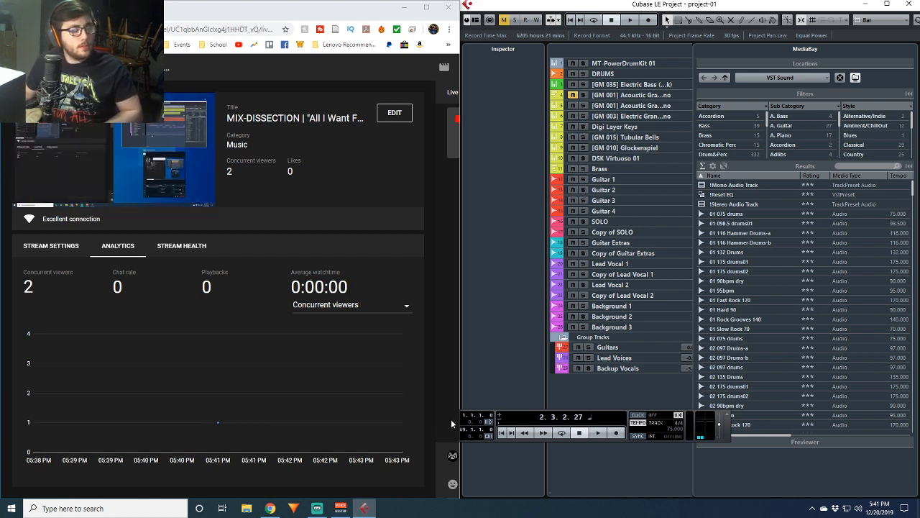
# Turn down and pause the live stream preview in the dashboard, and maximize the Cubase project window
pyautogui.moveTo(49, 201)
pyautogui.moveTo(63, 204); pyautogui.dragTo(74, 202)
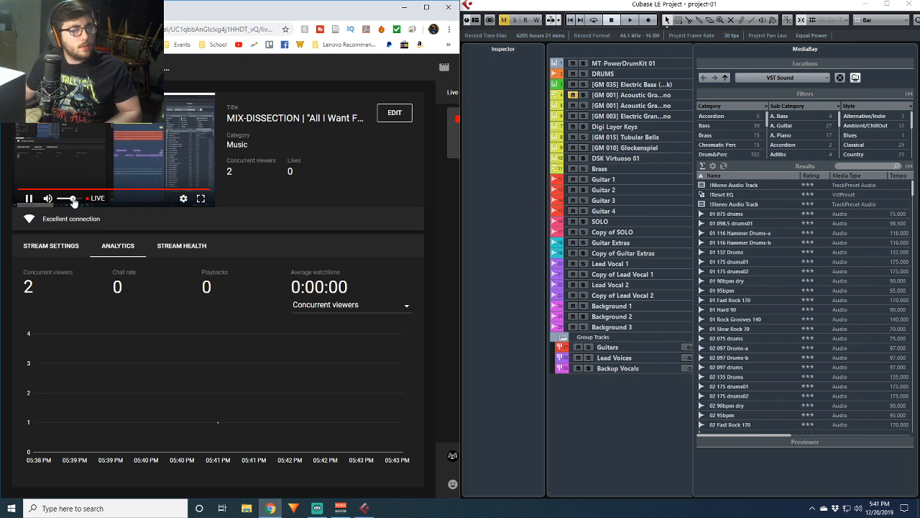
pyautogui.moveTo(74, 202); pyautogui.dragTo(69, 204)
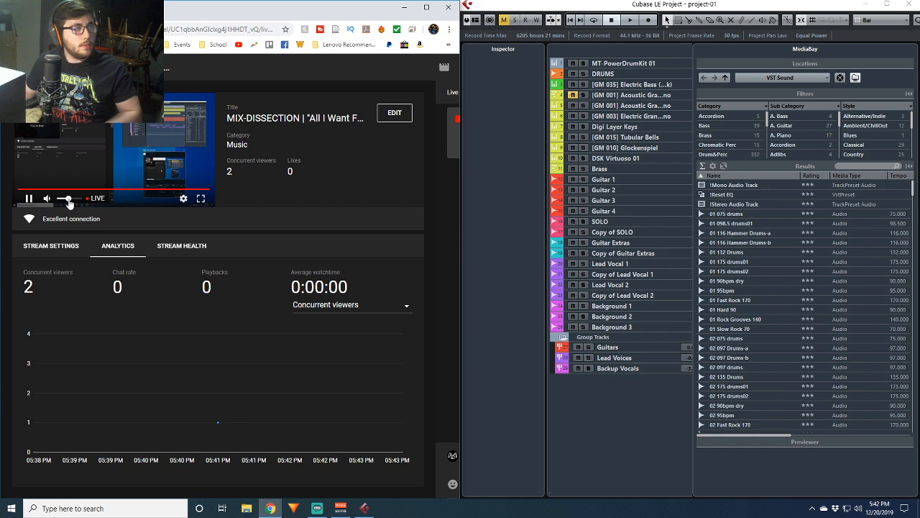
pyautogui.moveTo(70, 205); pyautogui.dragTo(67, 204)
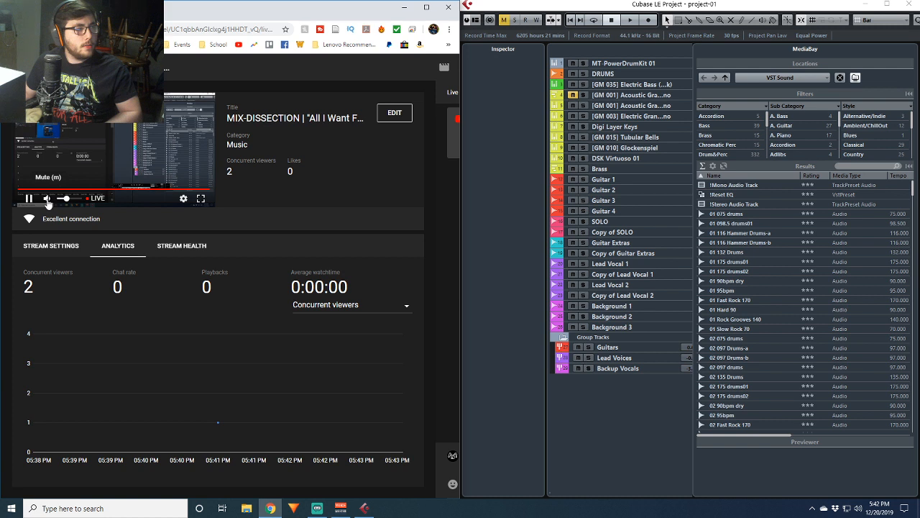
pyautogui.click(28, 199)
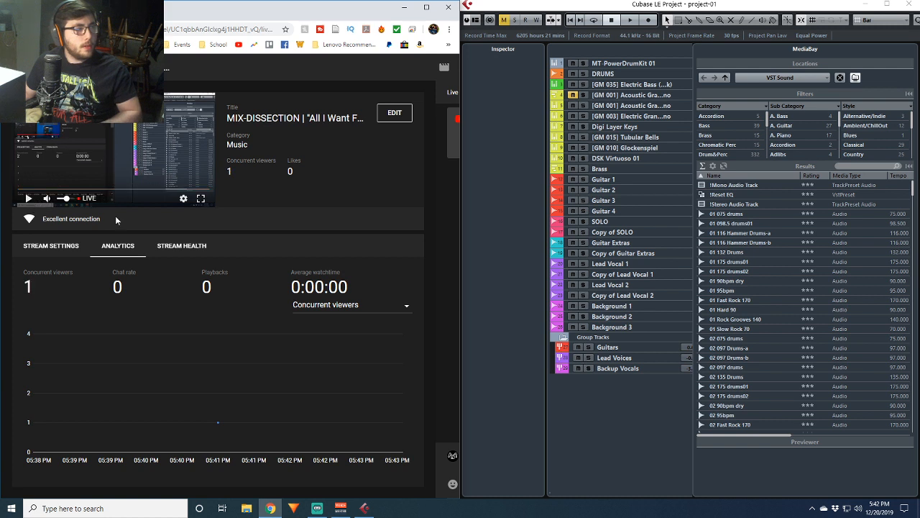
pyautogui.click(47, 199)
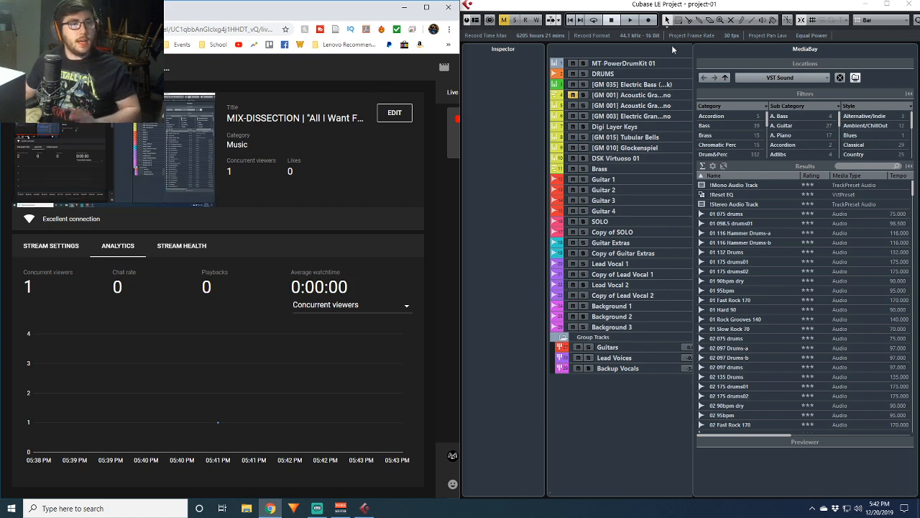
pyautogui.click(887, 6)
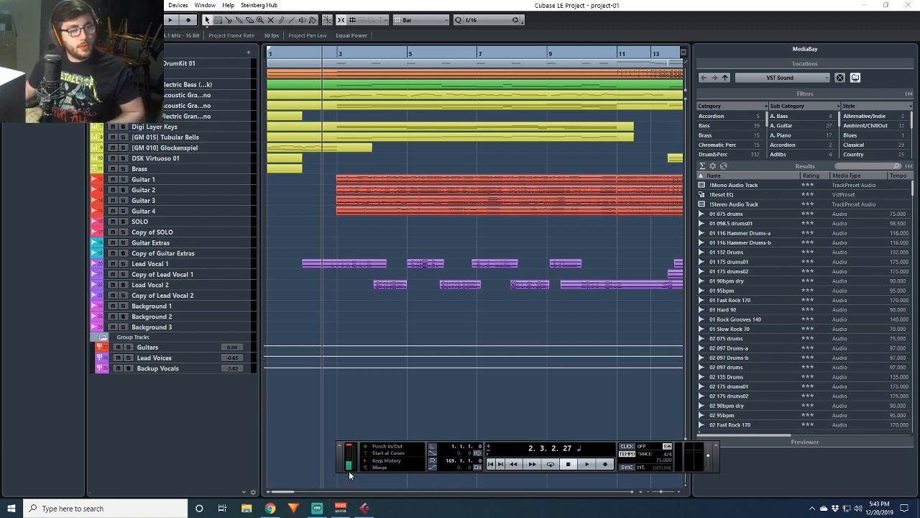
# Copy the Dissection Thumbnail file from the recent files into the Dropbox folder in File Explorer
pyautogui.click(250, 508)
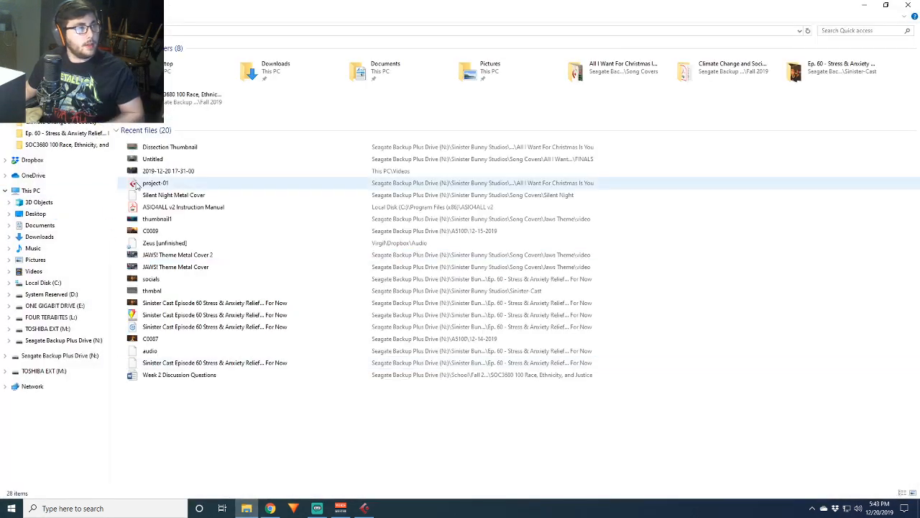
pyautogui.click(169, 150)
pyautogui.rightClick(169, 149)
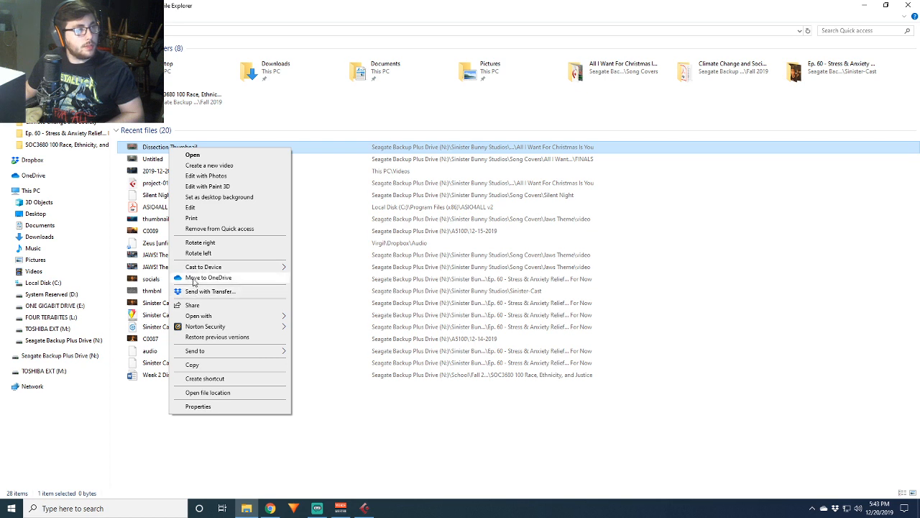
pyautogui.click(193, 364)
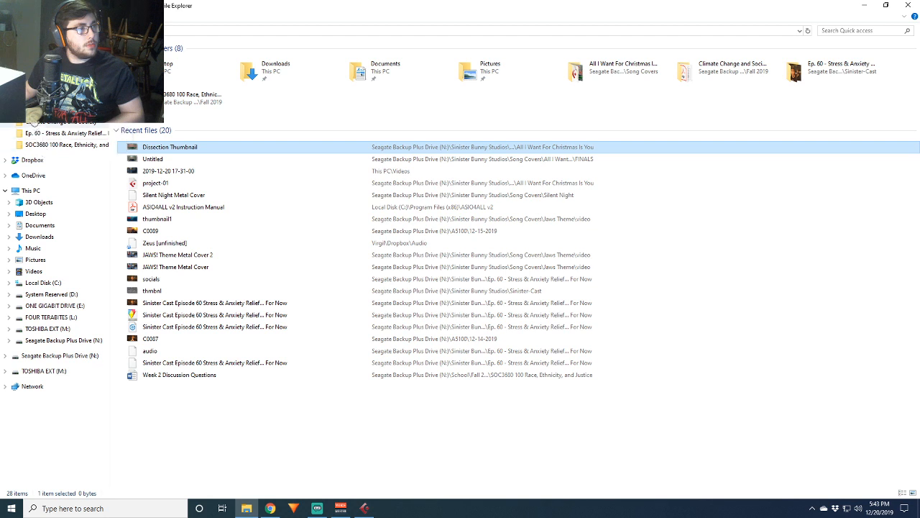
pyautogui.click(32, 160)
pyautogui.rightClick(185, 338)
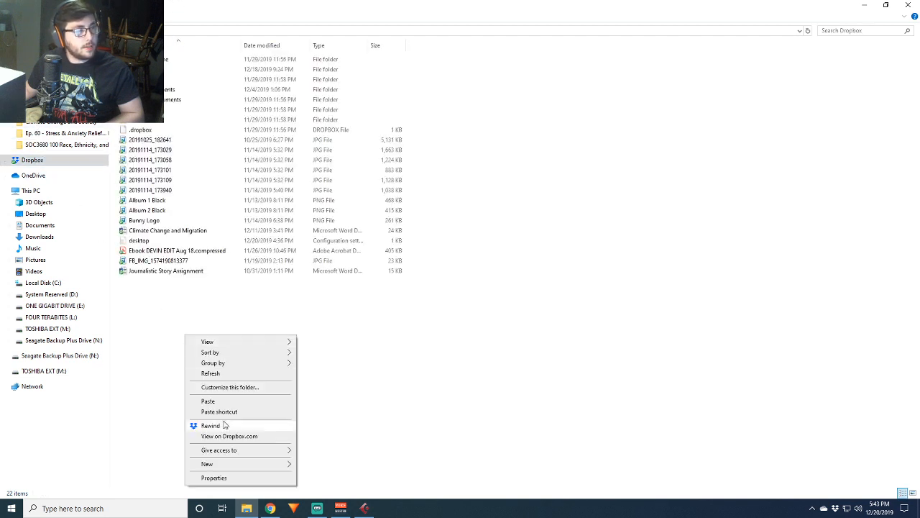
pyautogui.click(223, 402)
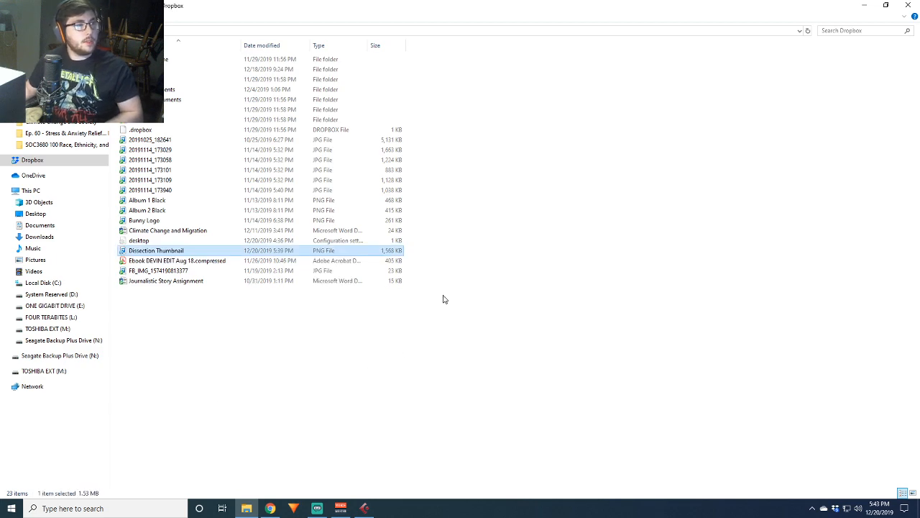
pyautogui.click(908, 5)
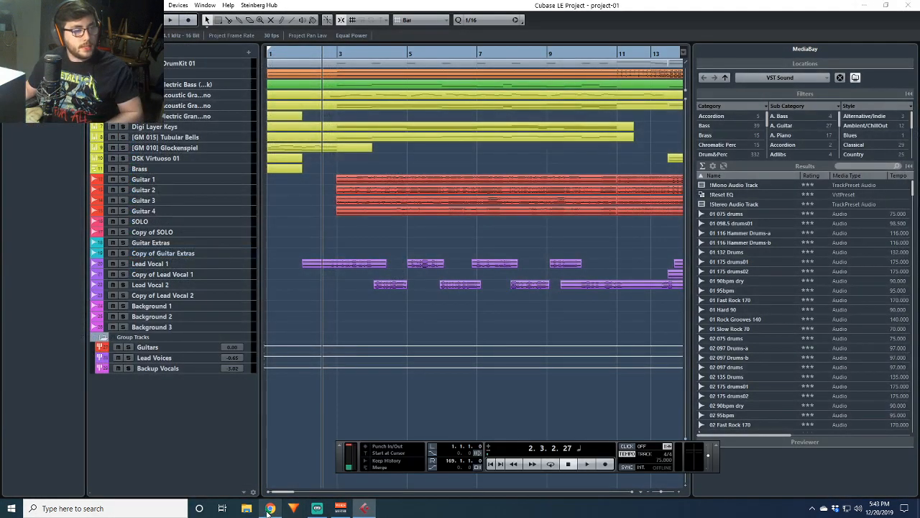
# Check the live stream dashboard in Chrome, tile it beside Cubase, and return to the full Cubase project
pyautogui.click(270, 508)
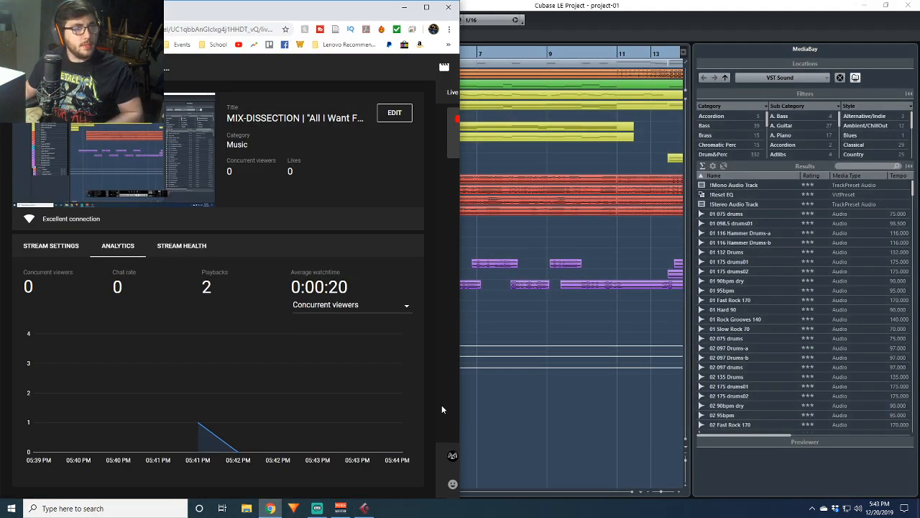
pyautogui.click(426, 6)
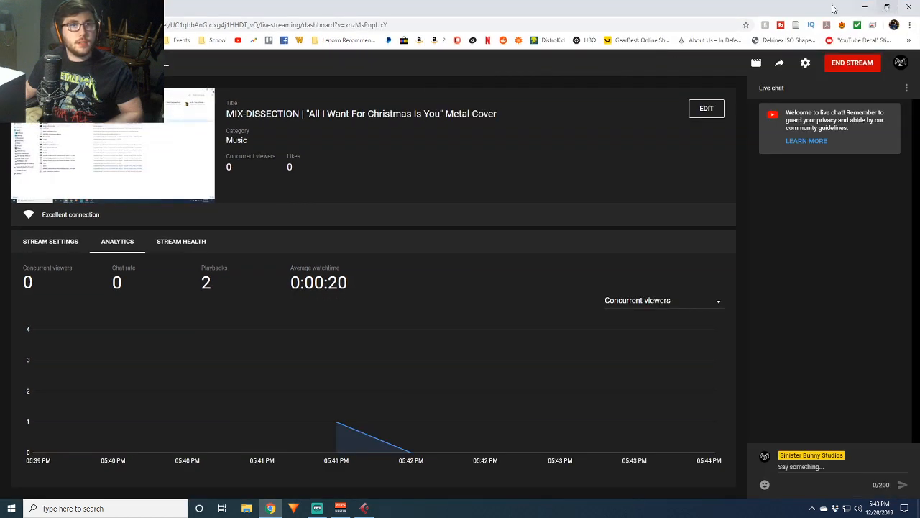
pyautogui.press('super+Left')
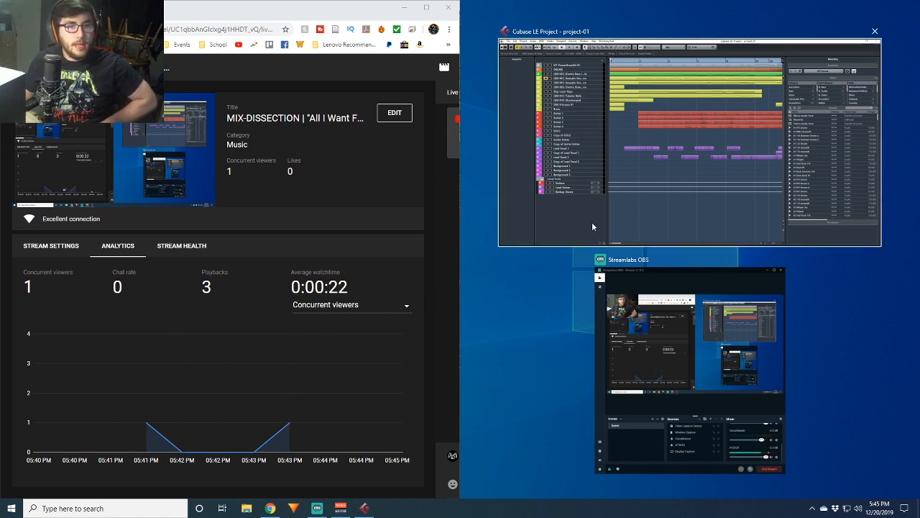
pyautogui.click(648, 195)
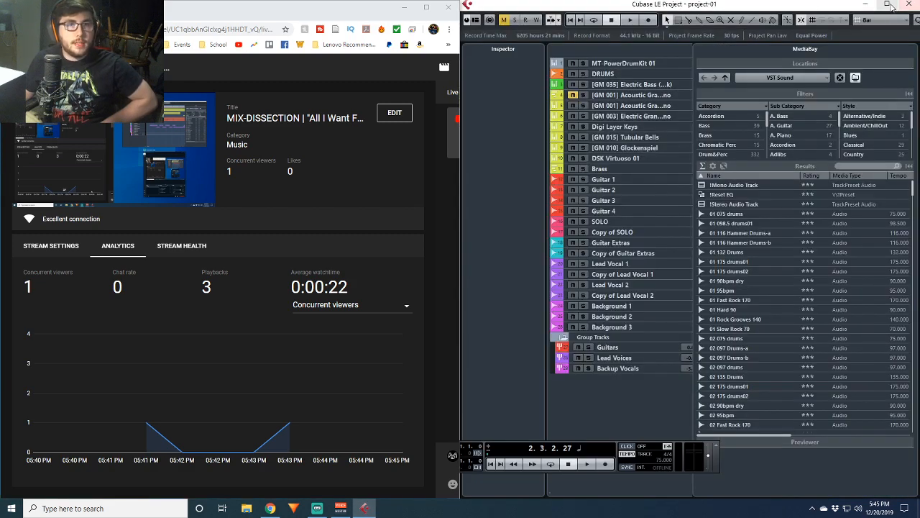
pyautogui.click(405, 8)
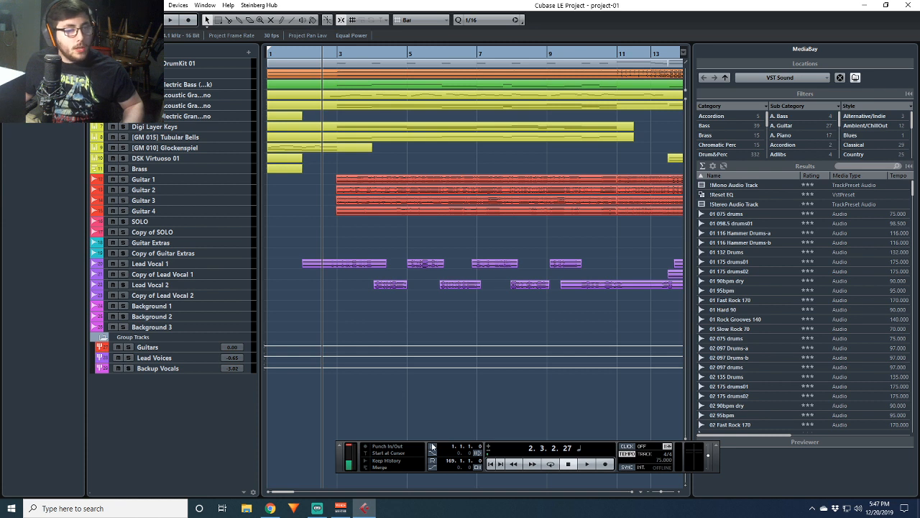
# Return the playhead to the project start and look over the arrangement from bar 1 to about bar 30
pyautogui.click(489, 464)
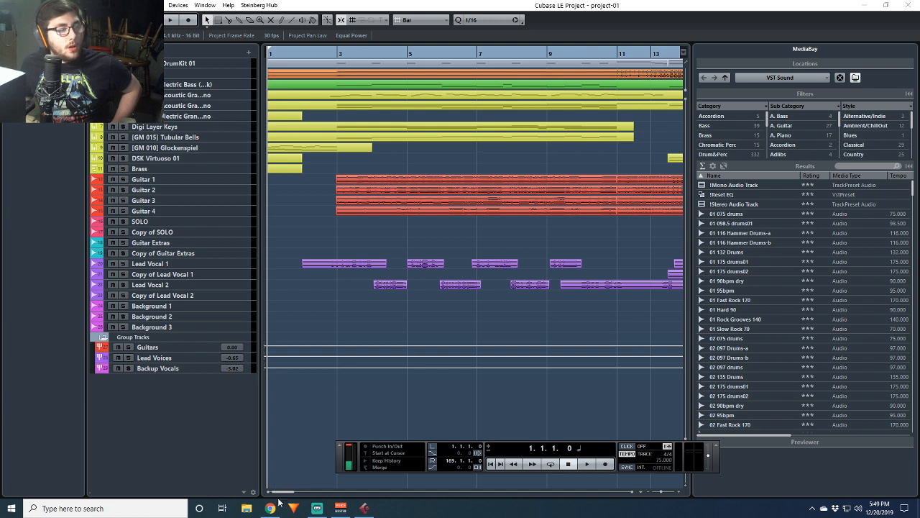
pyautogui.moveTo(286, 493); pyautogui.dragTo(310, 492)
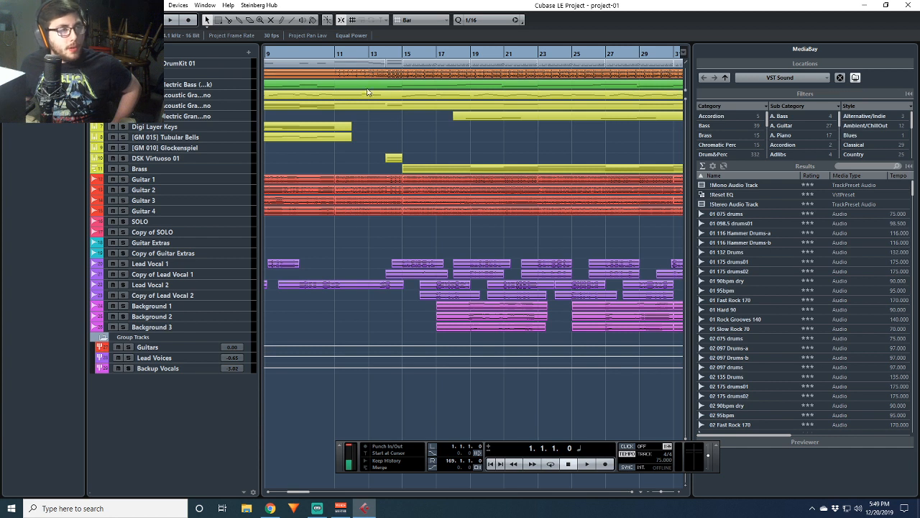
pyautogui.moveTo(298, 492); pyautogui.dragTo(268, 491)
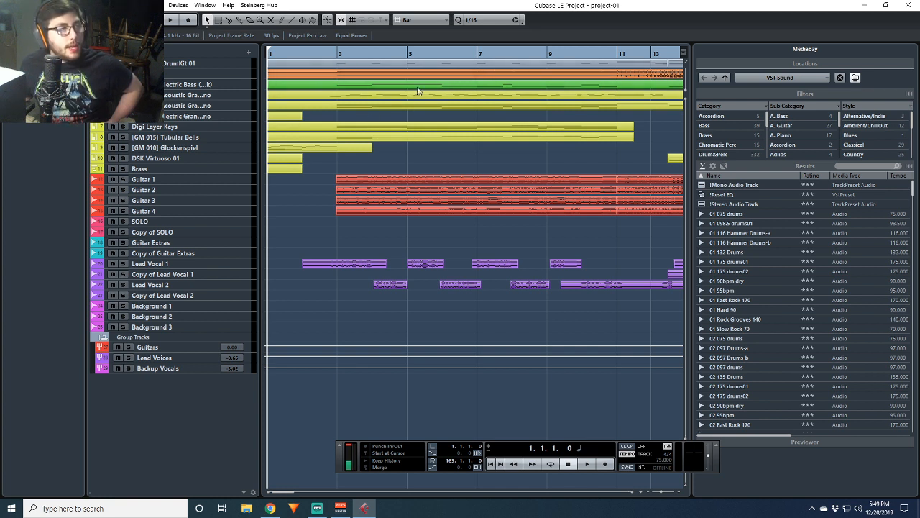
pyautogui.moveTo(280, 493); pyautogui.dragTo(276, 493)
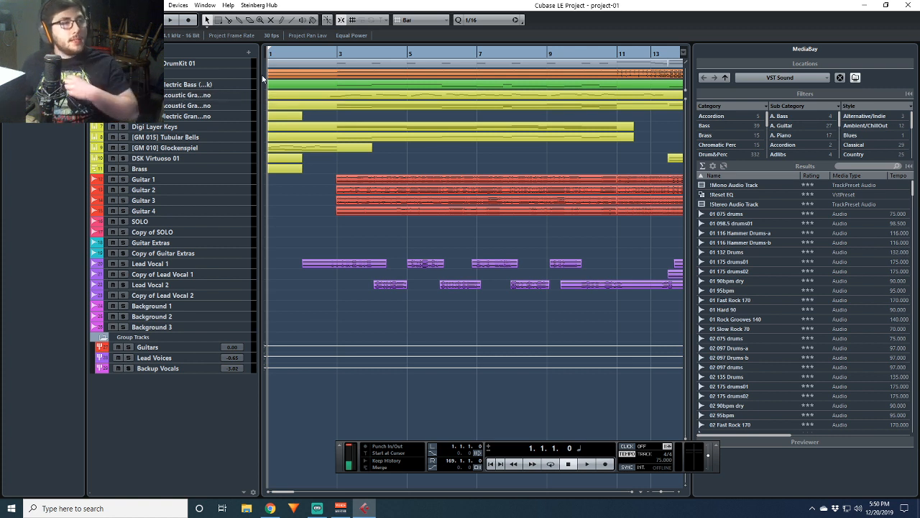
# Play the electric bass track on its own from bar 3 and stop playback after about one bar
pyautogui.click(337, 56)
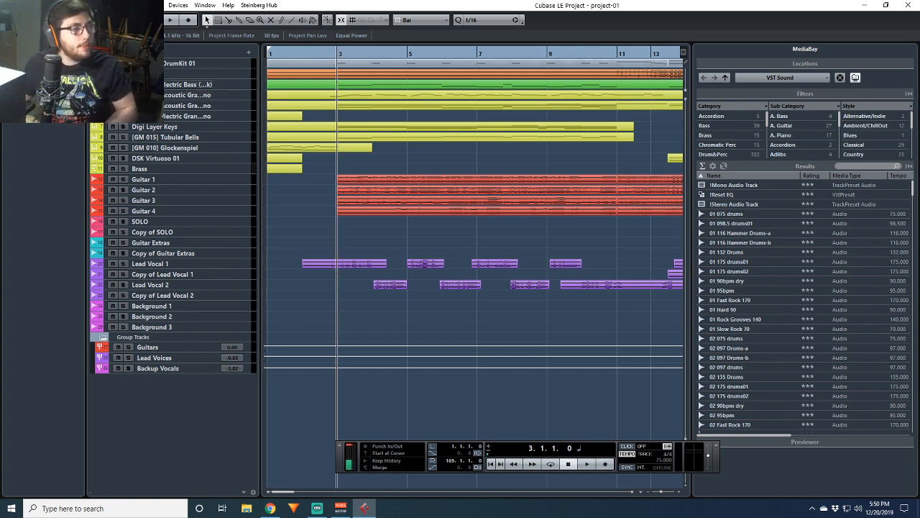
pyautogui.press('space')
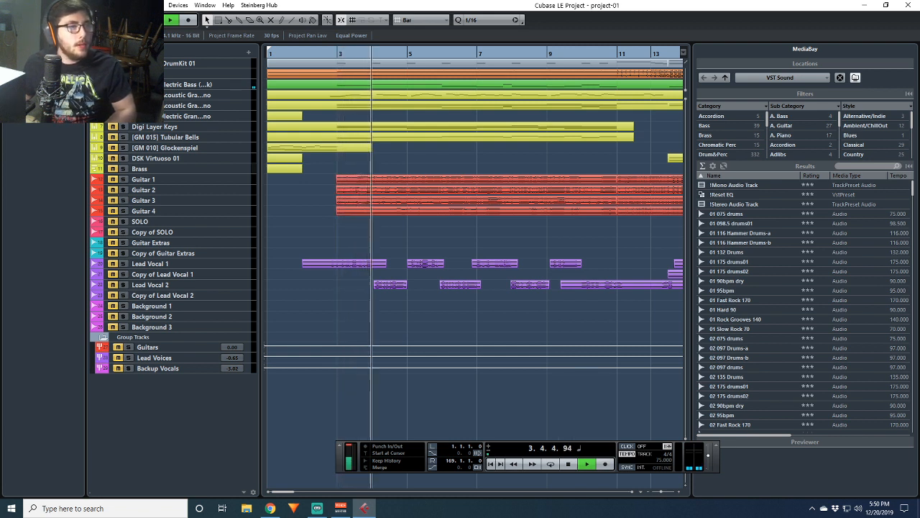
pyautogui.press('space')
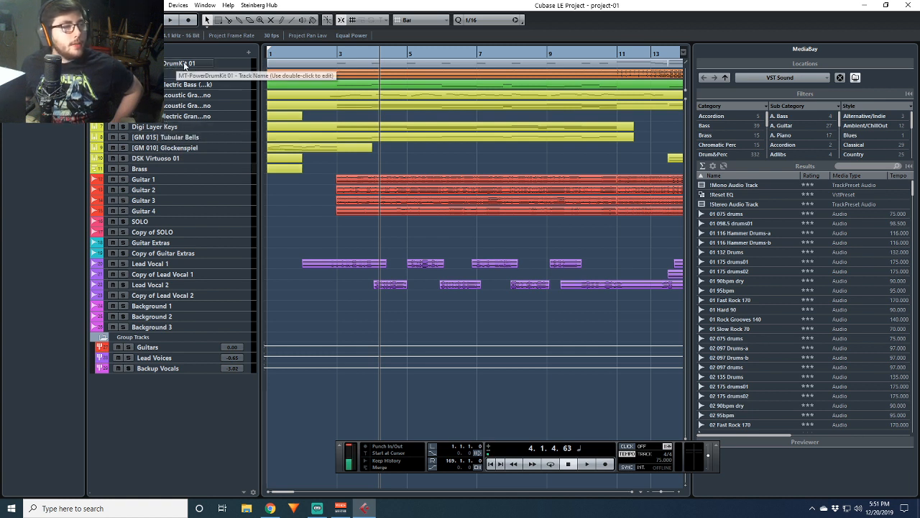
# Go through the Guitar 1 to Guitar 4, SOLO and Copy of SOLO tracks and view the solo section around bars 121 to 141
pyautogui.doubleClick(199, 66)
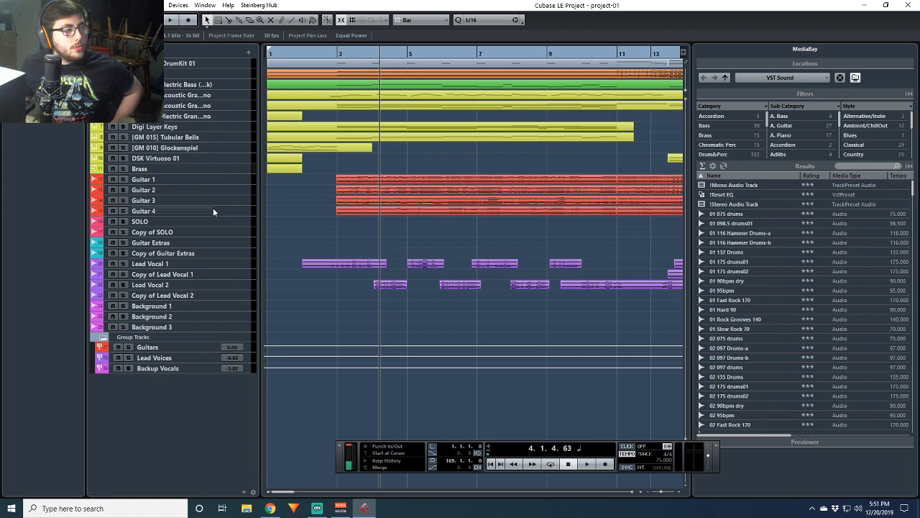
pyautogui.click(221, 177)
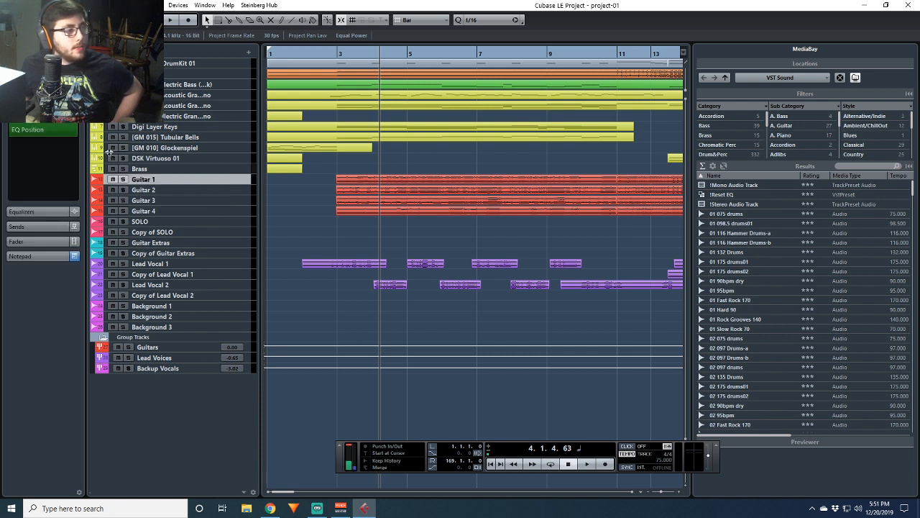
pyautogui.click(172, 189)
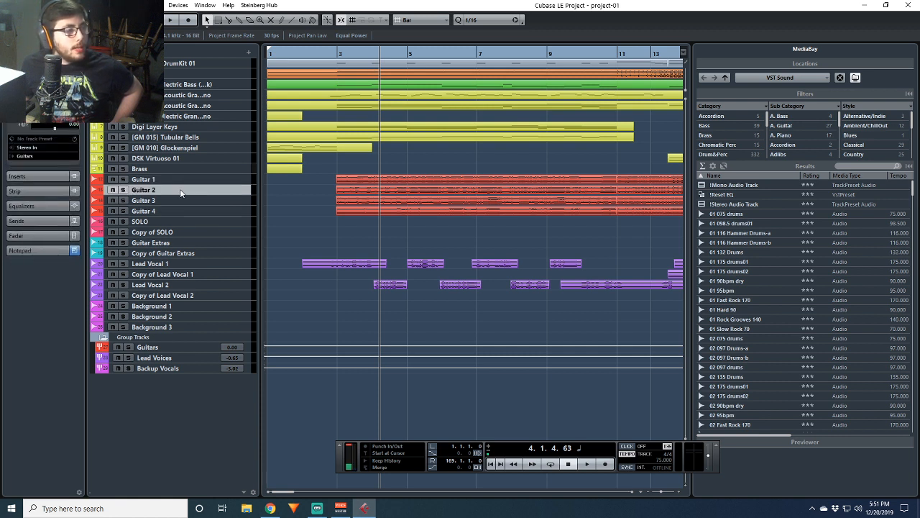
pyautogui.click(209, 201)
pyautogui.click(213, 209)
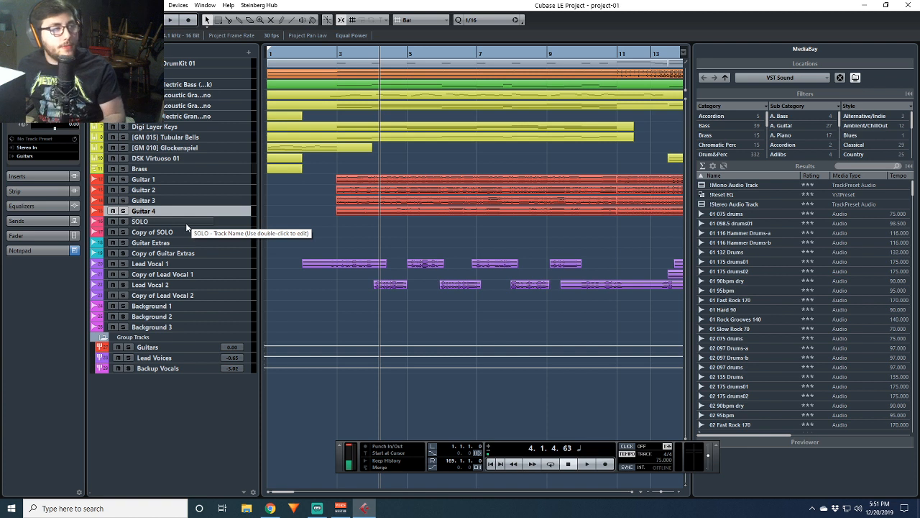
pyautogui.click(228, 222)
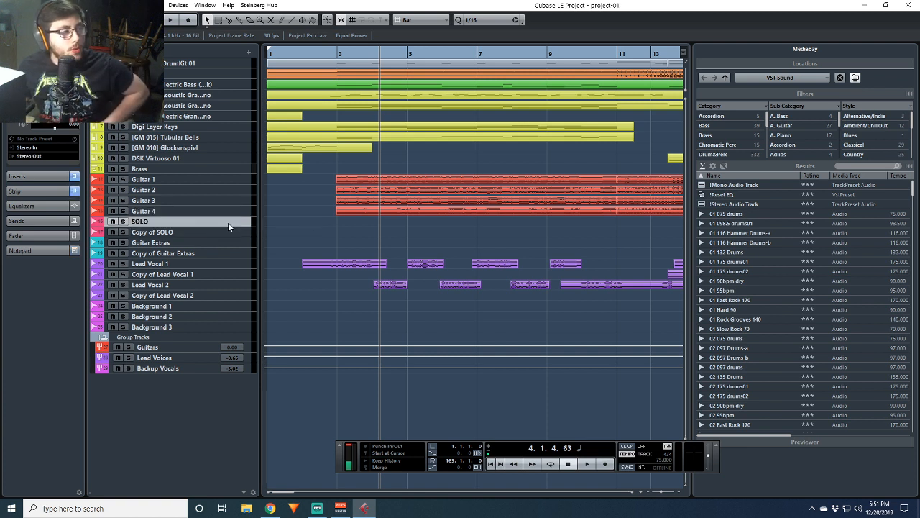
pyautogui.click(217, 233)
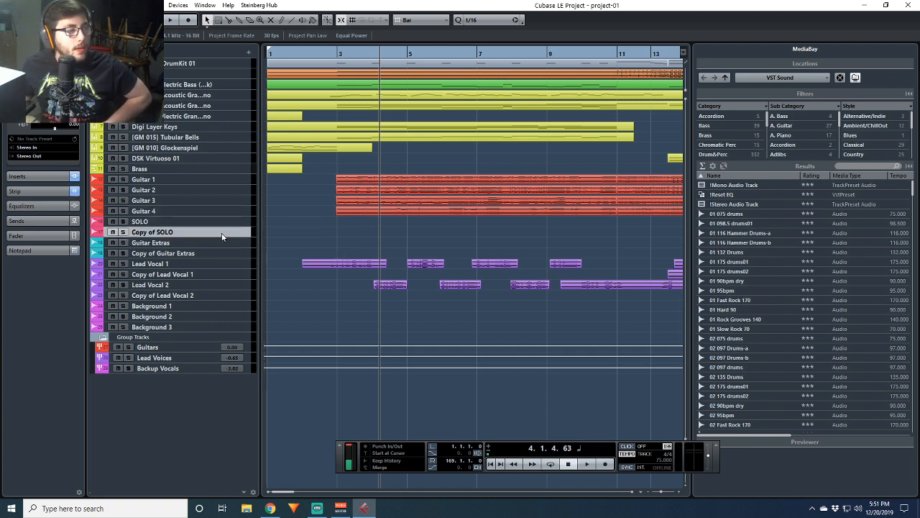
pyautogui.moveTo(280, 493); pyautogui.dragTo(401, 481)
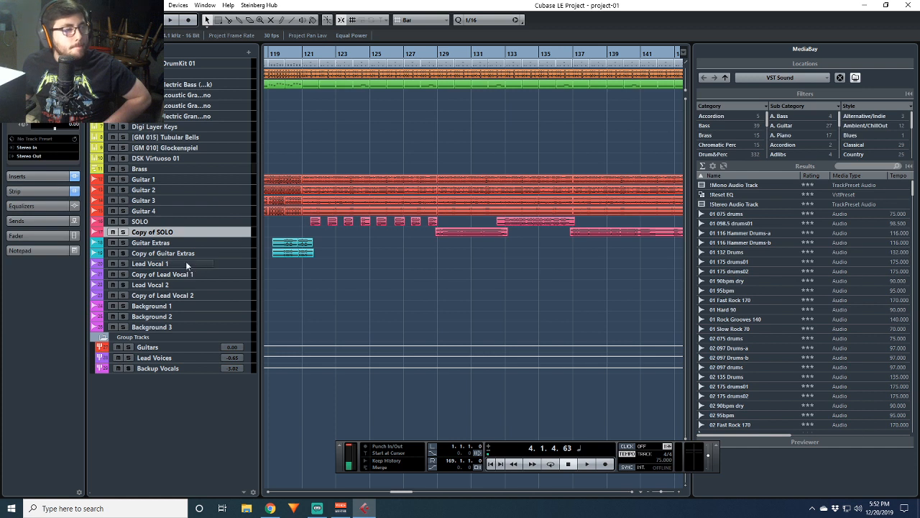
# Solo the Guitar Extras track and play its part from about bar 70
pyautogui.click(221, 243)
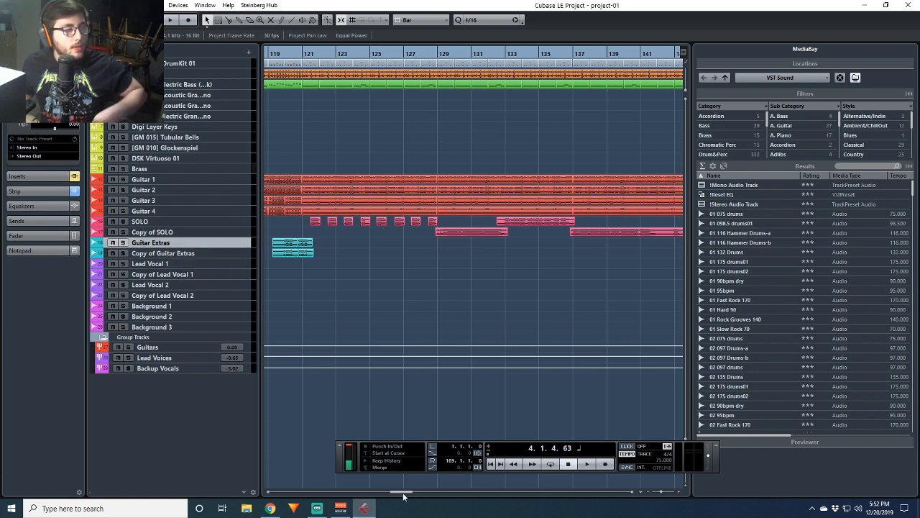
pyautogui.moveTo(403, 495); pyautogui.dragTo(350, 495)
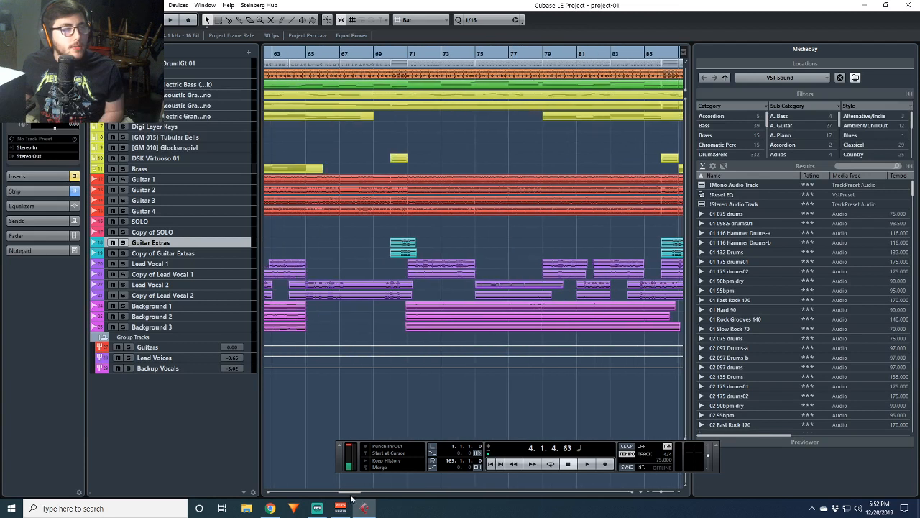
pyautogui.click(123, 245)
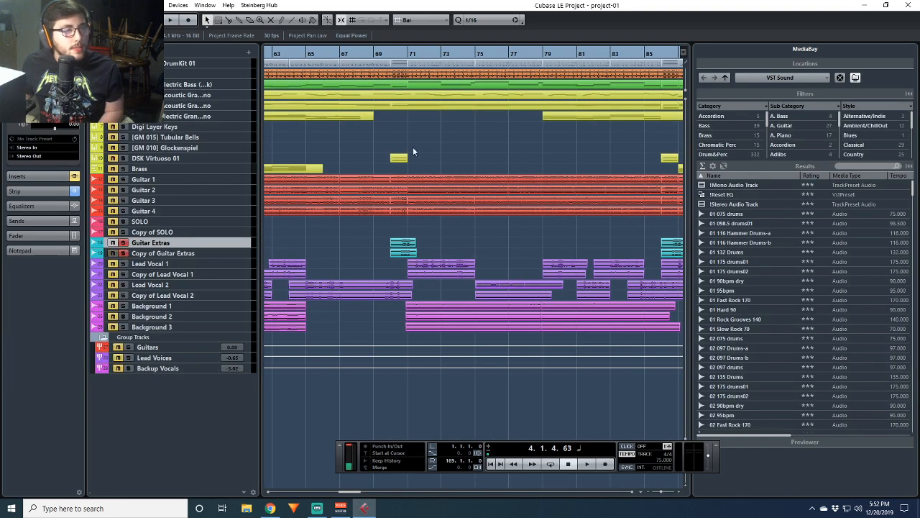
pyautogui.click(397, 59)
pyautogui.press('space')
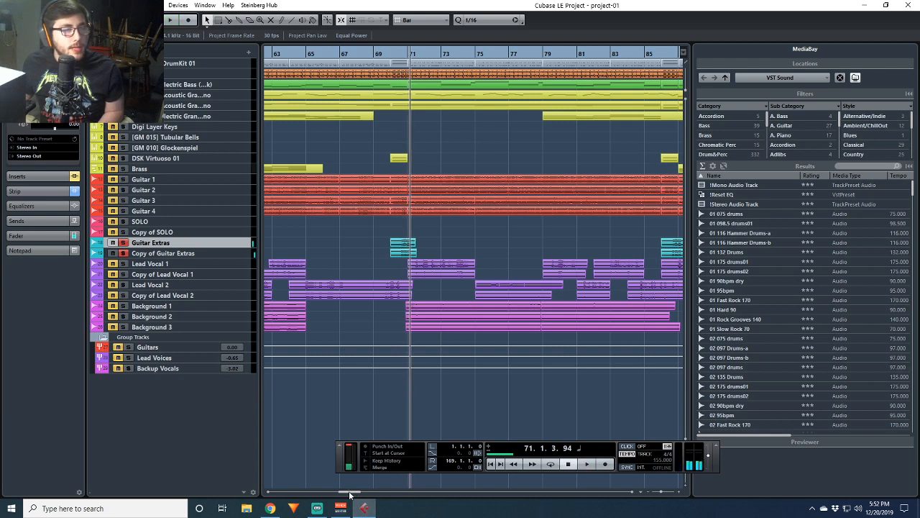
# Play the soloed Guitar Extras part from bar 86 for about one bar, stop playback and turn off the solo
pyautogui.moveTo(352, 492); pyautogui.dragTo(362, 491)
pyautogui.click(468, 56)
pyautogui.press('space')
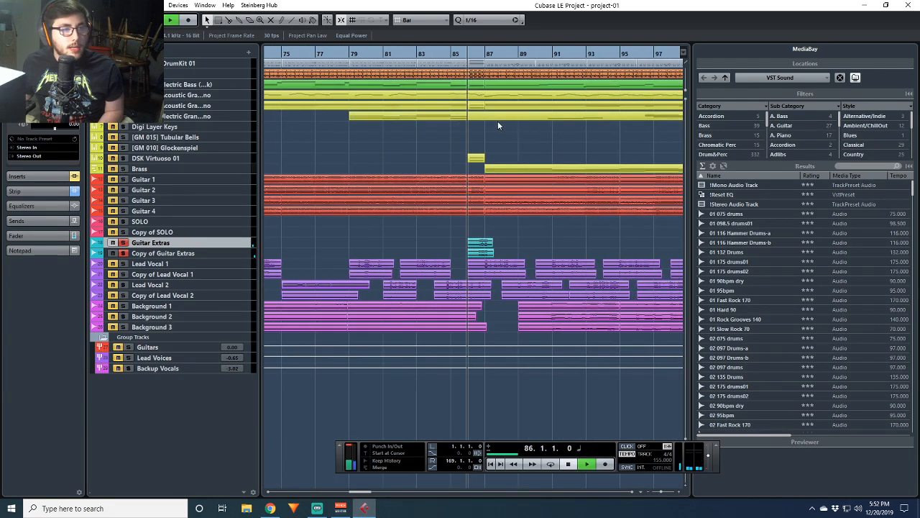
pyautogui.press('space')
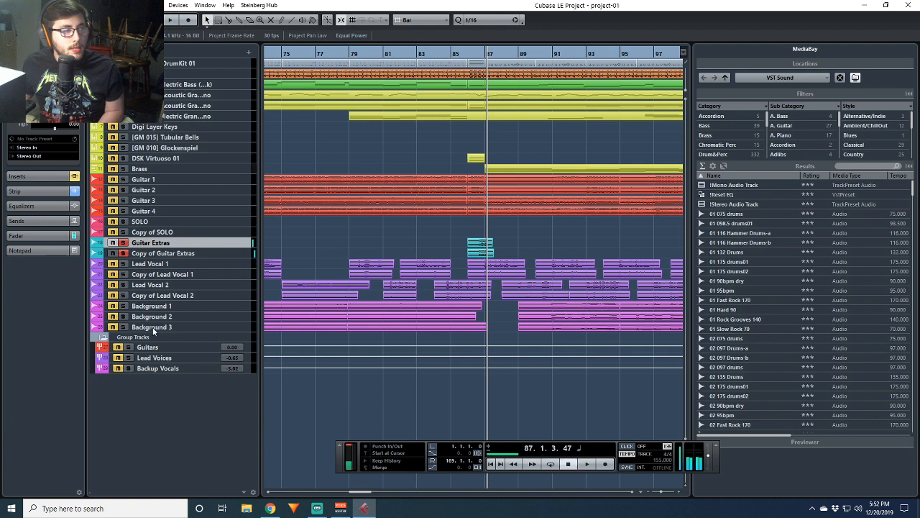
pyautogui.click(124, 253)
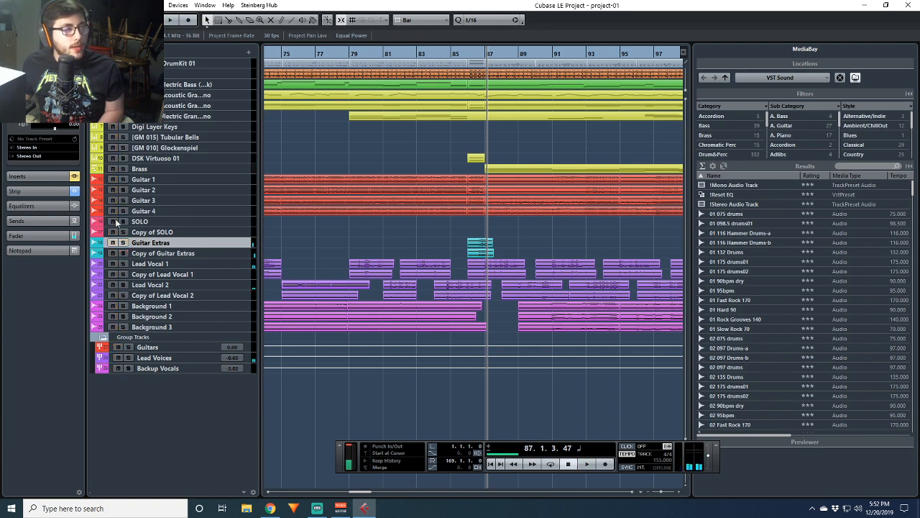
# Go through Lead Vocal 1, Lead Vocal 2 and their copies in the opening section from bar 1
pyautogui.moveTo(360, 493); pyautogui.dragTo(265, 495)
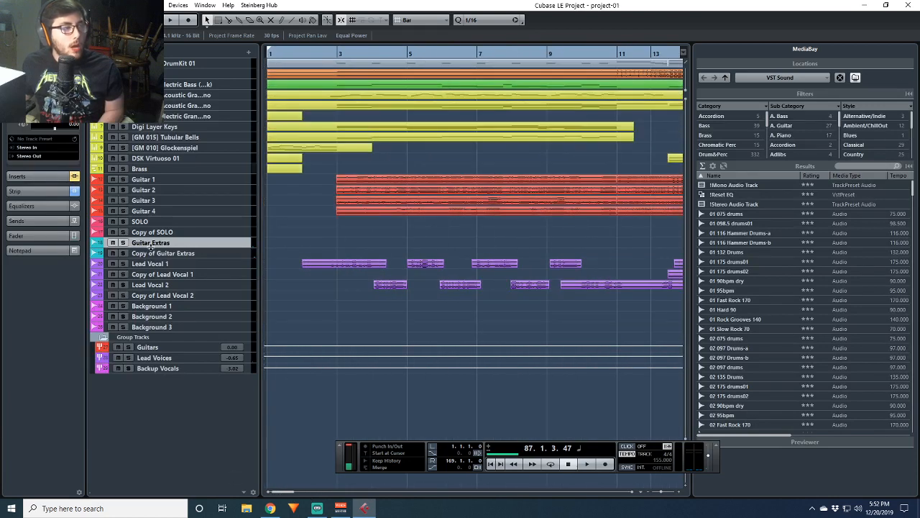
pyautogui.click(215, 264)
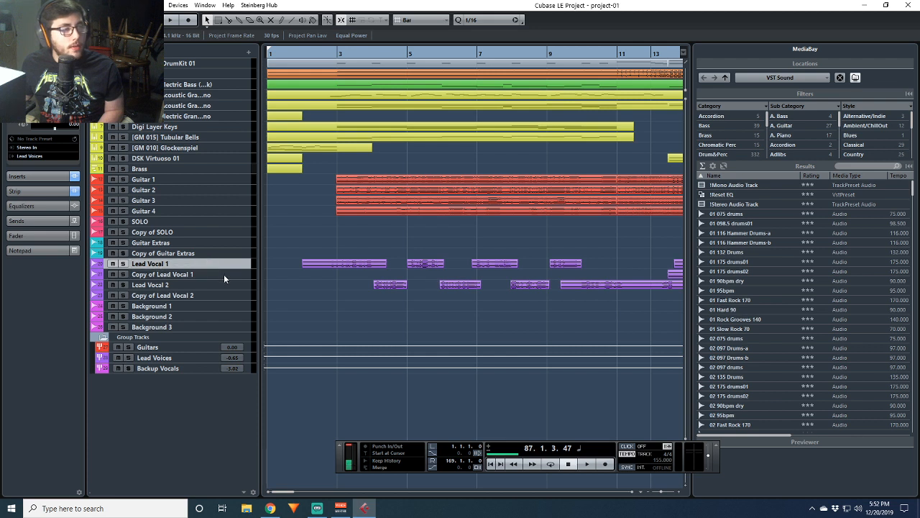
pyautogui.click(224, 274)
pyautogui.press('Up')
pyautogui.click(220, 286)
pyautogui.click(220, 294)
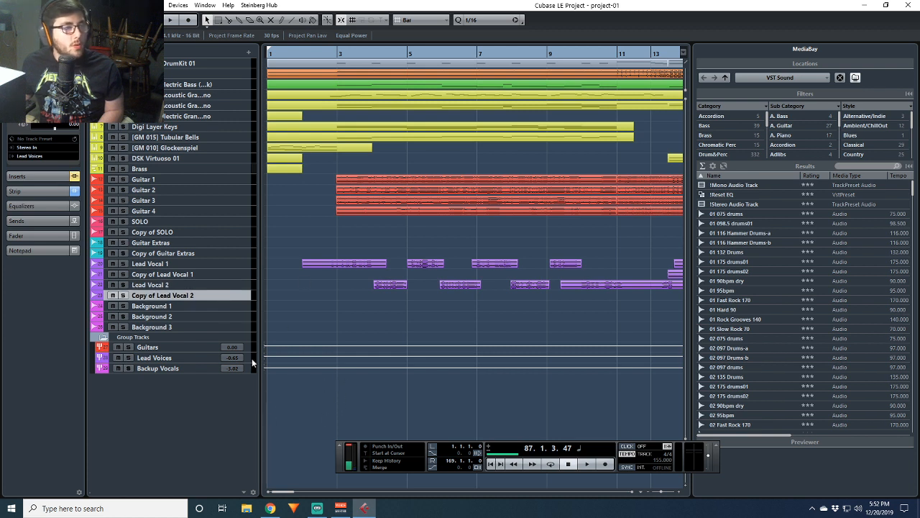
# Go twice through Lead Vocal 1, Lead Vocal 2 and their copies in the section around bars 11 to 33
pyautogui.moveTo(284, 491); pyautogui.dragTo(300, 492)
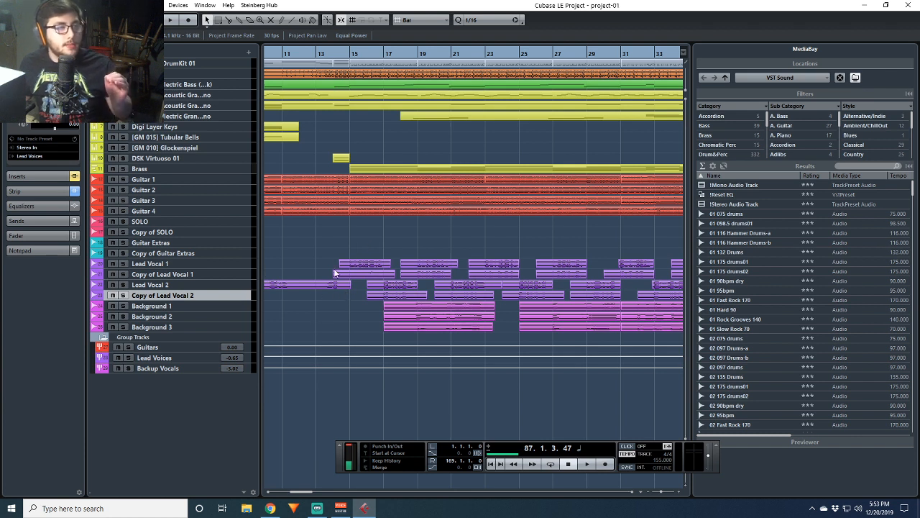
pyautogui.click(203, 264)
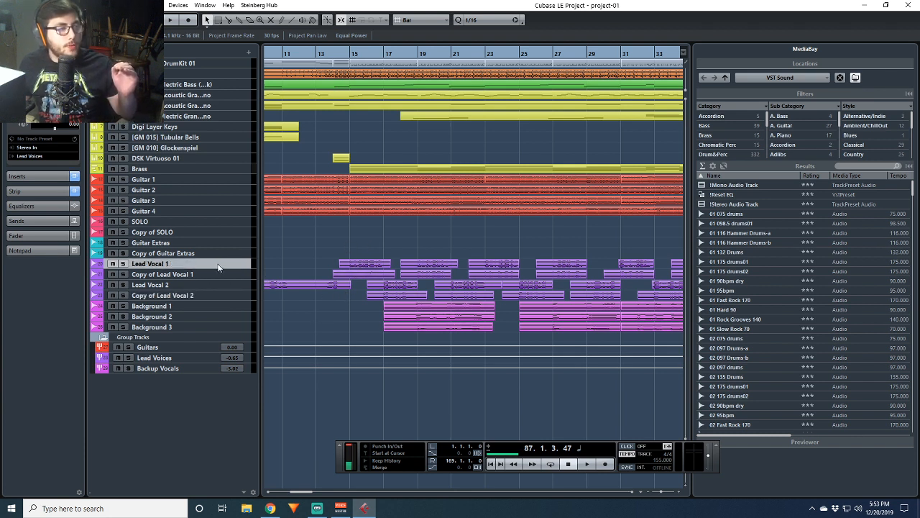
pyautogui.click(221, 275)
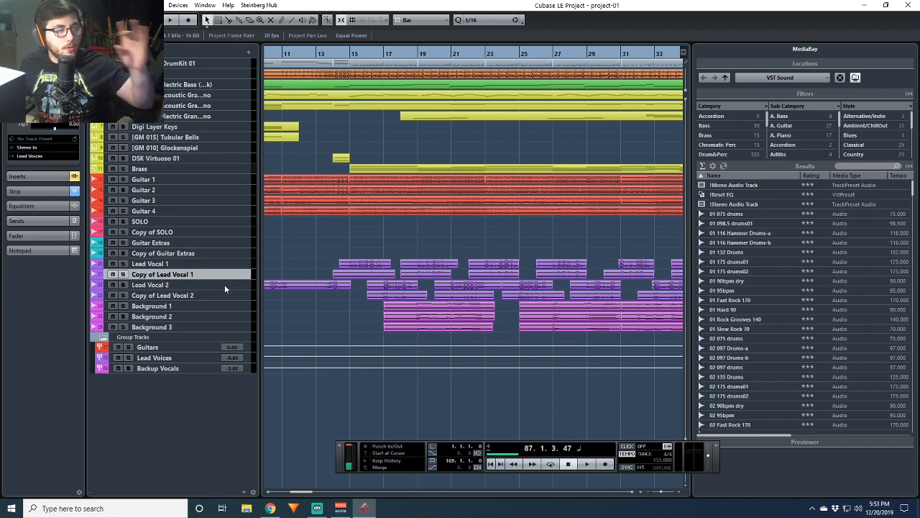
pyautogui.click(225, 285)
pyautogui.click(232, 296)
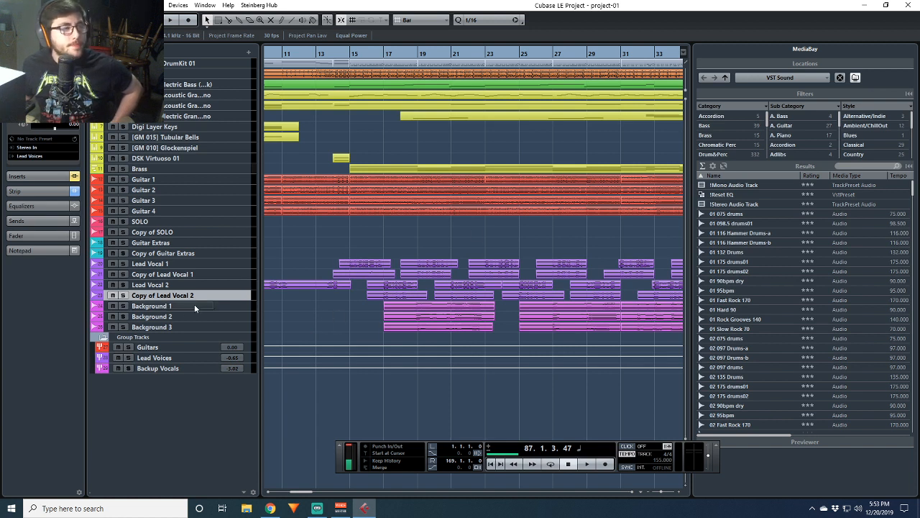
pyautogui.click(218, 265)
pyautogui.click(218, 274)
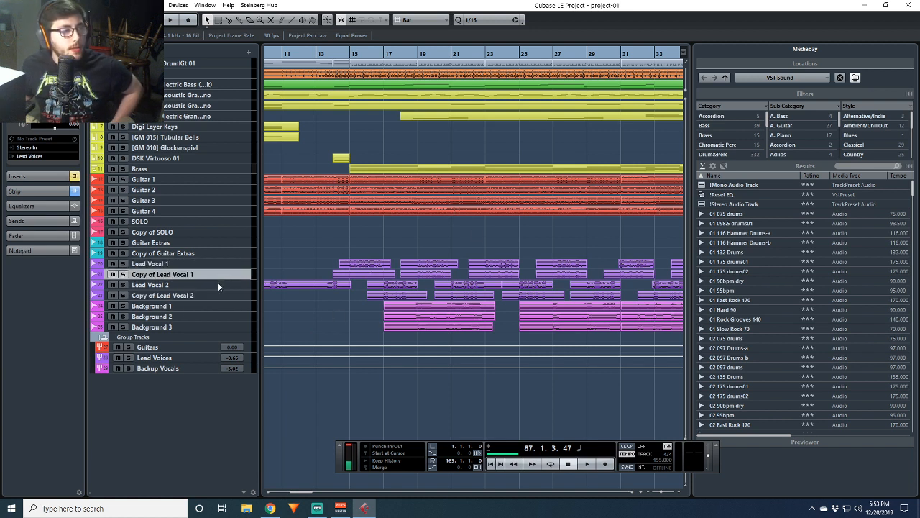
pyautogui.click(218, 284)
pyautogui.click(223, 295)
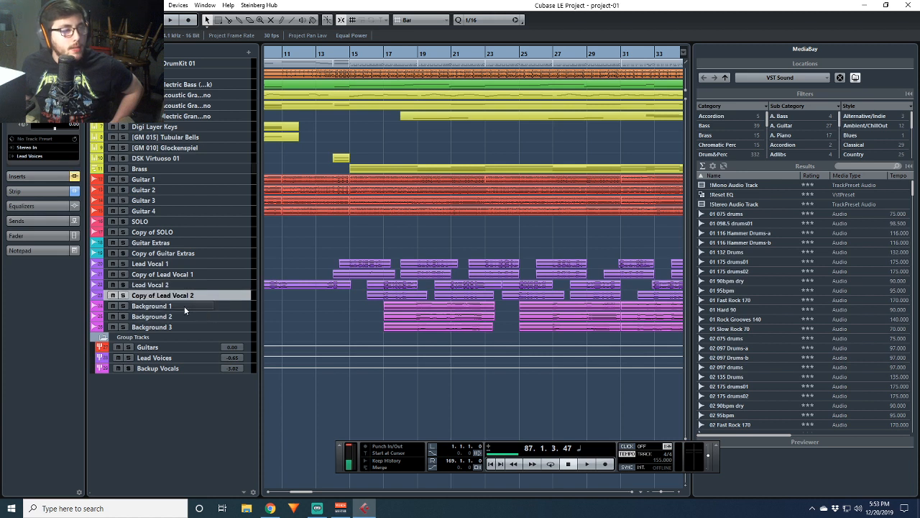
# Step repeatedly through the Background 1, Background 2 and Background 3 vocal tracks in order
pyautogui.click(219, 306)
pyautogui.click(215, 316)
pyautogui.click(215, 326)
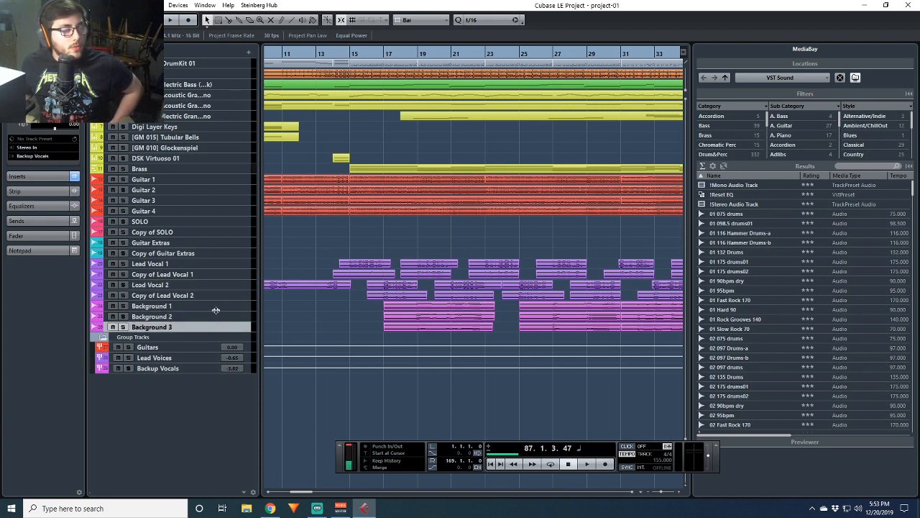
pyautogui.click(218, 307)
pyautogui.click(217, 316)
pyautogui.click(217, 327)
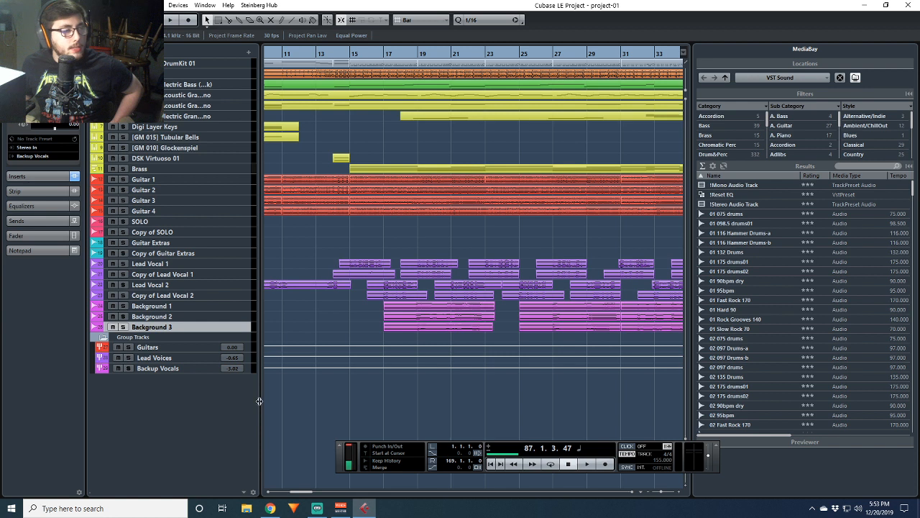
pyautogui.click(197, 305)
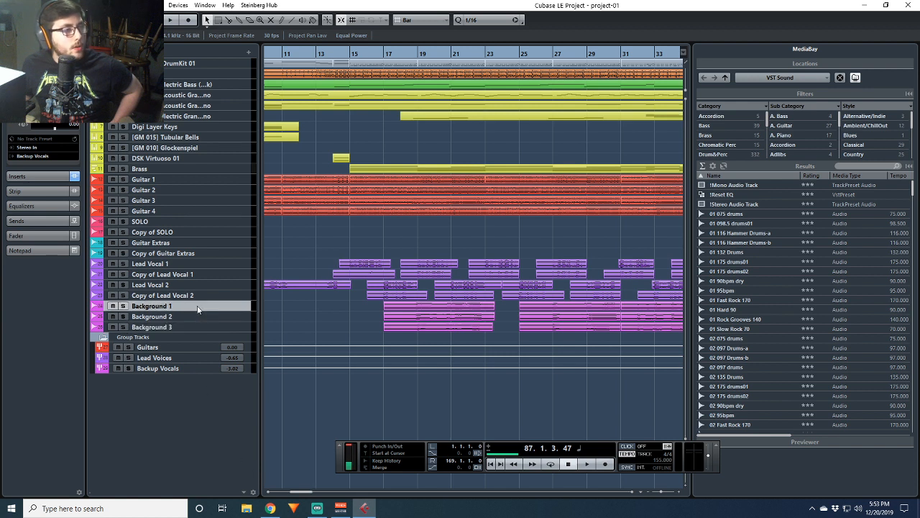
pyautogui.click(221, 317)
pyautogui.click(221, 328)
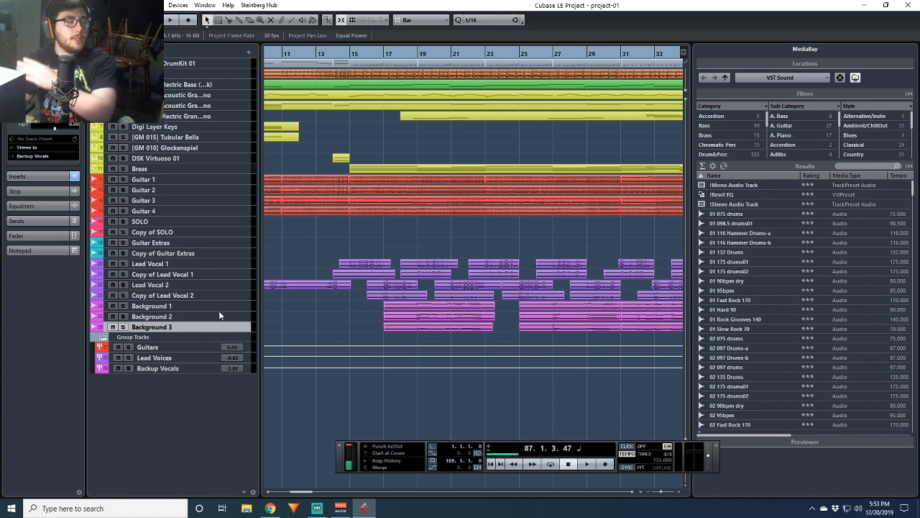
# Revisit the lead vocals one at a time, from Lead Vocal 1 through Copy of Lead Vocal 2
pyautogui.click(222, 266)
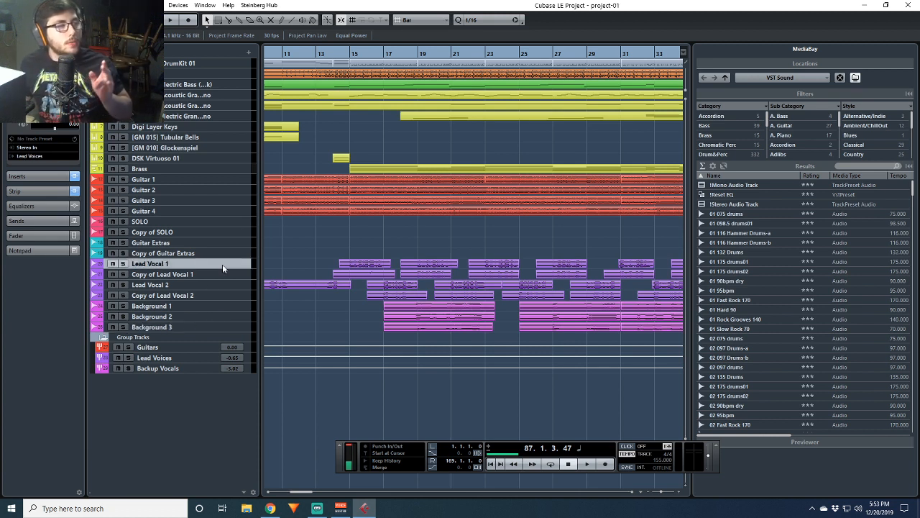
pyautogui.click(222, 277)
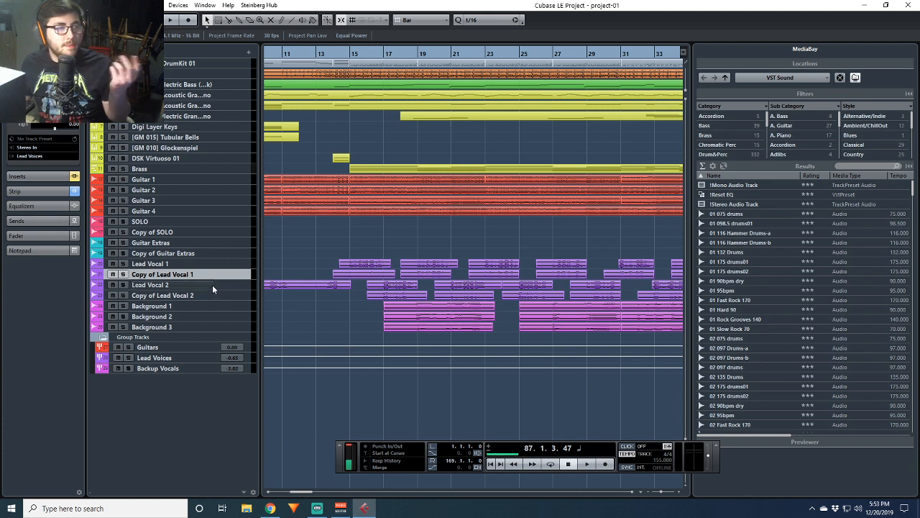
pyautogui.click(224, 287)
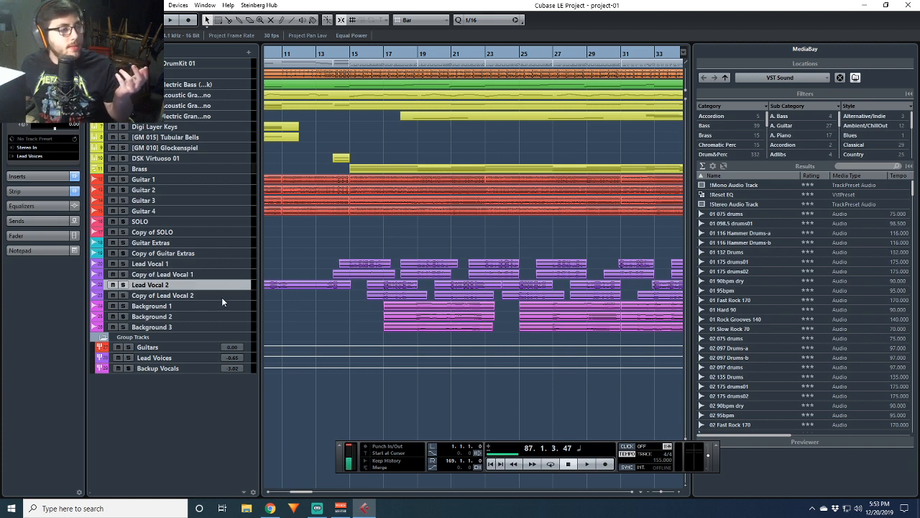
pyautogui.click(222, 297)
pyautogui.click(225, 288)
pyautogui.click(223, 298)
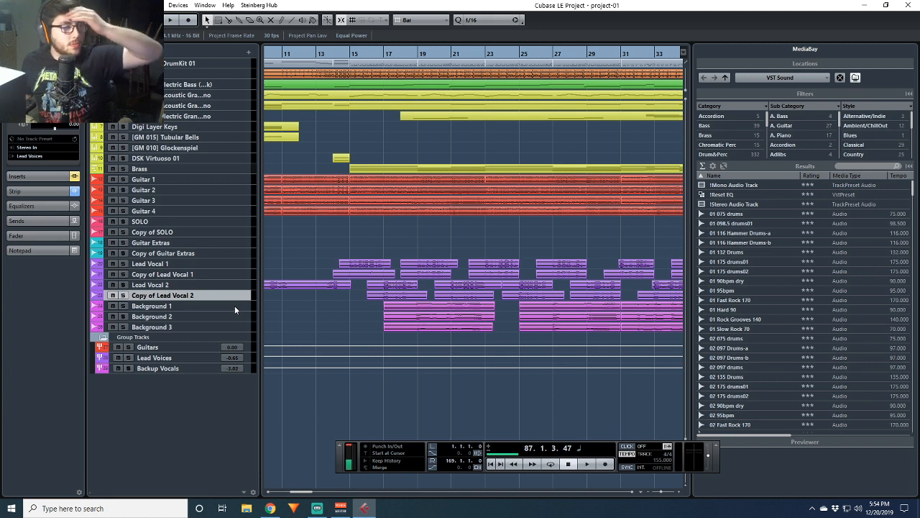
# Go through the Guitars, Lead Voices and Backup Vocals group tracks and view their equalizer settings
pyautogui.click(197, 337)
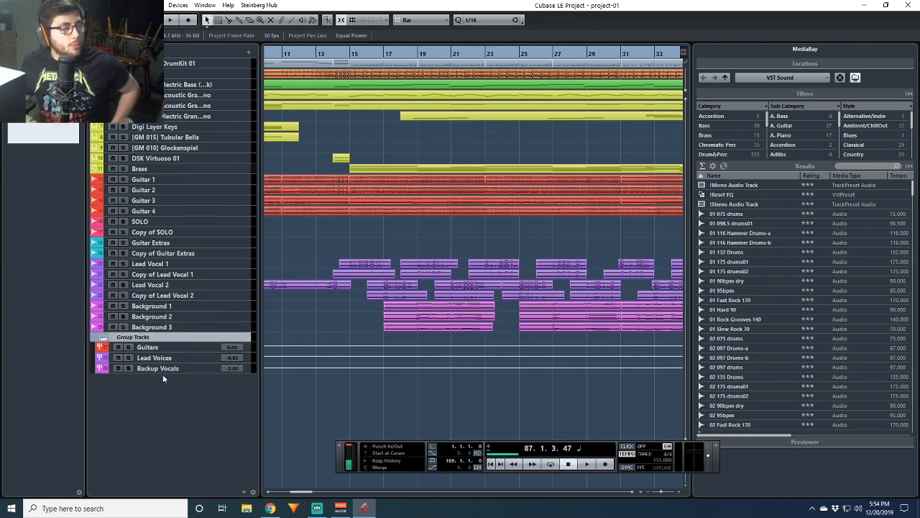
pyautogui.click(183, 348)
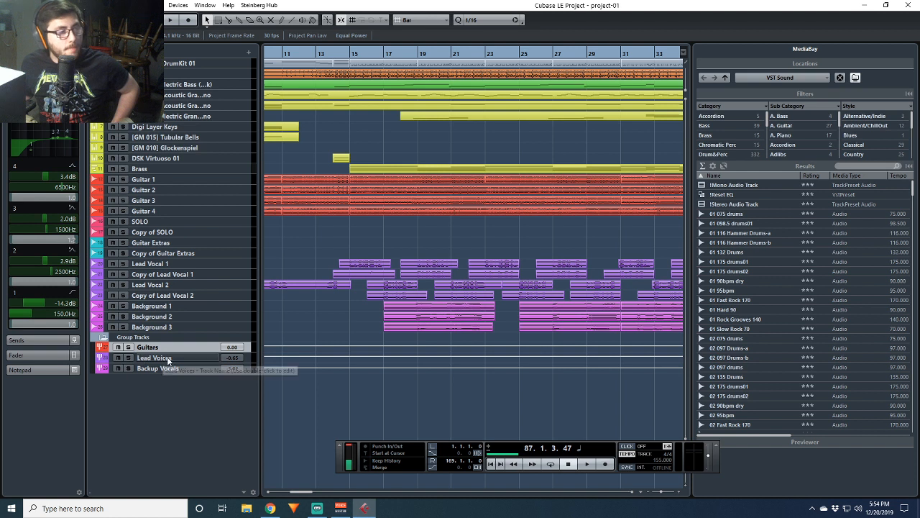
pyautogui.click(181, 357)
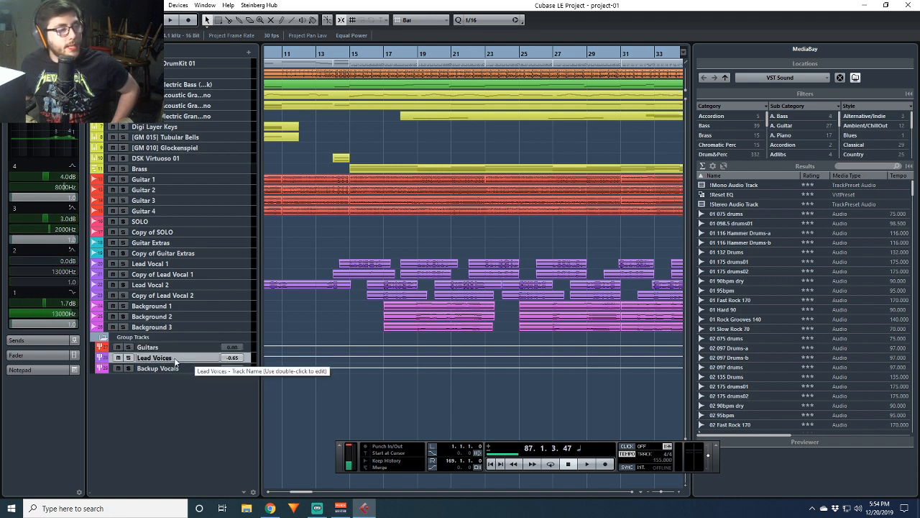
pyautogui.click(207, 369)
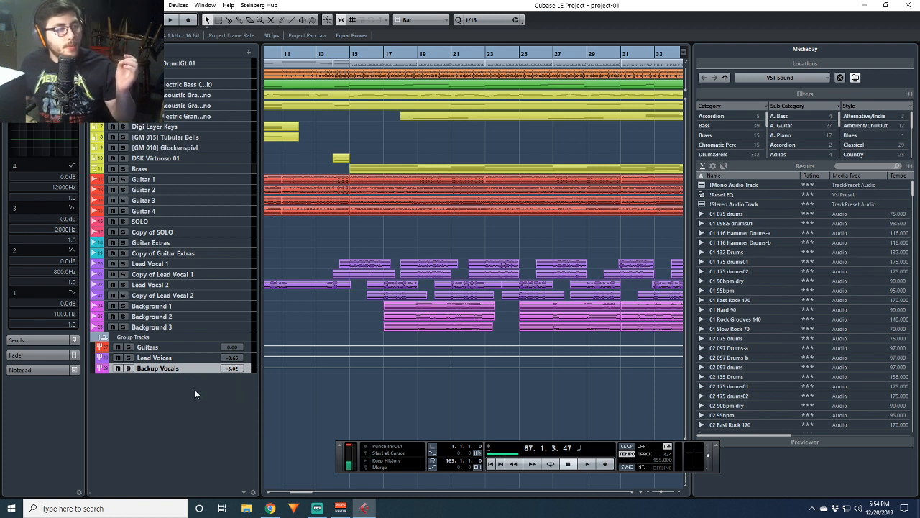
# Show Lead Vocal 1 and its copy, and return to the Backup Vocals group track
pyautogui.click(181, 264)
pyautogui.click(203, 275)
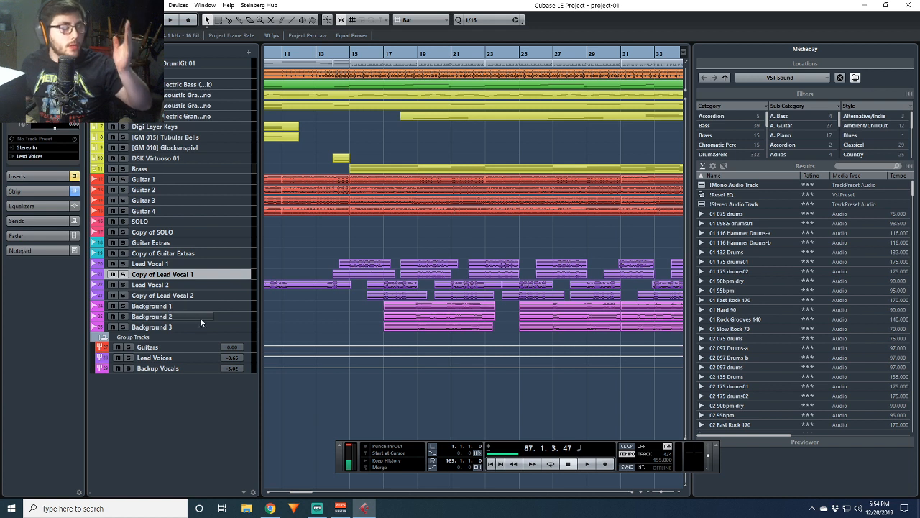
pyautogui.click(191, 370)
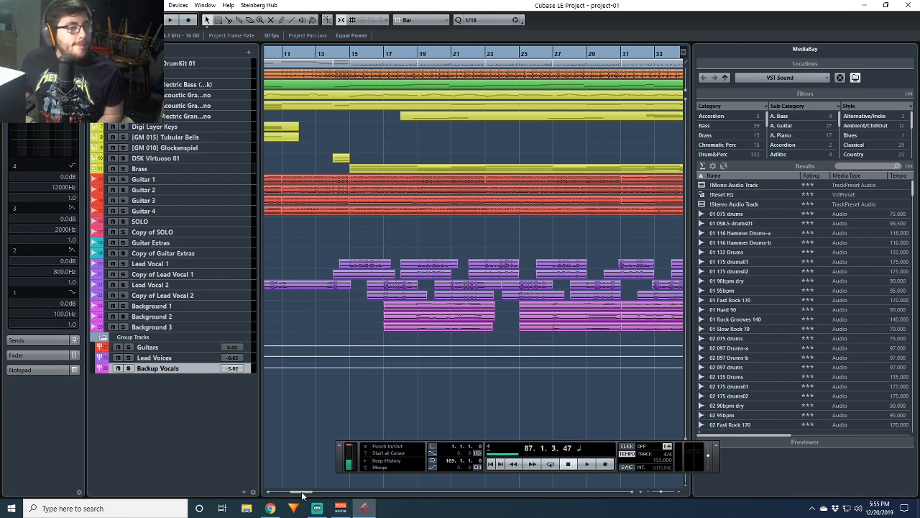
# Place the playhead at bar 3 and look through the Backup Vocals group's channel strip and equalizer sections
pyautogui.moveTo(302, 495); pyautogui.dragTo(281, 497)
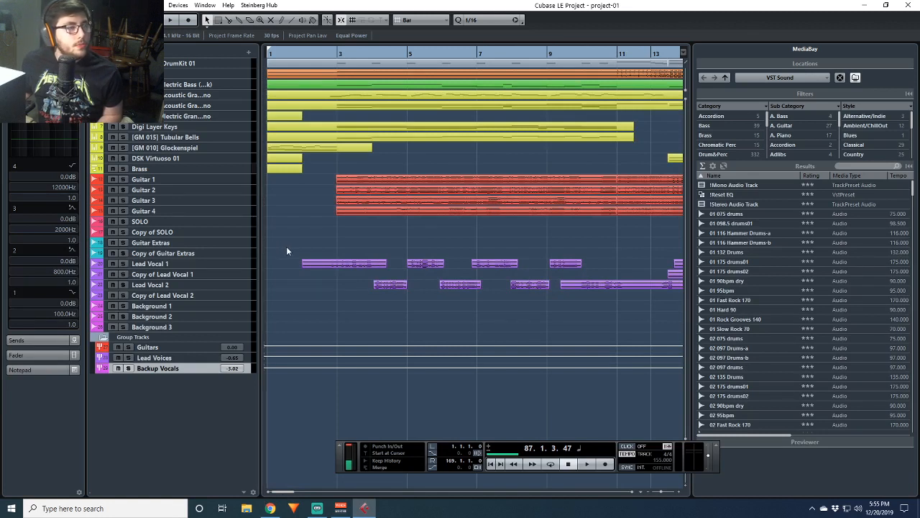
pyautogui.click(344, 54)
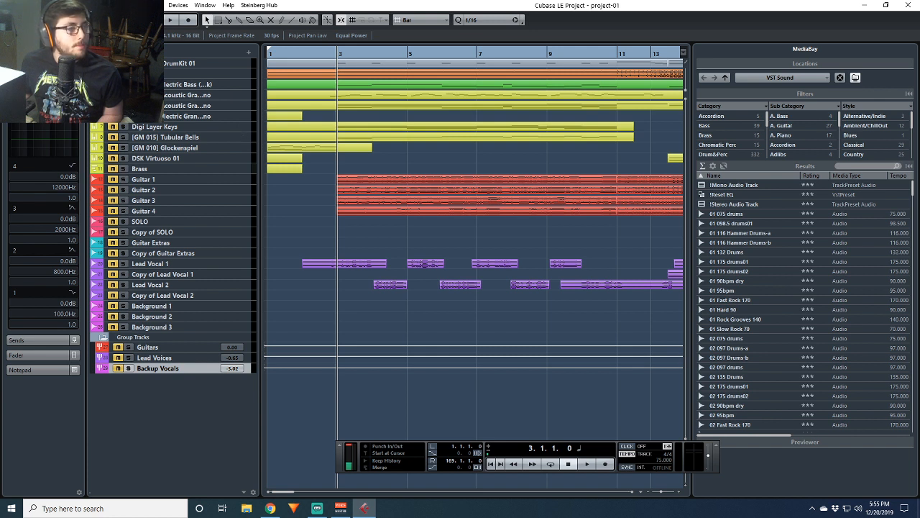
pyautogui.click(39, 77)
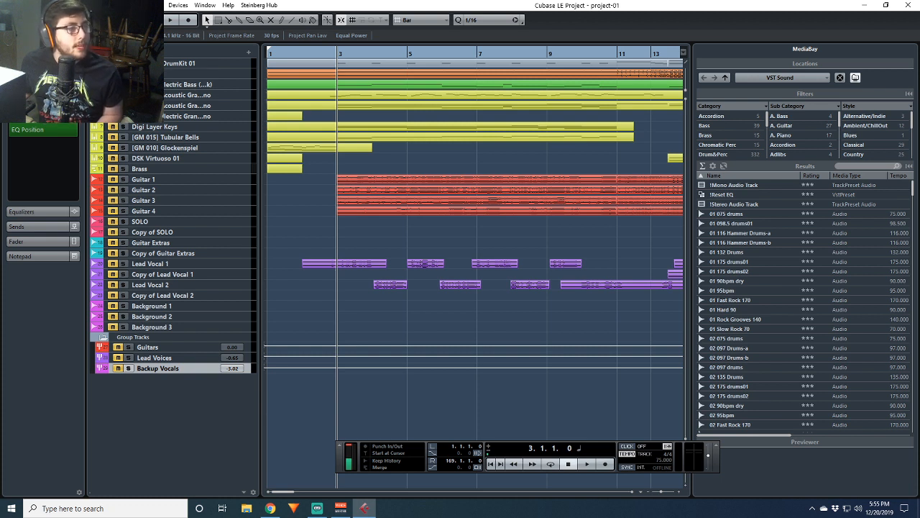
pyautogui.click(39, 211)
pyautogui.click(39, 109)
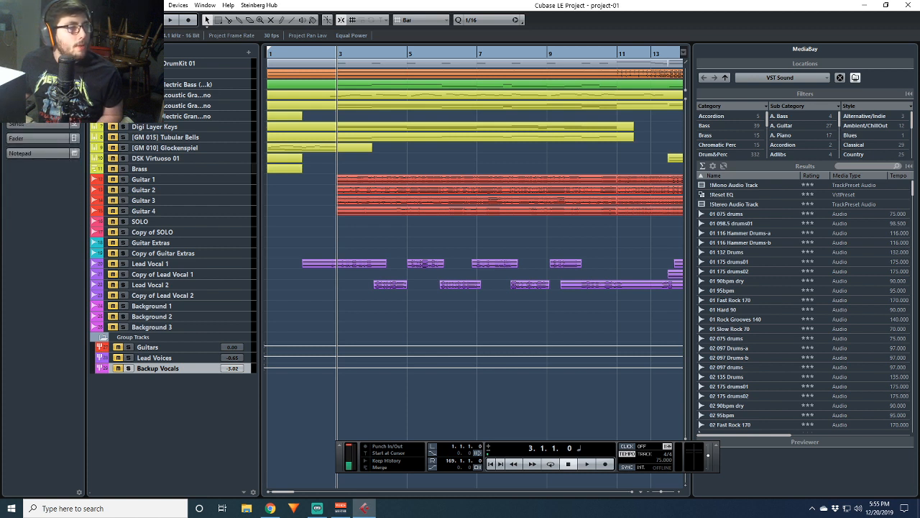
pyautogui.click(39, 108)
pyautogui.click(39, 109)
pyautogui.click(39, 93)
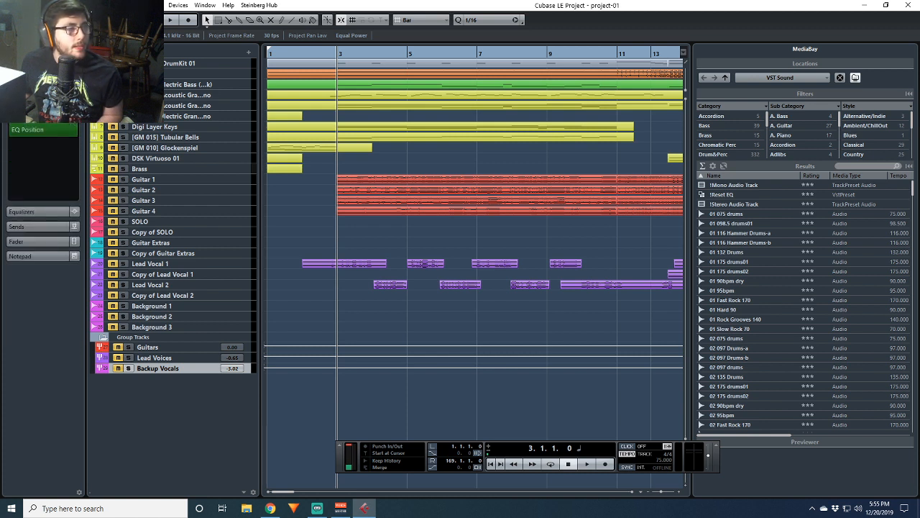
pyautogui.click(39, 94)
pyautogui.click(39, 124)
pyautogui.click(39, 124)
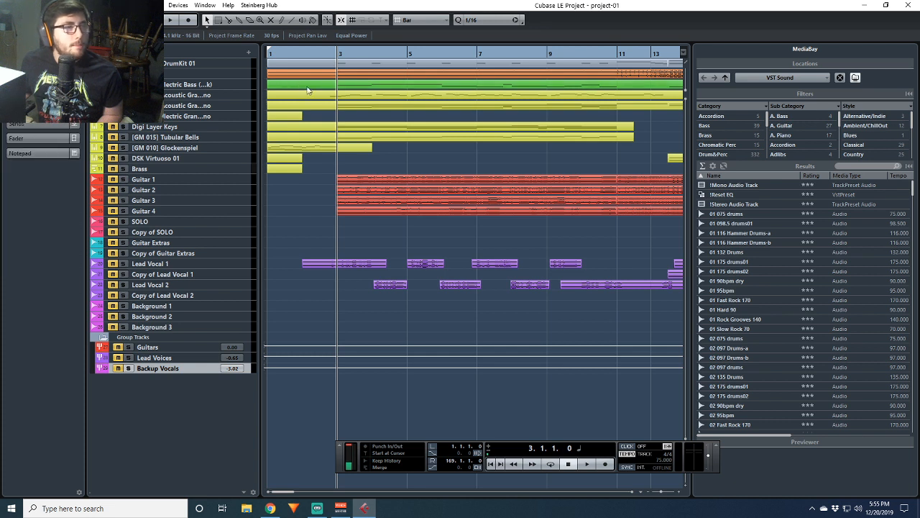
# Play the electric bass on its own from bar 3 and again from about bar 6, stopping at about bar 8
pyautogui.press('space')
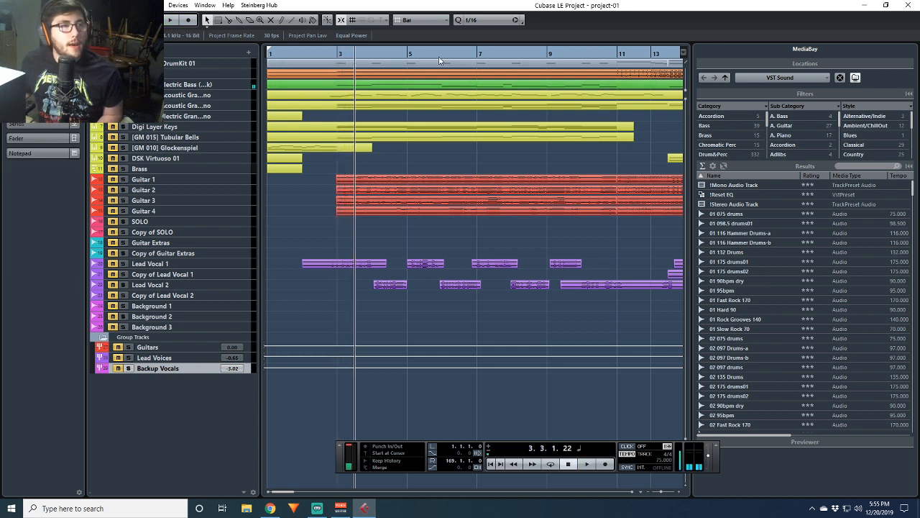
pyautogui.click(452, 53)
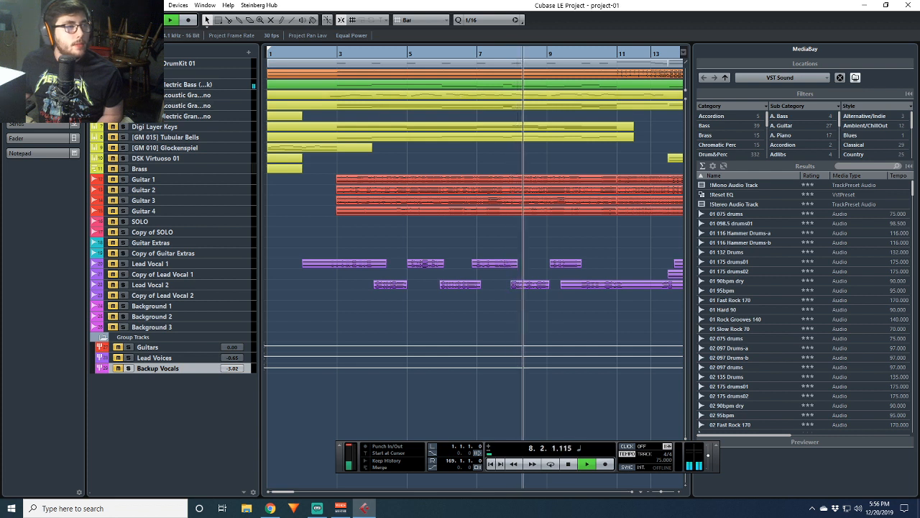
pyautogui.press('space')
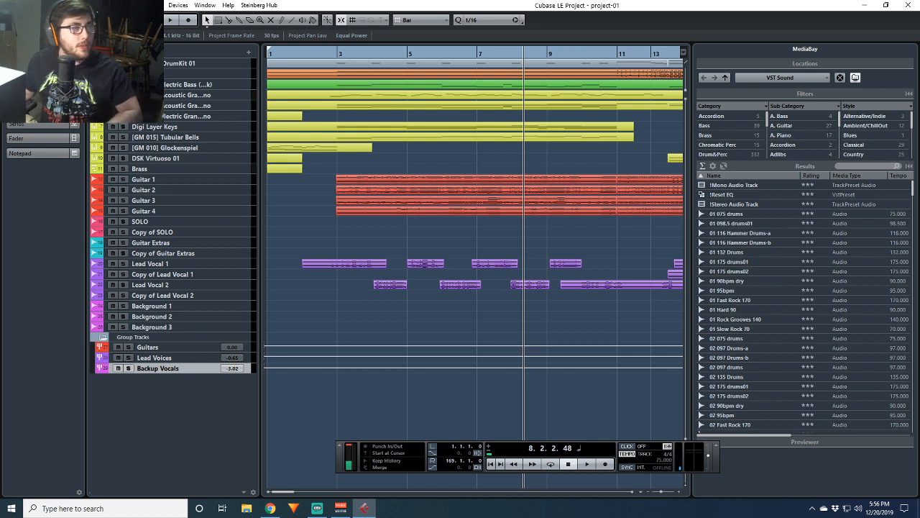
# Play the first acoustic grand piano track on its own from bar 3 to about bar 5
pyautogui.click(339, 55)
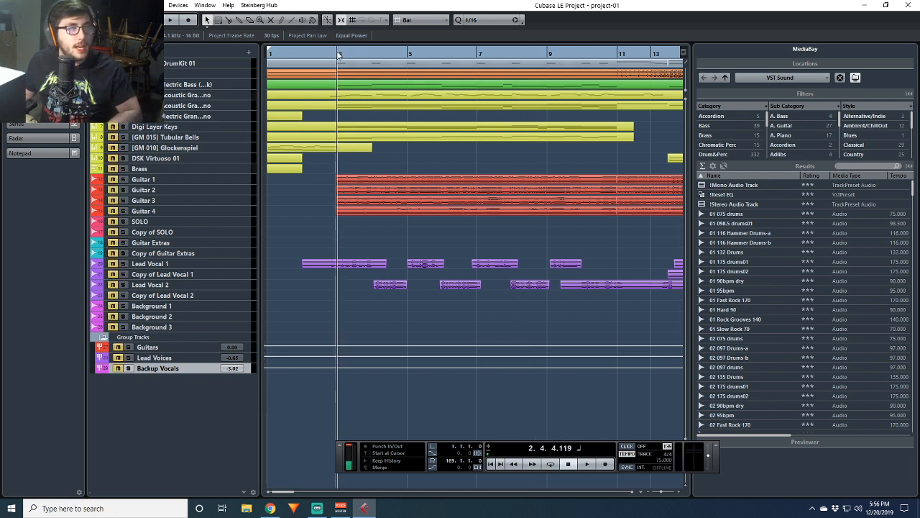
pyautogui.press('space')
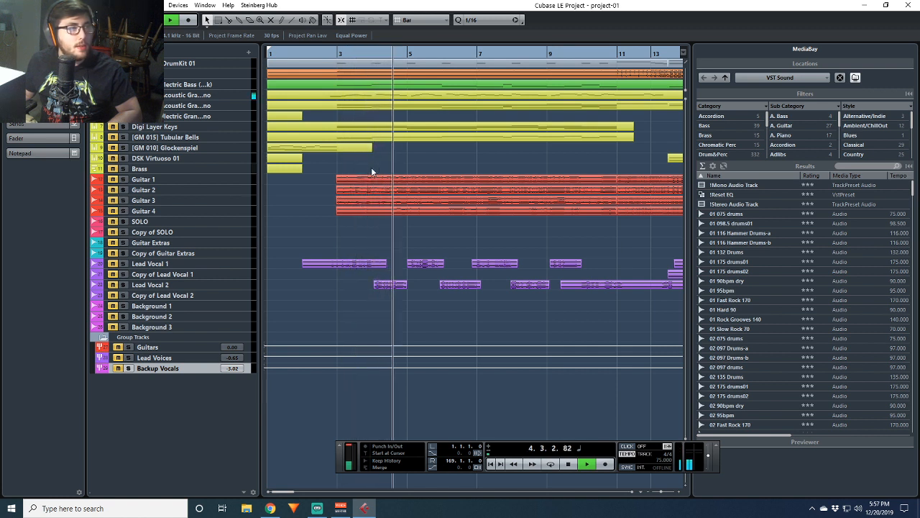
pyautogui.press('space')
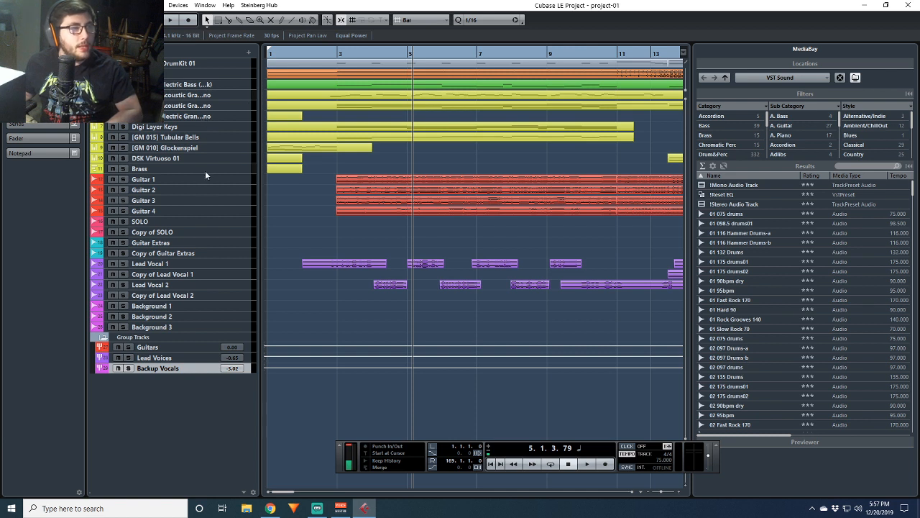
# Play the second acoustic grand piano track on its own from bar 3, stopping at about bar 8
pyautogui.click(215, 106)
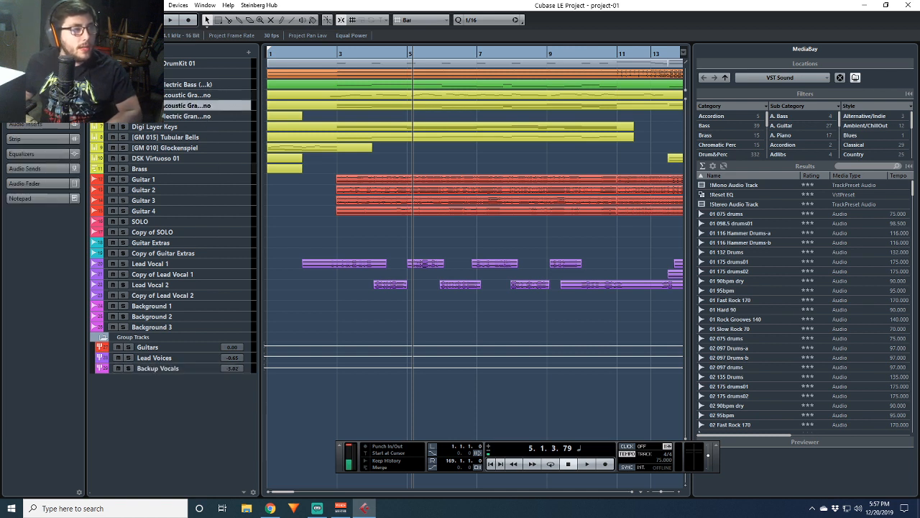
pyautogui.click(346, 58)
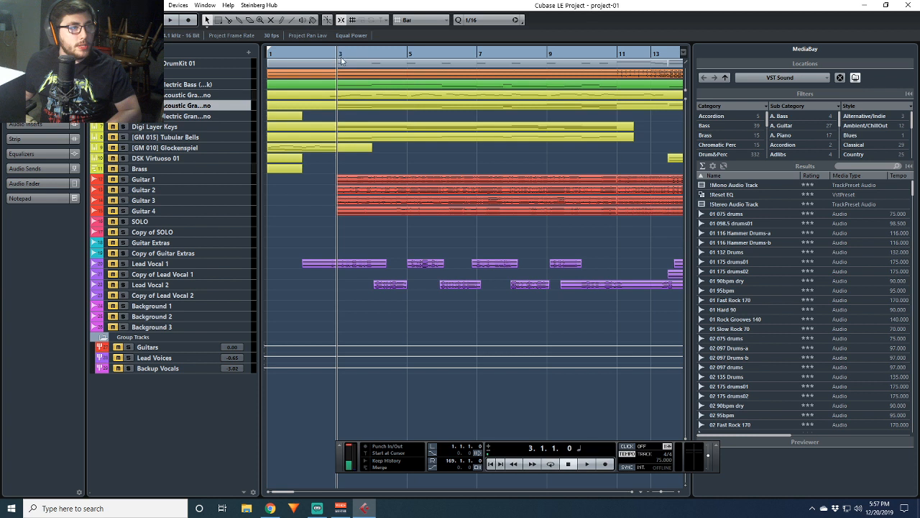
pyautogui.press('space')
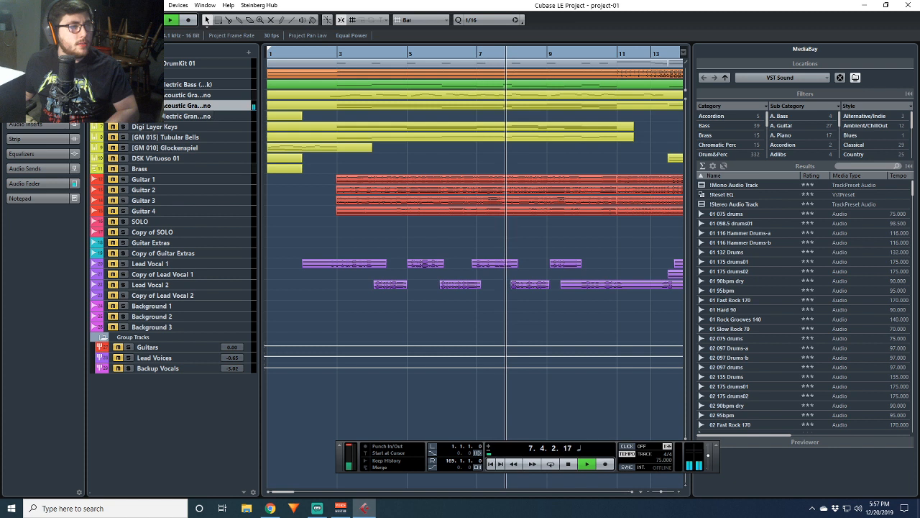
pyautogui.press('space')
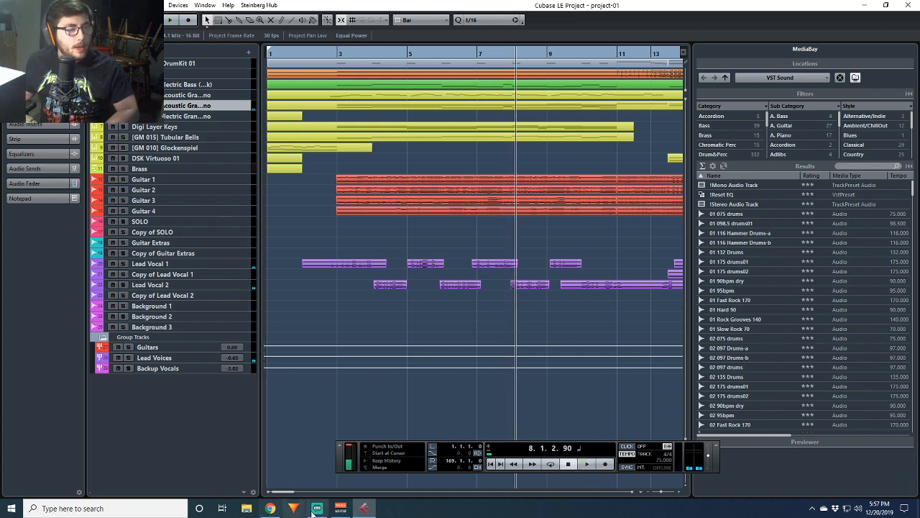
# Play the electric grand piano track on its own from bar 19, jump ahead to about bar 32, and stop at about bar 39
pyautogui.moveTo(264, 491); pyautogui.dragTo(307, 494)
pyautogui.click(413, 54)
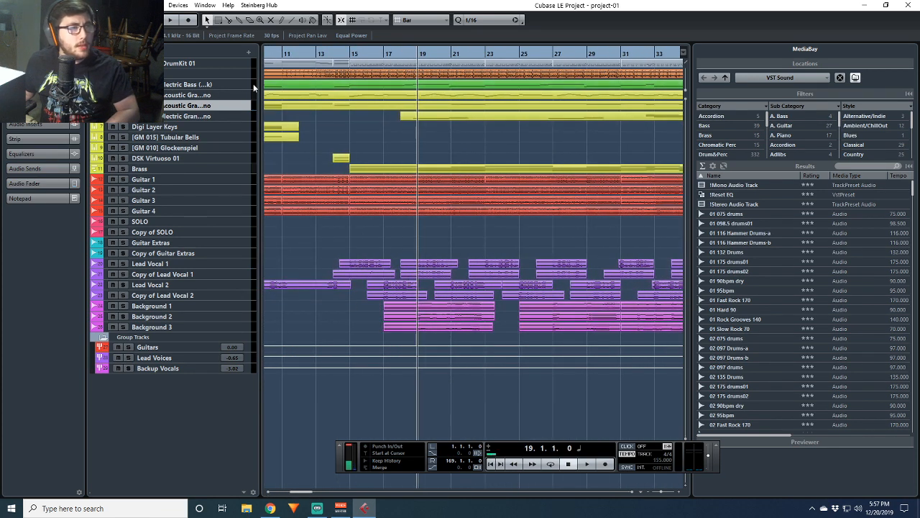
pyautogui.click(123, 116)
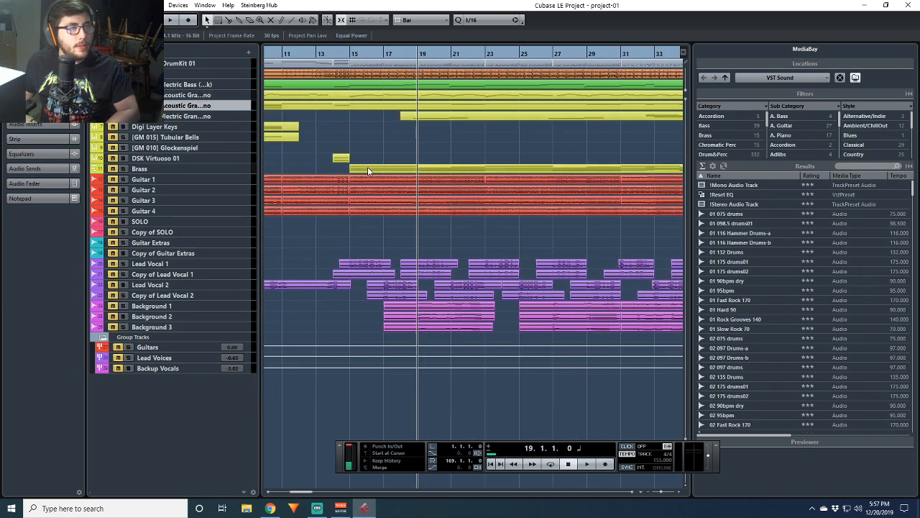
pyautogui.press('space')
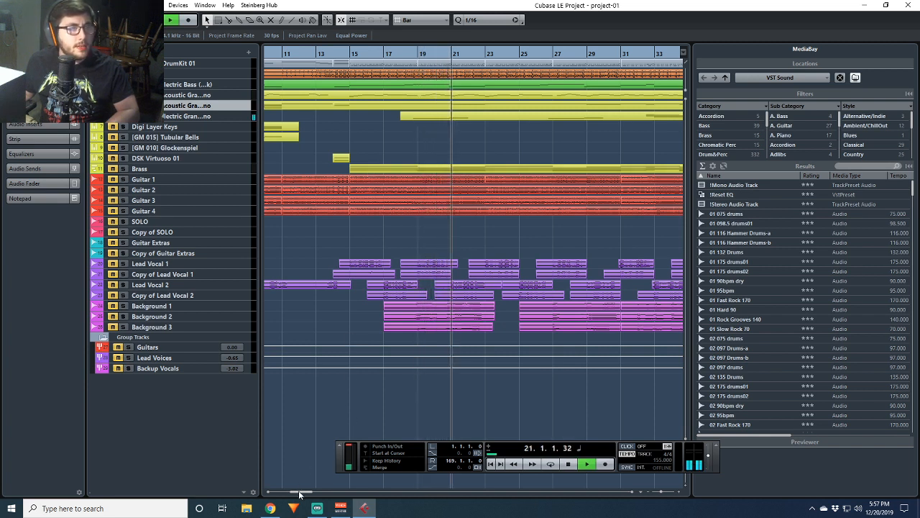
pyautogui.moveTo(300, 492); pyautogui.dragTo(311, 493)
pyautogui.click(442, 61)
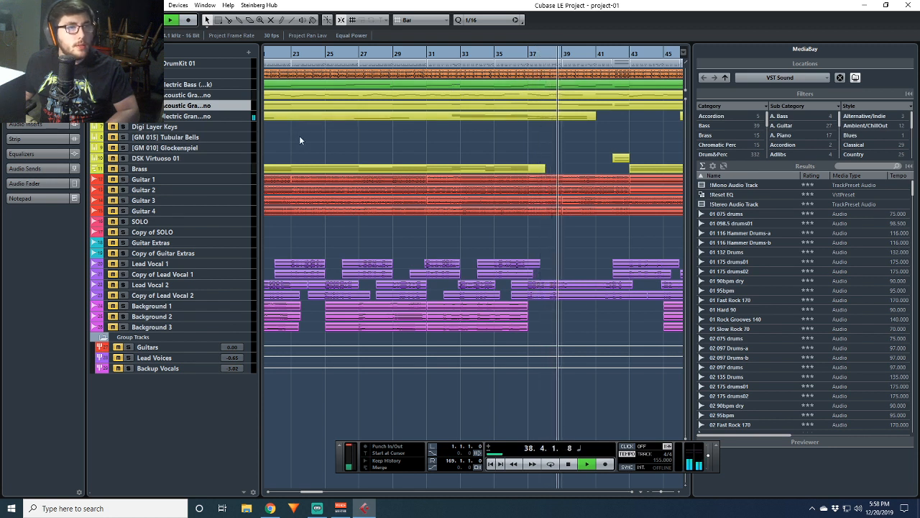
pyautogui.press('space')
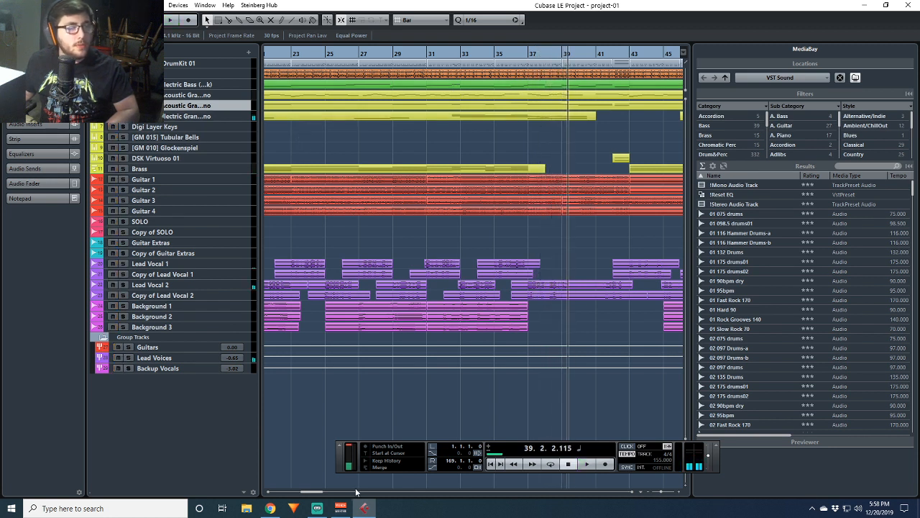
# Play the Digi Layer Keys track on its own from bar 3, stopping between bars 7 and 8
pyautogui.moveTo(318, 495); pyautogui.dragTo(265, 491)
pyautogui.click(219, 128)
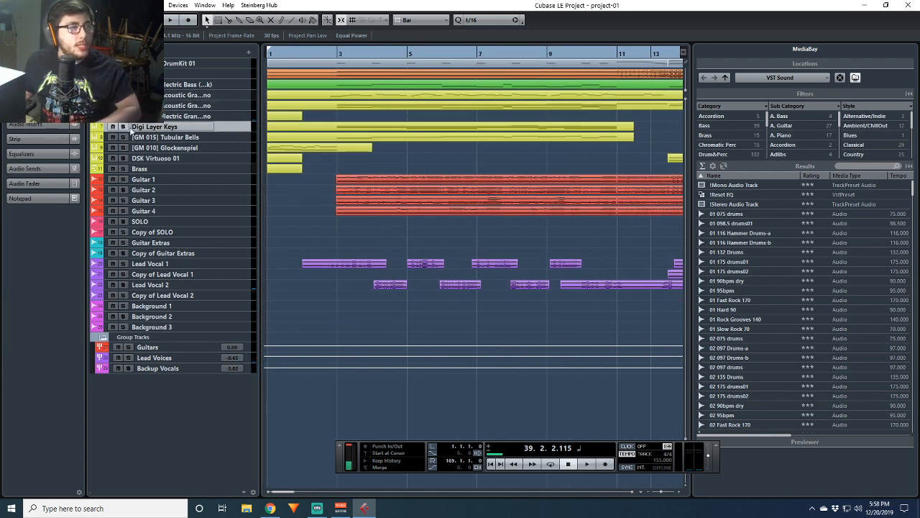
pyautogui.click(337, 57)
pyautogui.press('space')
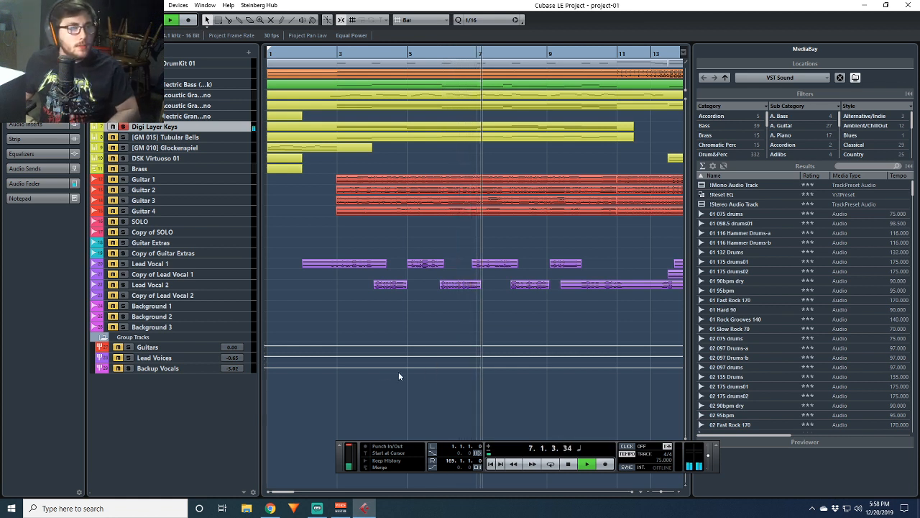
pyautogui.press('space')
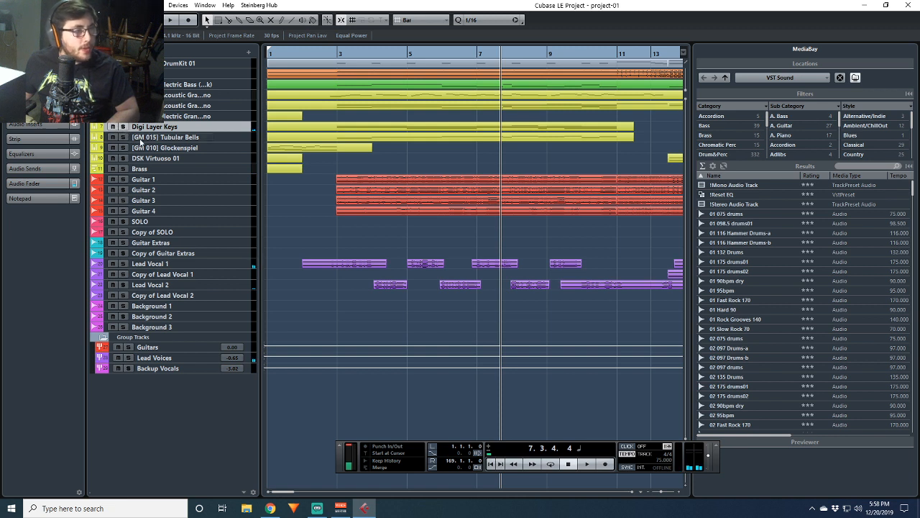
# Play the Tubular Bells track on its own, briefly from the song's start and again from bar 3 to about bar 5
pyautogui.click(227, 141)
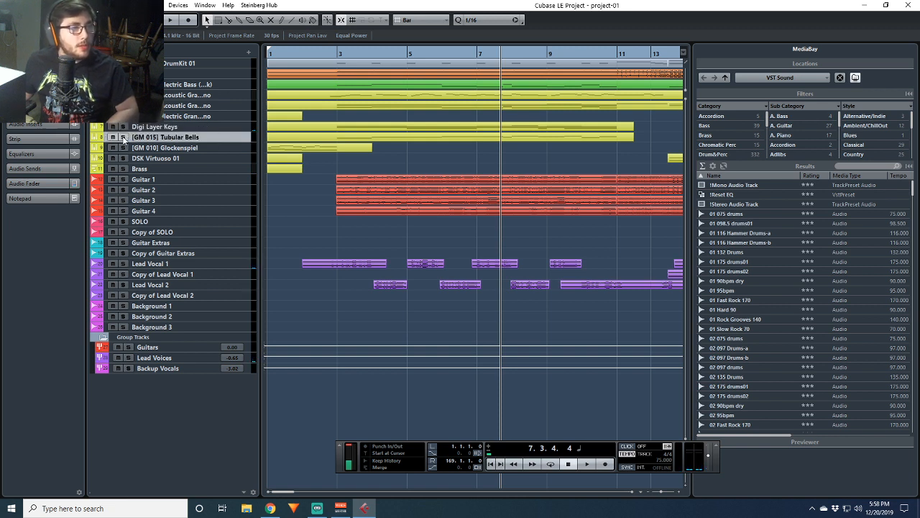
pyautogui.click(123, 137)
pyautogui.click(491, 463)
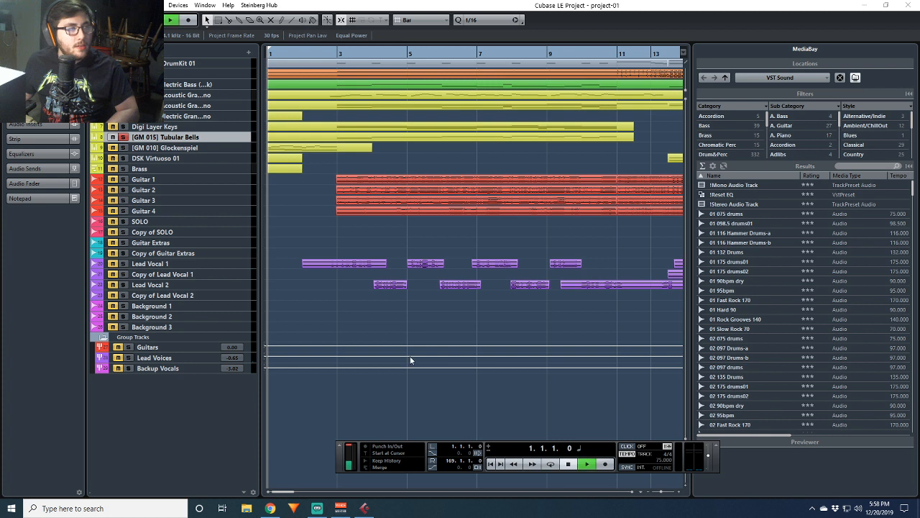
pyautogui.press('space')
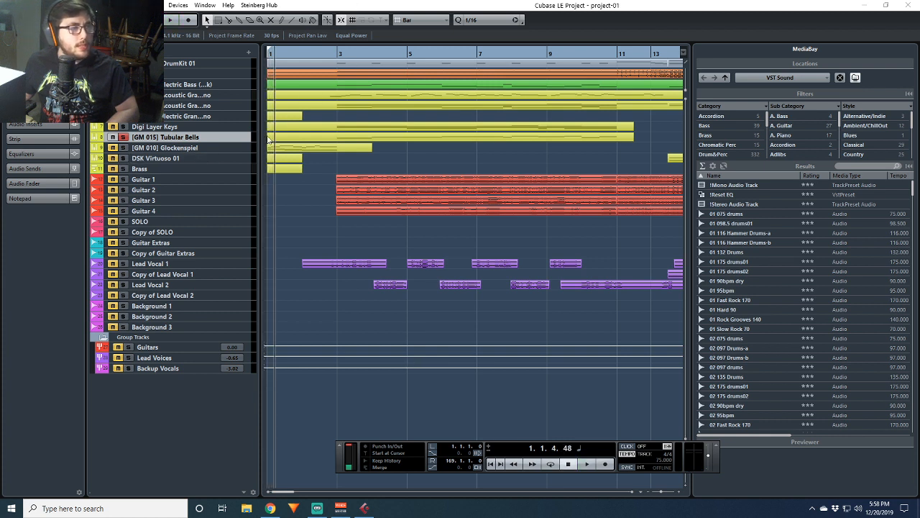
pyautogui.click(339, 55)
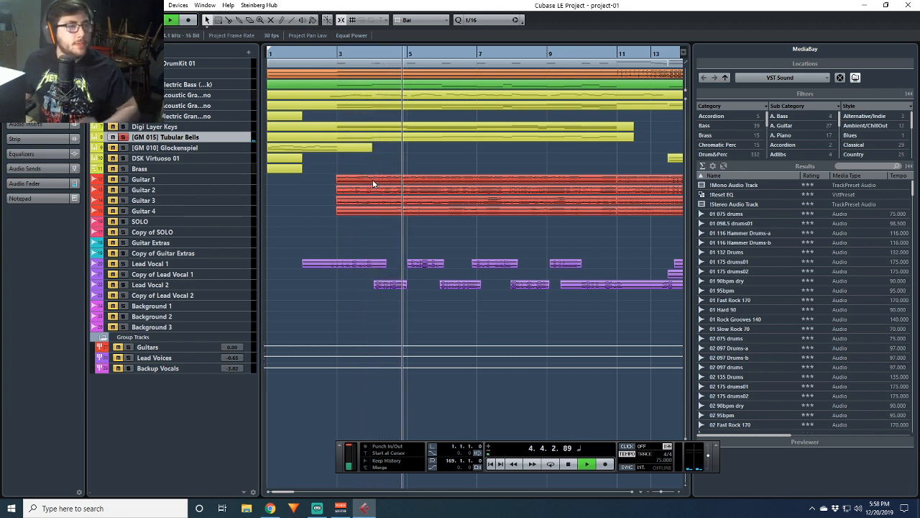
pyautogui.click(123, 137)
pyautogui.press('space')
# Play the Glockenspiel track on its own from the song's start to about bar 3, and turn its solo off
pyautogui.click(233, 148)
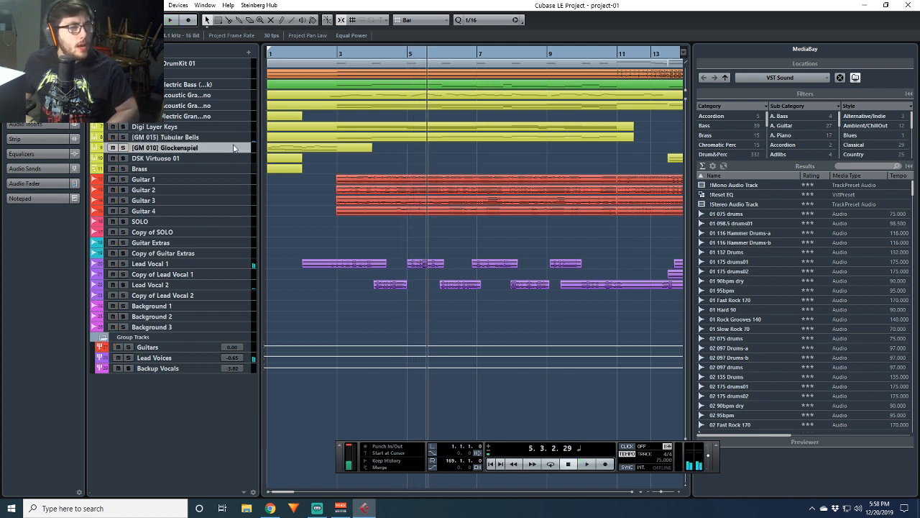
pyautogui.click(123, 147)
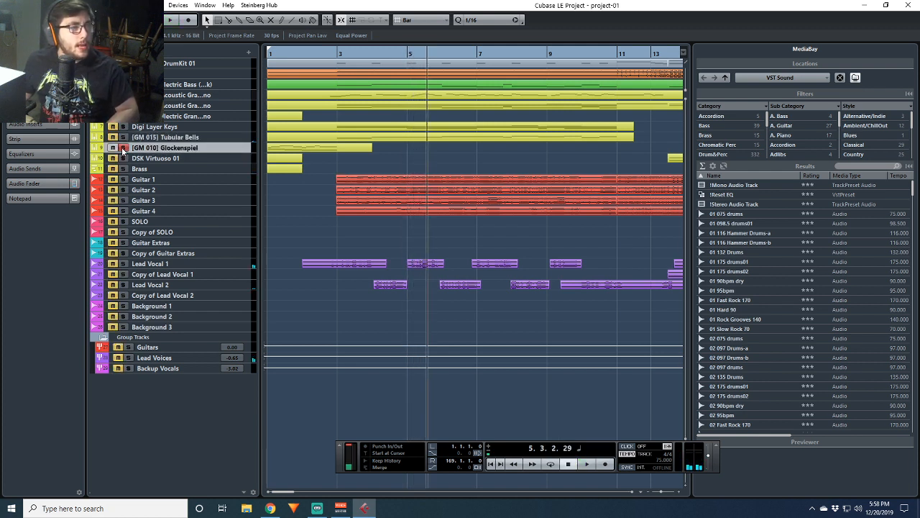
pyautogui.click(490, 465)
pyautogui.press('space')
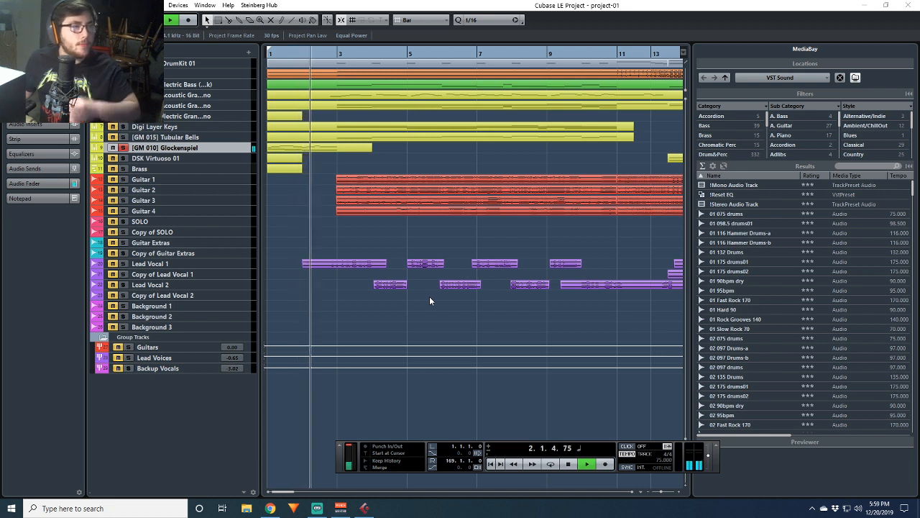
pyautogui.press('space')
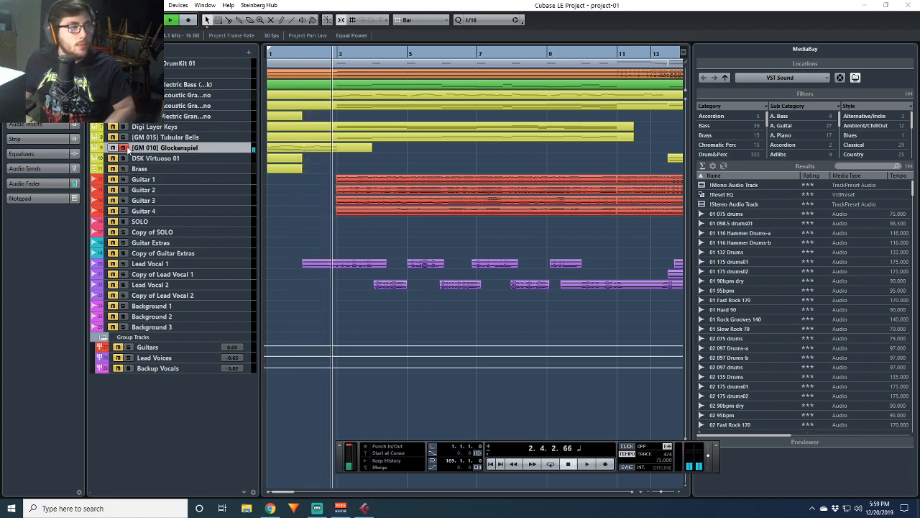
pyautogui.click(123, 148)
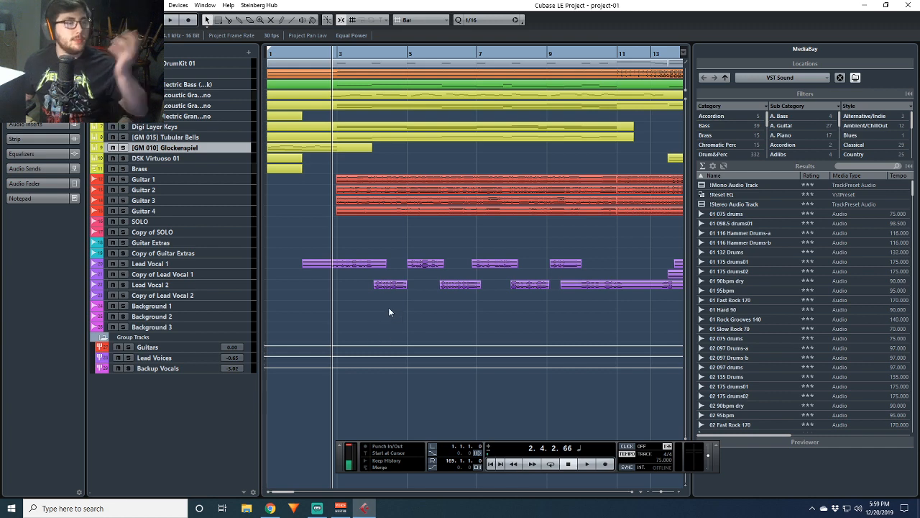
# Play the DSK Virtuoso 01 part on its own from bar 14 to just before bar 15
pyautogui.moveTo(283, 493)
pyautogui.mouseDown()
pyautogui.moveTo(431, 493)
pyautogui.moveTo(294, 492)
pyautogui.mouseUp()
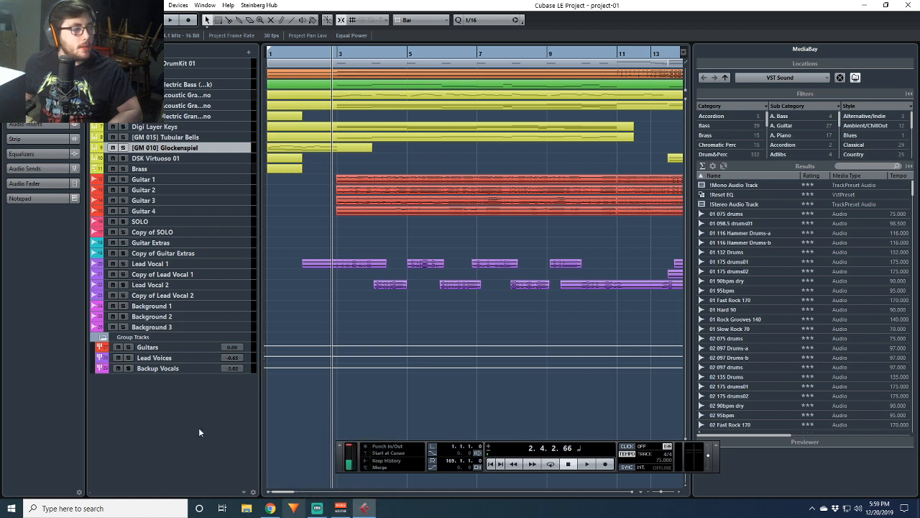
pyautogui.click(211, 157)
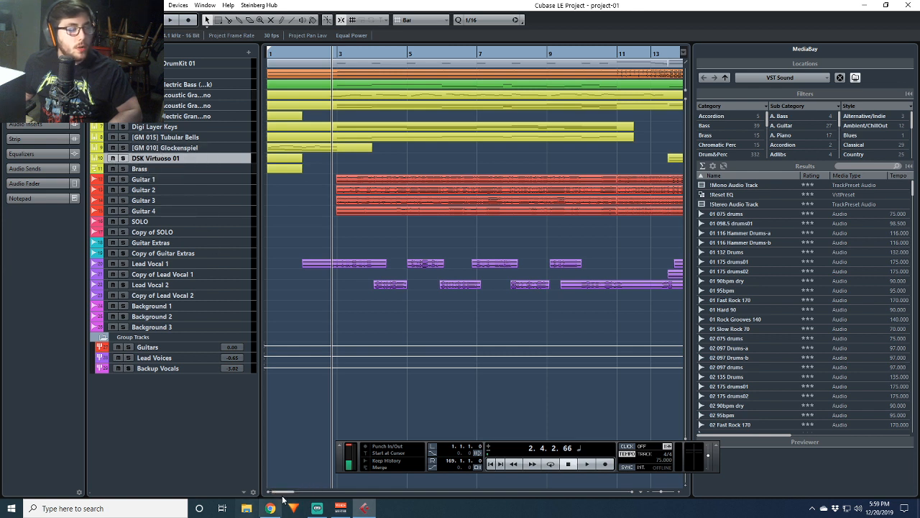
pyautogui.moveTo(283, 491); pyautogui.dragTo(301, 494)
pyautogui.click(362, 56)
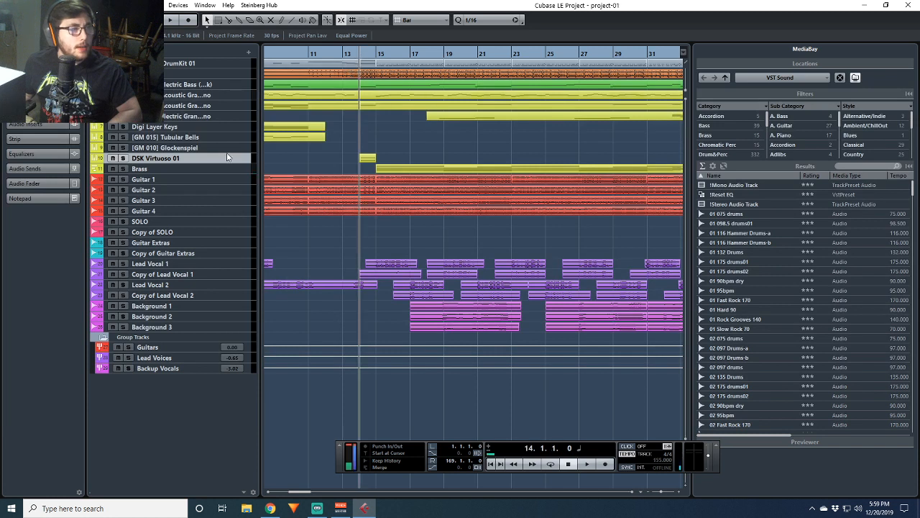
pyautogui.click(124, 159)
pyautogui.press('space')
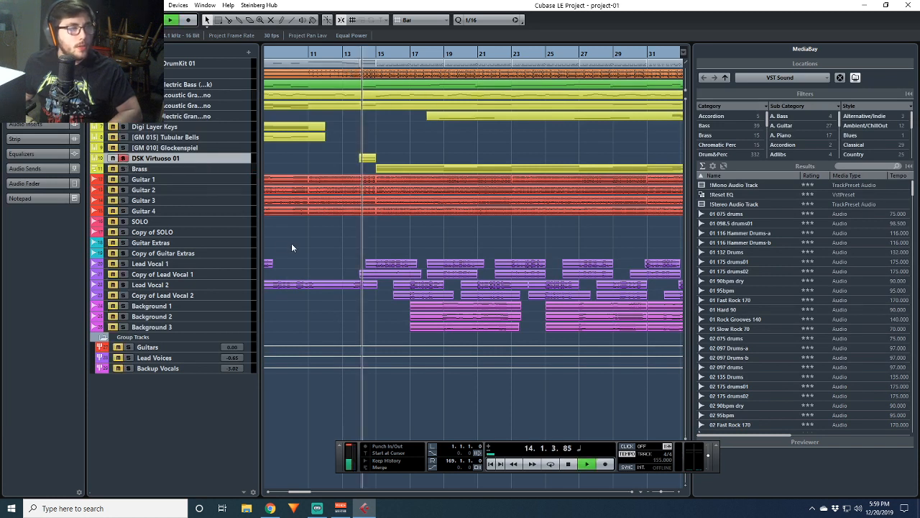
pyautogui.doubleClick(134, 159)
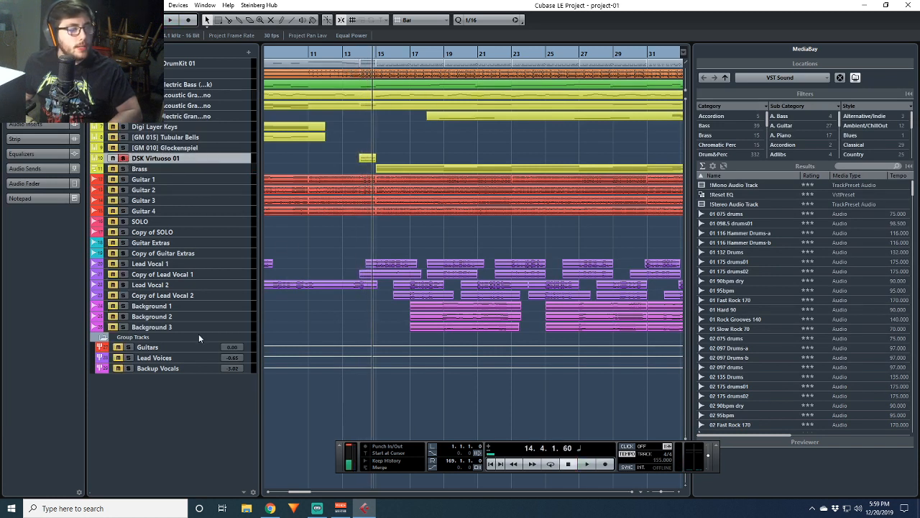
# Play the soloed DSK Virtuoso 01 track at its bar 42 part and at the beginning of its bar 149 part
pyautogui.moveTo(304, 493); pyautogui.dragTo(325, 494)
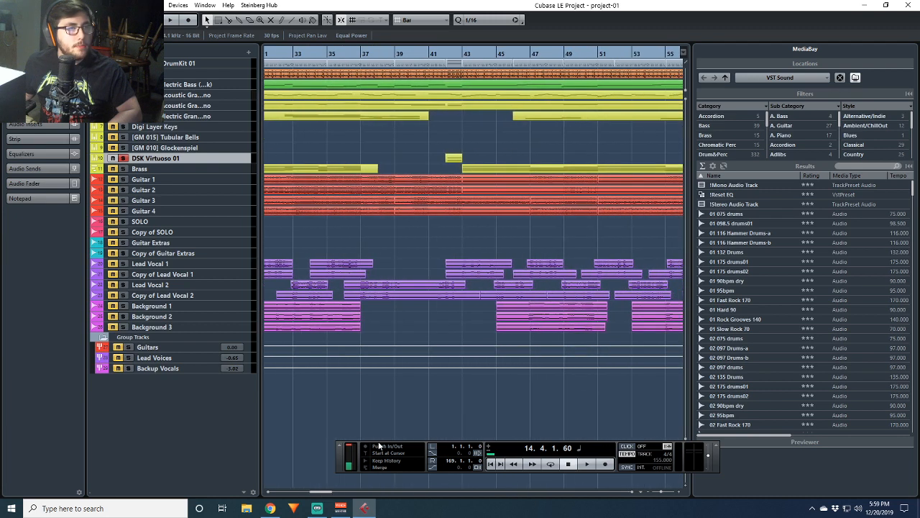
pyautogui.click(446, 59)
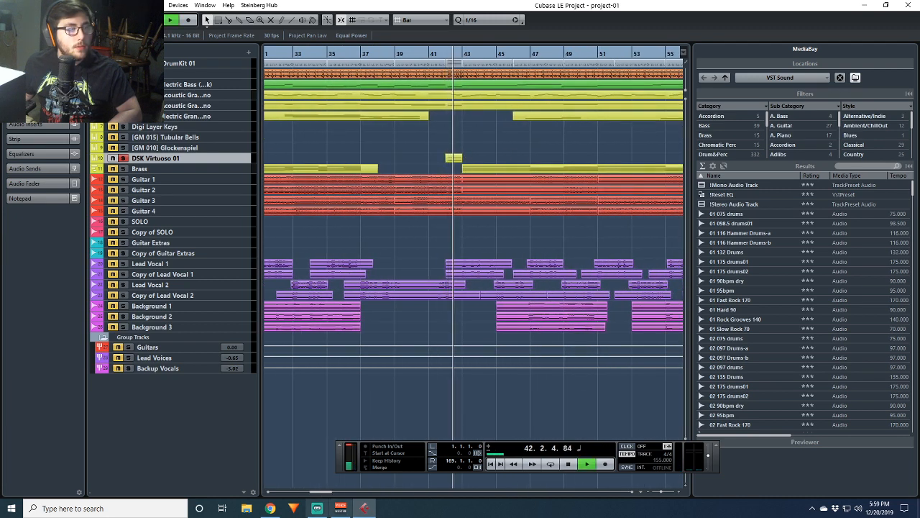
pyautogui.moveTo(316, 492); pyautogui.dragTo(424, 495)
pyautogui.click(341, 58)
pyautogui.press('space')
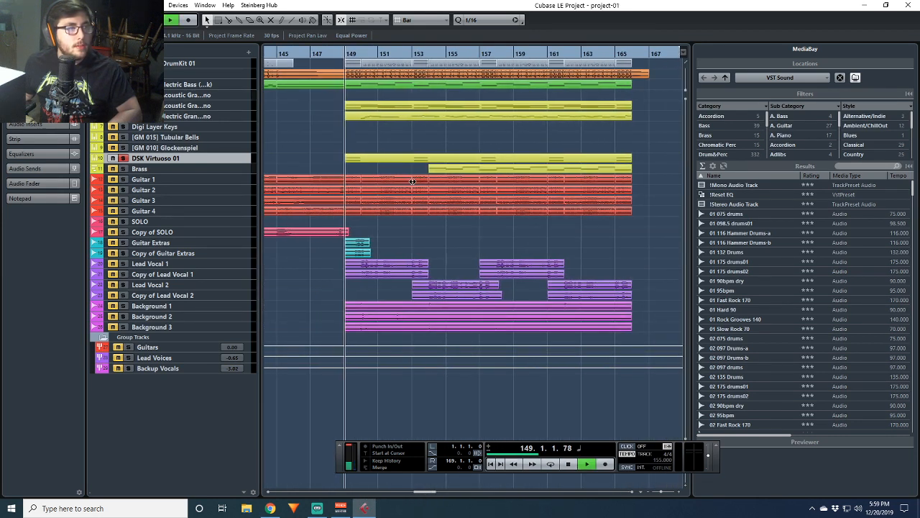
pyautogui.press('space')
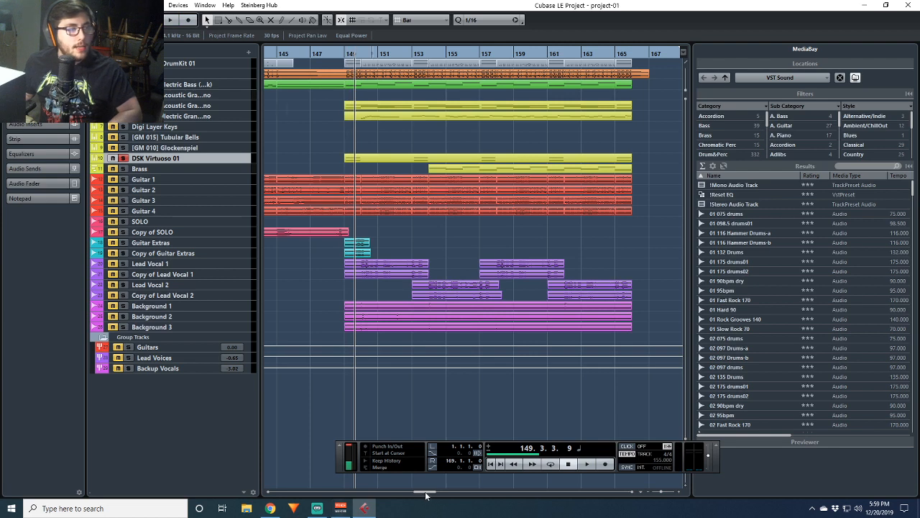
# Open the DSK Virtuoso 01 track's instrument, check its preset list keeping Virtuoso Strings (combi), and close the instrument window
pyautogui.moveTo(425, 495); pyautogui.dragTo(277, 495)
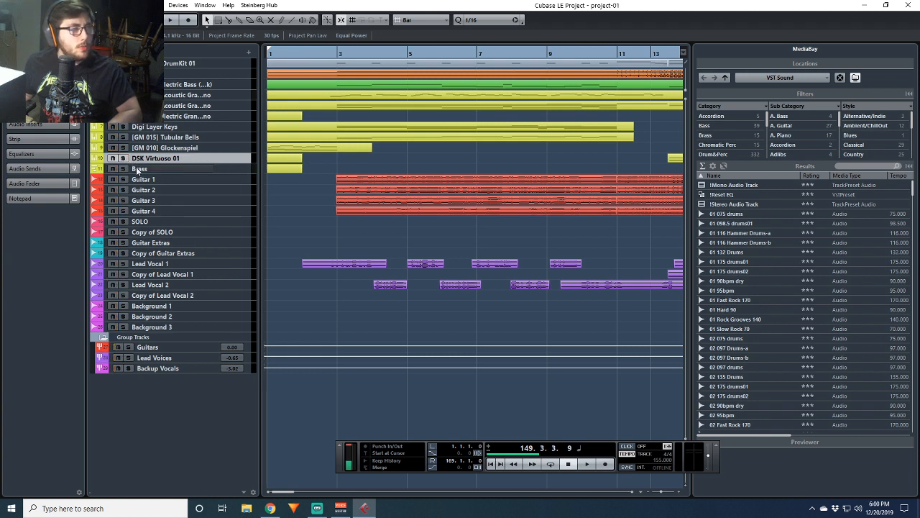
pyautogui.click(43, 109)
pyautogui.click(43, 65)
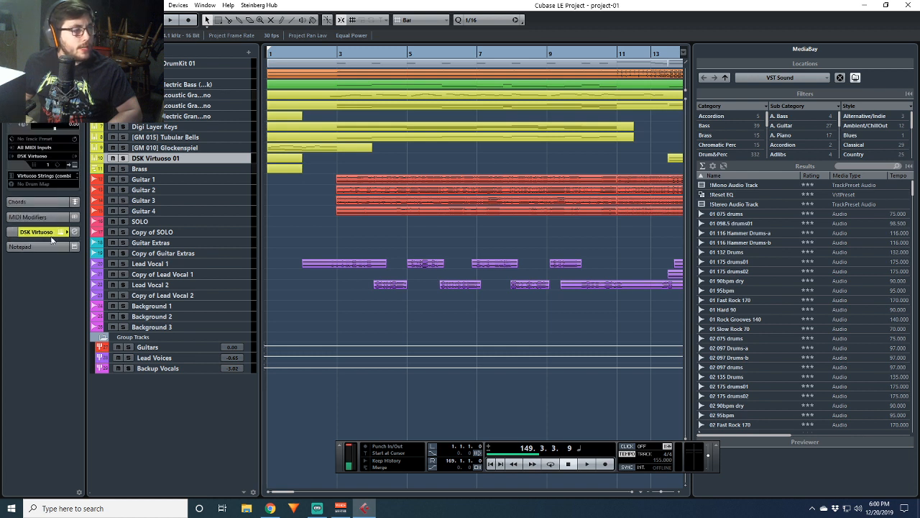
pyautogui.click(62, 234)
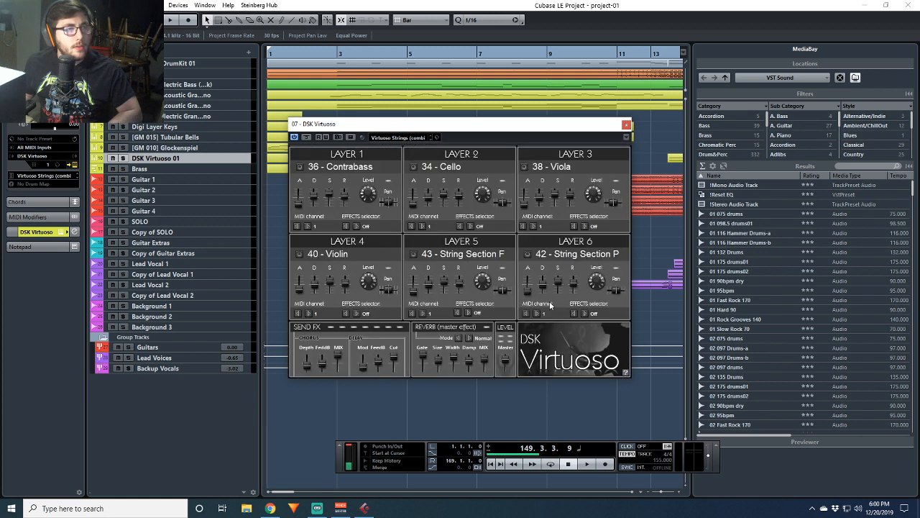
pyautogui.click(392, 138)
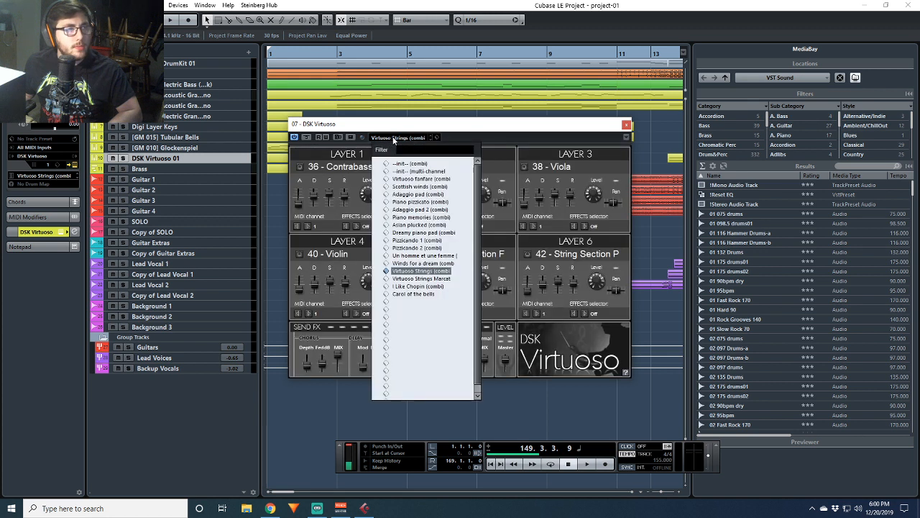
pyautogui.click(435, 271)
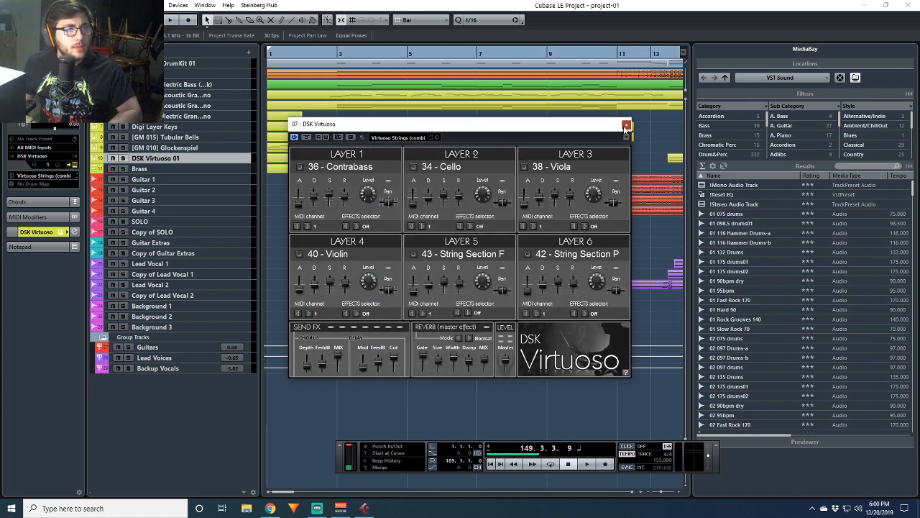
pyautogui.click(626, 126)
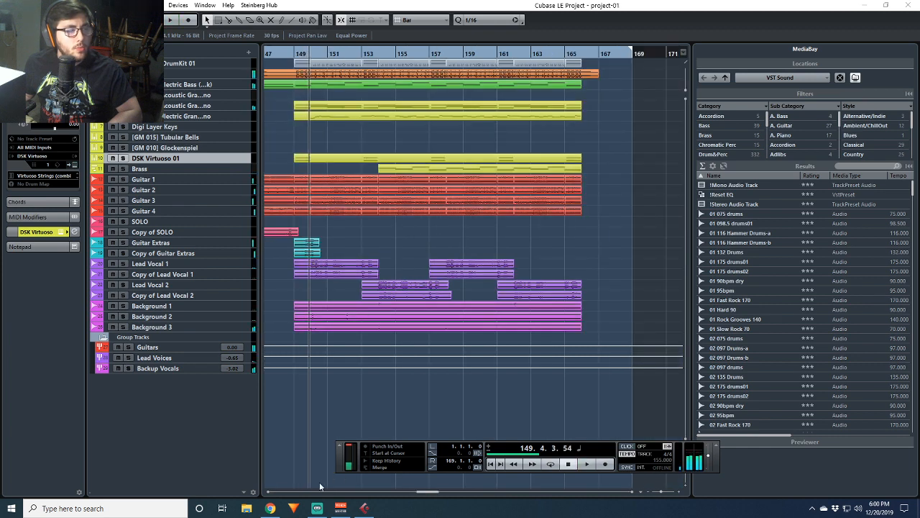
# Play the DSK Virtuoso 01 part briefly from bar 14, and select the track's parts across the song
pyautogui.moveTo(425, 493); pyautogui.dragTo(308, 493)
pyautogui.click(348, 55)
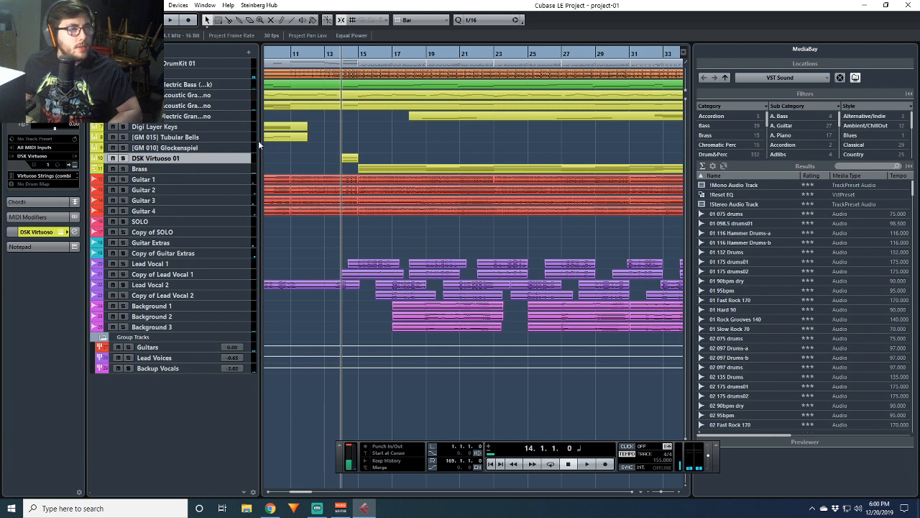
pyautogui.press('space')
pyautogui.press('space')
pyautogui.click(124, 159)
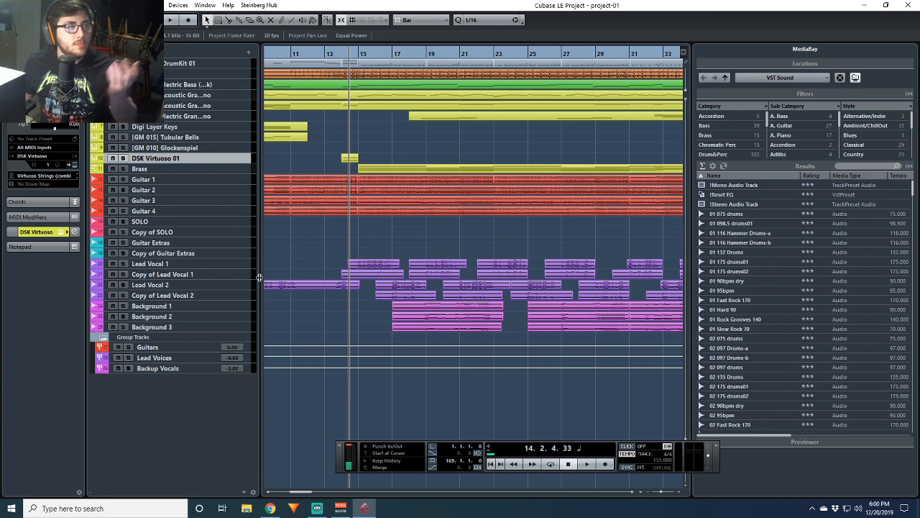
pyautogui.moveTo(302, 494); pyautogui.dragTo(430, 494)
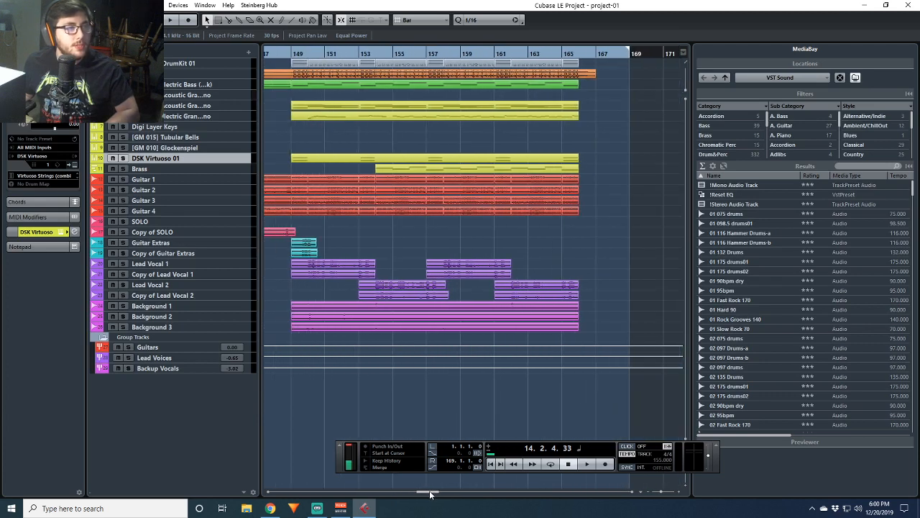
pyautogui.moveTo(595, 162); pyautogui.dragTo(240, 159)
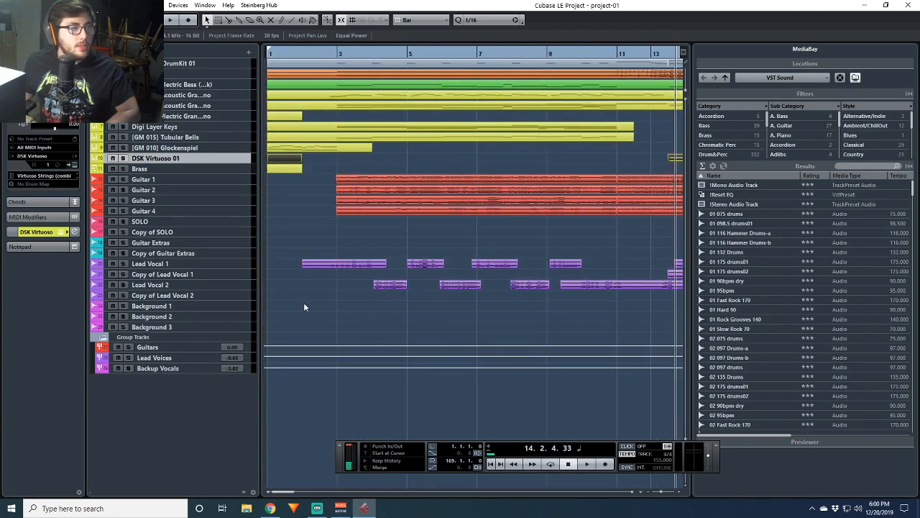
# Play the Brass track from bar 14 to about bar 28, comparing it soloed and in the full mix, and turn its solo off
pyautogui.click(170, 170)
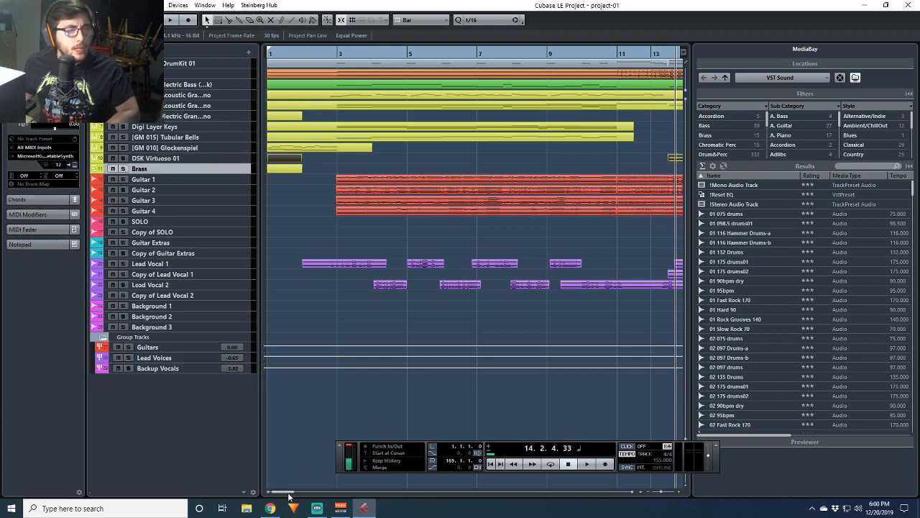
pyautogui.moveTo(289, 496); pyautogui.dragTo(307, 496)
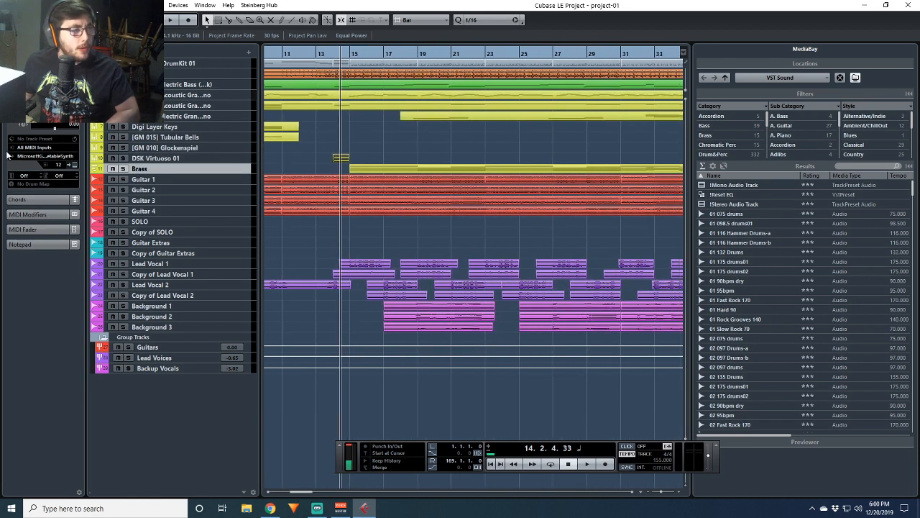
pyautogui.click(123, 169)
pyautogui.press('space')
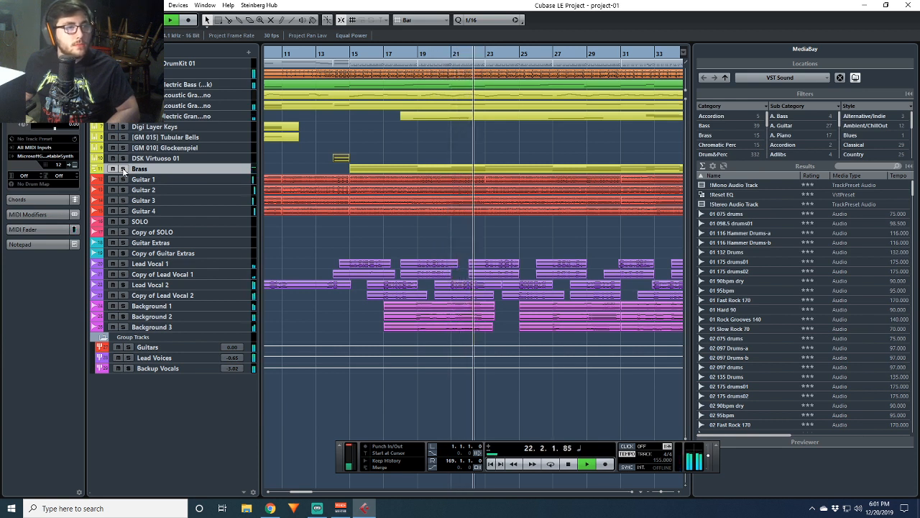
pyautogui.click(123, 168)
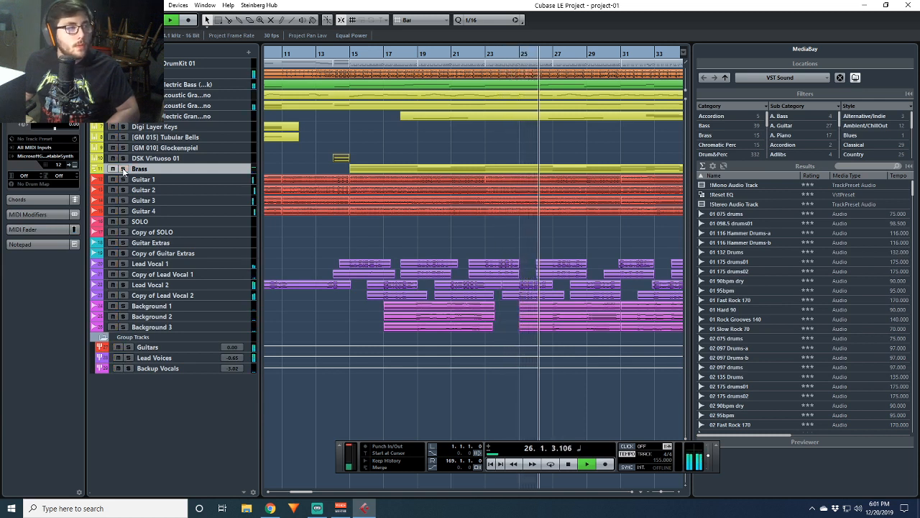
pyautogui.click(123, 169)
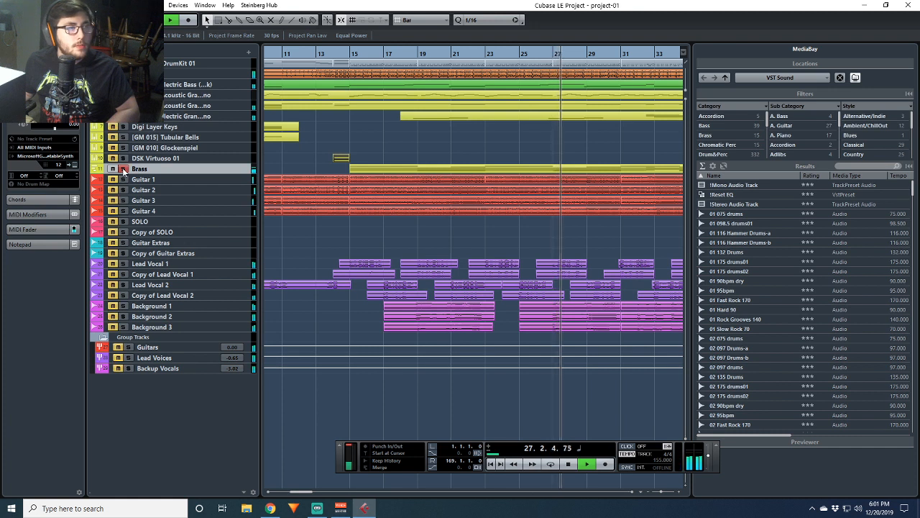
pyautogui.press('space')
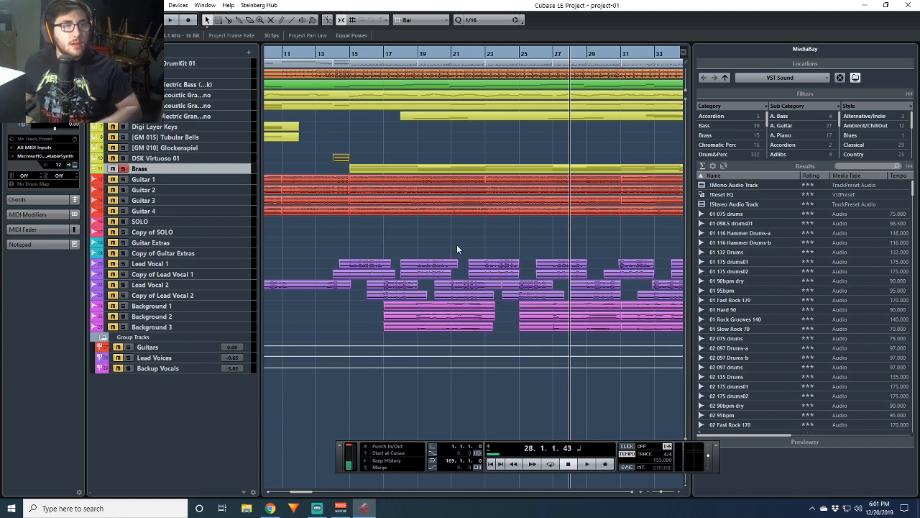
pyautogui.click(123, 169)
# Select the Guitar 1 to Guitar 4 tracks and play the soloed Guitars group from bar 3 to about bar 17
pyautogui.click(201, 182)
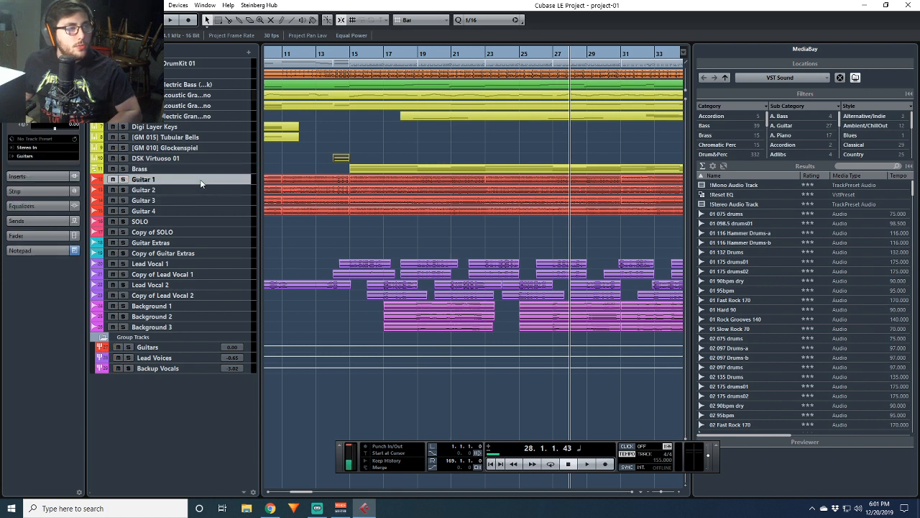
pyautogui.keyDown('shift'); pyautogui.click(230, 208); pyautogui.keyUp('shift')
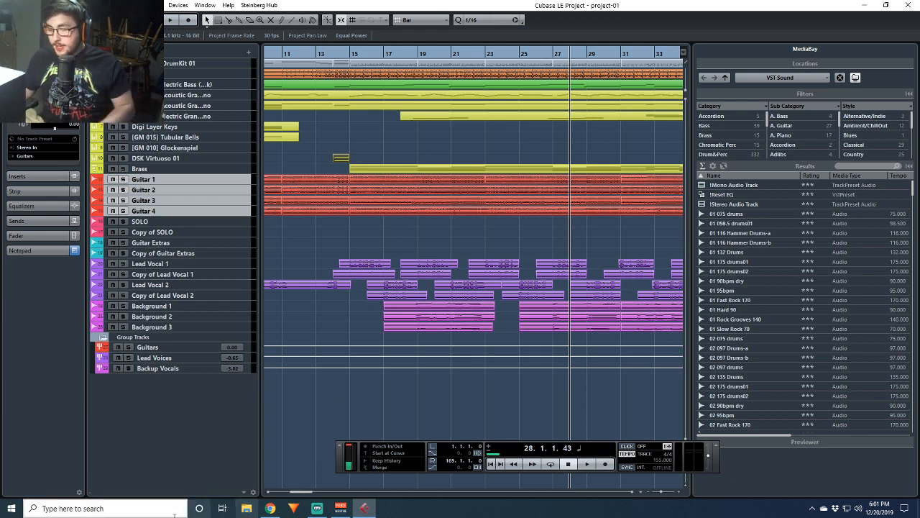
pyautogui.moveTo(301, 493); pyautogui.dragTo(281, 489)
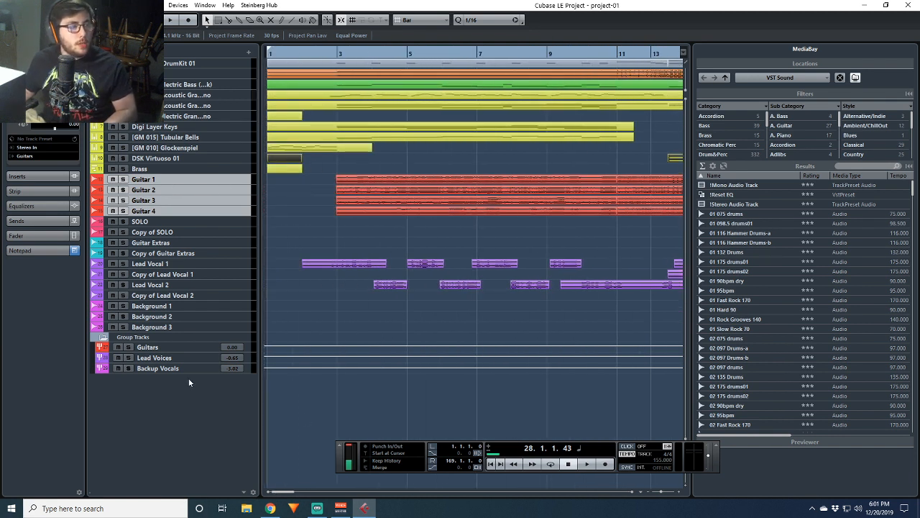
pyautogui.click(129, 348)
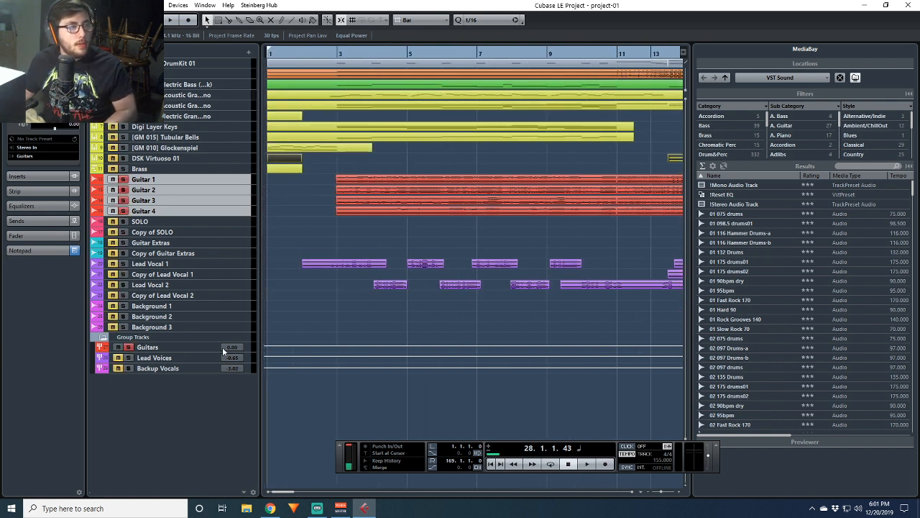
pyautogui.click(341, 57)
pyautogui.press('space')
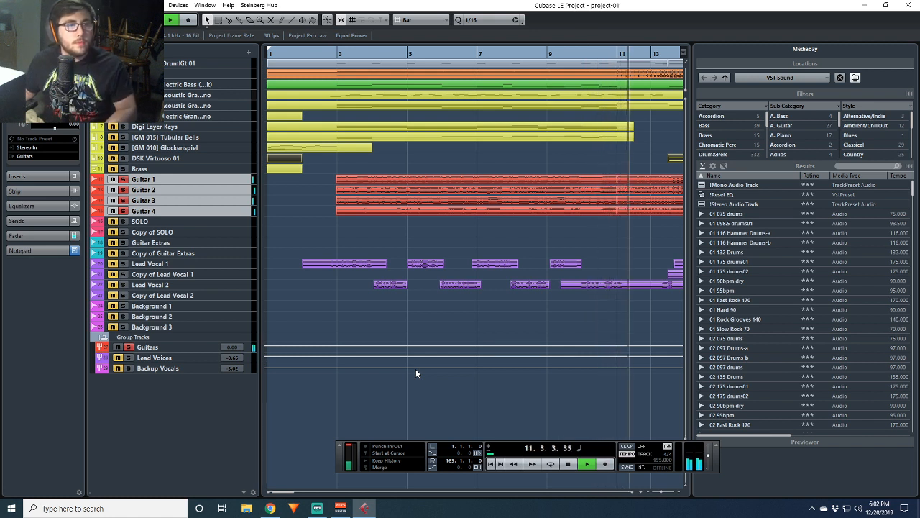
pyautogui.click(295, 492)
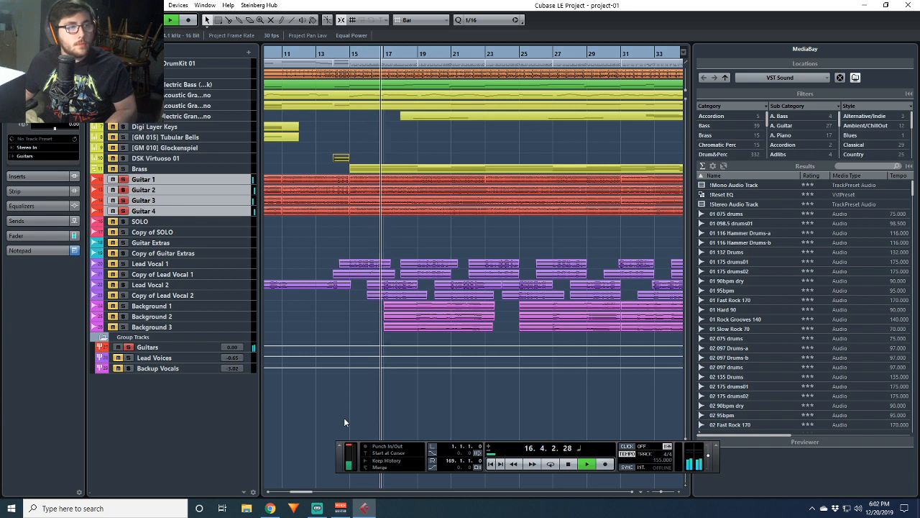
pyautogui.press('space')
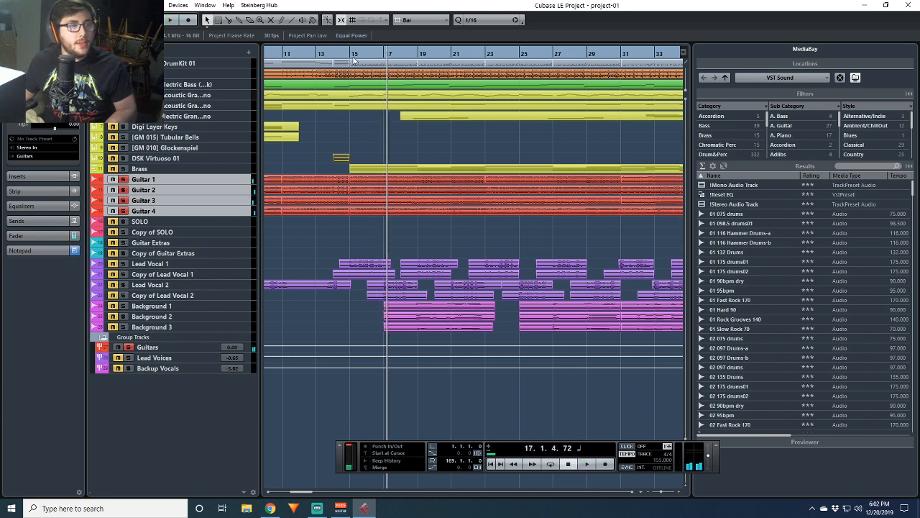
# Play Guitar 1 on its own from bar 15, adding Guitar 2, 3 and 4 to the solo one by one until about bar 21
pyautogui.click(354, 61)
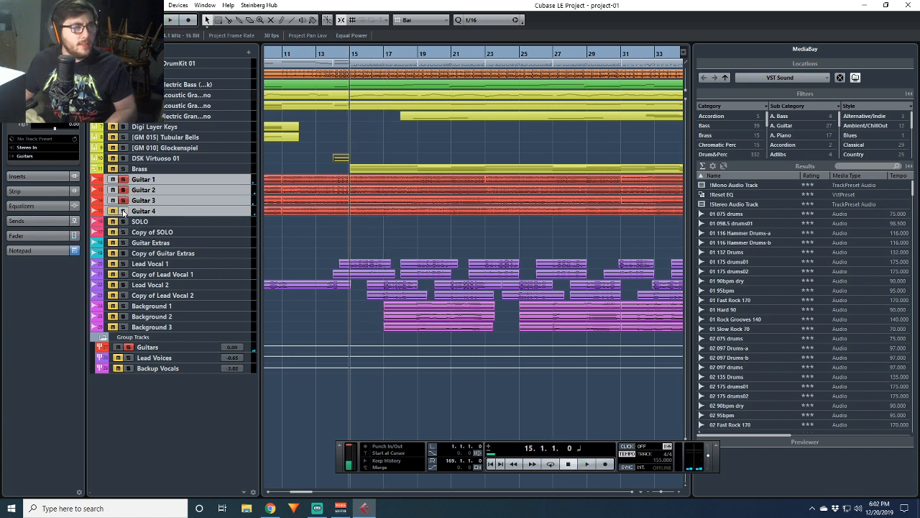
pyautogui.click(126, 347)
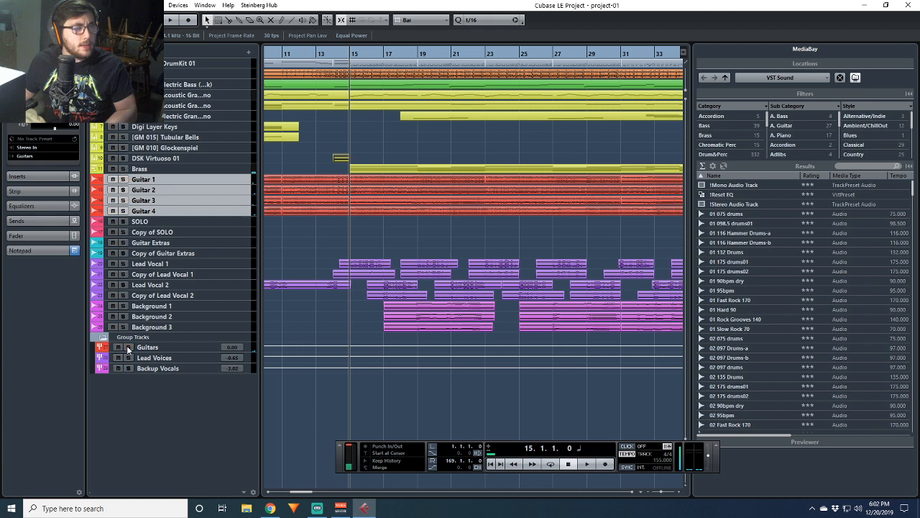
pyautogui.click(123, 178)
pyautogui.press('space')
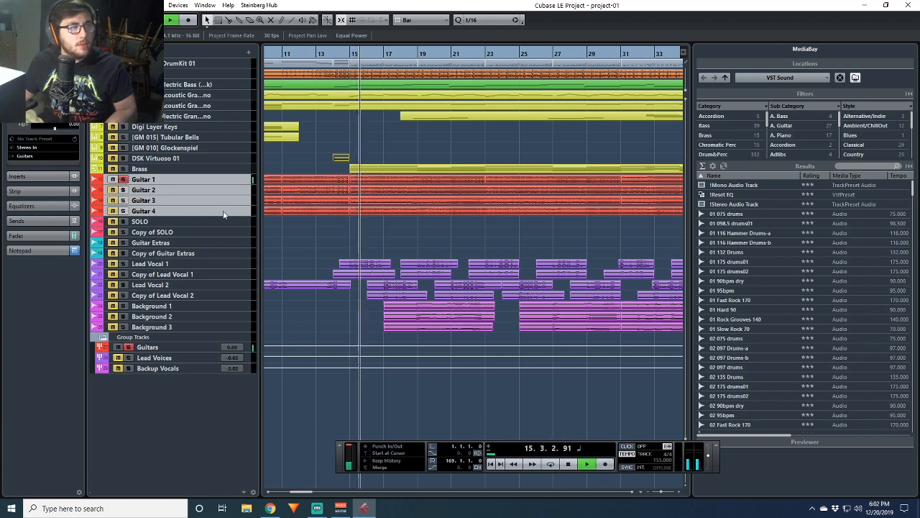
pyautogui.click(123, 189)
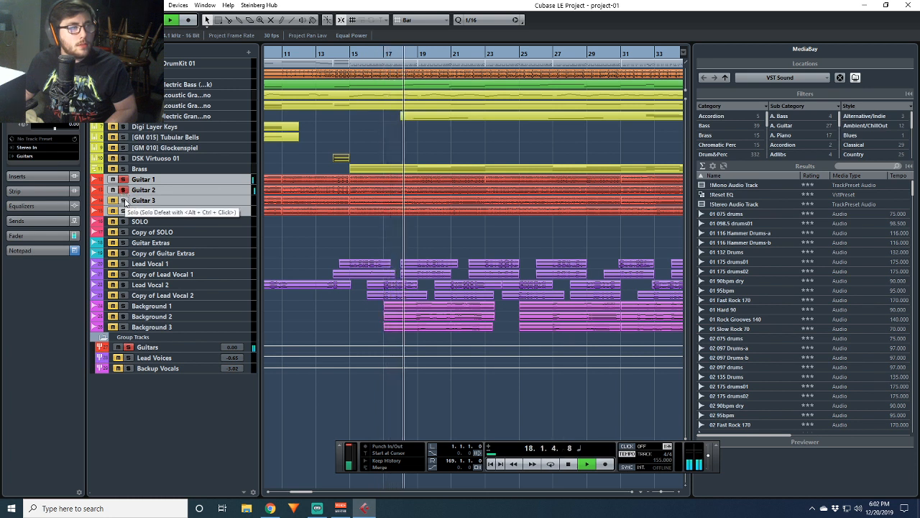
pyautogui.click(123, 200)
pyautogui.click(122, 211)
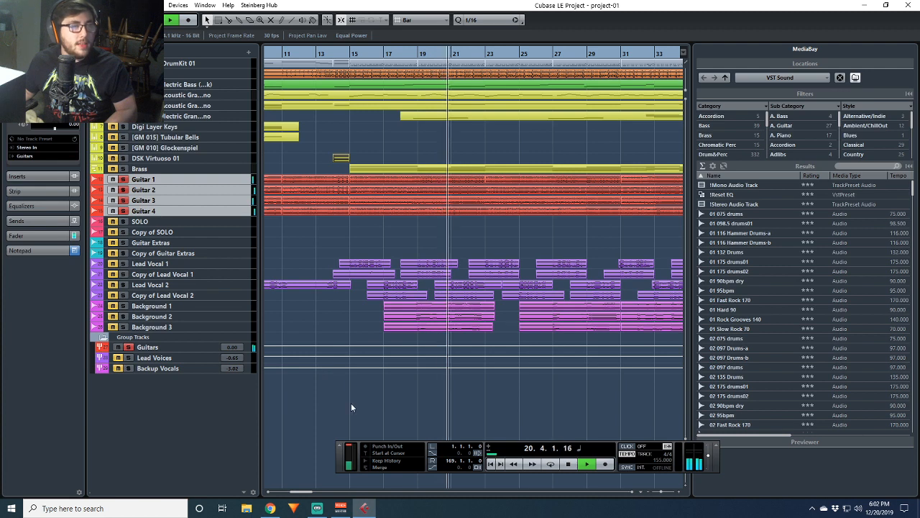
pyautogui.press('space')
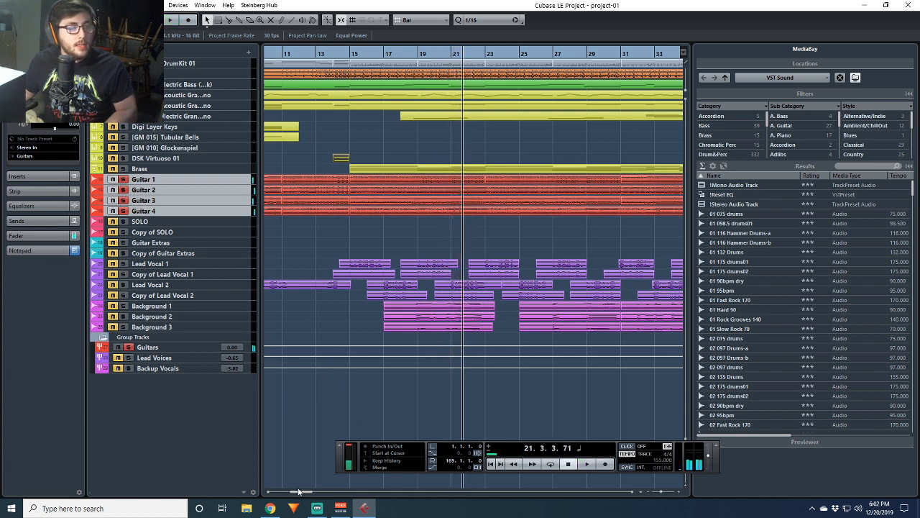
# Look at the insert effects of the selected guitar tracks and open their notepad in the Inspector
pyautogui.moveTo(305, 494); pyautogui.dragTo(302, 497)
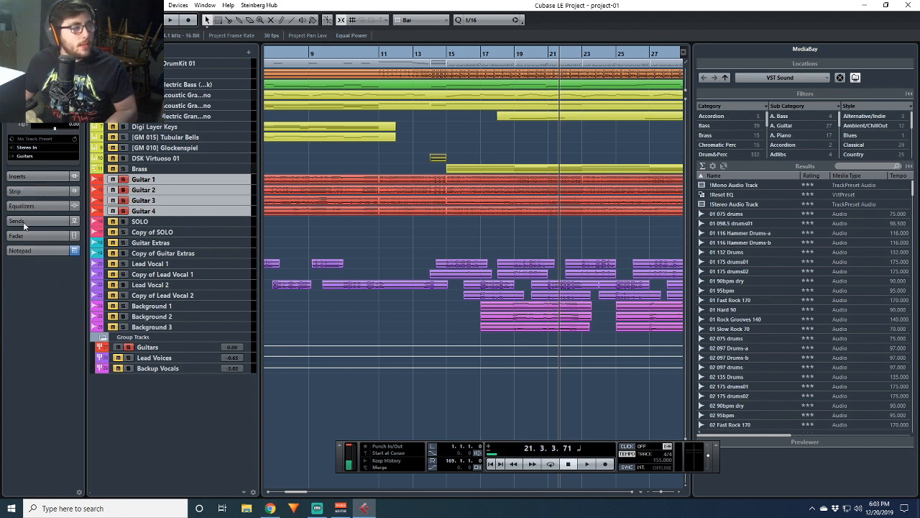
pyautogui.click(40, 176)
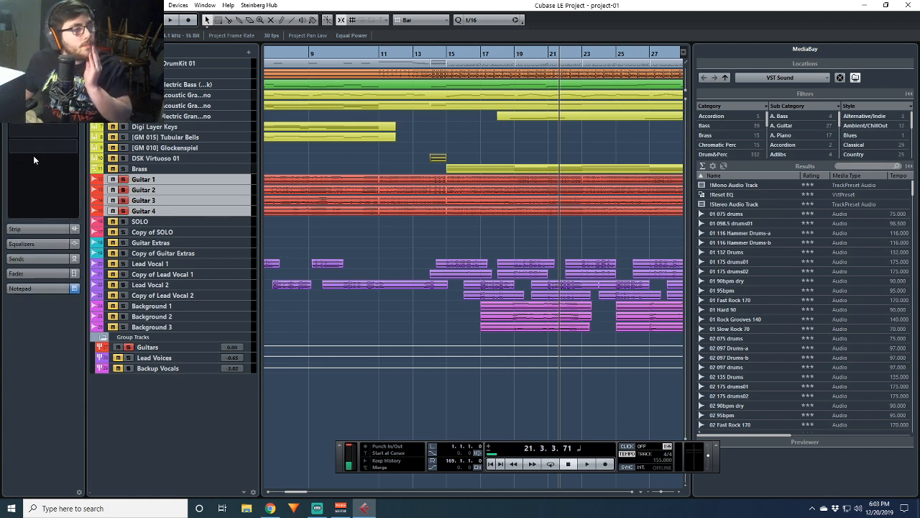
pyautogui.click(33, 79)
pyautogui.click(20, 154)
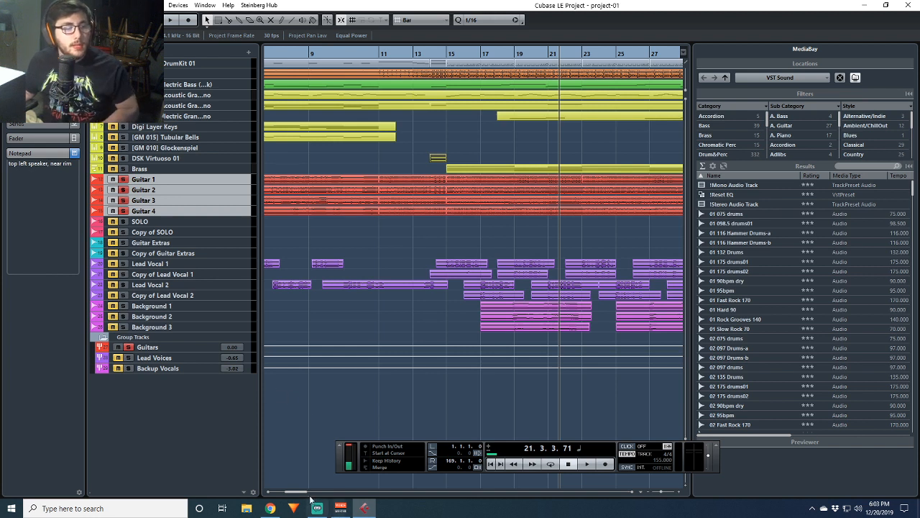
# Read the notepad's microphone placement notes for Guitar 2, Guitar 3 and Guitar 1 in turn
pyautogui.moveTo(301, 494); pyautogui.dragTo(291, 497)
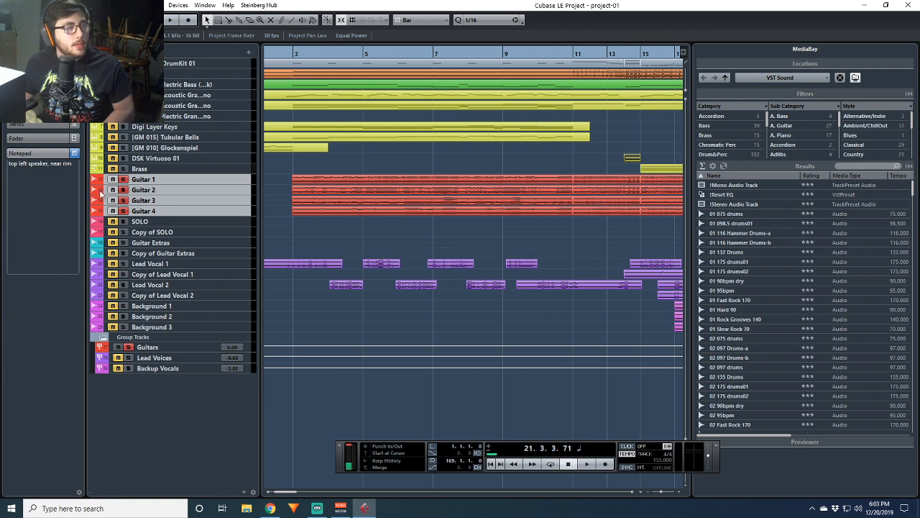
pyautogui.click(166, 189)
pyautogui.click(229, 201)
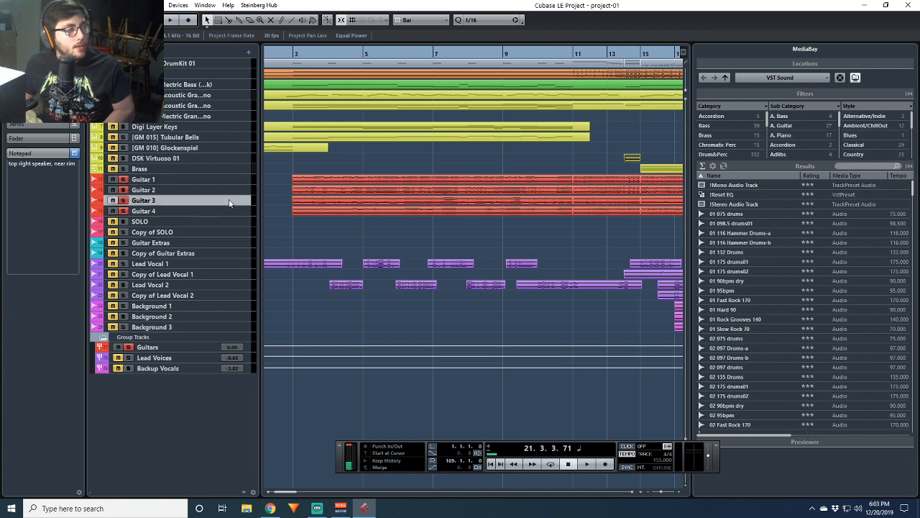
pyautogui.click(215, 180)
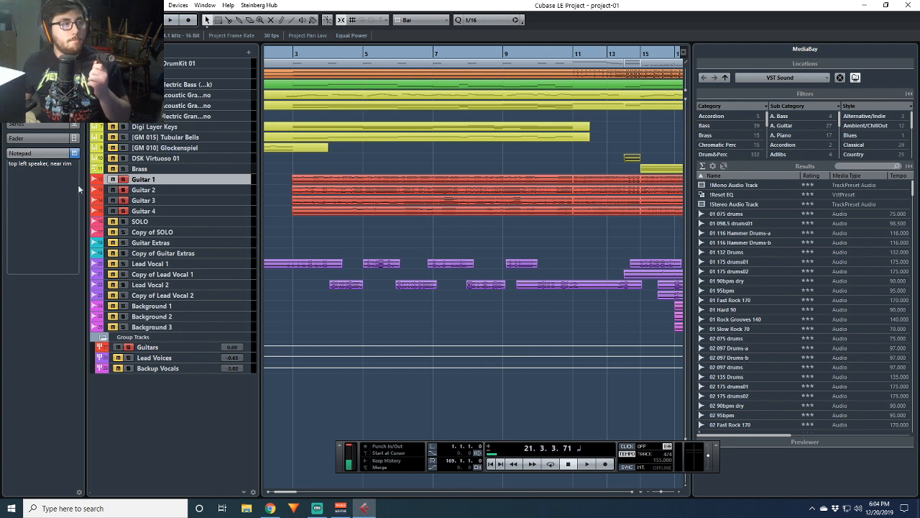
# Compare the notepad's microphone placement notes for Guitar 1, Guitar 2, Guitar 3 and Guitar 4
pyautogui.click(207, 190)
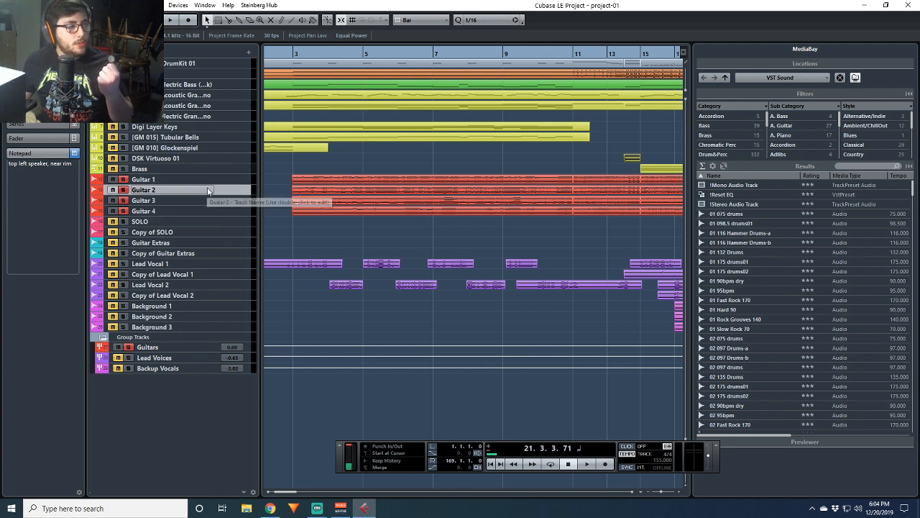
pyautogui.click(209, 181)
pyautogui.click(210, 190)
pyautogui.click(213, 201)
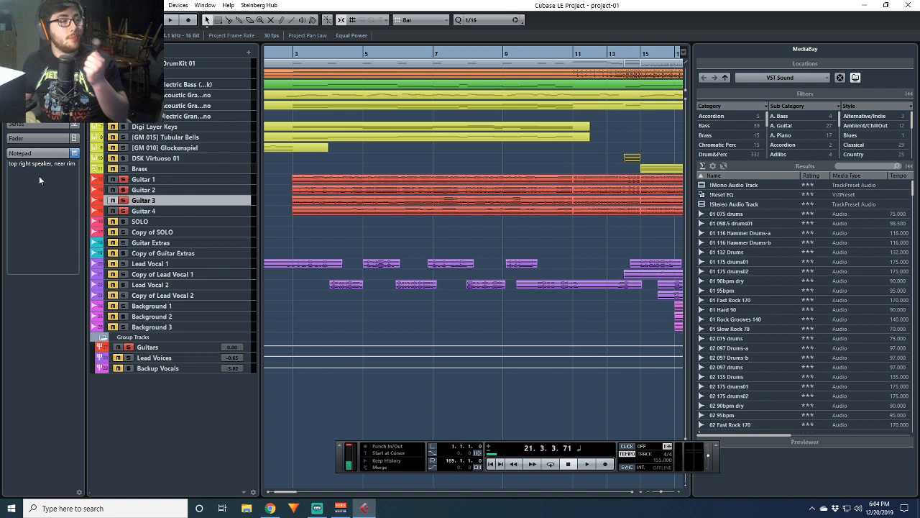
pyautogui.click(198, 212)
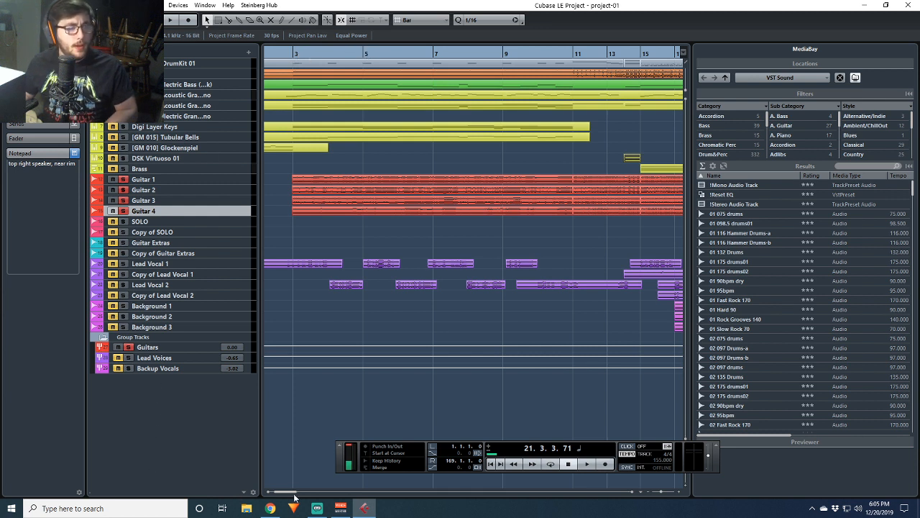
# Play the soloed guitars from bar 21, releasing the solo to hear the full mix until about bar 27
pyautogui.moveTo(282, 493); pyautogui.dragTo(301, 493)
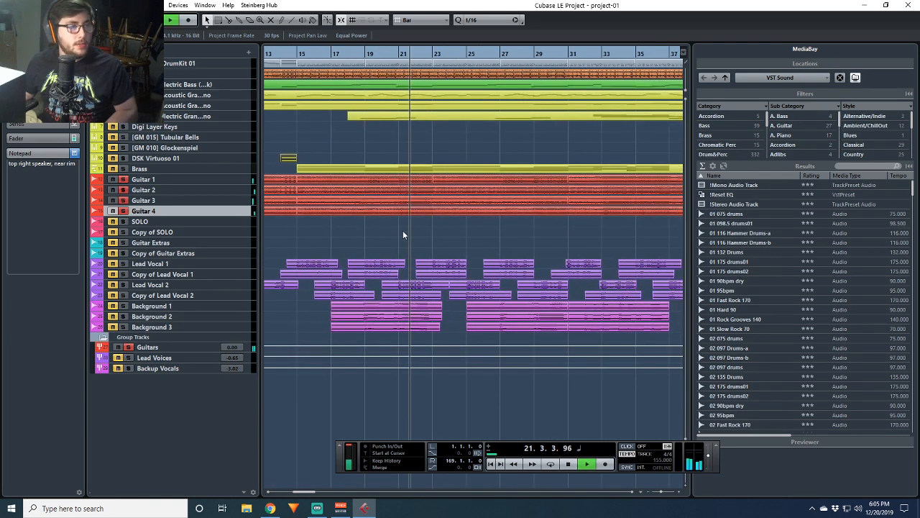
pyautogui.press('space')
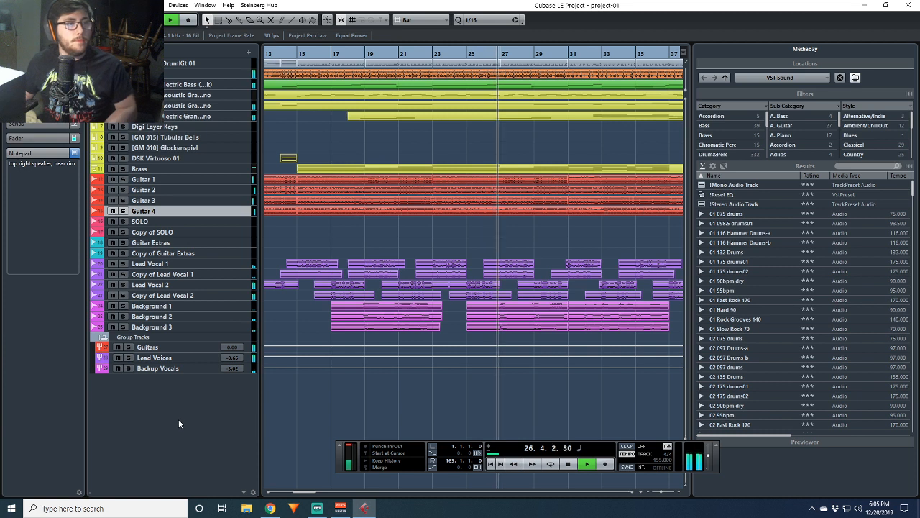
pyautogui.press('space')
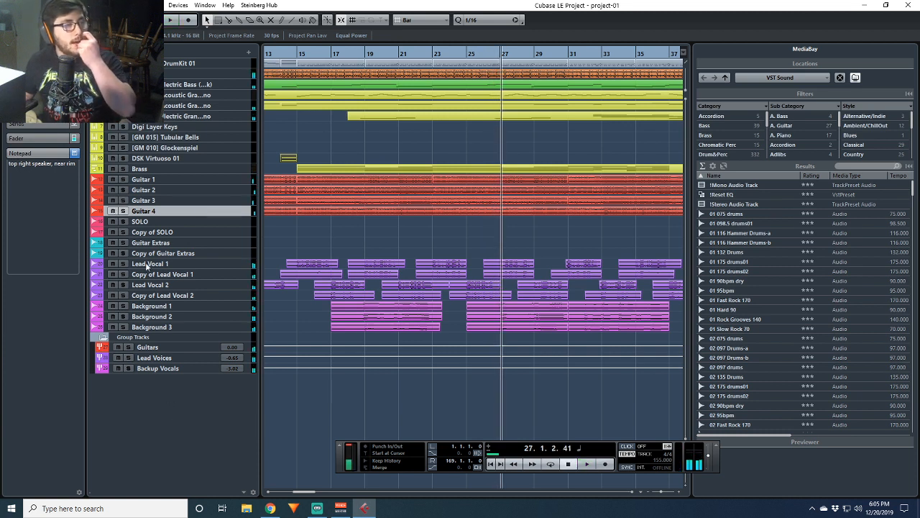
# Select Guitar 1, Guitar 2, Guitar 3 and Guitar 4 one after another to point them out
pyautogui.click(179, 180)
pyautogui.click(180, 190)
pyautogui.click(182, 200)
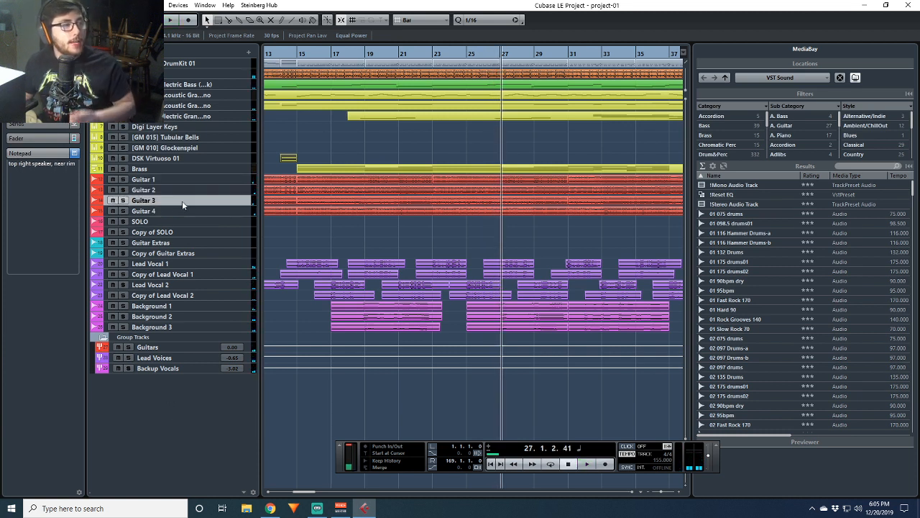
pyautogui.click(185, 211)
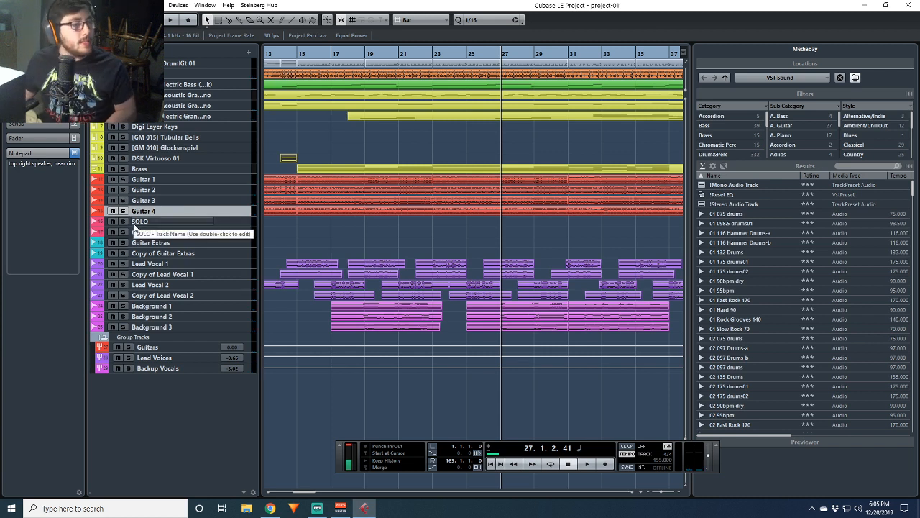
# Examine the channel strip and the four equalizer bands of the Guitars group track in the Inspector
pyautogui.click(175, 348)
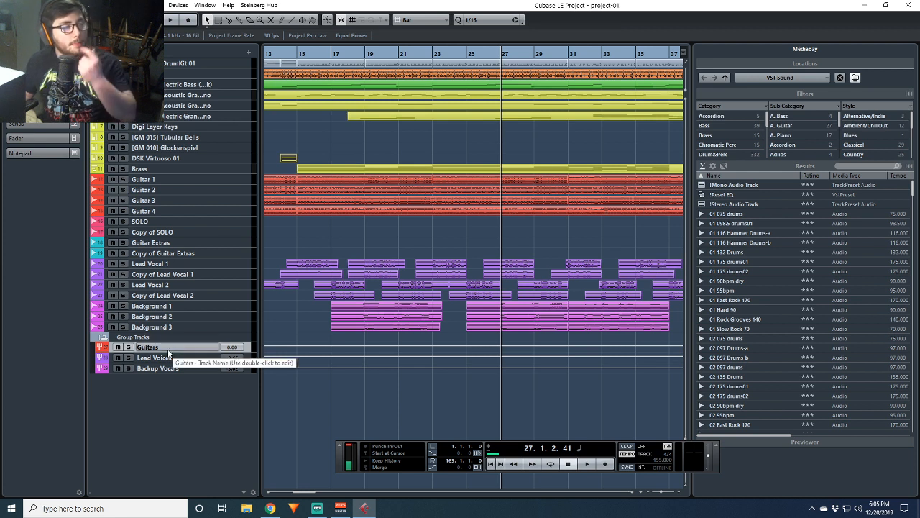
pyautogui.click(40, 94)
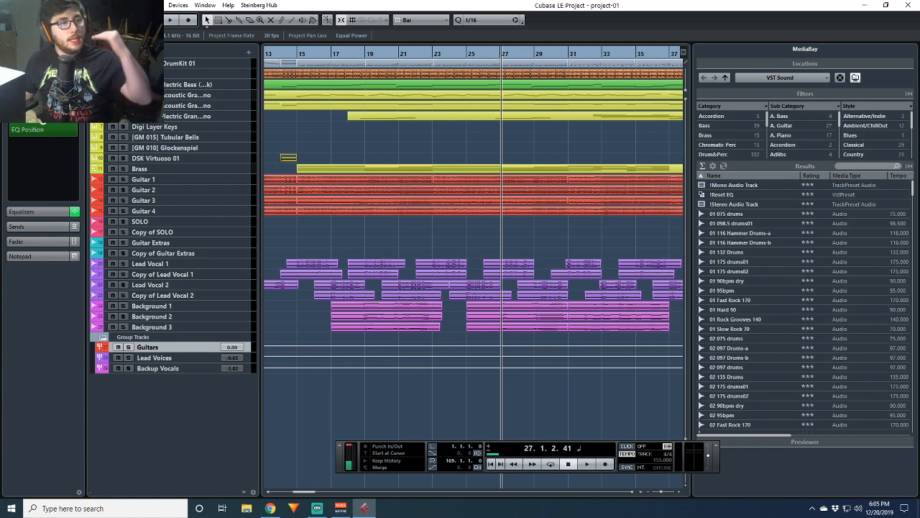
pyautogui.click(51, 213)
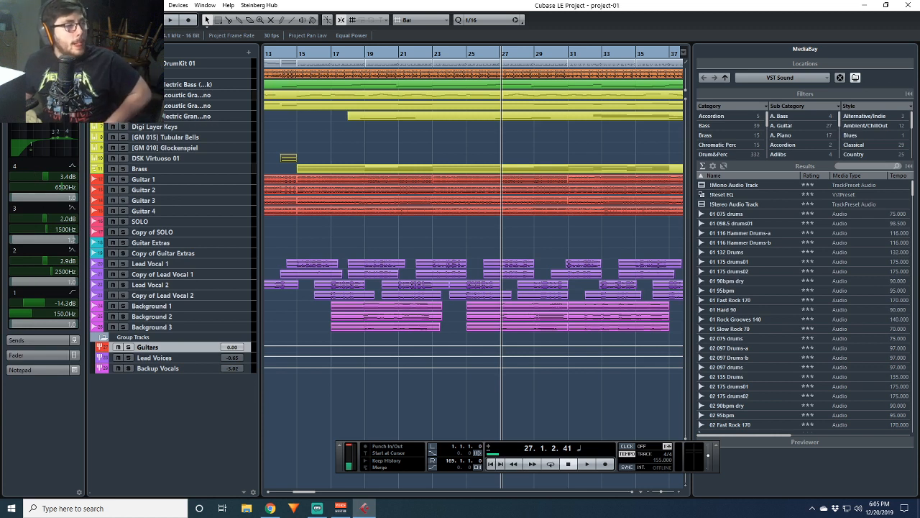
pyautogui.click(72, 292)
pyautogui.click(71, 361)
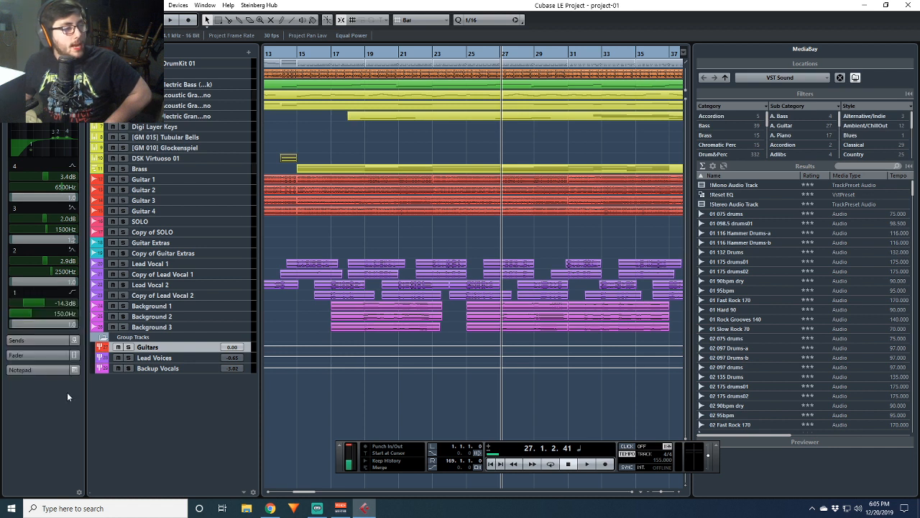
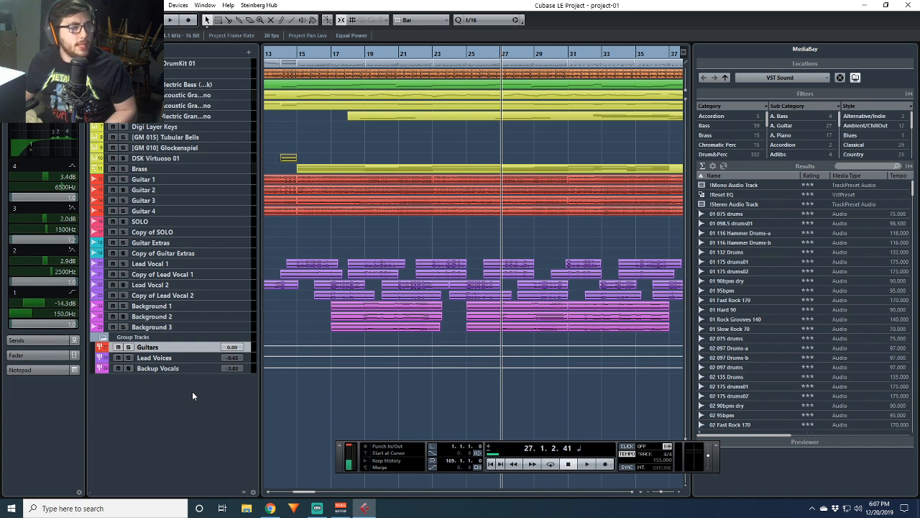
# Look through the Guitars group's Inspector sections again, rechecking its equalizer curve before collapsing it
pyautogui.click(42, 108)
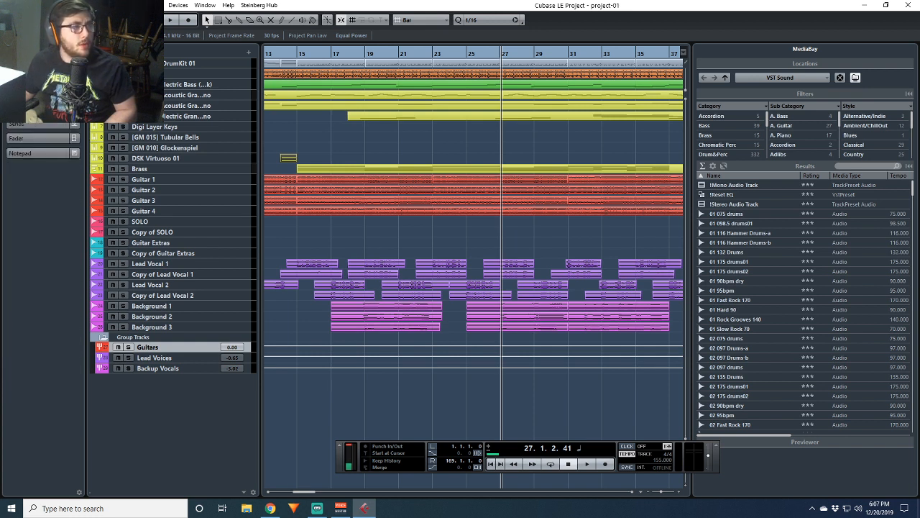
pyautogui.click(42, 108)
pyautogui.click(42, 109)
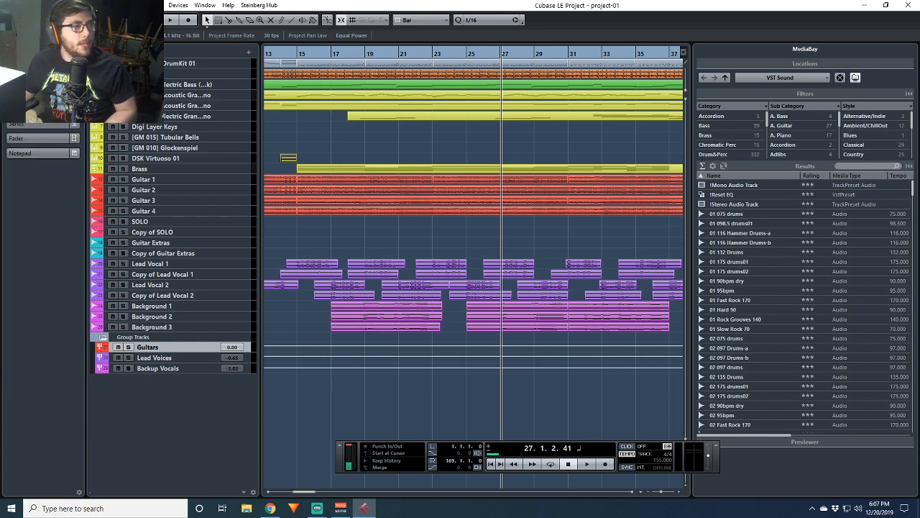
pyautogui.click(42, 94)
pyautogui.click(42, 95)
pyautogui.click(42, 109)
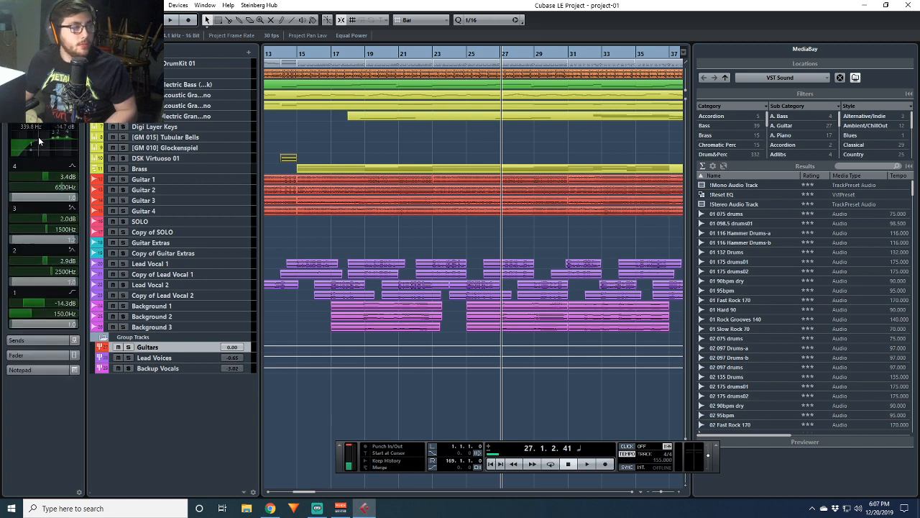
pyautogui.click(41, 109)
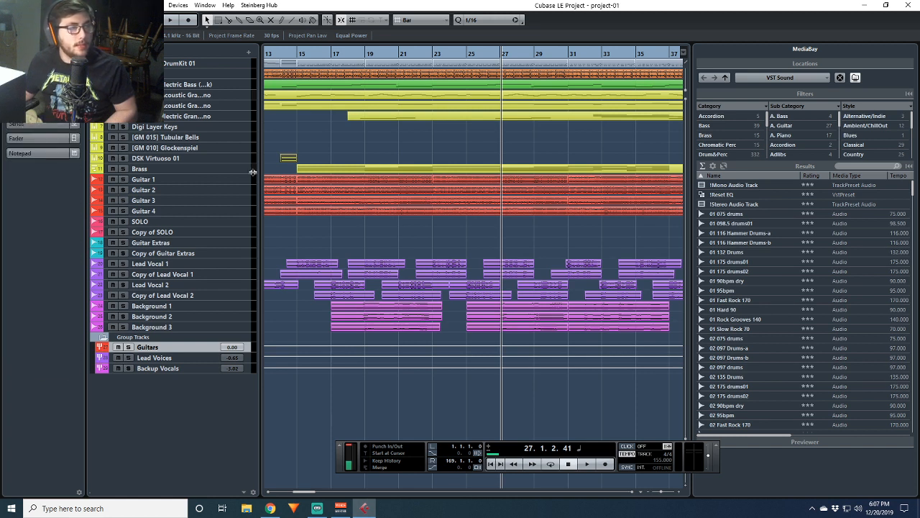
# Solo the Guitars group, play it from bar 27 to about bar 31, and release the solo
pyautogui.click(129, 347)
pyautogui.press('space')
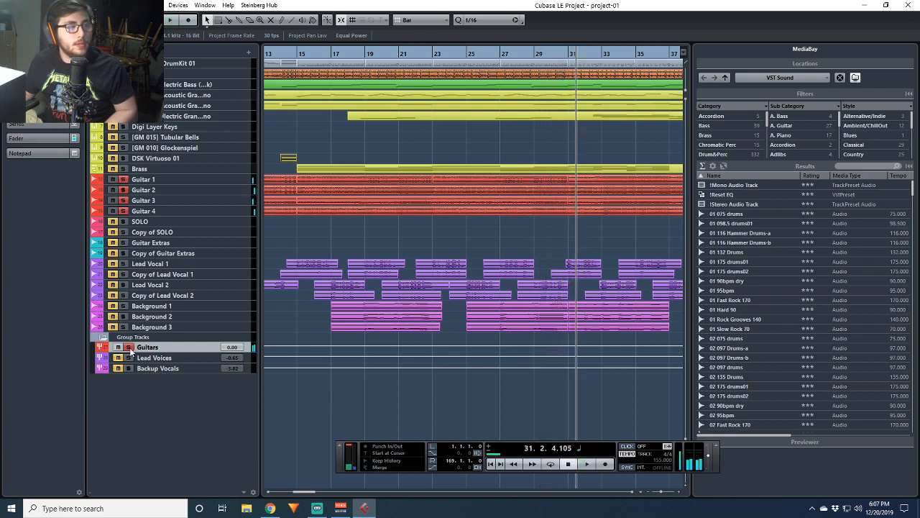
pyautogui.click(129, 348)
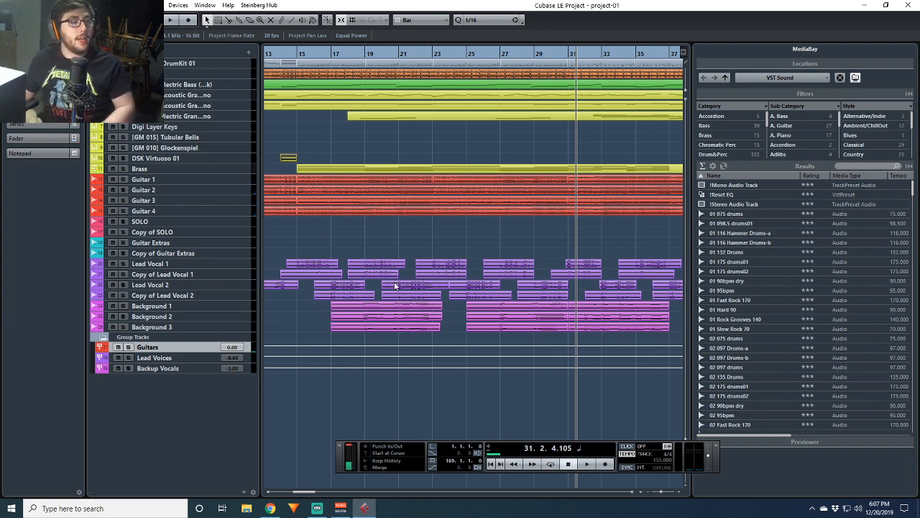
# Select the SOLO track and play the full mix of the guitar solo from bar 121 to about bar 145
pyautogui.click(215, 225)
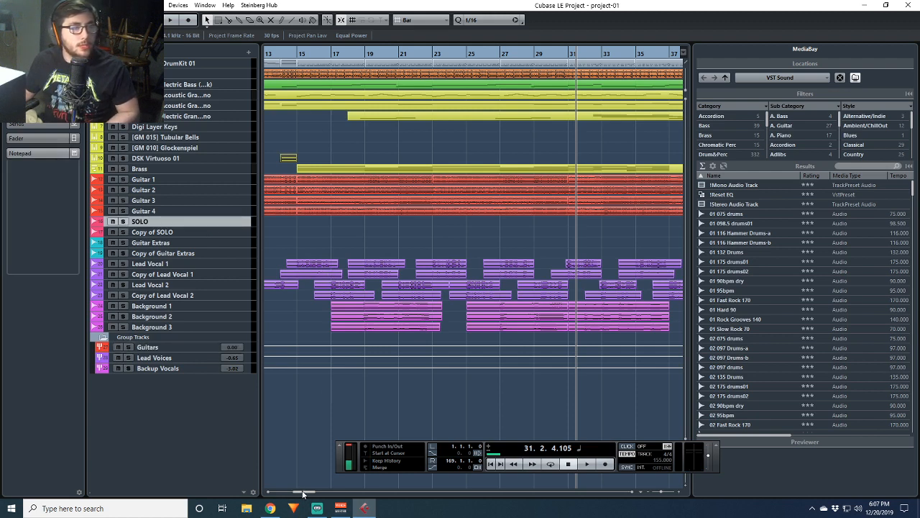
pyautogui.moveTo(303, 494); pyautogui.dragTo(397, 475)
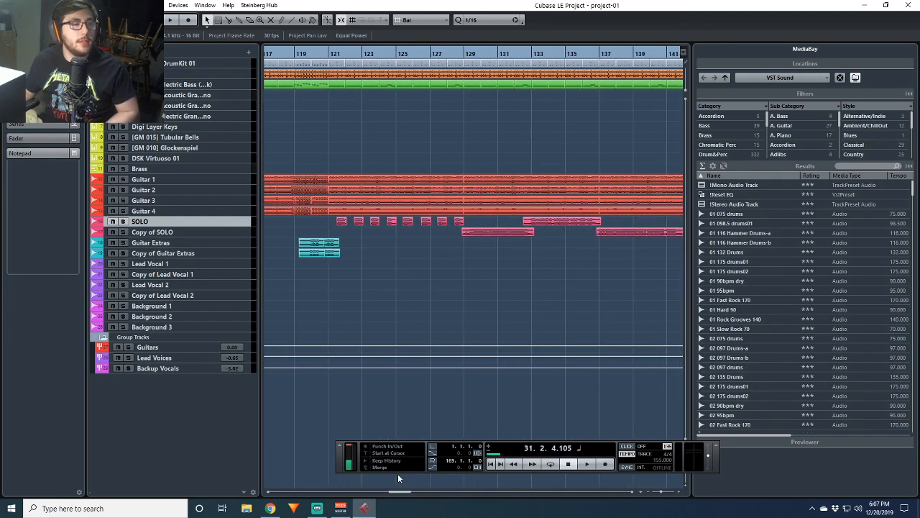
pyautogui.click(335, 55)
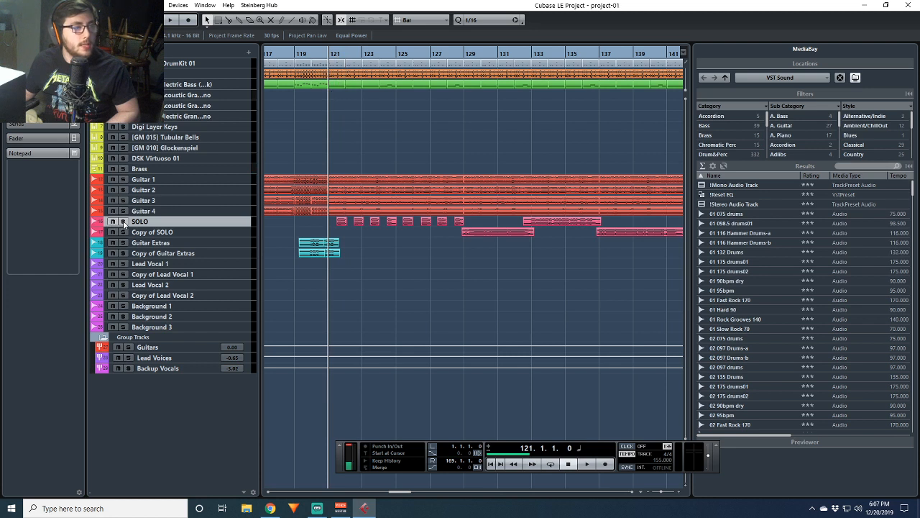
pyautogui.press('space')
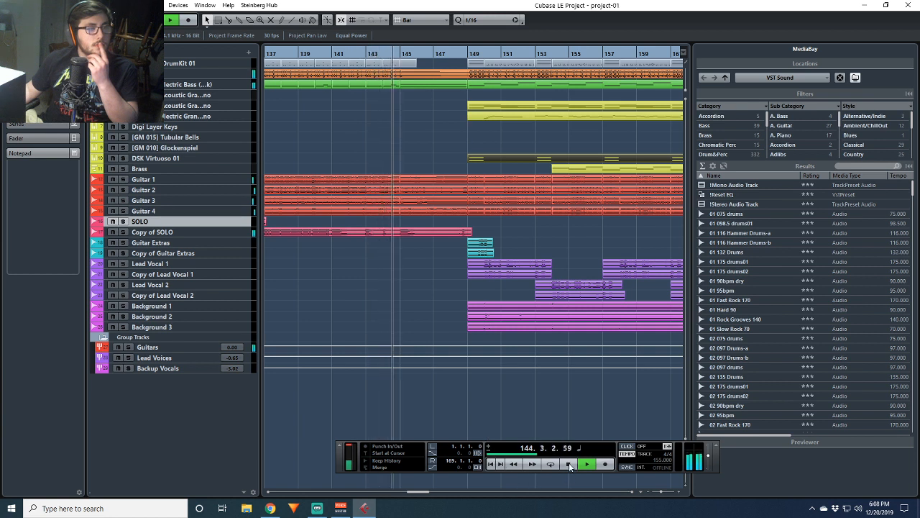
pyautogui.press('space')
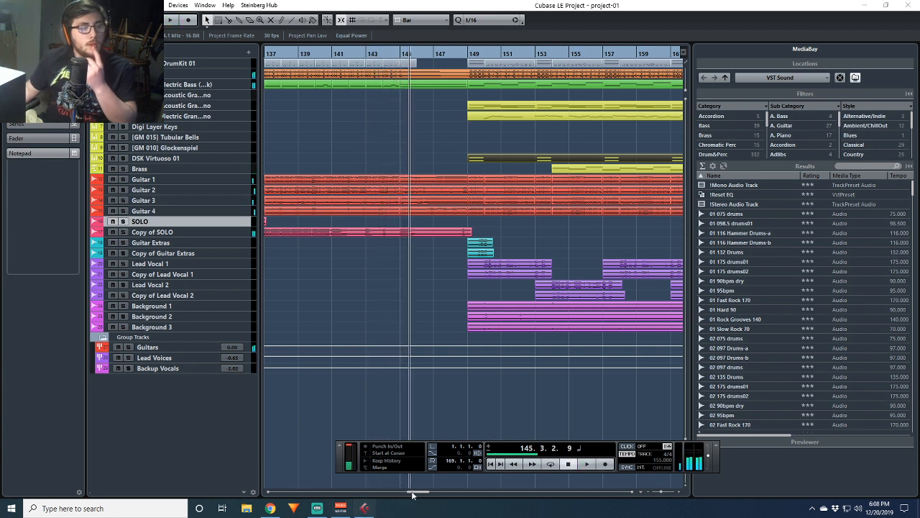
# Replay the opening of the guitar solo from bar 121 to about bar 123
pyautogui.moveTo(411, 493); pyautogui.dragTo(401, 493)
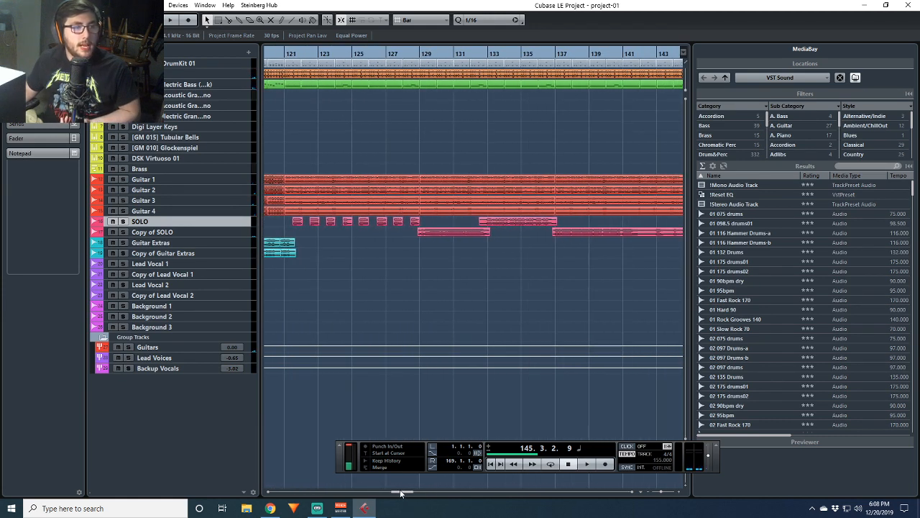
pyautogui.click(287, 57)
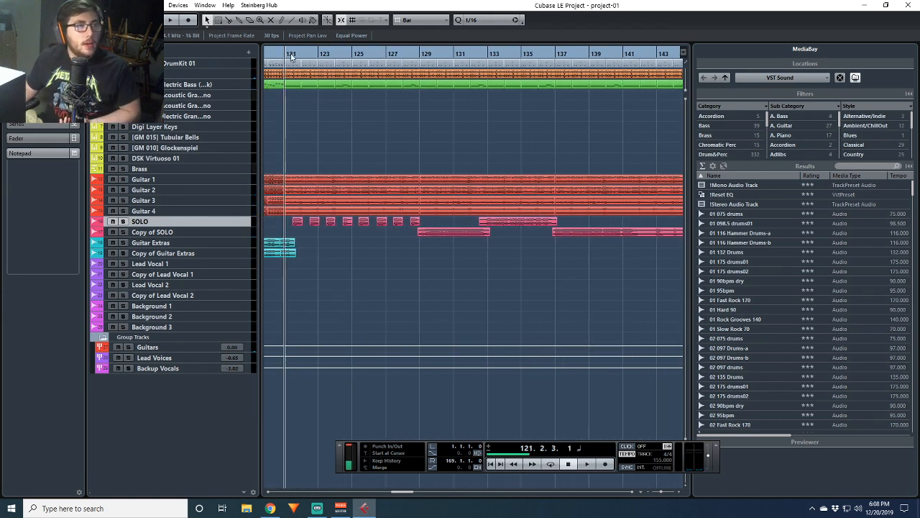
pyautogui.press('space')
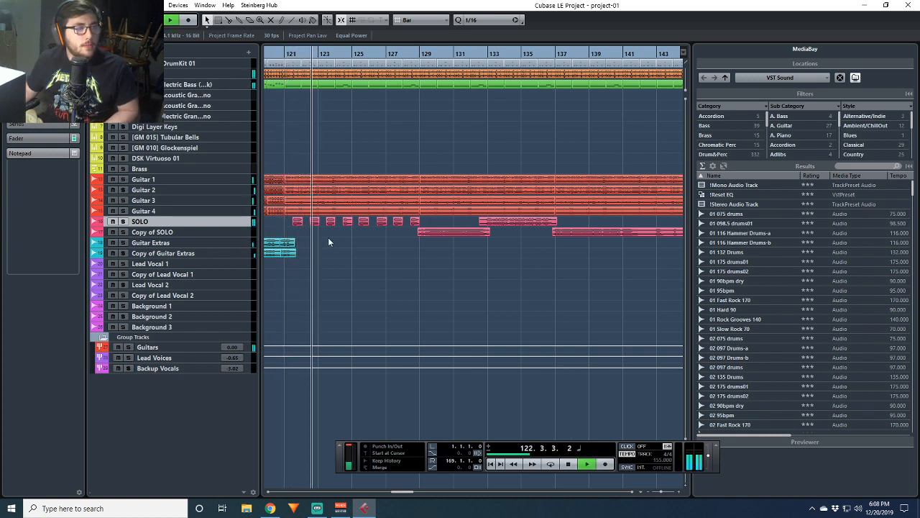
pyautogui.press('space')
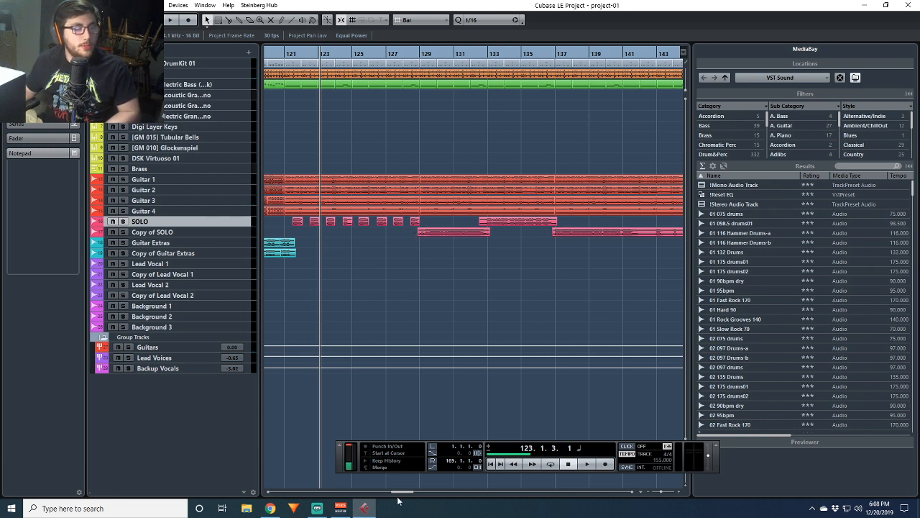
# Examine how the solo clips between bars 127 and 149 are split between SOLO and Copy of SOLO, selecting the copy
pyautogui.moveTo(401, 494); pyautogui.dragTo(407, 494)
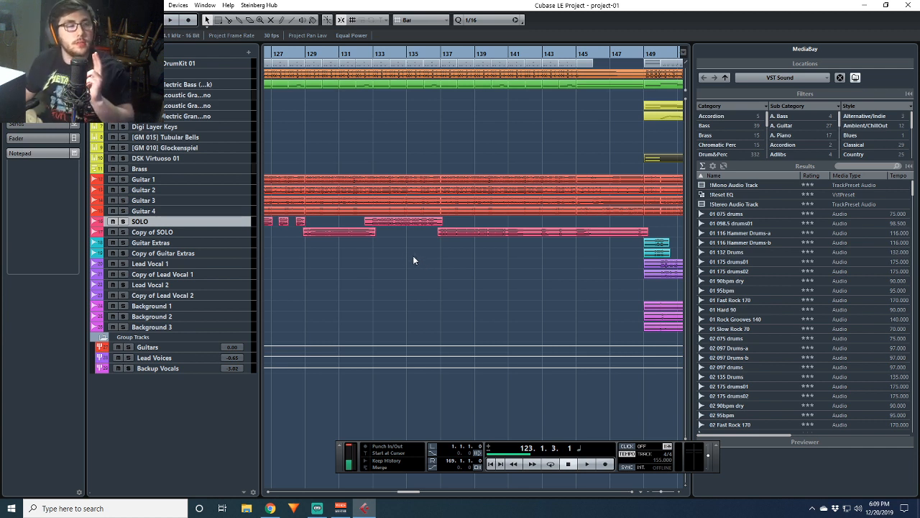
pyautogui.click(44, 64)
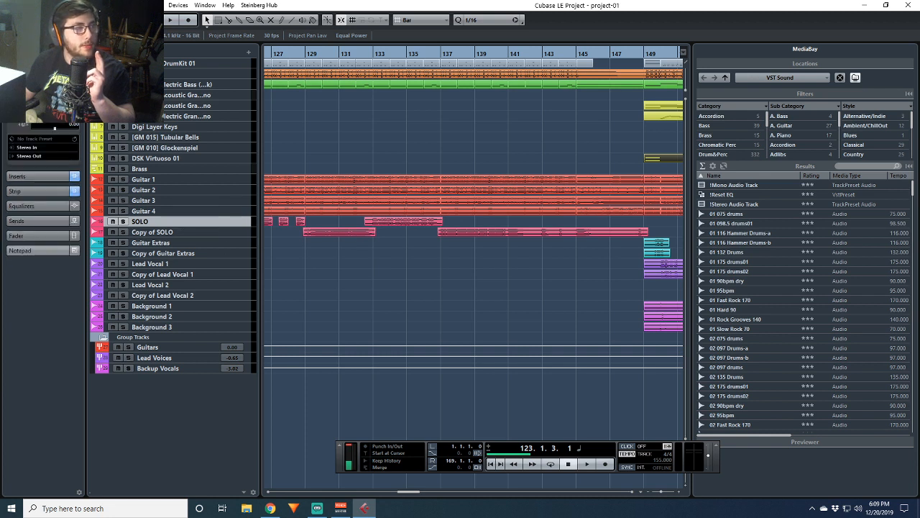
pyautogui.click(239, 232)
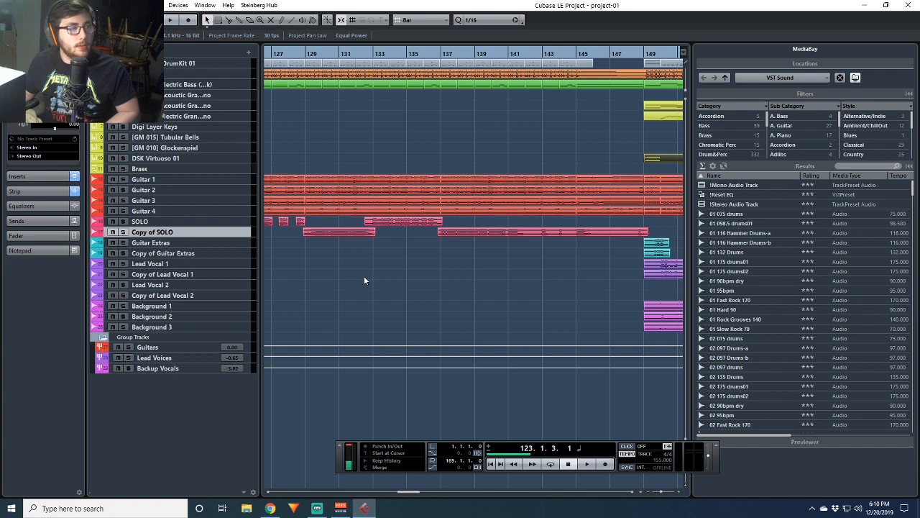
# Check the SOLO track's inserts and channel strip, and open its Emissary amp plug-in
pyautogui.click(174, 220)
pyautogui.click(30, 175)
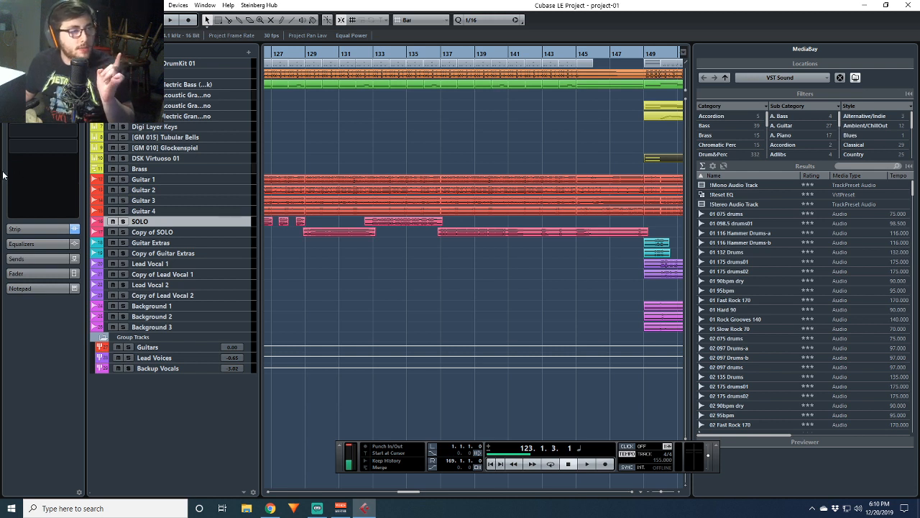
pyautogui.click(20, 230)
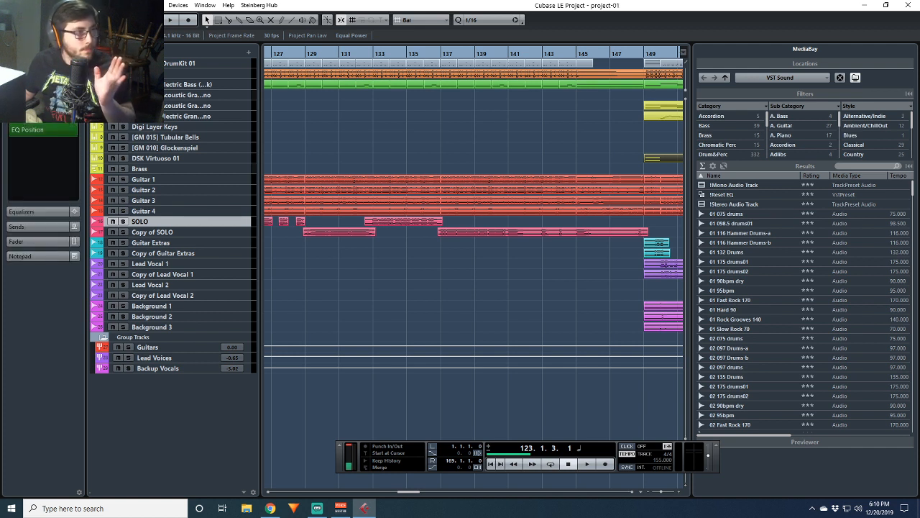
pyautogui.click(43, 93)
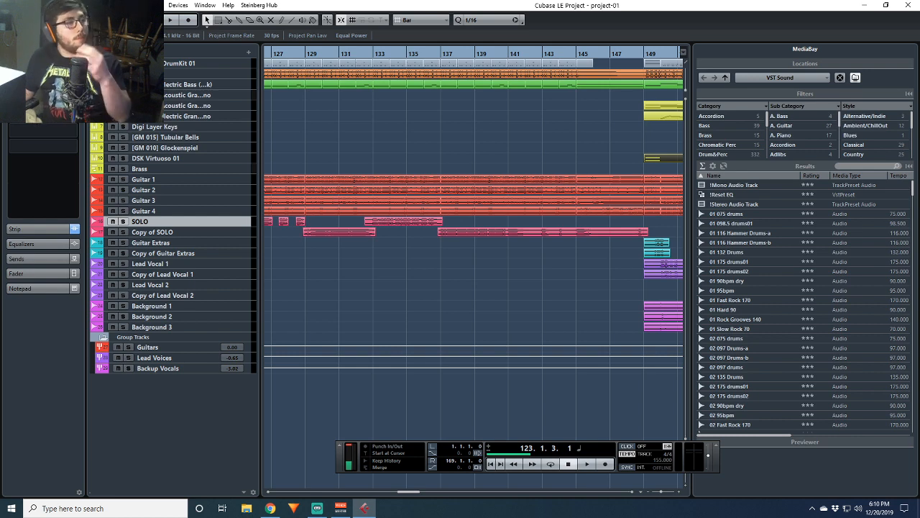
pyautogui.click(43, 108)
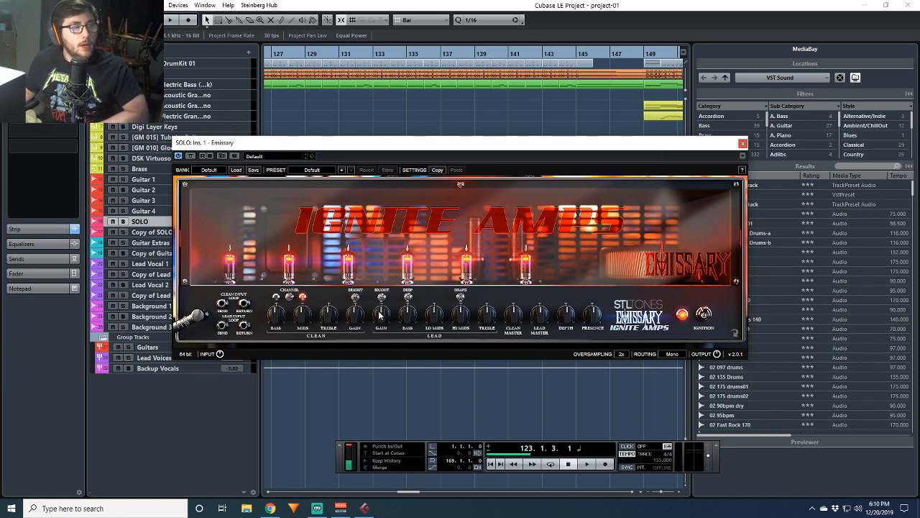
# Look through the Emissary amp's preset list without changing it, and move the plug-in window clear of the solo clips
pyautogui.click(259, 157)
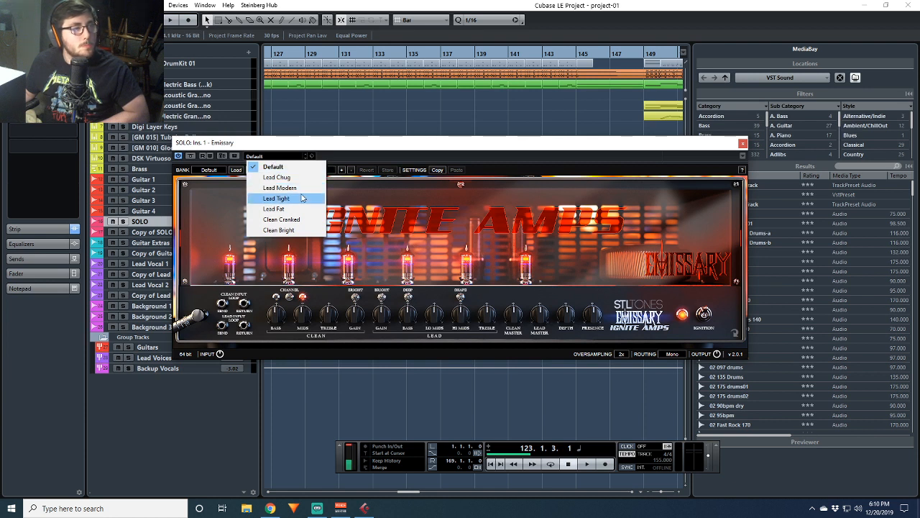
pyautogui.click(346, 156)
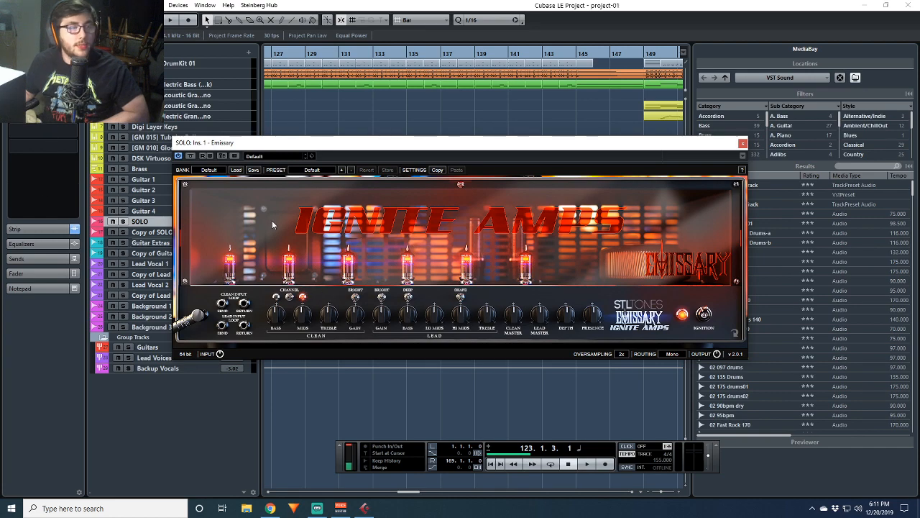
pyautogui.moveTo(374, 142); pyautogui.dragTo(330, 98)
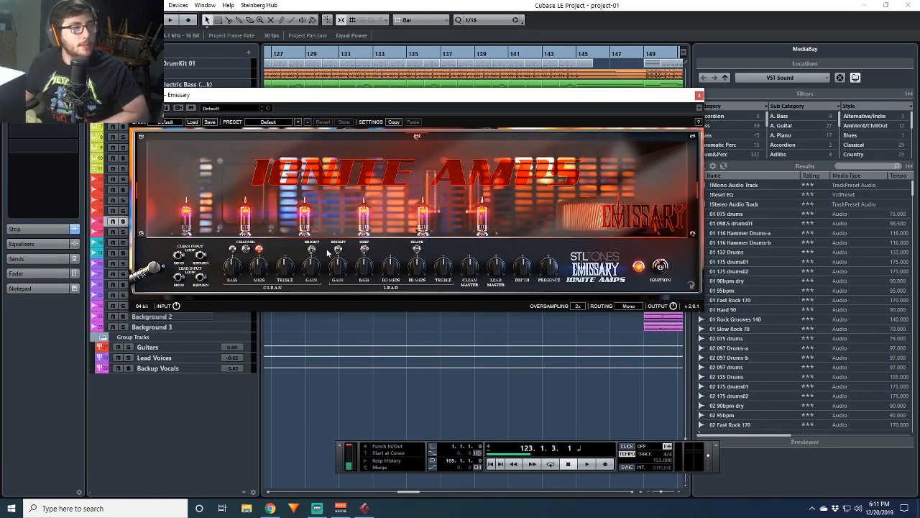
pyautogui.moveTo(268, 99); pyautogui.dragTo(630, 278)
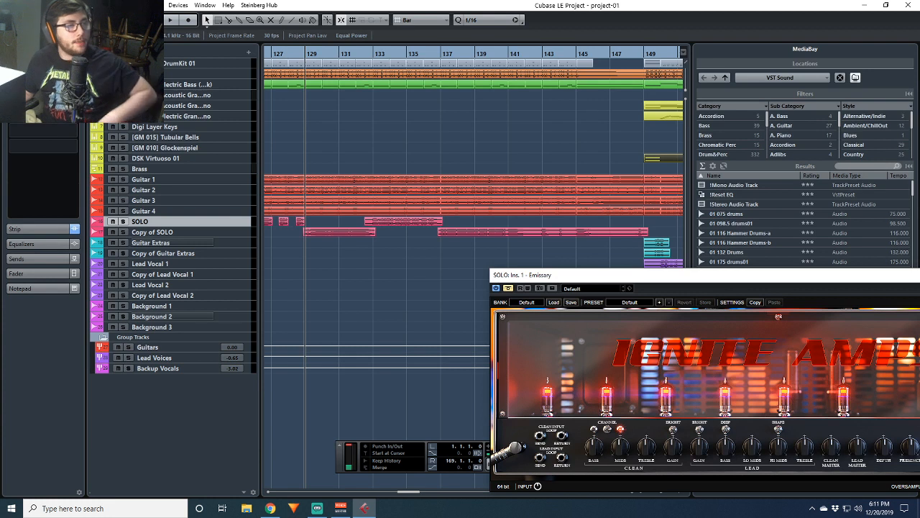
# Solo the SOLO track and play it on its own from bar 121 to about bar 126
pyautogui.moveTo(404, 492); pyautogui.dragTo(397, 492)
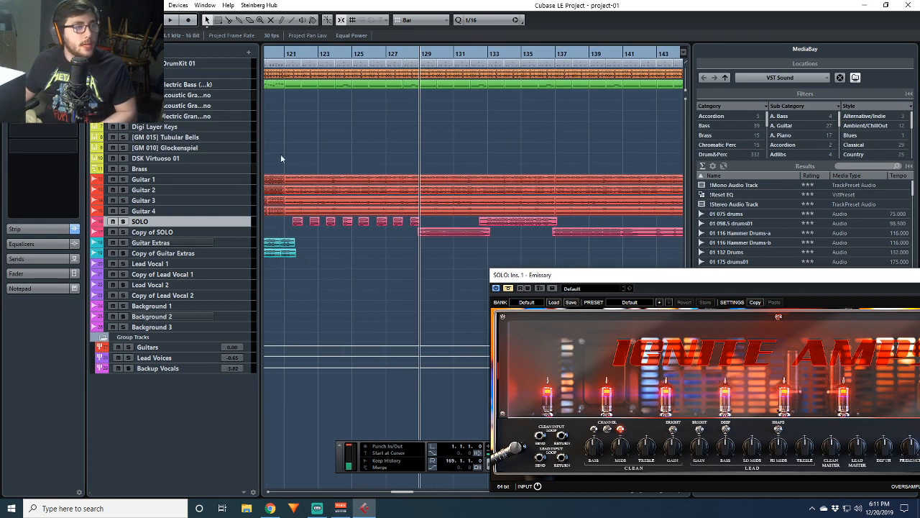
pyautogui.click(291, 56)
pyautogui.press('space')
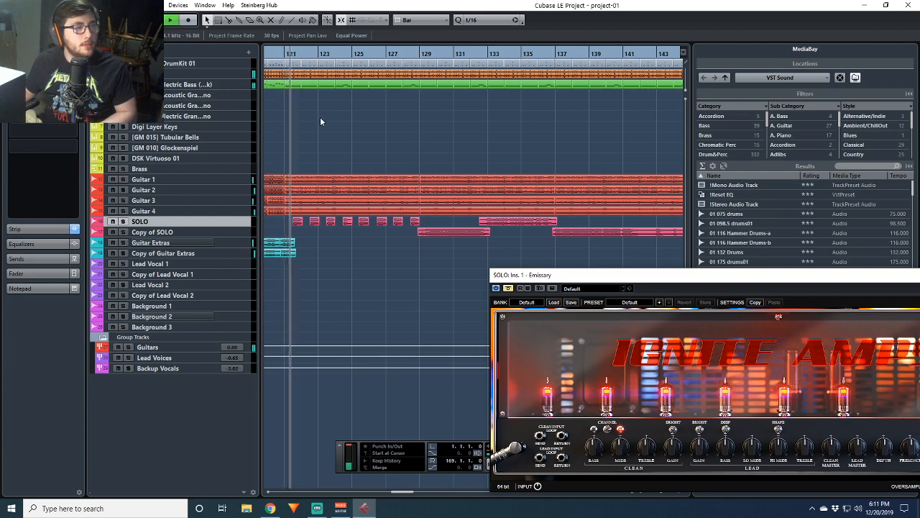
pyautogui.click(123, 223)
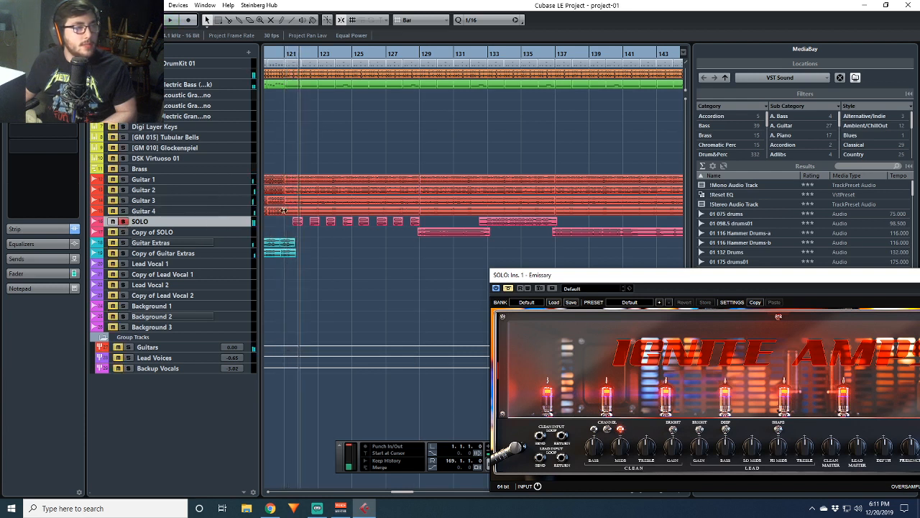
pyautogui.click(293, 58)
pyautogui.press('space')
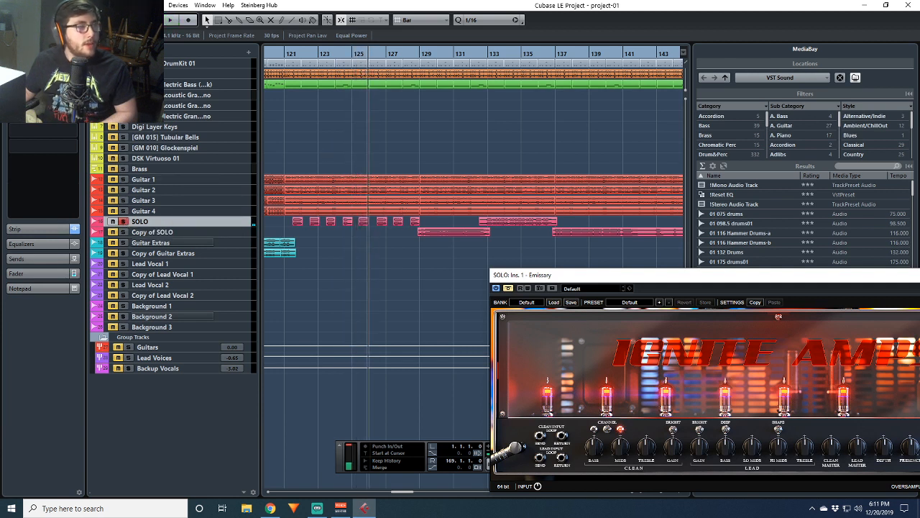
# Replay the soloed SOLO track from bar 121 to about bar 127 with the Emissary amp active
pyautogui.click(286, 56)
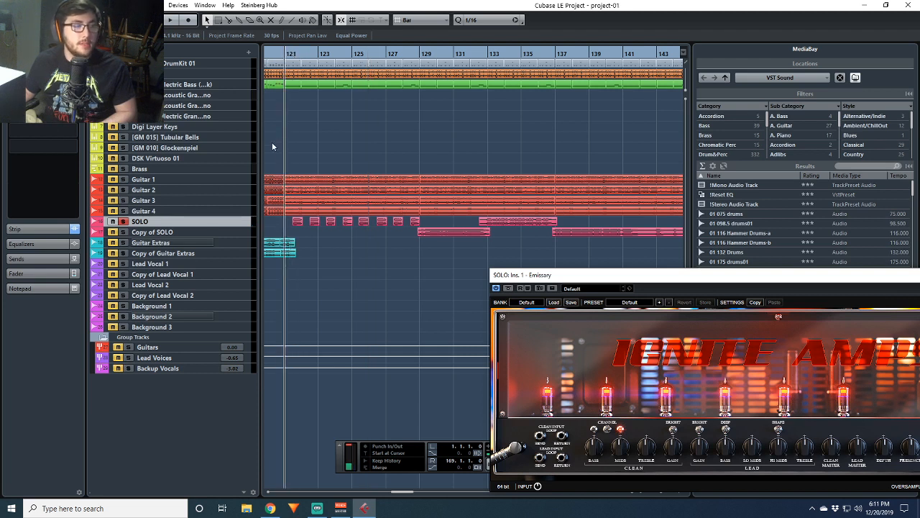
pyautogui.press('space')
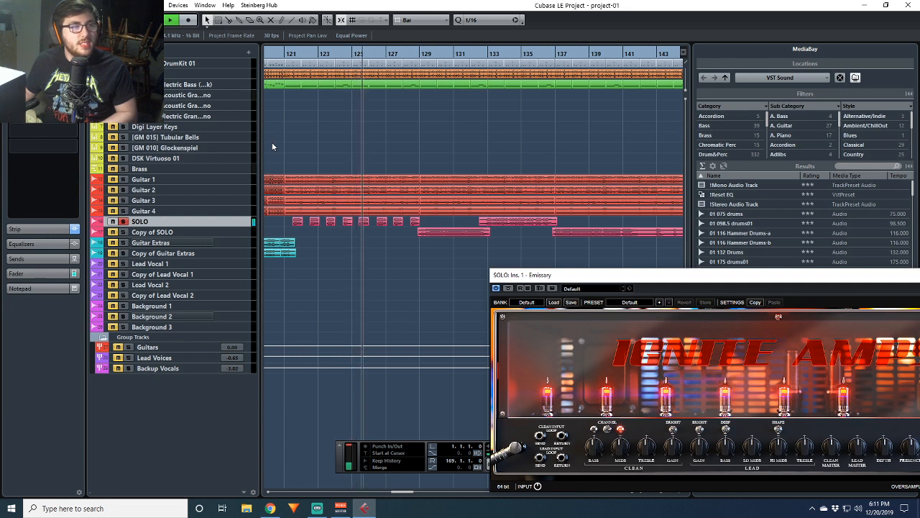
pyautogui.press('space')
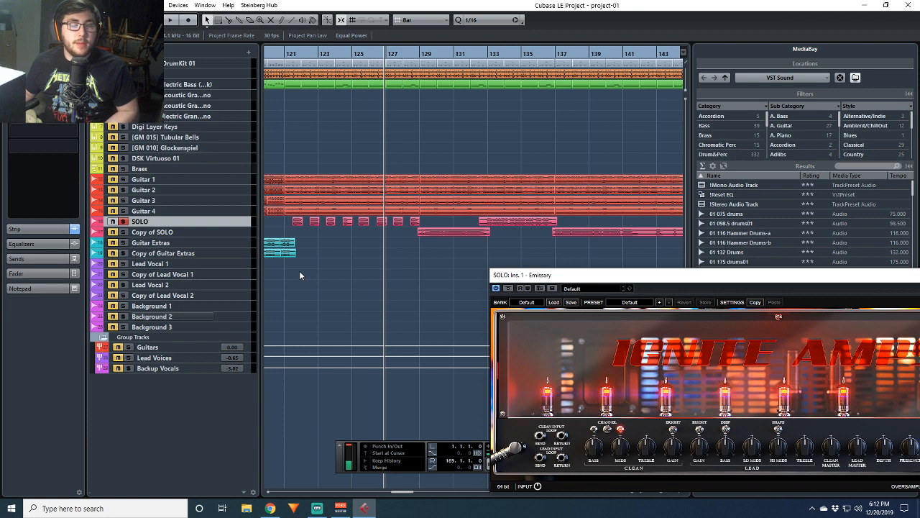
# Open the SOLO track's LeCab2 cabinet plug-in and arrange its window beneath the Emissary amp so both are visible
pyautogui.click(43, 124)
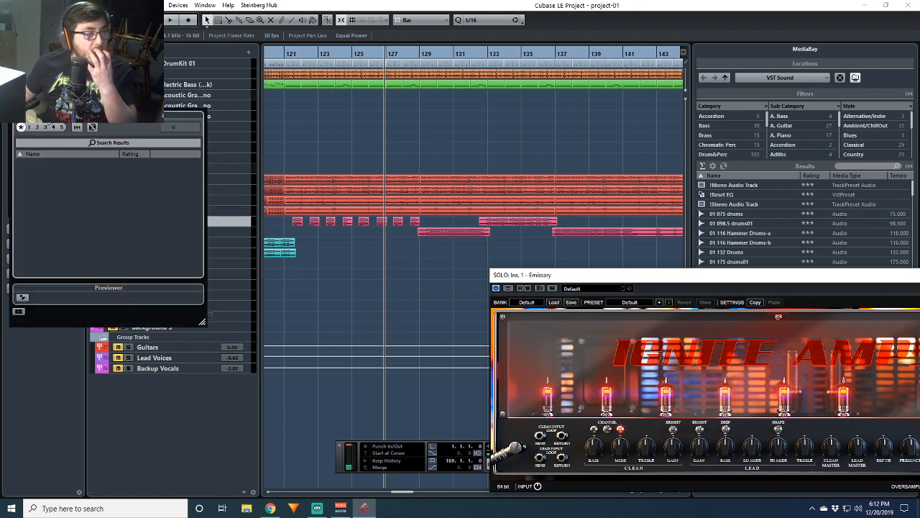
pyautogui.click(43, 124)
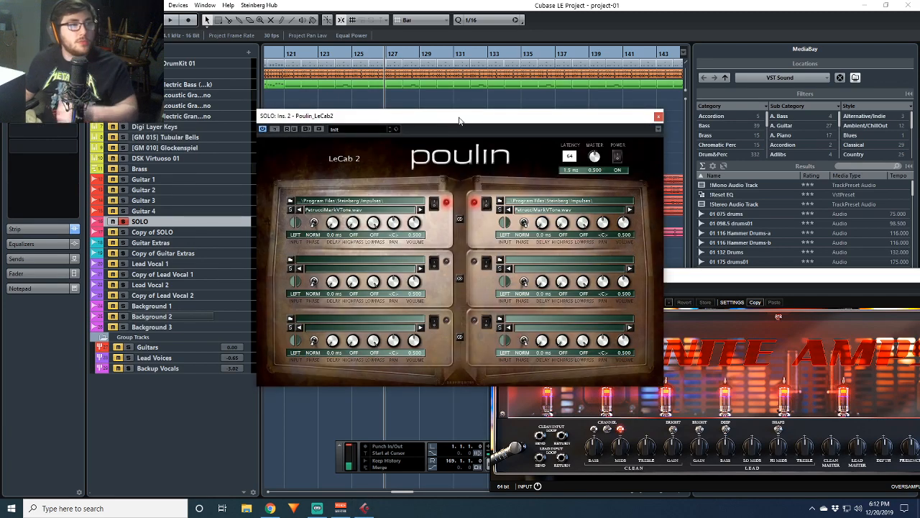
pyautogui.moveTo(459, 119); pyautogui.dragTo(310, 201)
pyautogui.moveTo(595, 286); pyautogui.dragTo(310, 26)
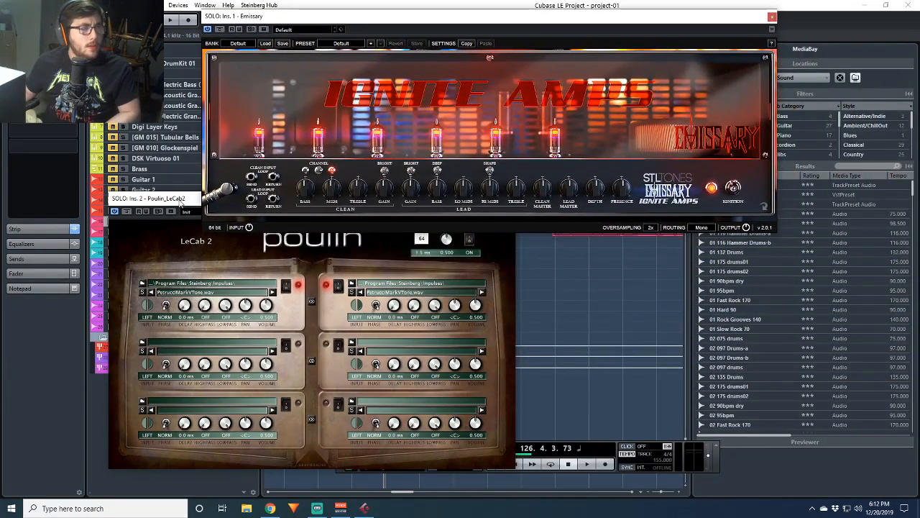
pyautogui.moveTo(181, 200); pyautogui.dragTo(342, 226)
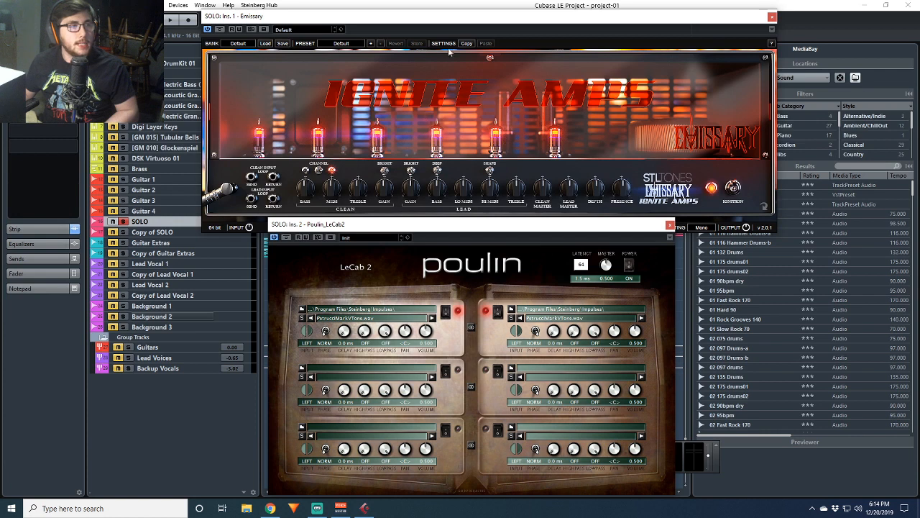
# Clear the solo on the SOLO track and close the LeCab2 and Emissary plug-in windows
pyautogui.click(511, 22)
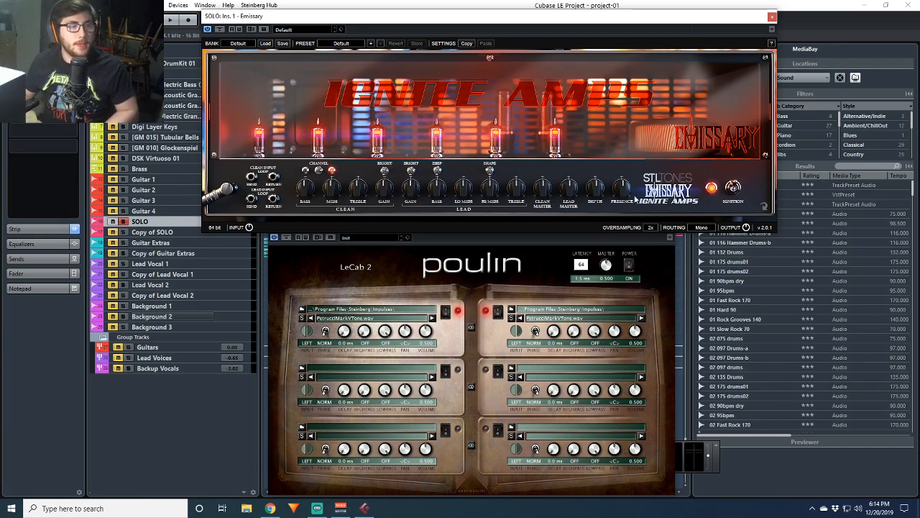
pyautogui.click(455, 262)
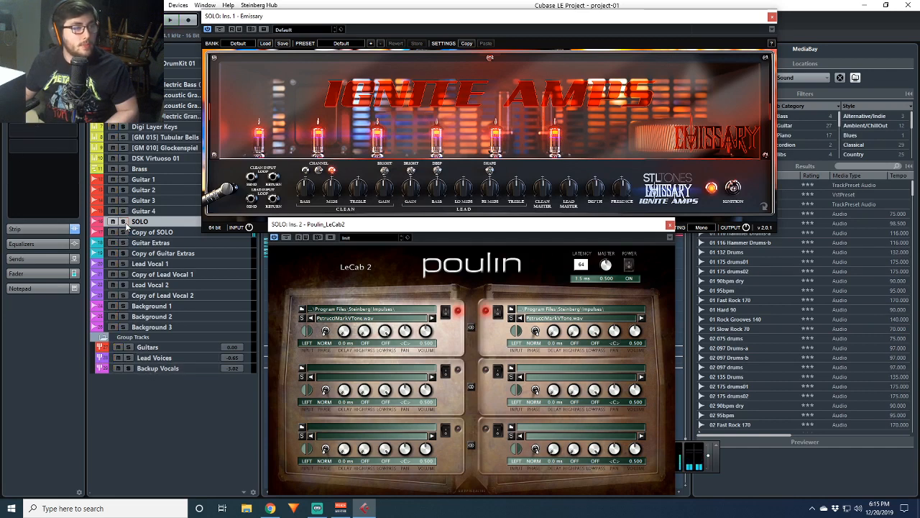
pyautogui.click(670, 225)
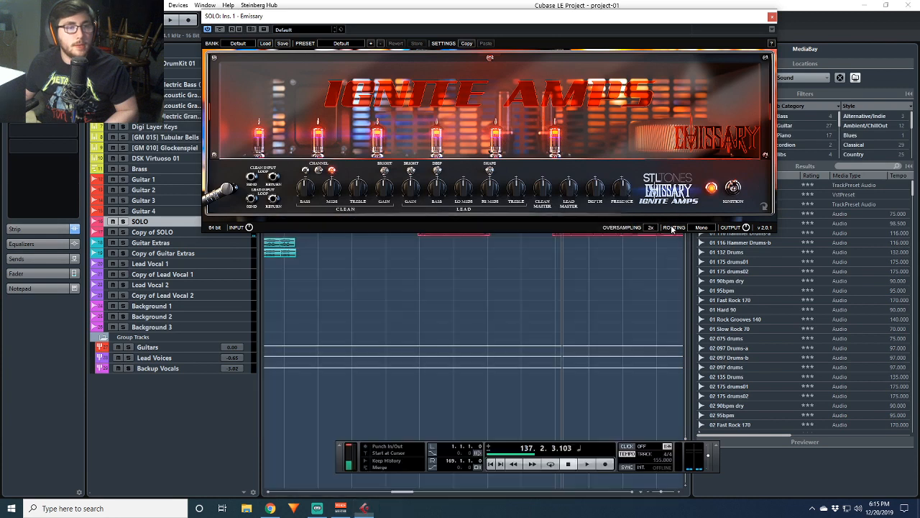
pyautogui.click(772, 16)
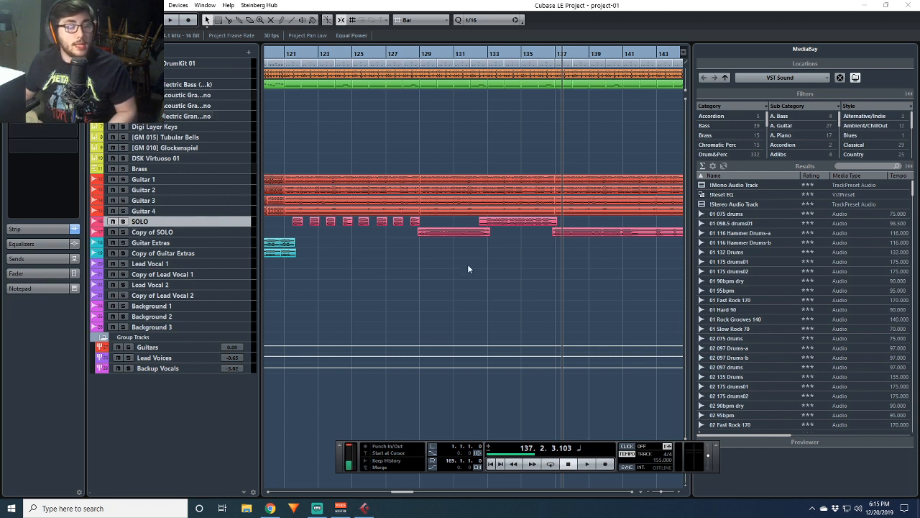
# Examine the Guitar Extras and Copy of Guitar Extras tracks around bars 119 to 121, opening their channel strip to compare settings
pyautogui.click(193, 232)
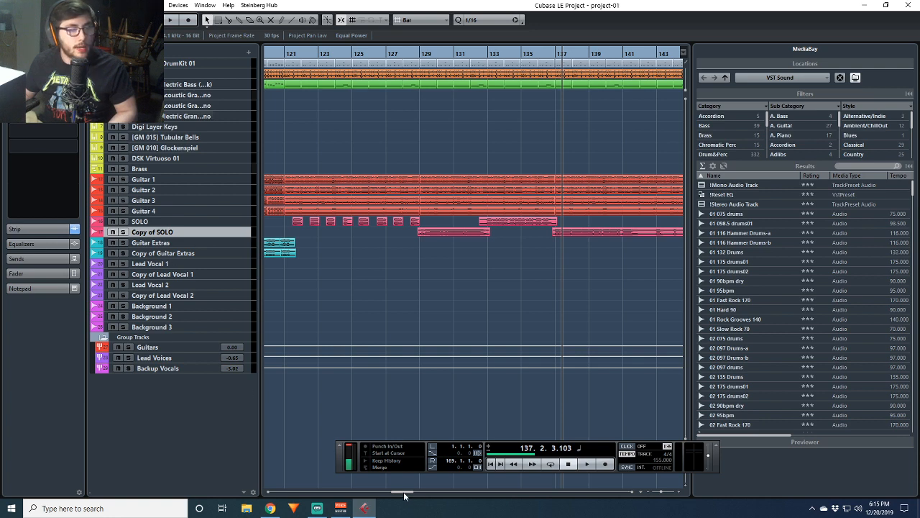
pyautogui.moveTo(403, 494)
pyautogui.mouseDown()
pyautogui.moveTo(386, 495)
pyautogui.moveTo(399, 495)
pyautogui.mouseUp()
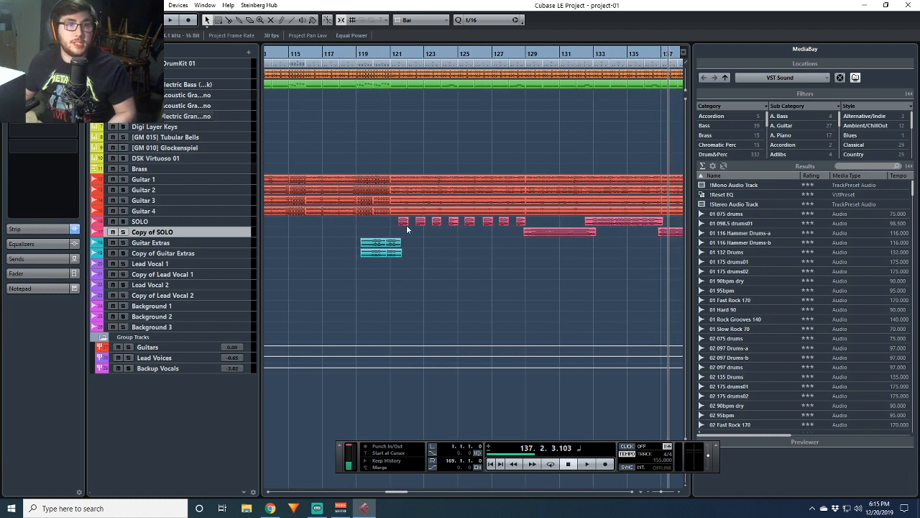
pyautogui.click(234, 243)
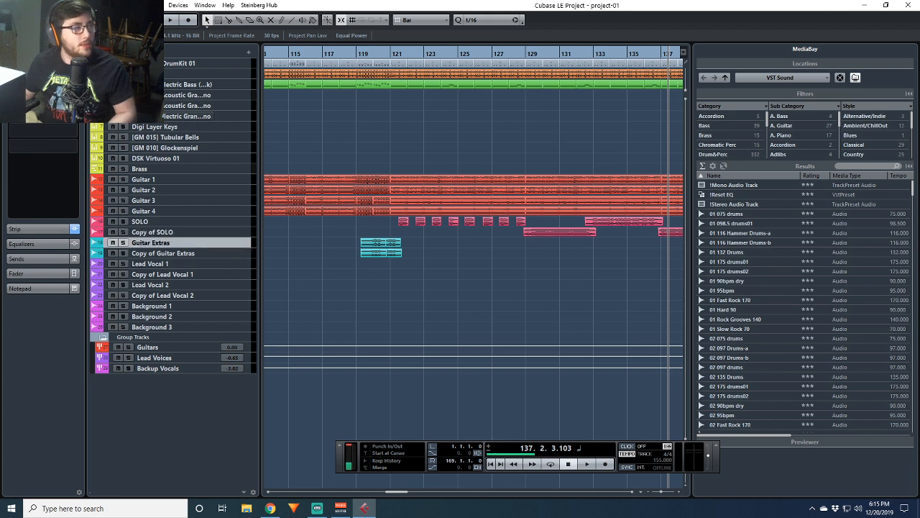
pyautogui.click(147, 253)
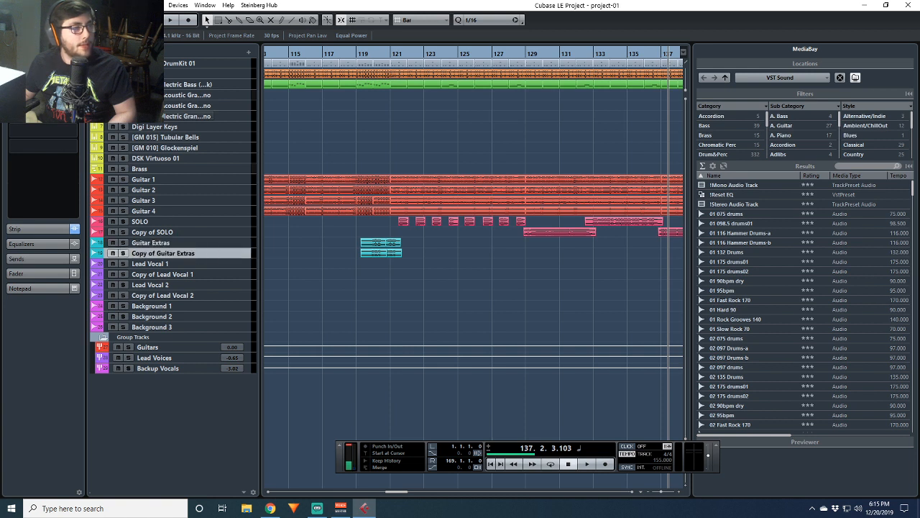
pyautogui.click(219, 244)
pyautogui.click(230, 252)
pyautogui.click(232, 244)
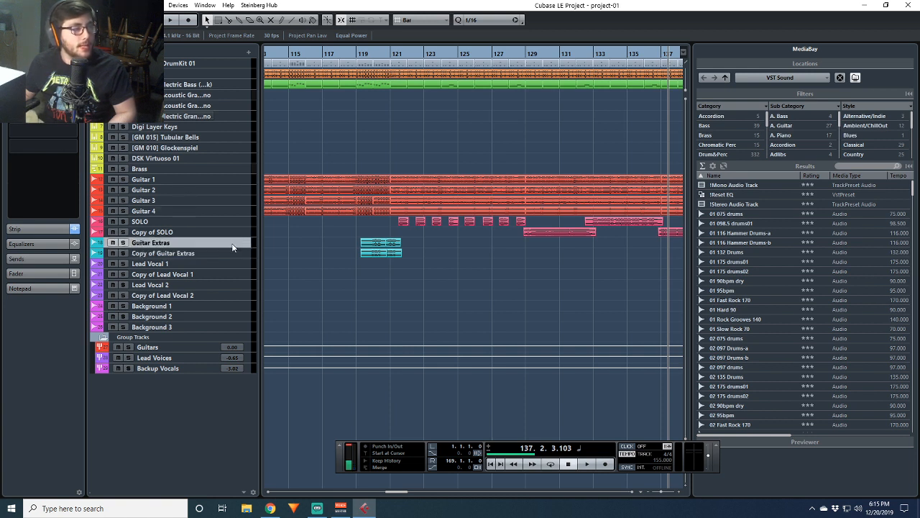
pyautogui.click(231, 253)
pyautogui.click(9, 228)
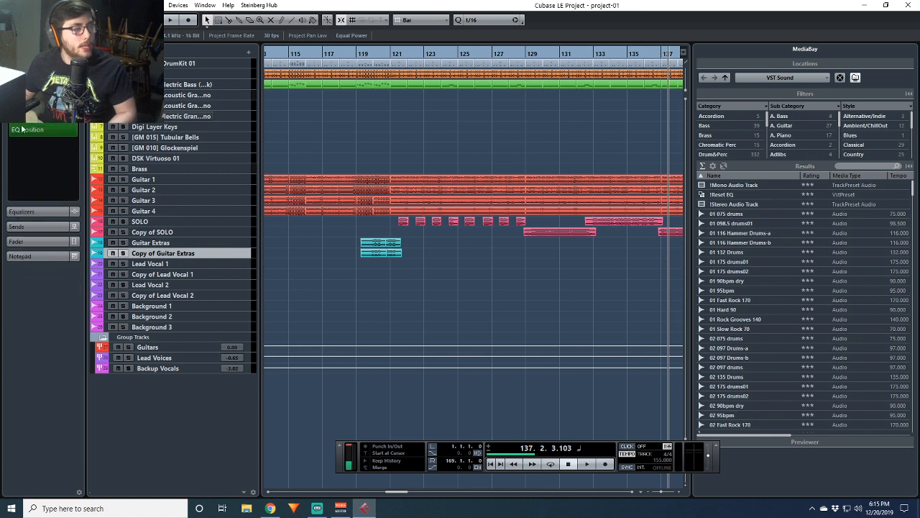
pyautogui.click(243, 244)
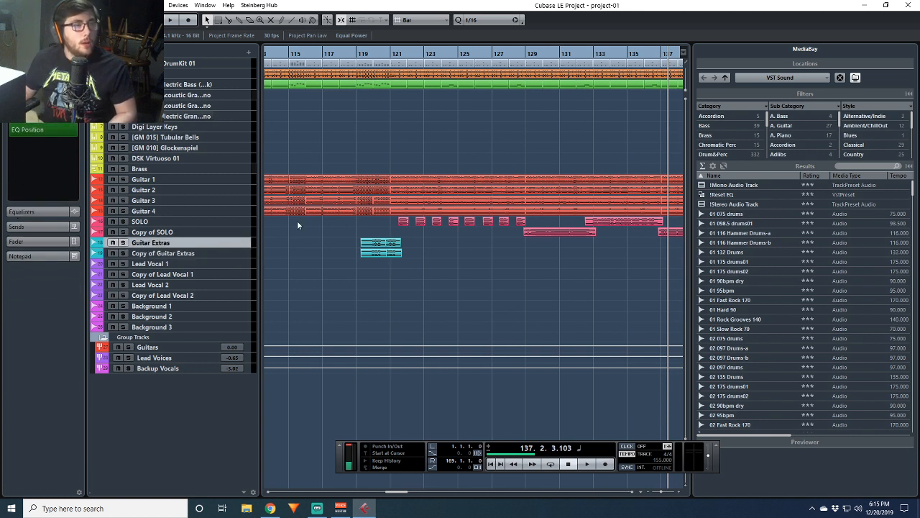
# Solo Guitar Extras and Copy of Guitar Extras during playback from about bar 119 to bar 121
pyautogui.click(370, 56)
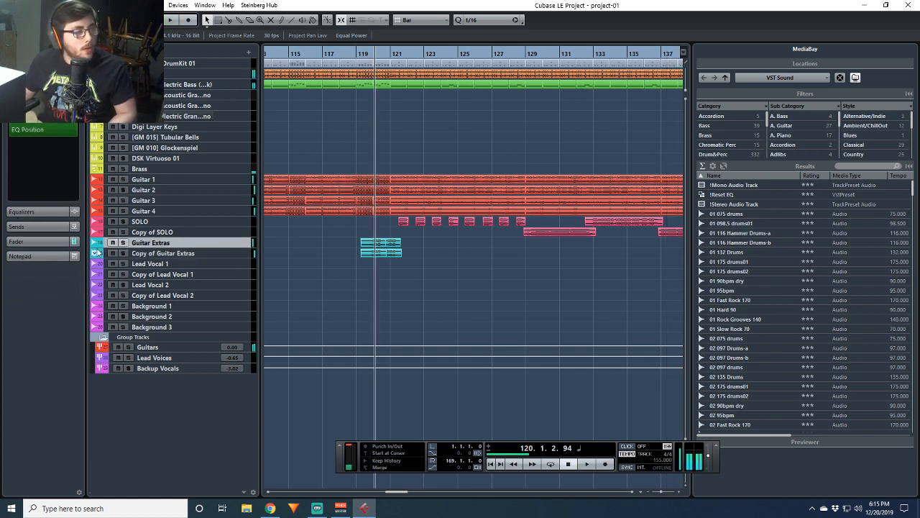
pyautogui.click(123, 243)
pyautogui.press('space')
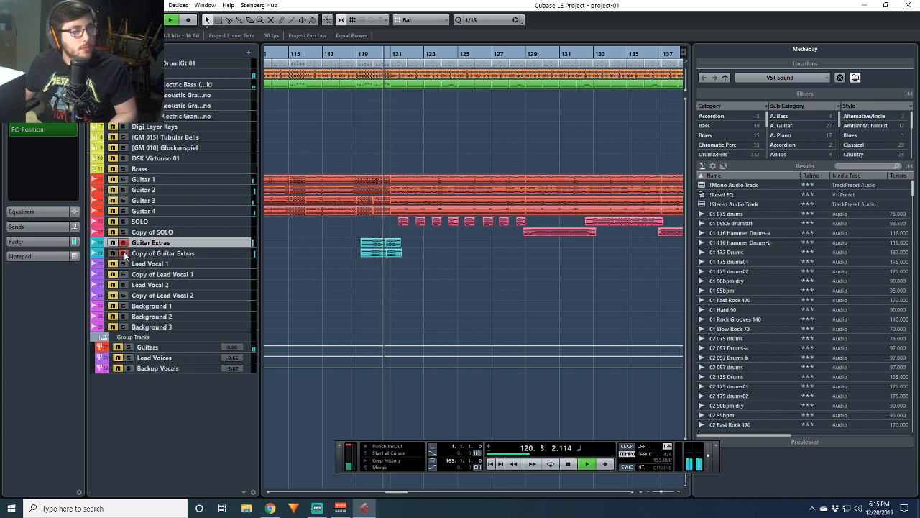
pyautogui.press('space')
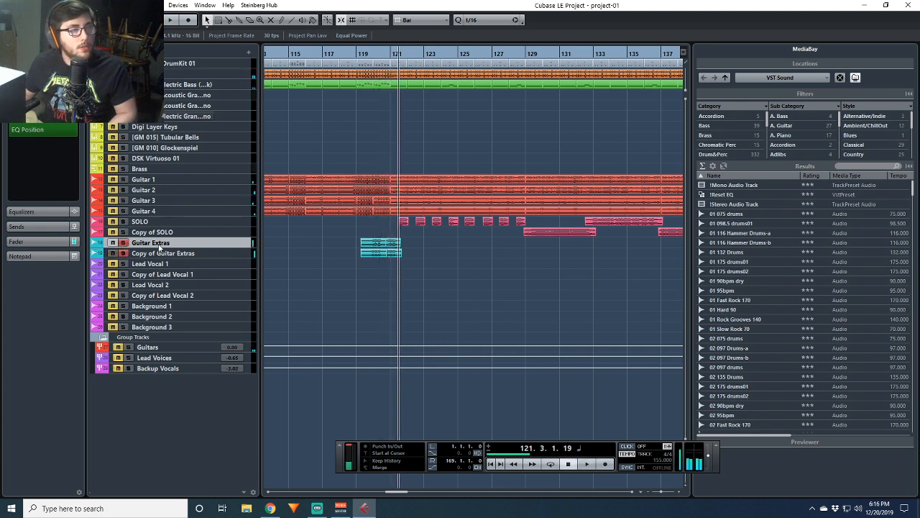
# Play the two soloed Guitar Extras tracks twice from bar 119 to about bar 121, checking the track's inspector sections beforehand
pyautogui.click(358, 57)
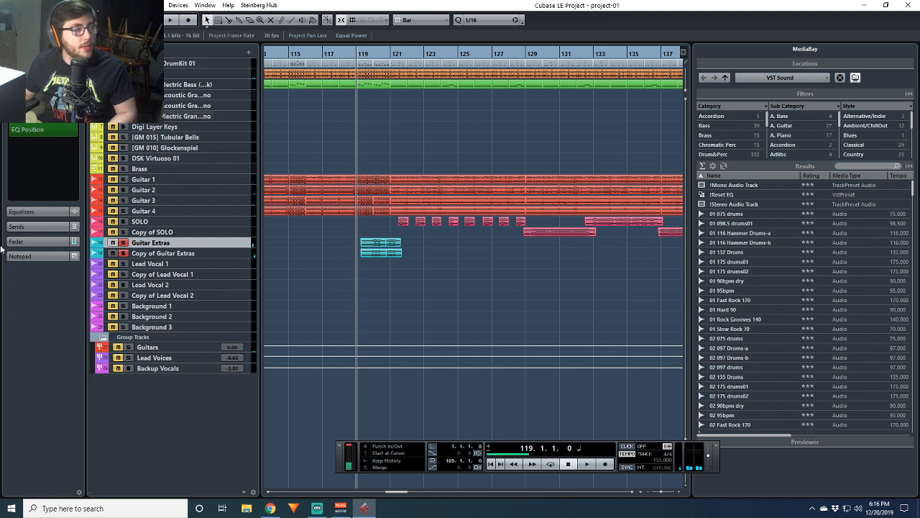
pyautogui.click(14, 257)
pyautogui.click(37, 153)
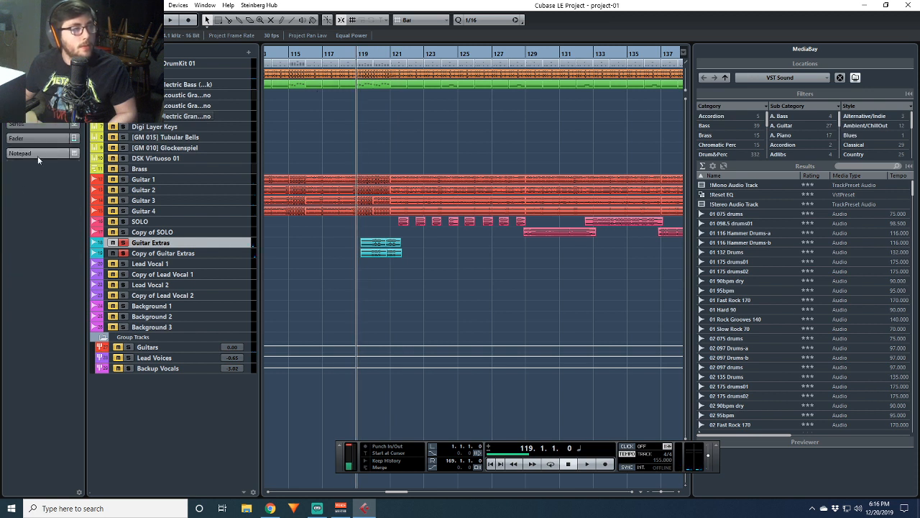
pyautogui.press('space')
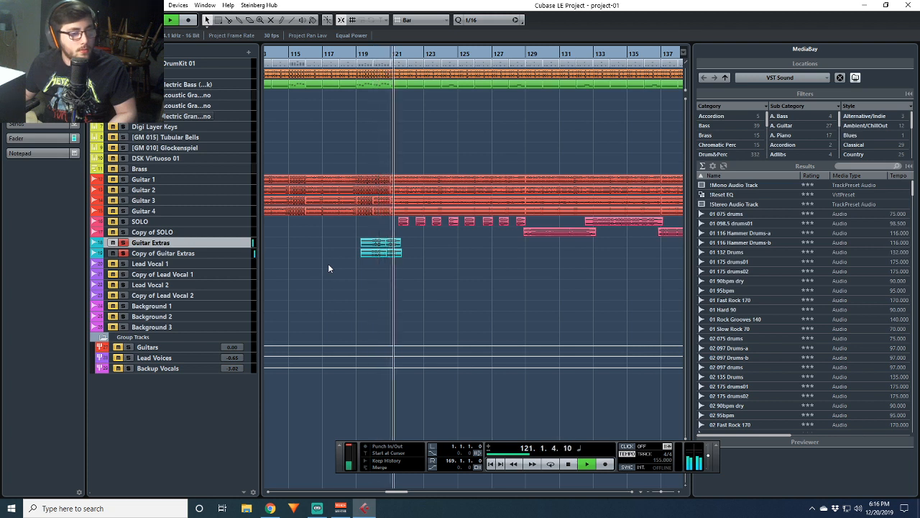
pyautogui.press('space')
pyautogui.click(359, 56)
pyautogui.press('space')
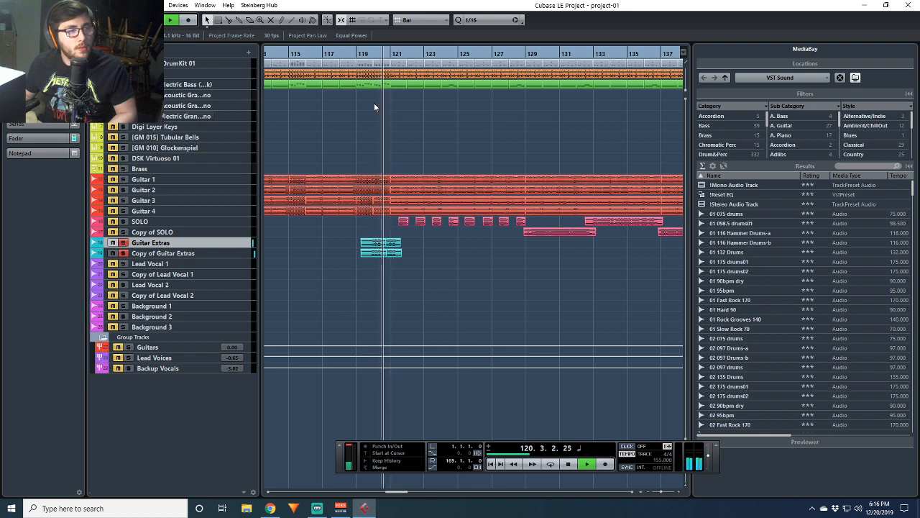
pyautogui.press('space')
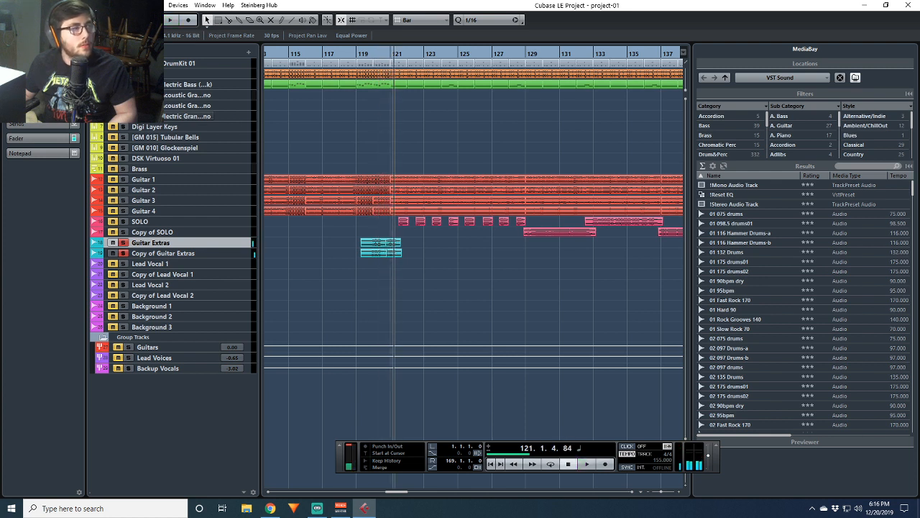
# Expand the Guitar Extras insert effects and play the two soloed Guitar Extras tracks from bar 119 to about bar 121
pyautogui.click(38, 79)
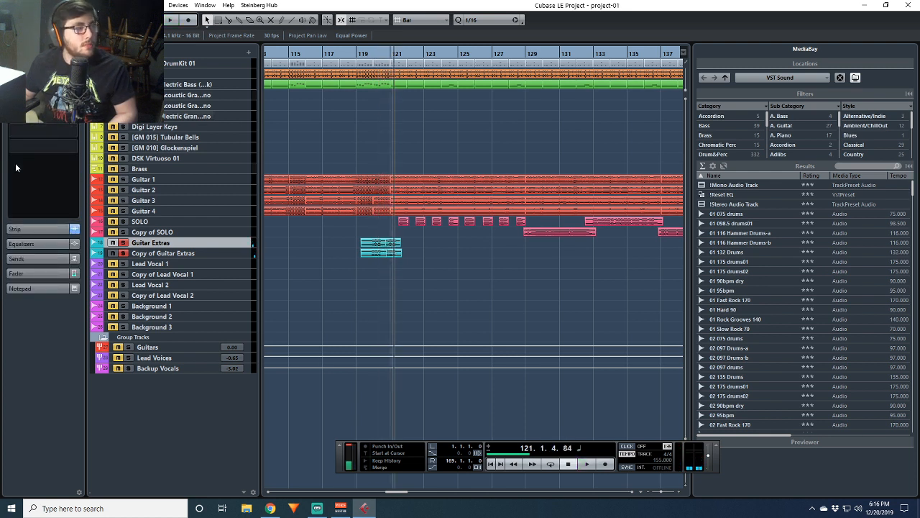
pyautogui.moveTo(35, 152)
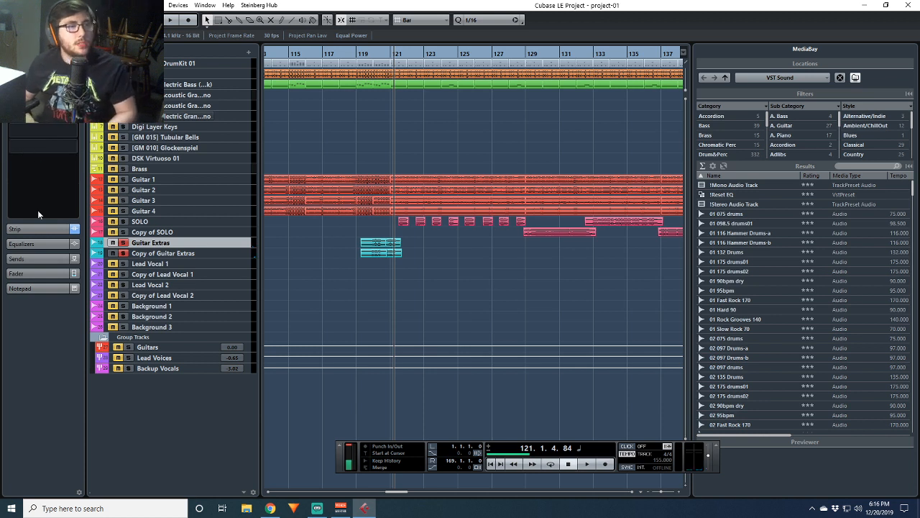
pyautogui.click(365, 58)
pyautogui.press('space')
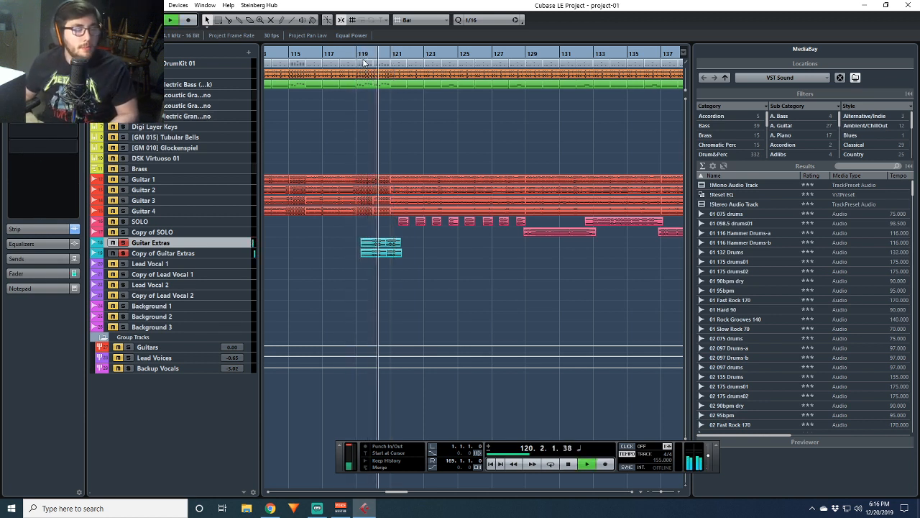
pyautogui.press('space')
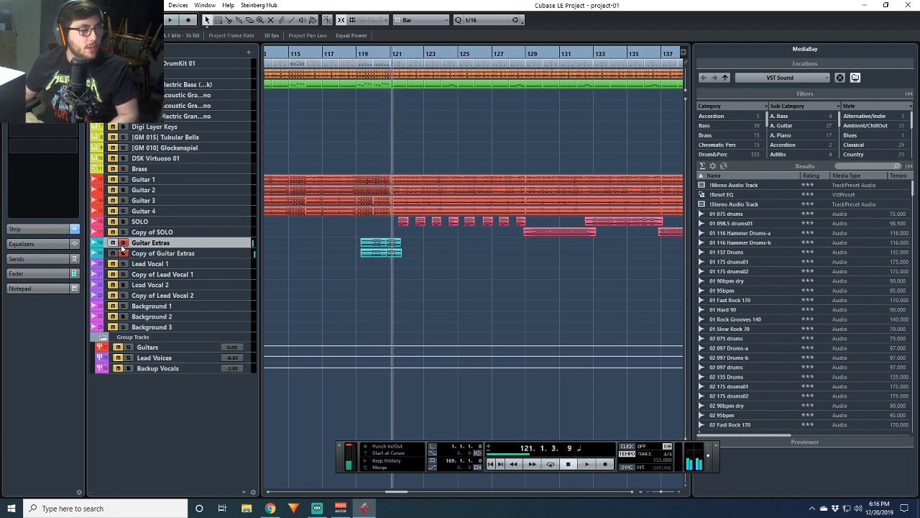
# Clear the solos on Guitar Extras and Copy of Guitar Extras and play the full mix from bar 119 to about bar 121
pyautogui.click(362, 55)
pyautogui.press('space')
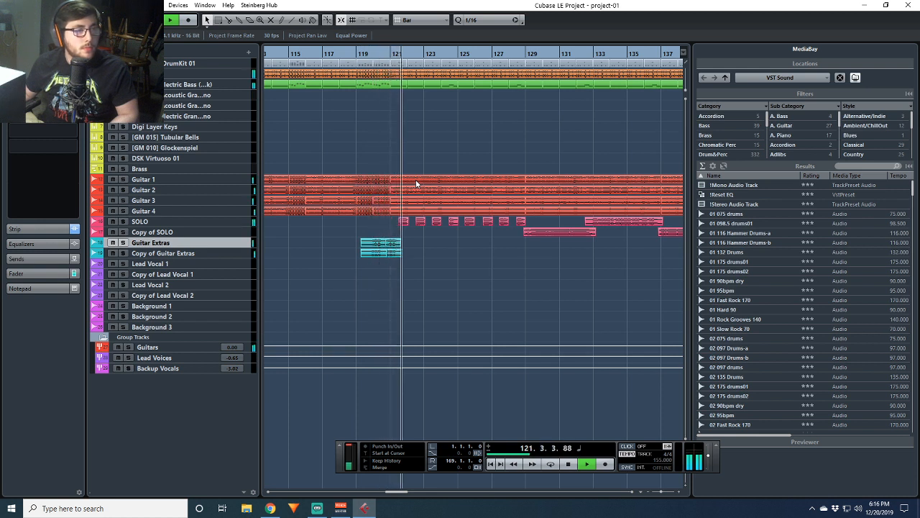
pyautogui.press('space')
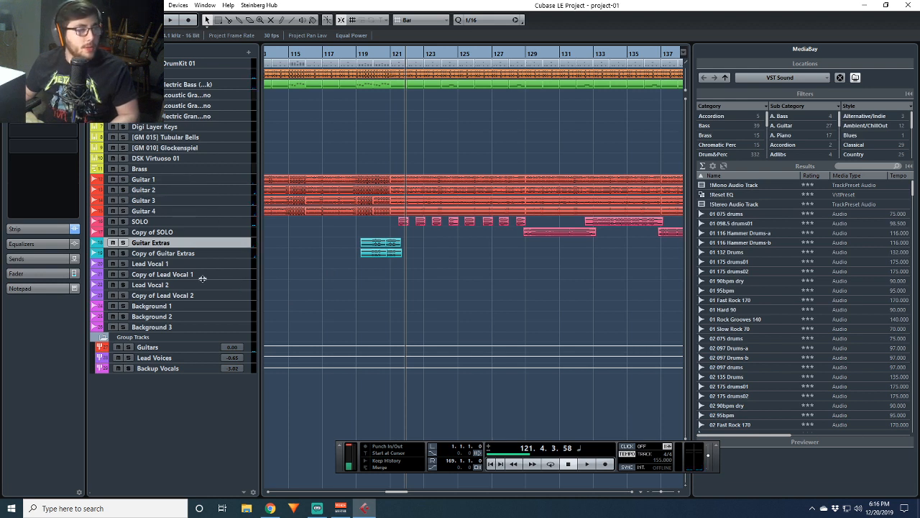
# Select the Lead Vocal 1 track, move the transport panel out of the way and show the opening bars of the project
pyautogui.click(219, 252)
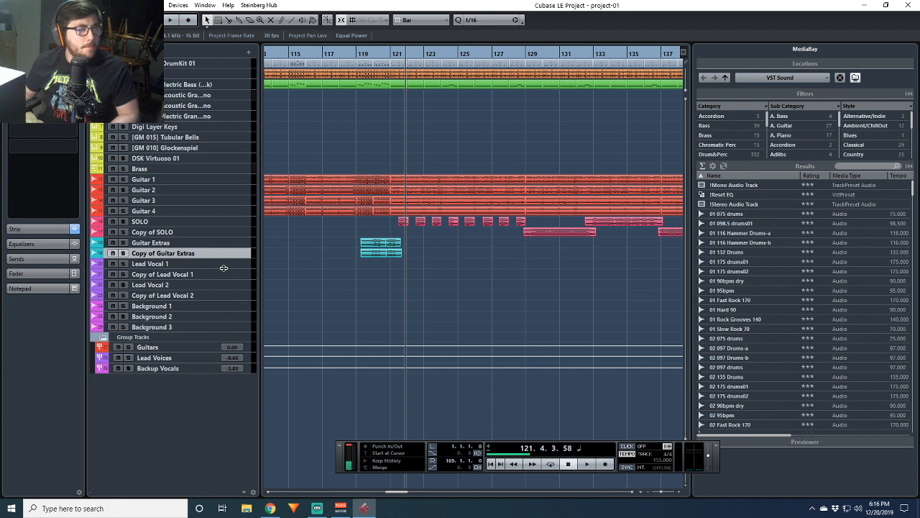
pyautogui.click(237, 266)
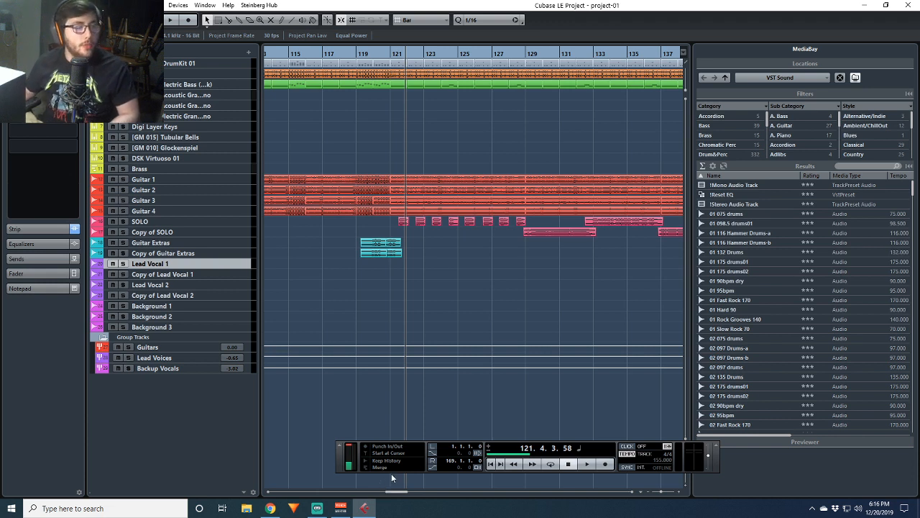
pyautogui.moveTo(486, 447); pyautogui.dragTo(393, 461)
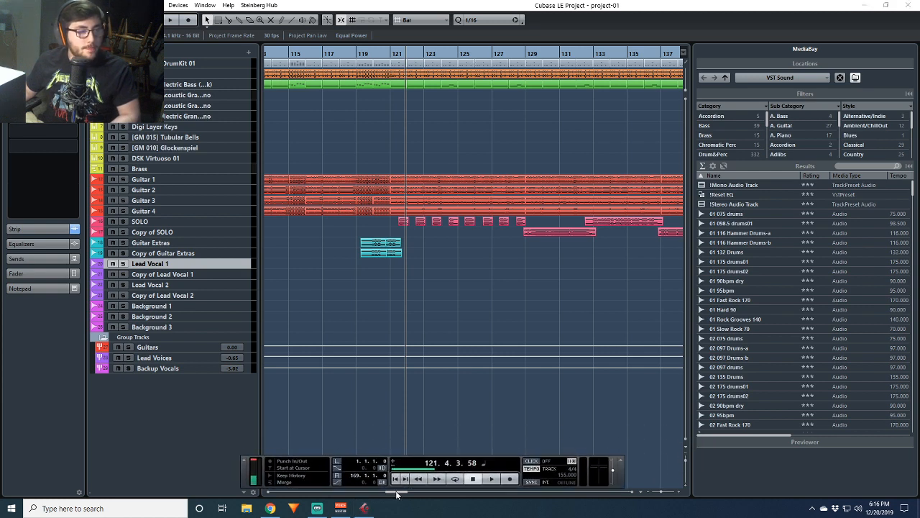
pyautogui.moveTo(396, 493); pyautogui.dragTo(271, 489)
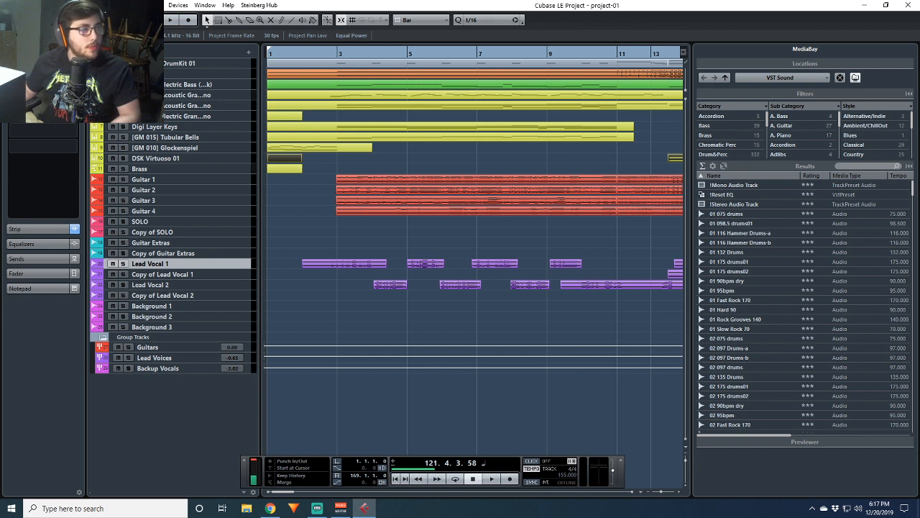
# Solo Lead Vocal 1 and play it from bar 3 to about bar 7
pyautogui.click(335, 57)
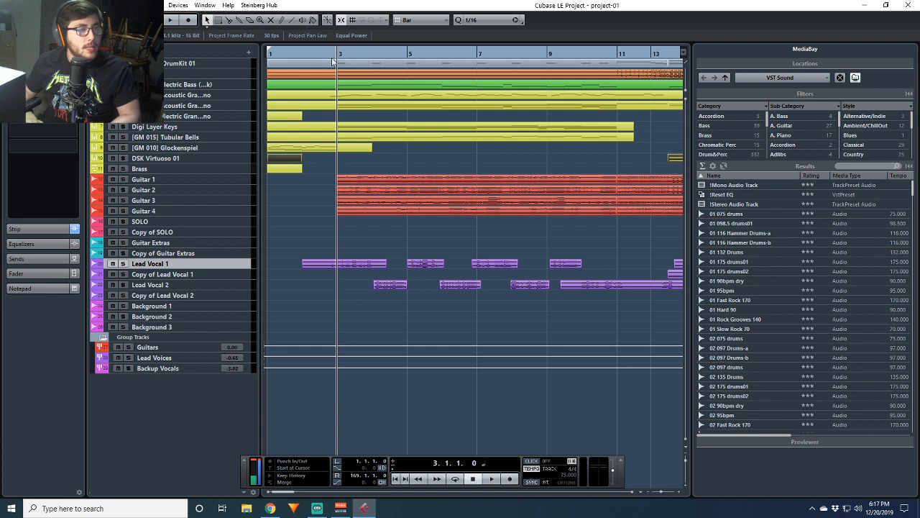
pyautogui.click(122, 263)
pyautogui.press('space')
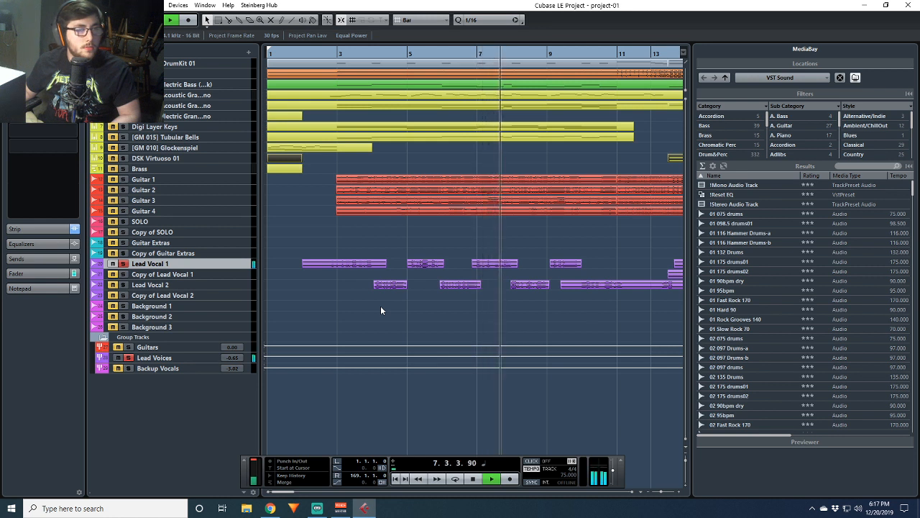
pyautogui.press('space')
# Open the RoomWorks SE reverb in Lead Vocal 1's first insert and place its window above the vocal clips
pyautogui.click(72, 273)
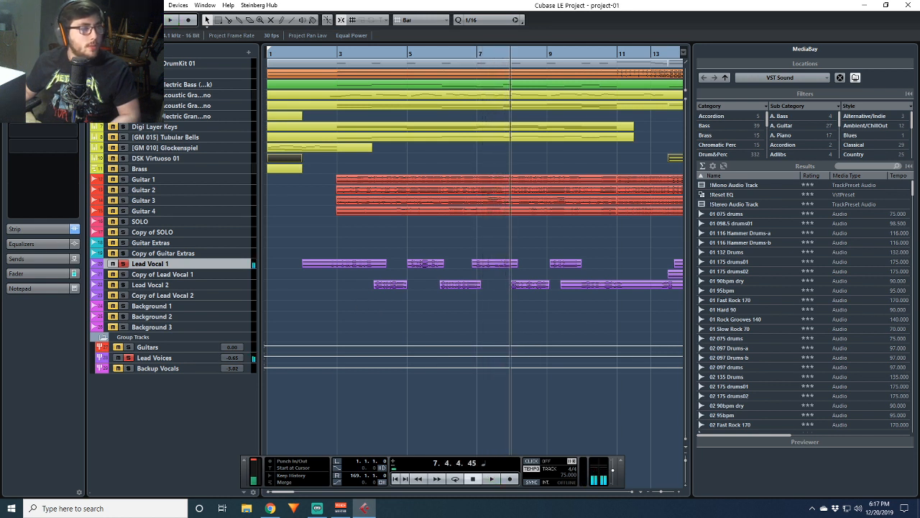
pyautogui.click(42, 113)
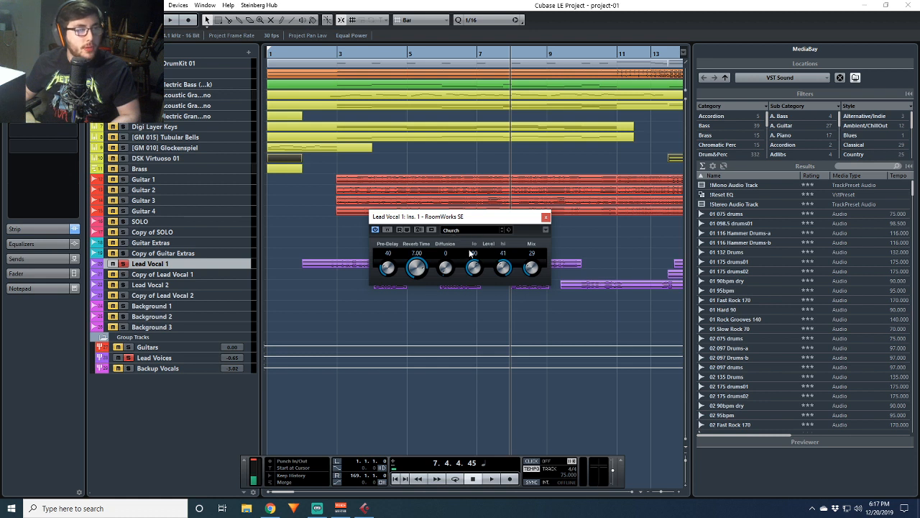
pyautogui.moveTo(530, 220); pyautogui.dragTo(498, 120)
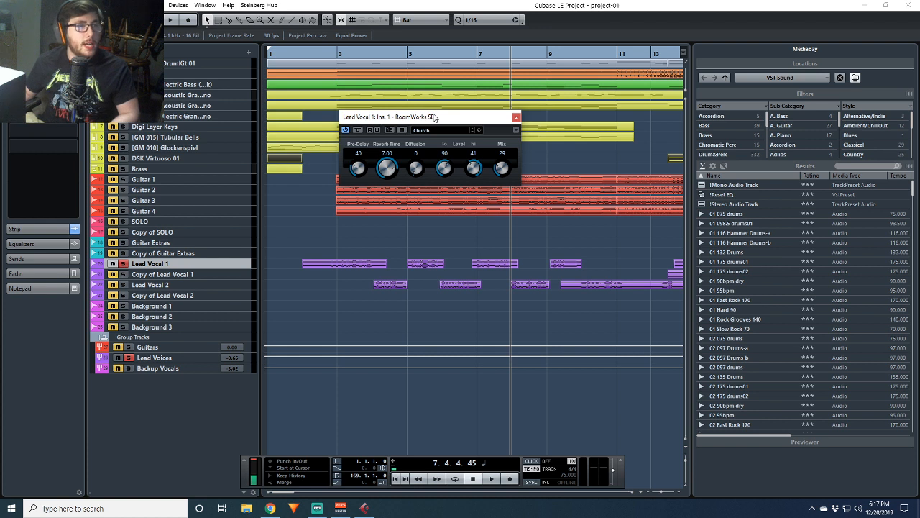
pyautogui.moveTo(433, 117); pyautogui.dragTo(456, 155)
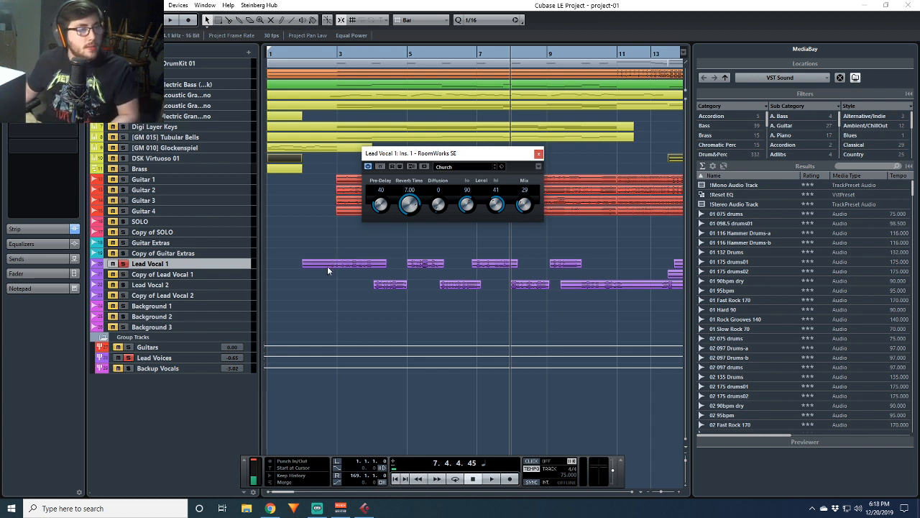
# Bypass RoomWorks SE and play the soloed Lead Vocal 1 phrases starting at bars 3, 5 and 7
pyautogui.click(332, 57)
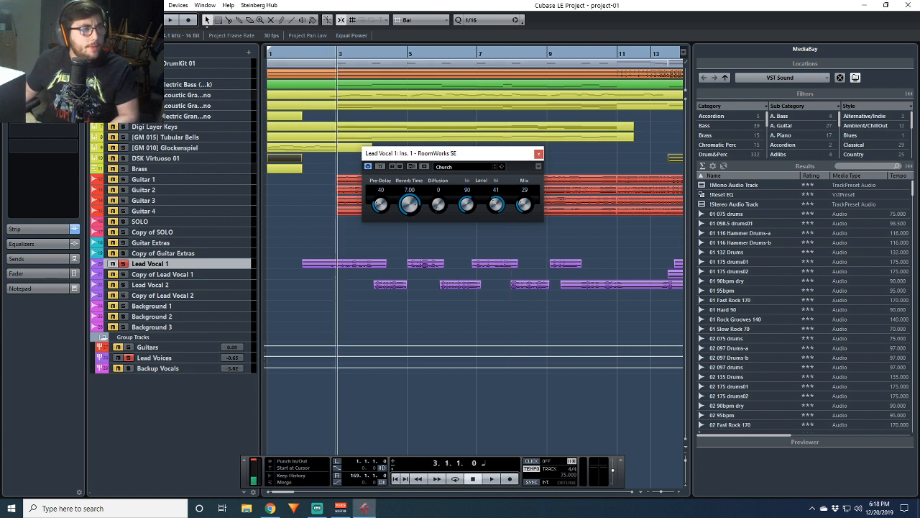
pyautogui.press('space')
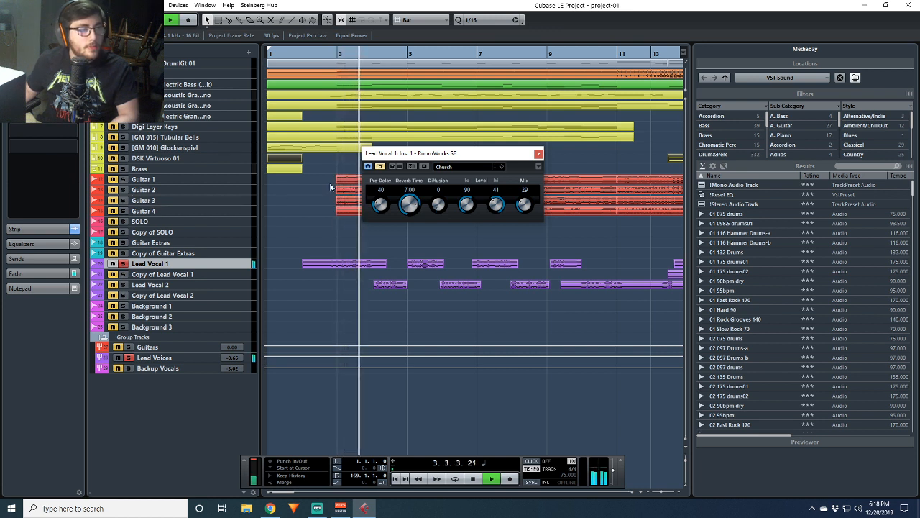
pyautogui.press('space')
pyautogui.click(408, 54)
pyautogui.press('space')
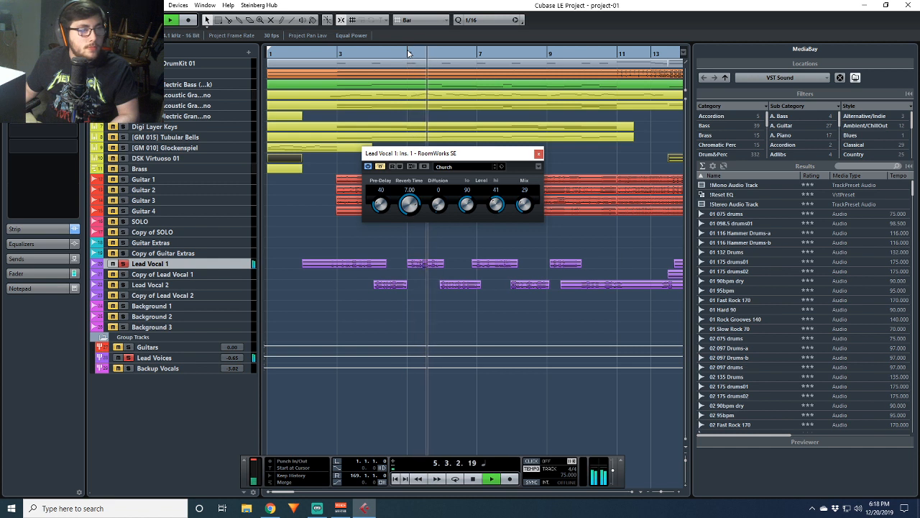
pyautogui.press('space')
pyautogui.click(480, 55)
pyautogui.press('space')
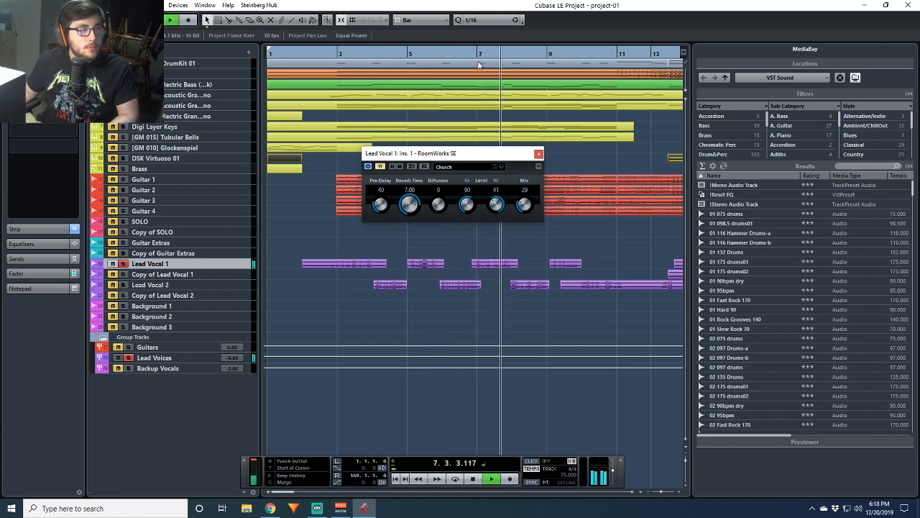
pyautogui.press('space')
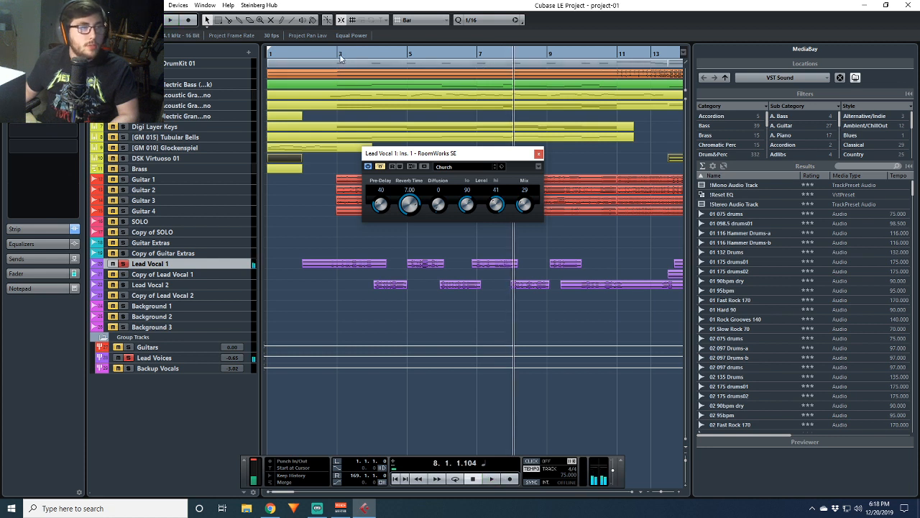
# Clear the Lead Vocal 1 solo and play the full mix from bars 3, 5 and 7 with the vocal reverb still bypassed
pyautogui.click(340, 54)
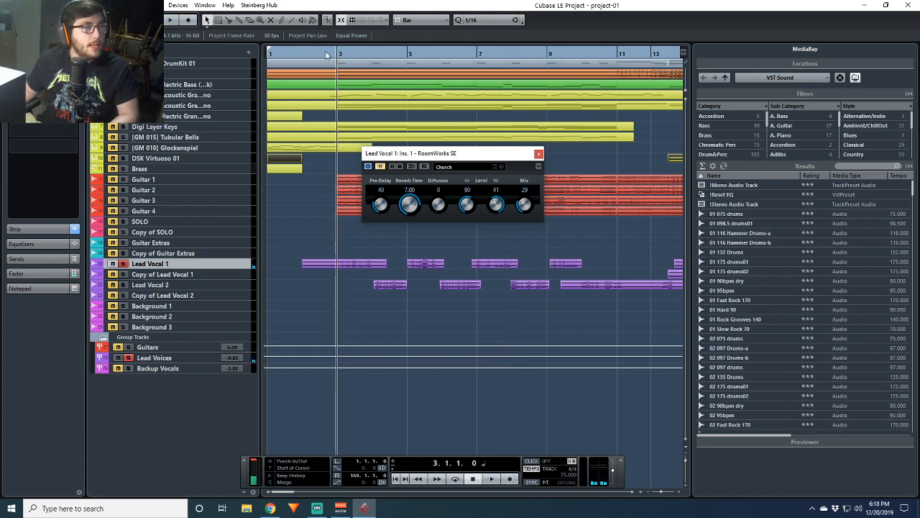
pyautogui.click(123, 264)
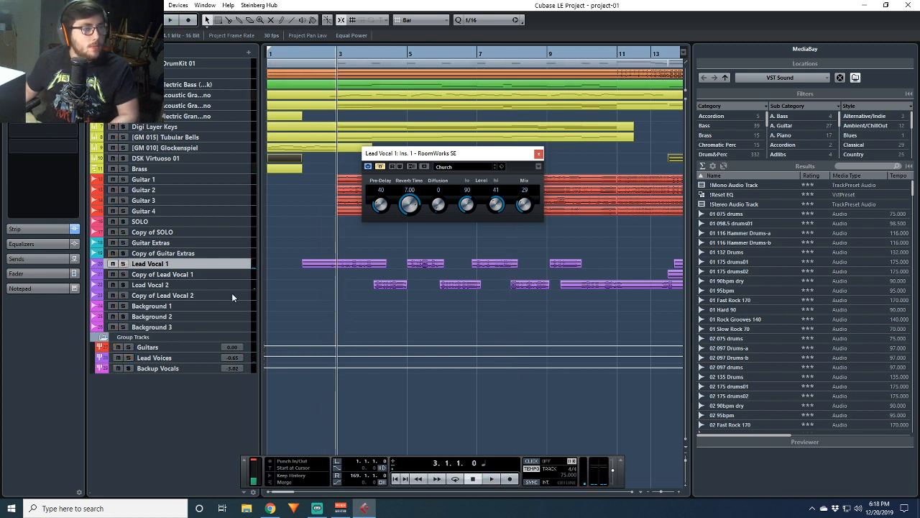
pyautogui.press('space')
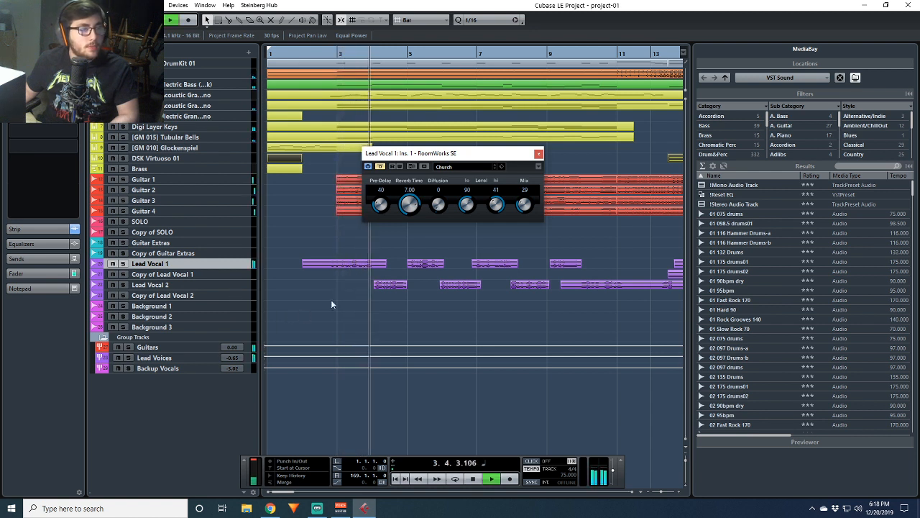
pyautogui.click(406, 59)
pyautogui.press('space')
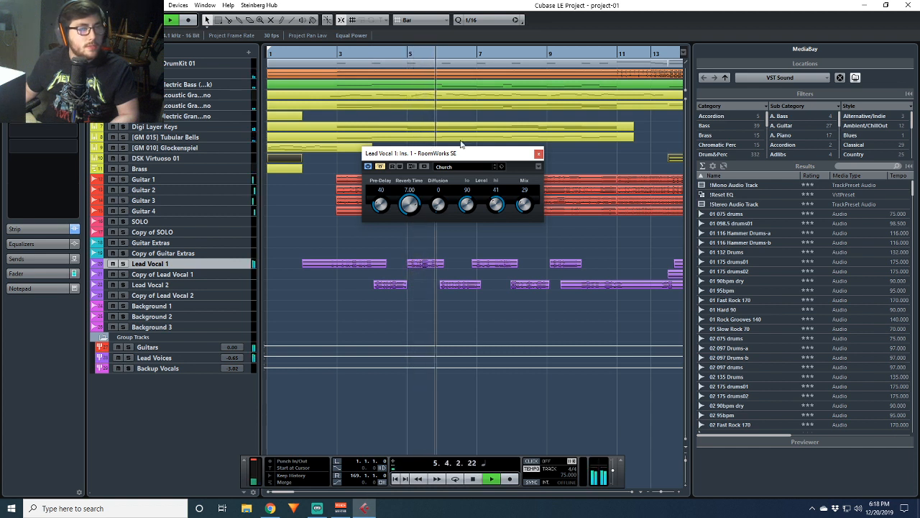
pyautogui.click(478, 63)
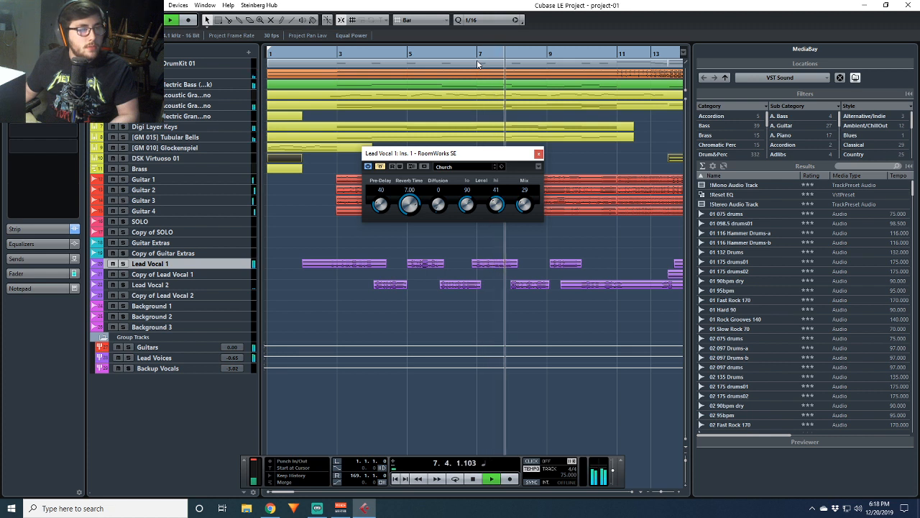
pyautogui.press('space')
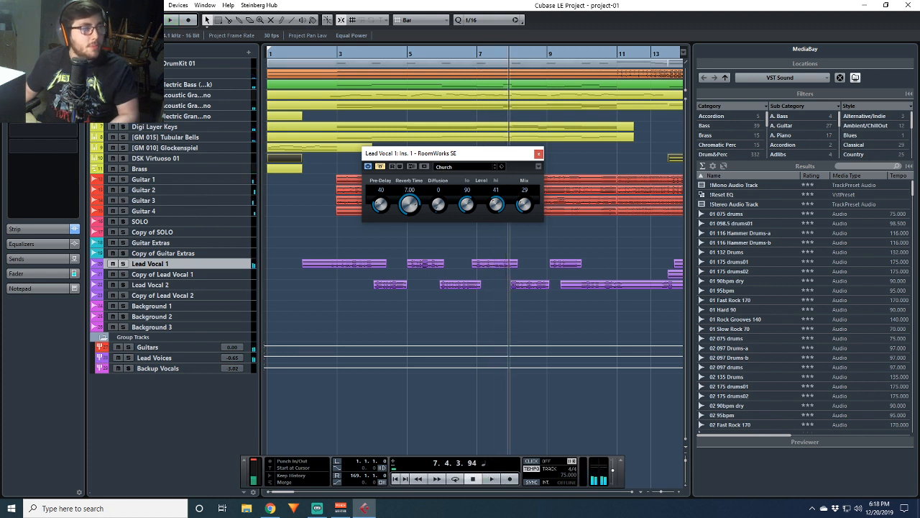
# Reactivate RoomWorks SE on Lead Vocal 1, play the full mix from bar 3 to about bar 5, and close the plug-in window
pyautogui.click(338, 59)
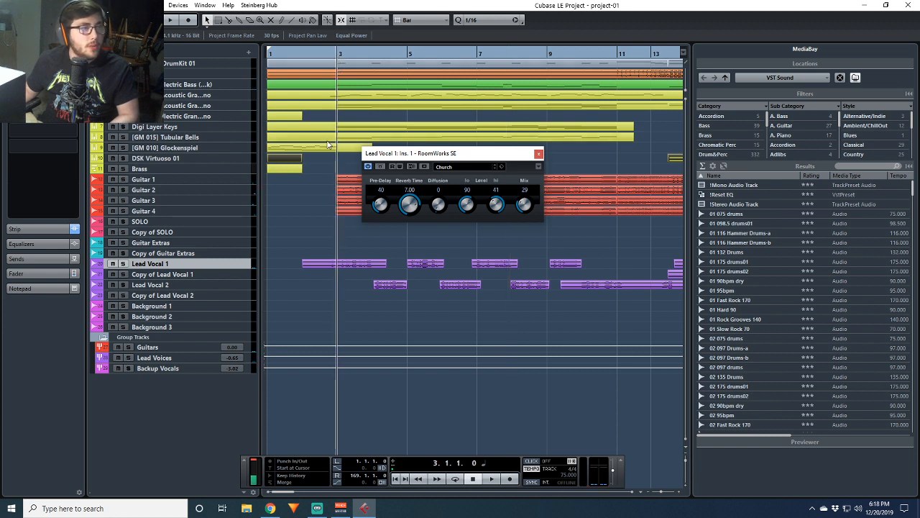
pyautogui.press('space')
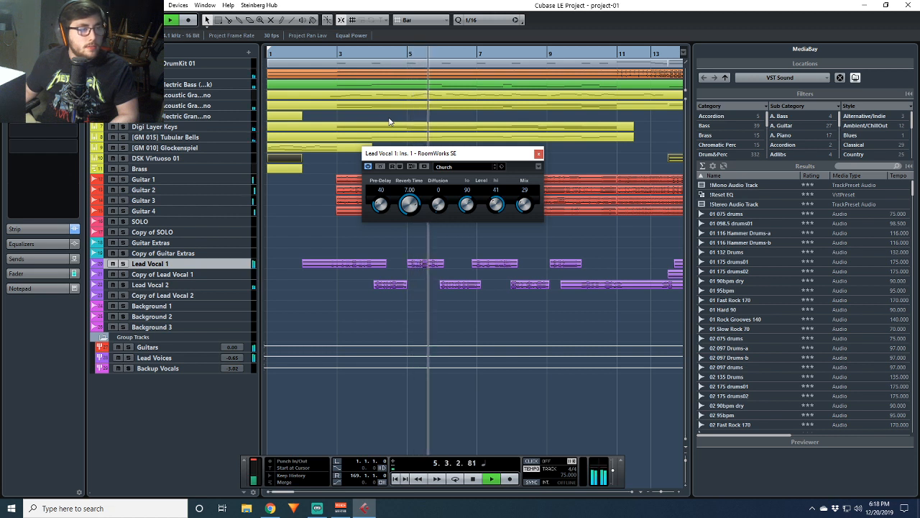
pyautogui.press('space')
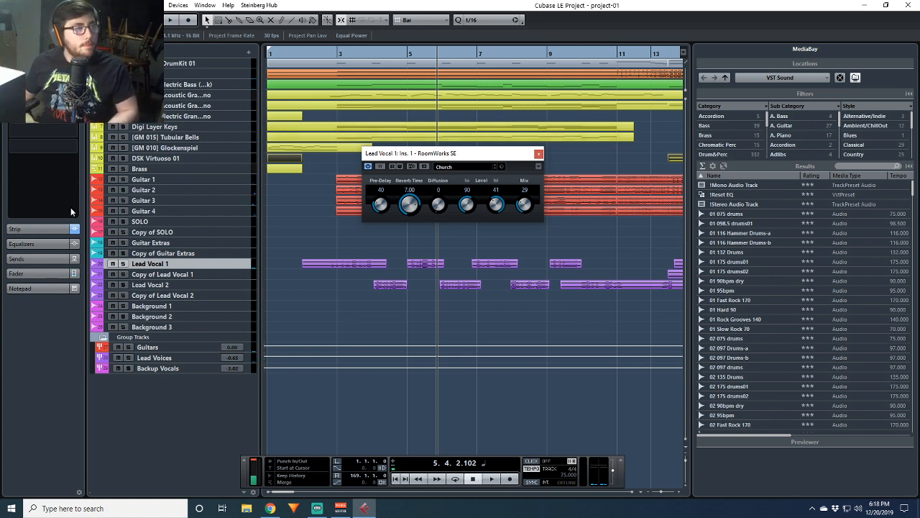
pyautogui.moveTo(460, 159); pyautogui.dragTo(450, 176)
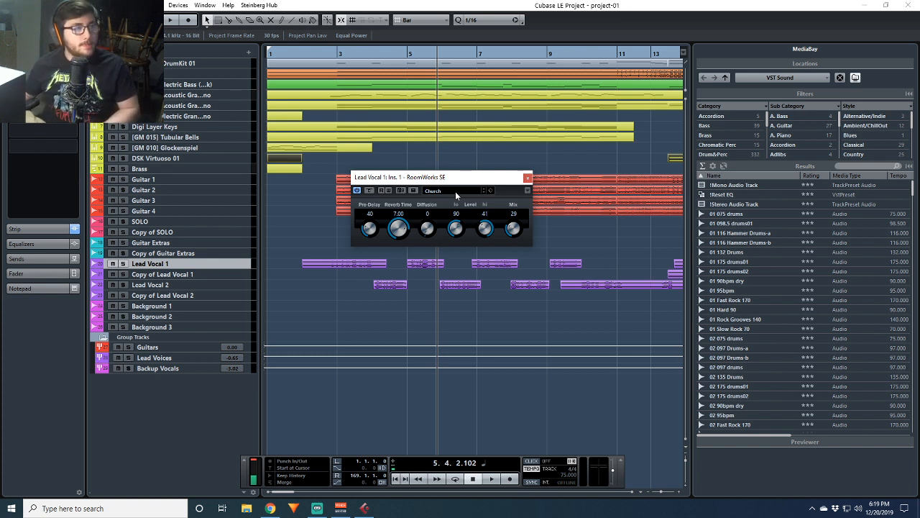
pyautogui.click(527, 178)
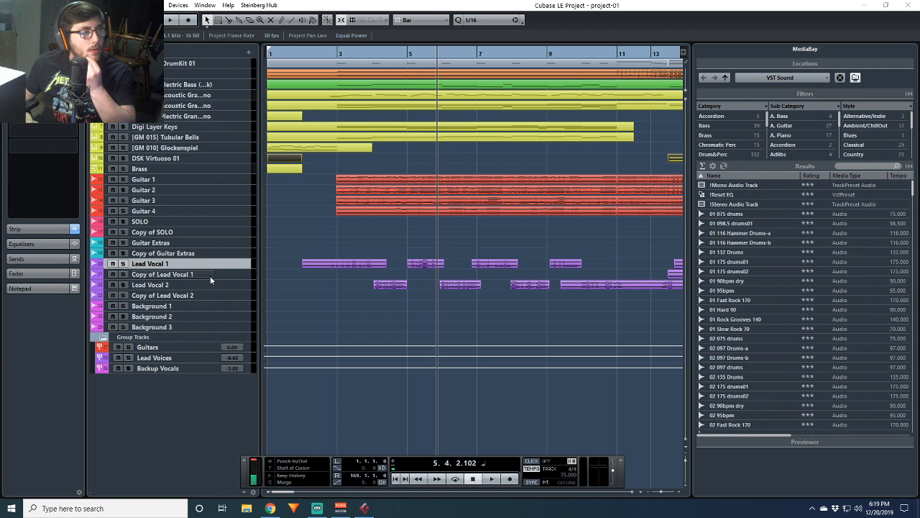
# Go through the Lead Vocal 1 and Lead Vocal 2 tracks and their copies in the track list
pyautogui.click(210, 276)
pyautogui.click(210, 284)
pyautogui.click(212, 296)
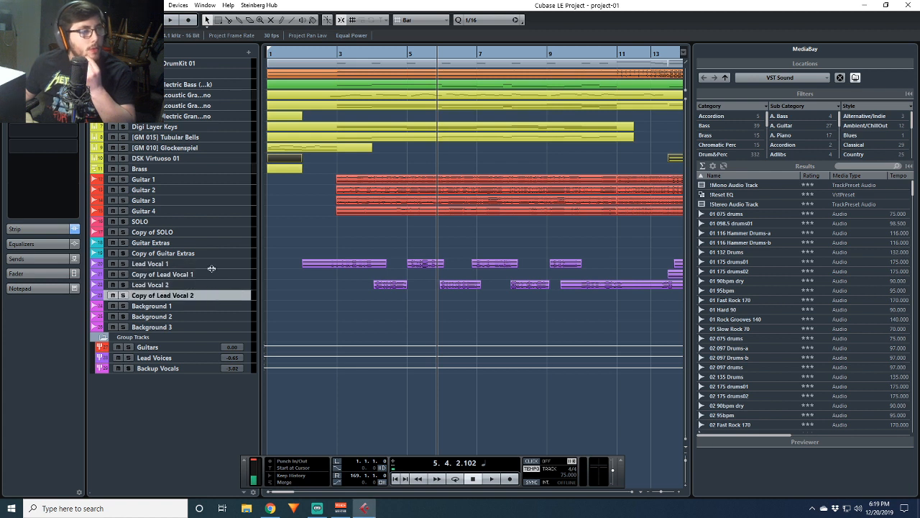
pyautogui.click(212, 267)
pyautogui.click(202, 287)
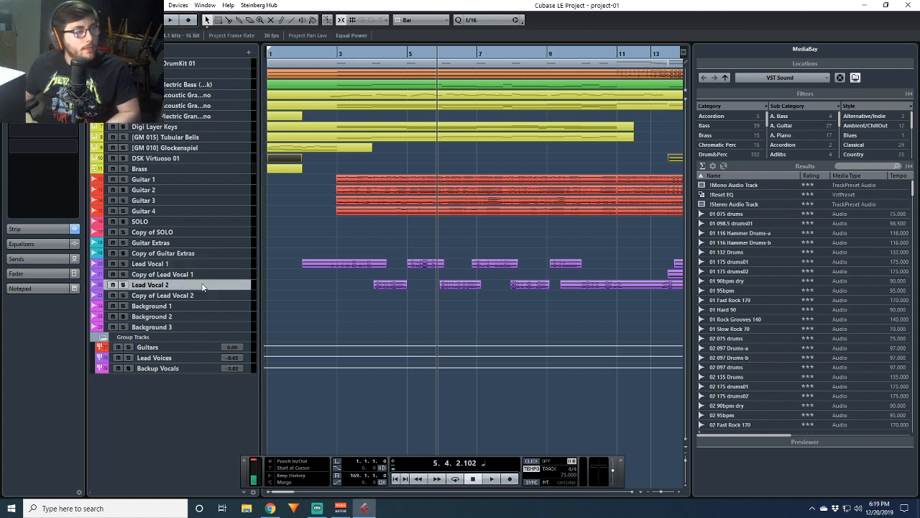
pyautogui.doubleClick(203, 286)
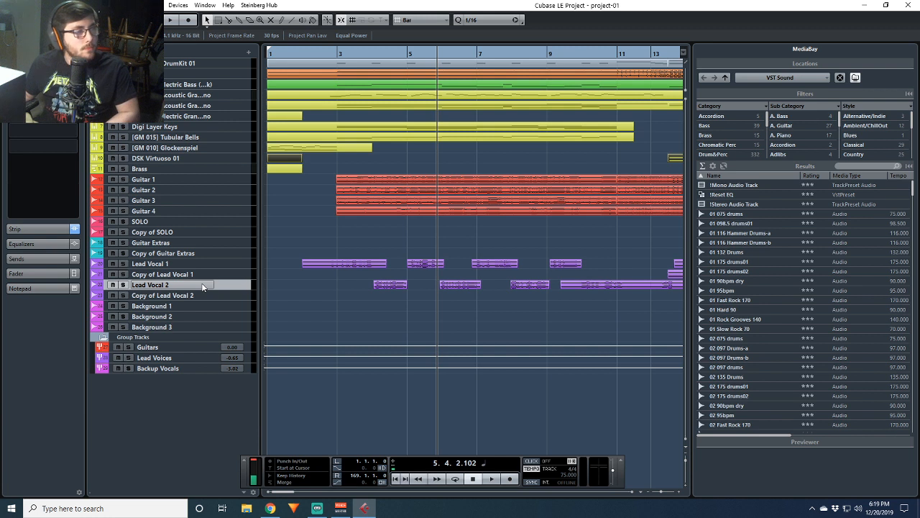
pyautogui.click(203, 274)
pyautogui.click(209, 295)
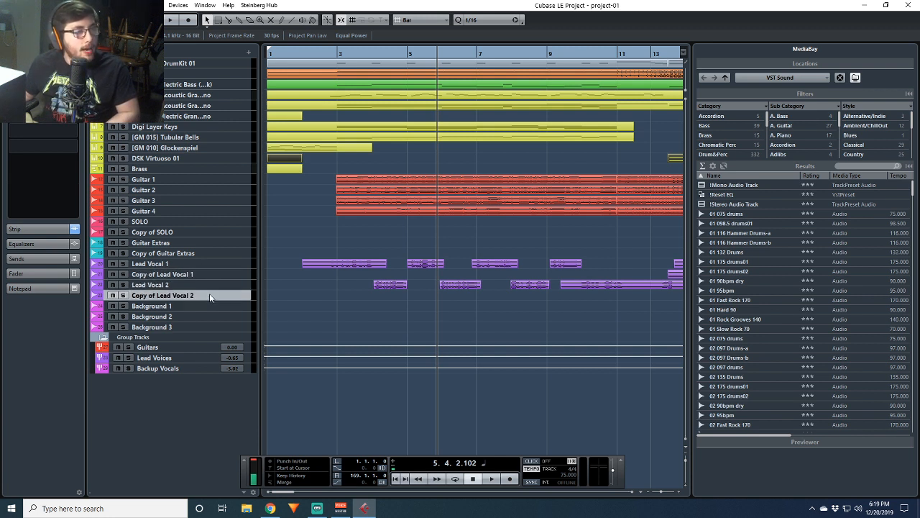
pyautogui.click(216, 275)
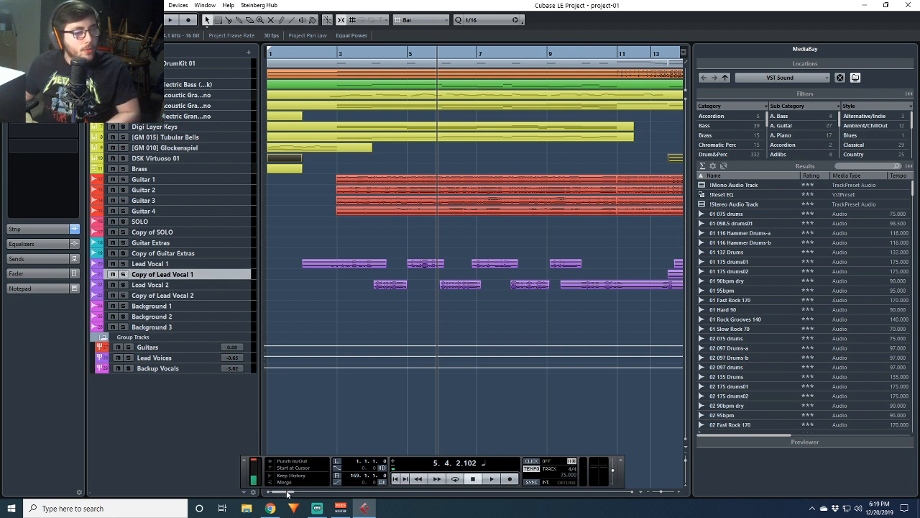
# Solo Lead Vocal 1 and Copy of Lead Vocal 1 and play them together from bar 15
pyautogui.moveTo(285, 493); pyautogui.dragTo(304, 492)
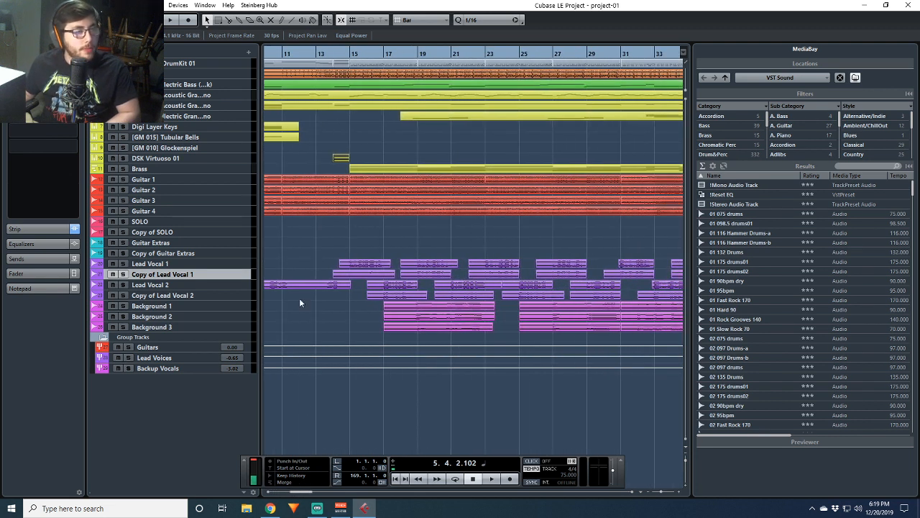
pyautogui.click(349, 54)
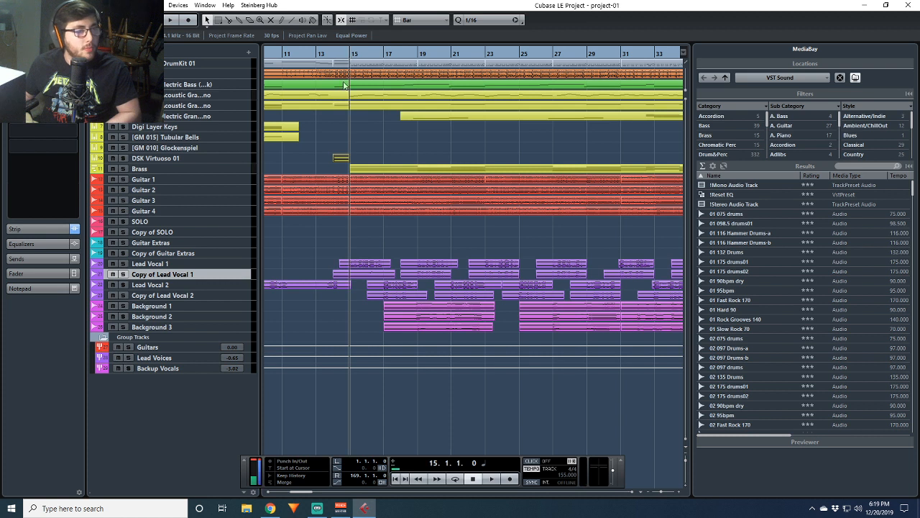
pyautogui.click(123, 274)
pyautogui.press('space')
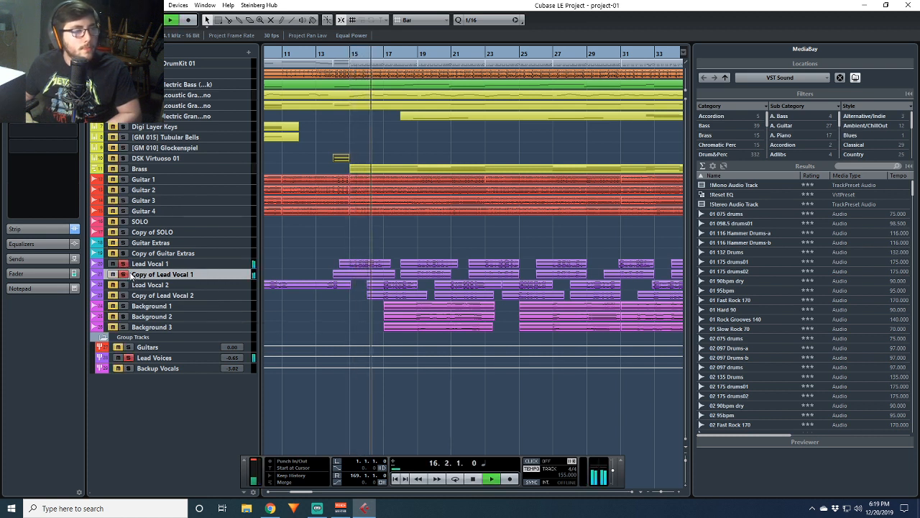
pyautogui.press('space')
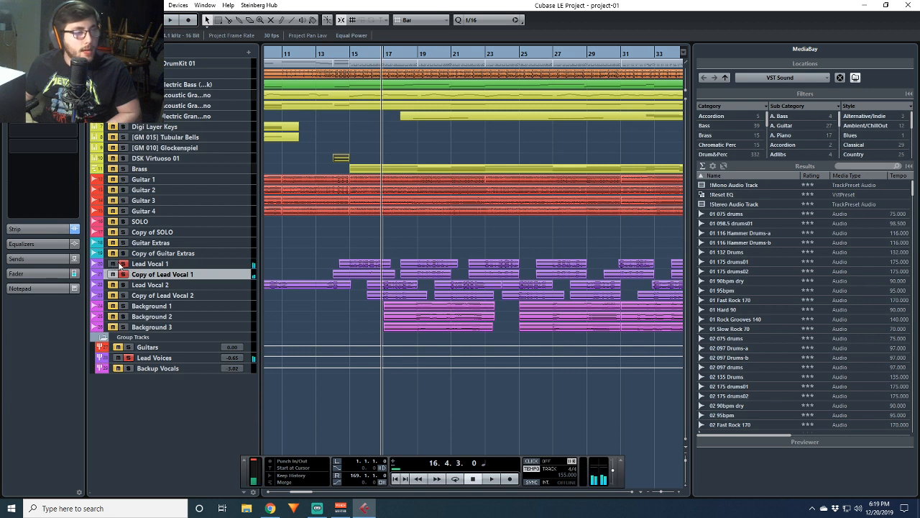
# Audition Copy of Lead Vocal 1 on its own from bar 15
pyautogui.click(348, 57)
pyautogui.press('space')
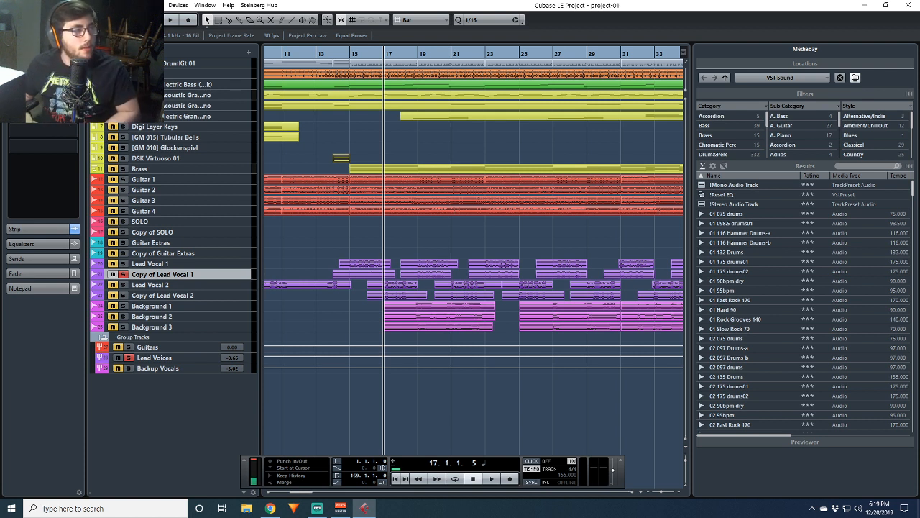
pyautogui.doubleClick(135, 276)
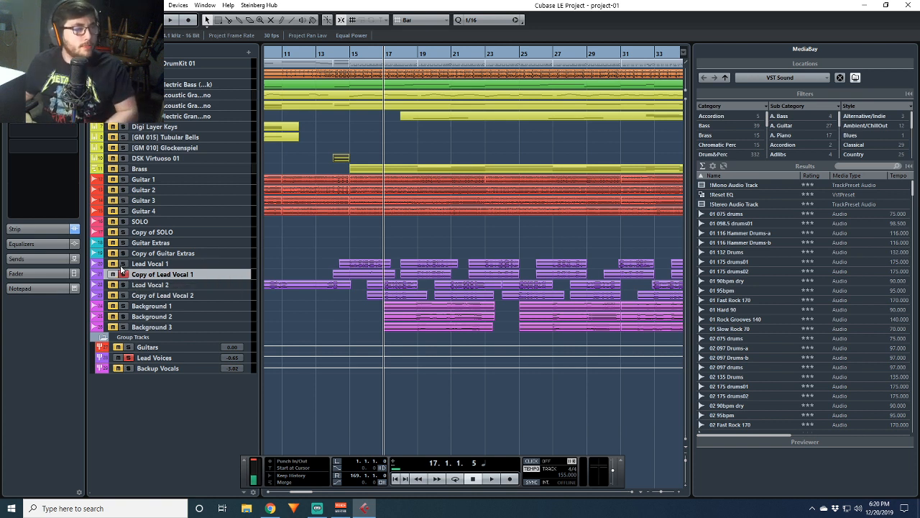
# Solo Lead Vocal 1 alongside its copy and listen to both from bar 15 and from bar 19
pyautogui.click(123, 265)
pyautogui.click(352, 57)
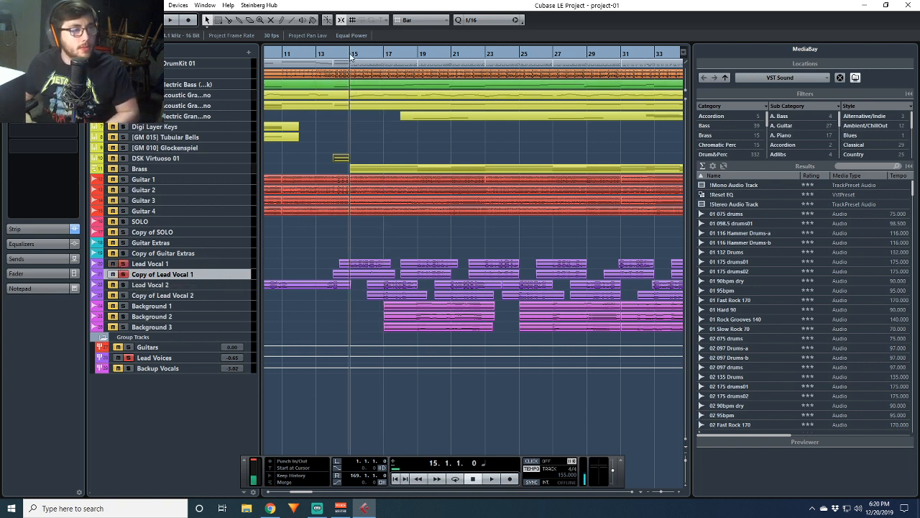
pyautogui.press('space')
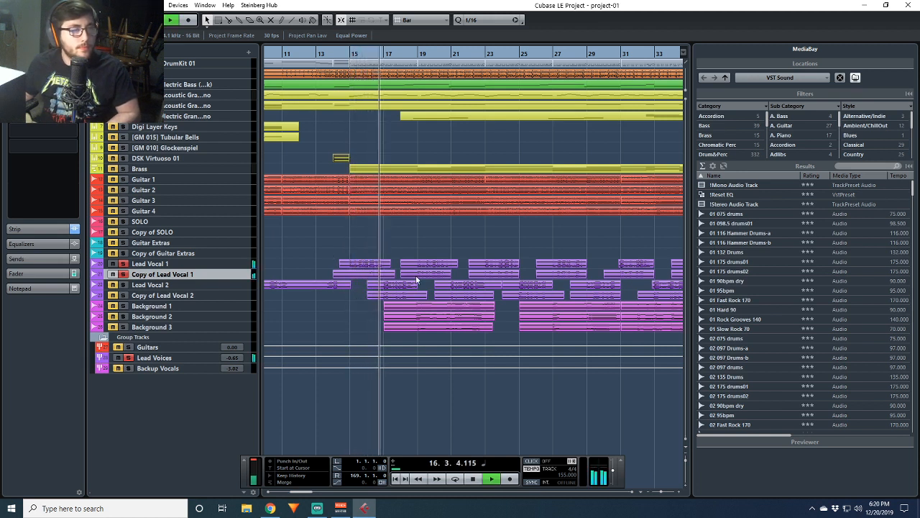
pyautogui.press('space')
pyautogui.click(419, 56)
pyautogui.press('space')
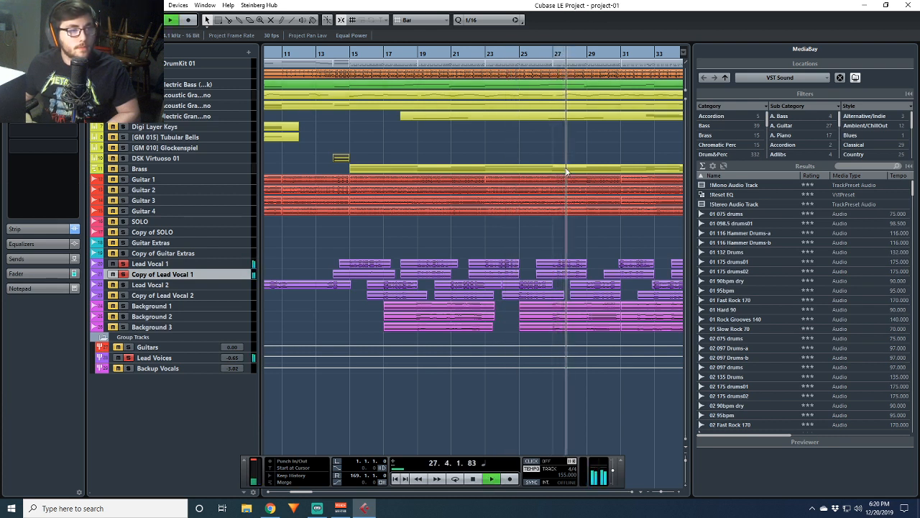
pyautogui.press('space')
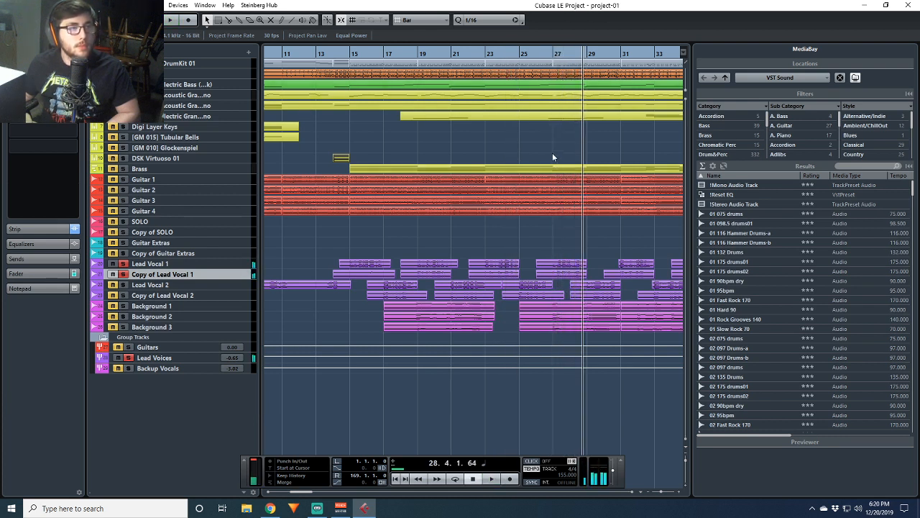
# Play only Copy of Lead Vocal 1 from bar 27, with Lead Vocal 1 taken out of solo
pyautogui.click(557, 59)
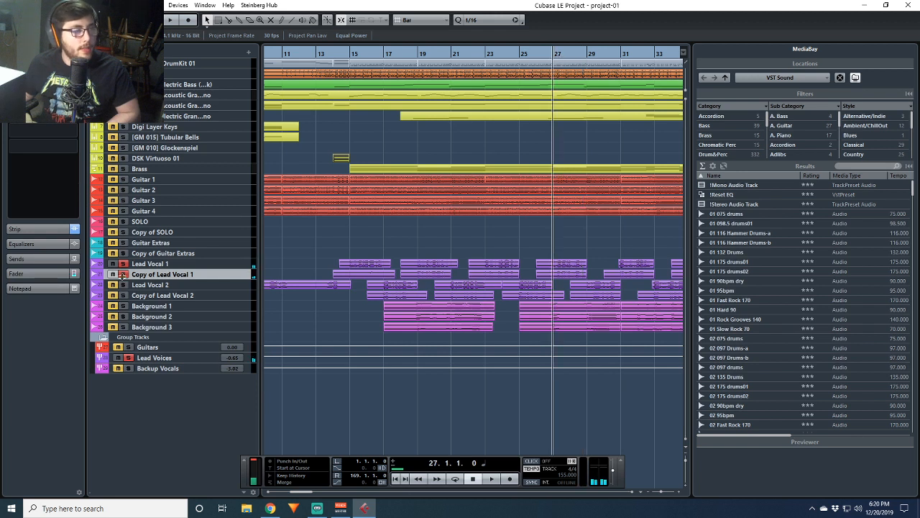
pyautogui.press('space')
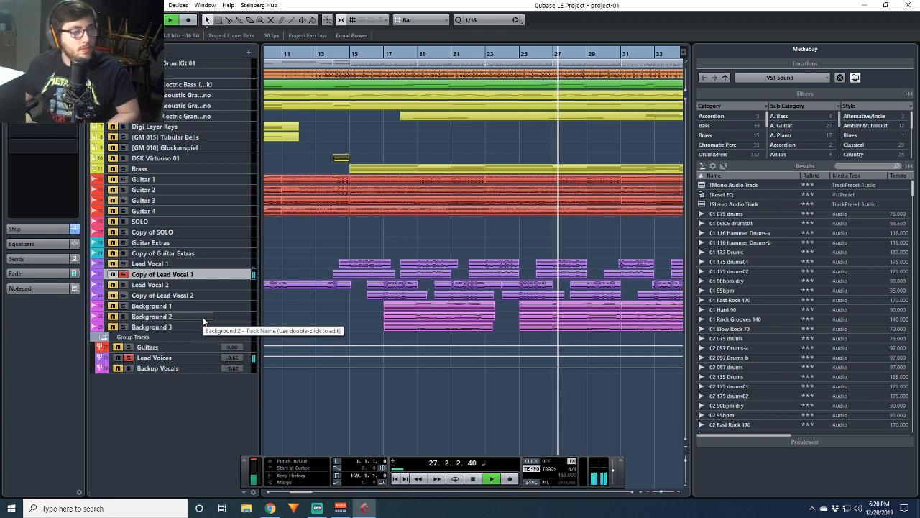
pyautogui.press('space')
# Take Copy of Lead Vocal 1 out of solo and play only Lead Vocal 1 from bar 27
pyautogui.click(124, 276)
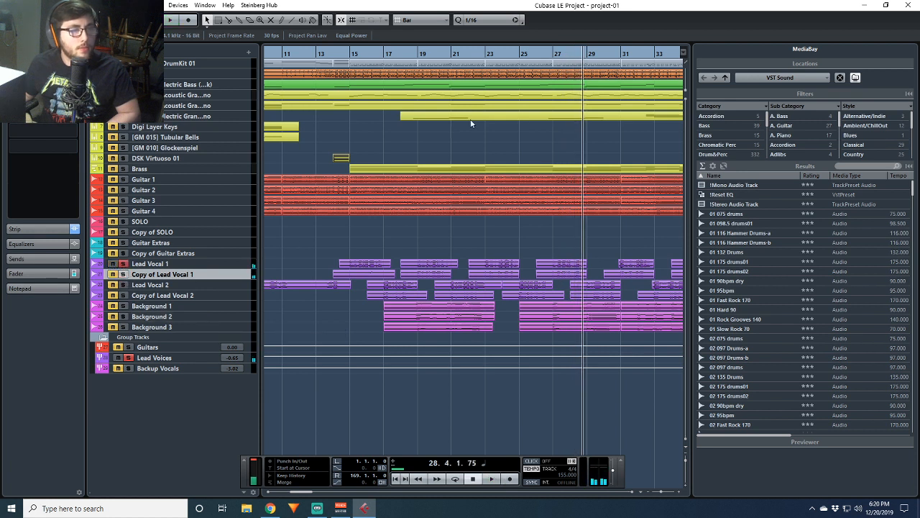
pyautogui.click(555, 57)
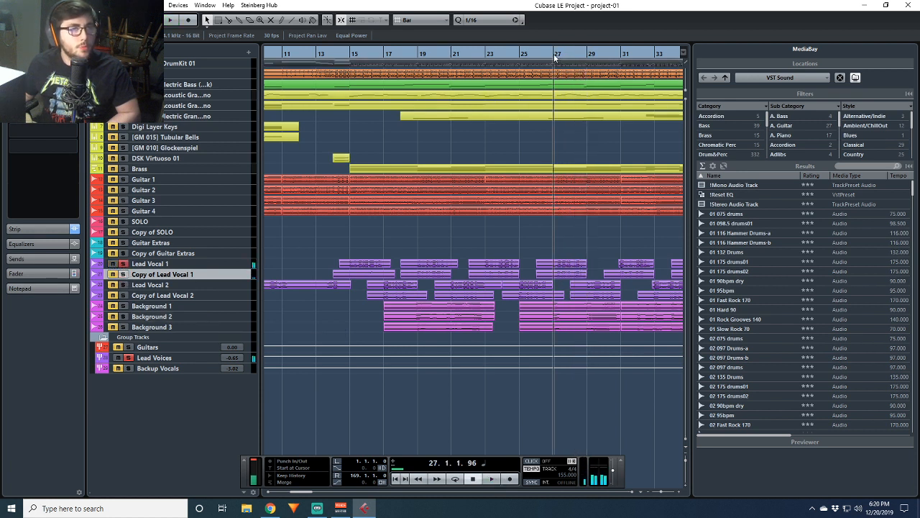
pyautogui.press('space')
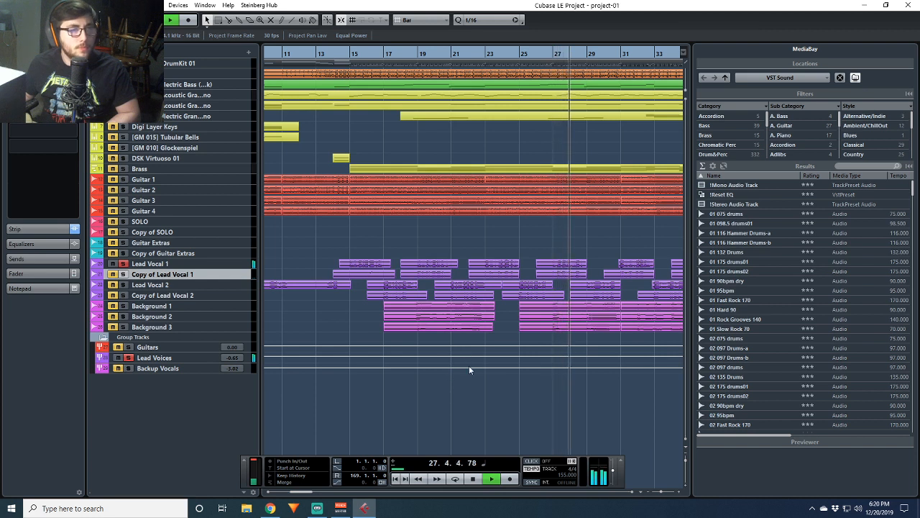
pyautogui.press('space')
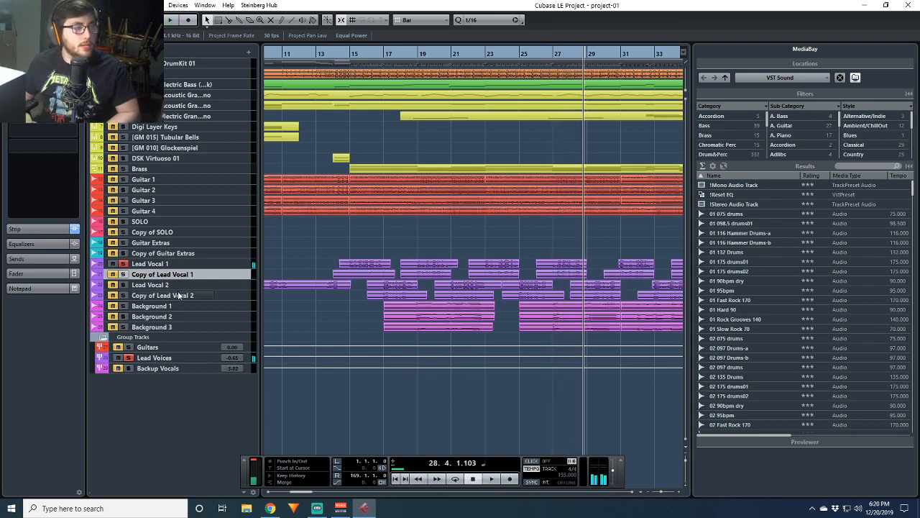
# Solo Copy of Lead Vocal 1 again and replay both Lead Vocal 1 tracks from bar 15
pyautogui.click(123, 275)
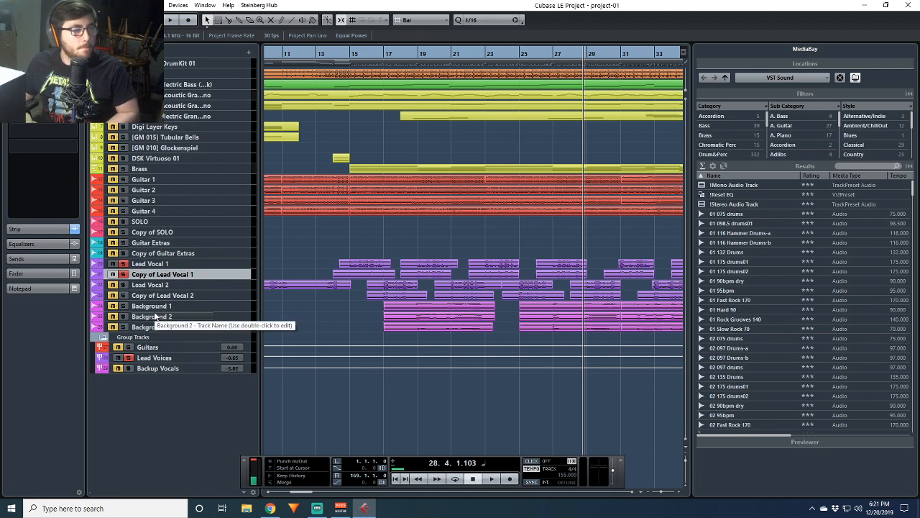
pyautogui.click(349, 54)
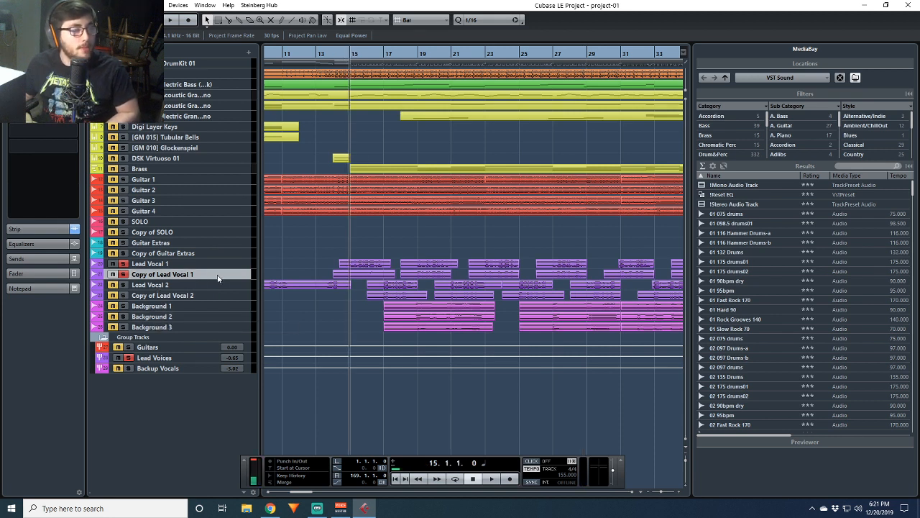
pyautogui.click(230, 264)
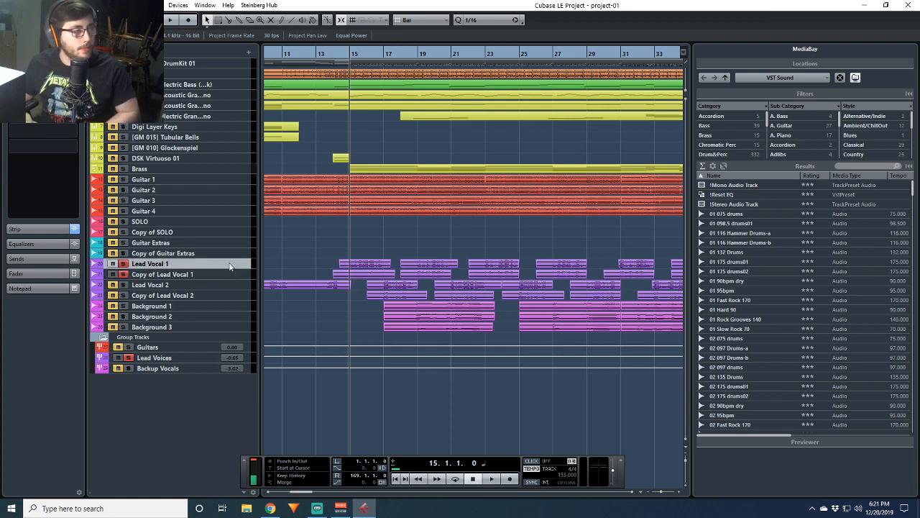
pyautogui.press('space')
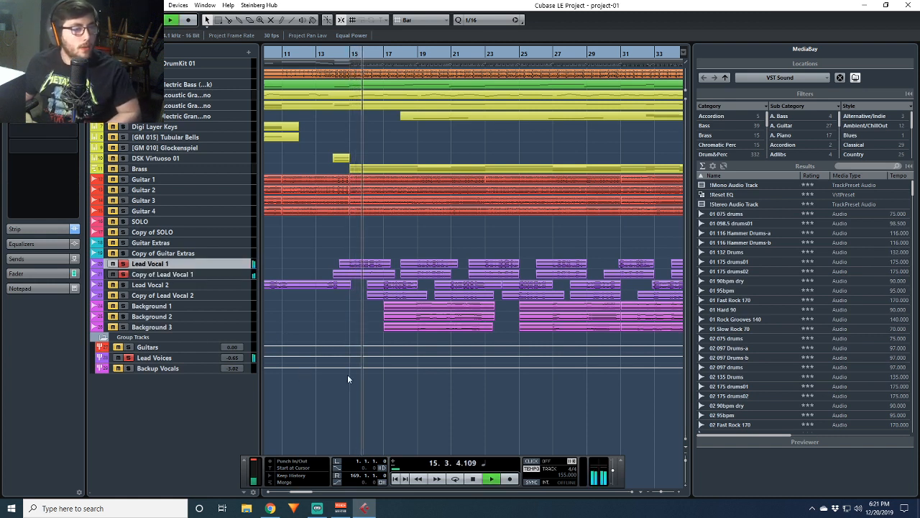
pyautogui.press('space')
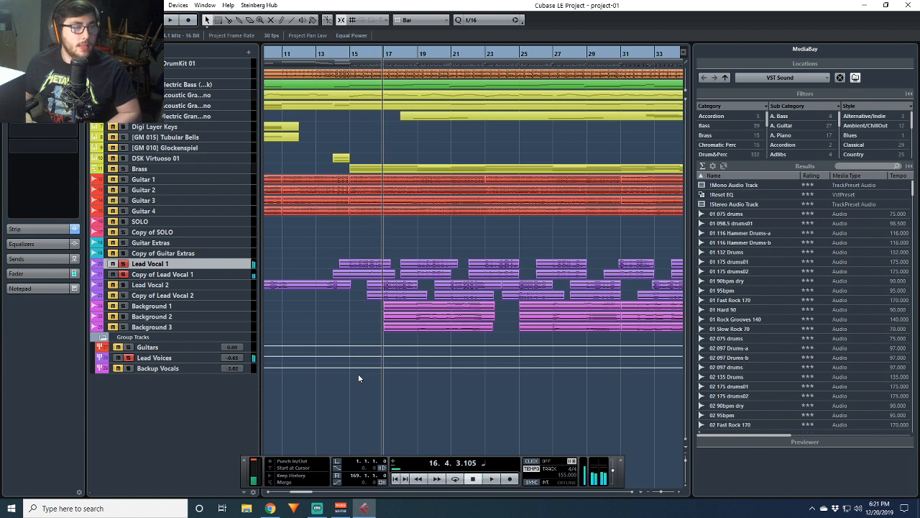
# Solo Lead Vocal 2 and Copy of Lead Vocal 2 alongside the Lead Vocal 1 pair and play from bar 15
pyautogui.click(209, 285)
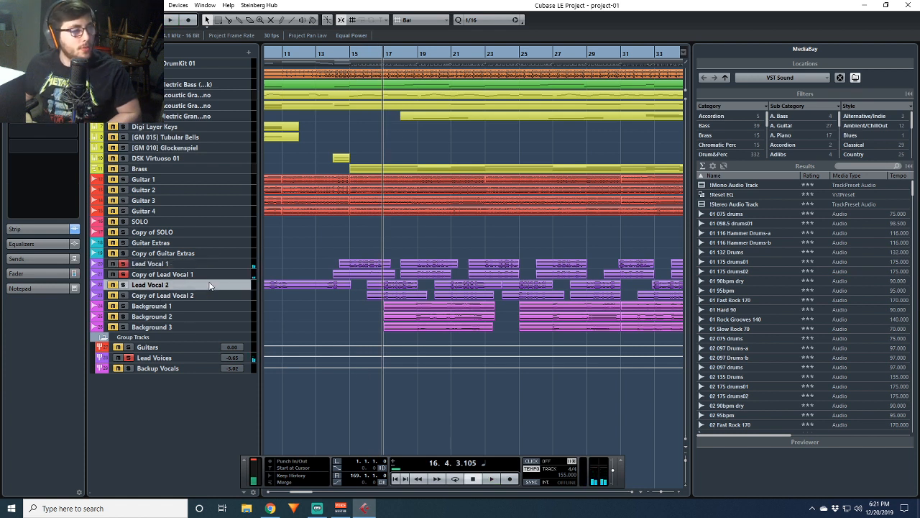
pyautogui.click(216, 295)
pyautogui.click(123, 285)
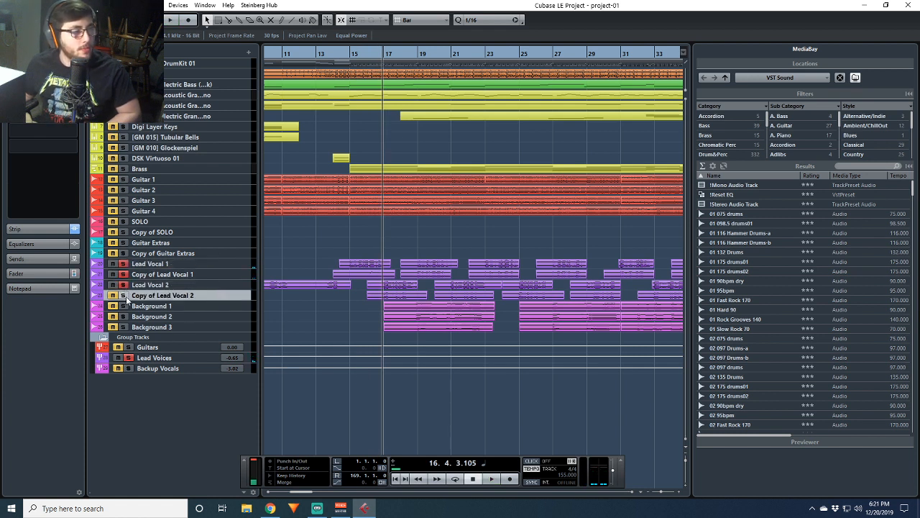
pyautogui.click(123, 296)
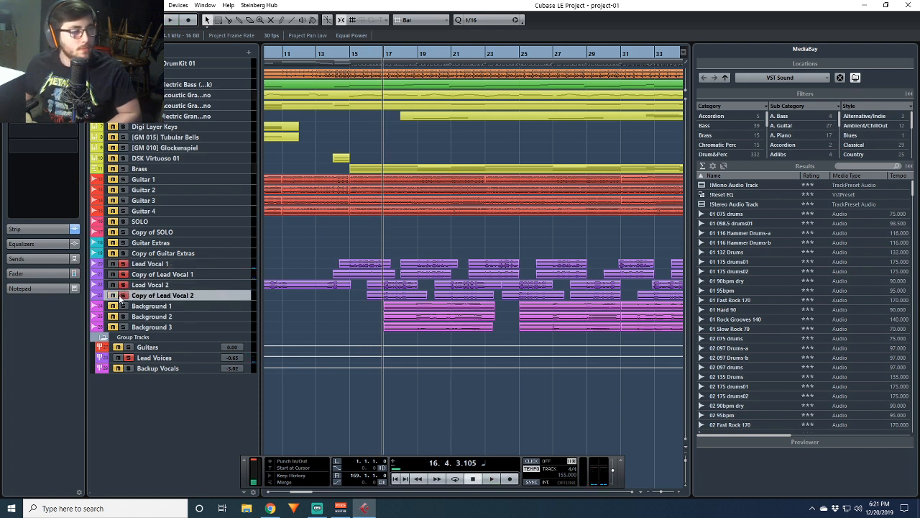
pyautogui.click(350, 62)
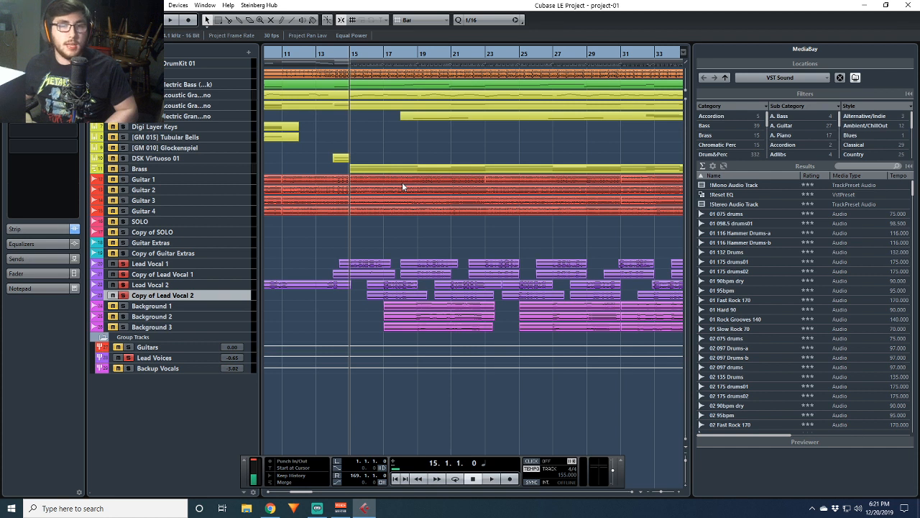
pyautogui.press('space')
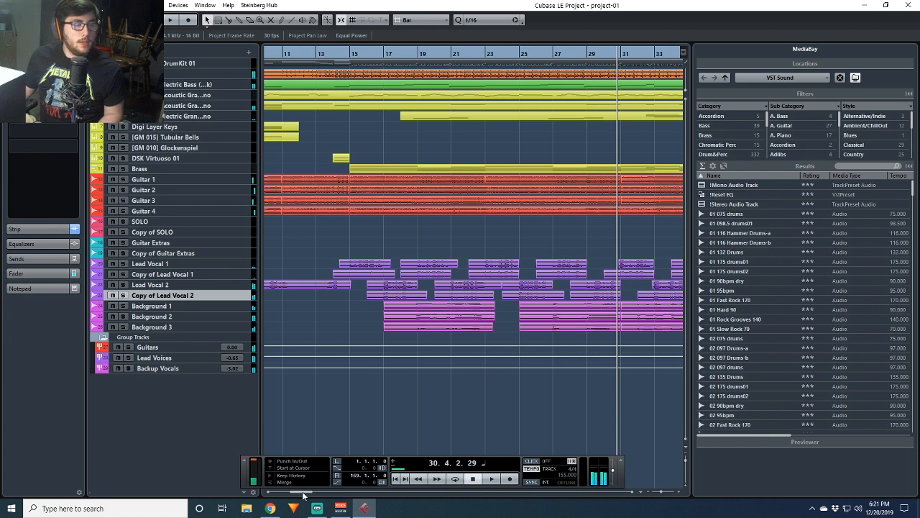
# Play the full mix from bar 35 and solo the Lead Vocal 1 and 2 tracks with their copies during playback
pyautogui.moveTo(303, 494); pyautogui.dragTo(305, 494)
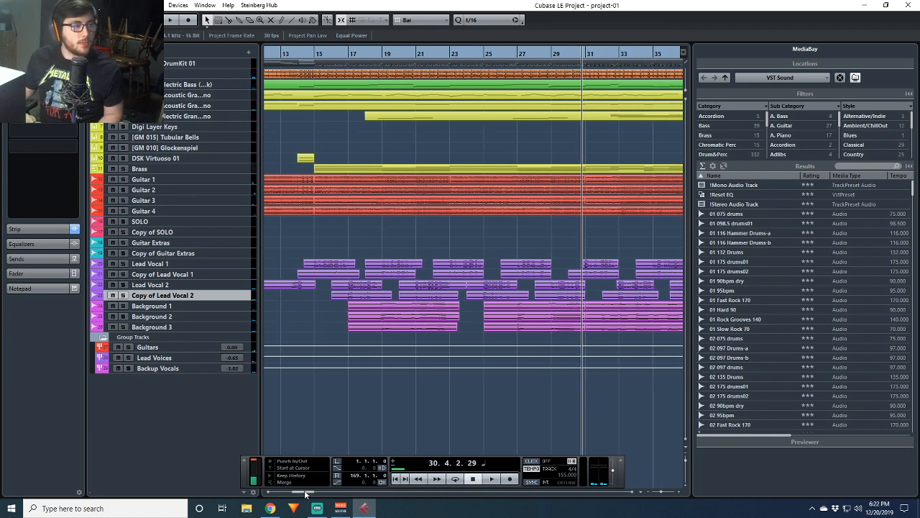
pyautogui.moveTo(305, 494); pyautogui.dragTo(315, 494)
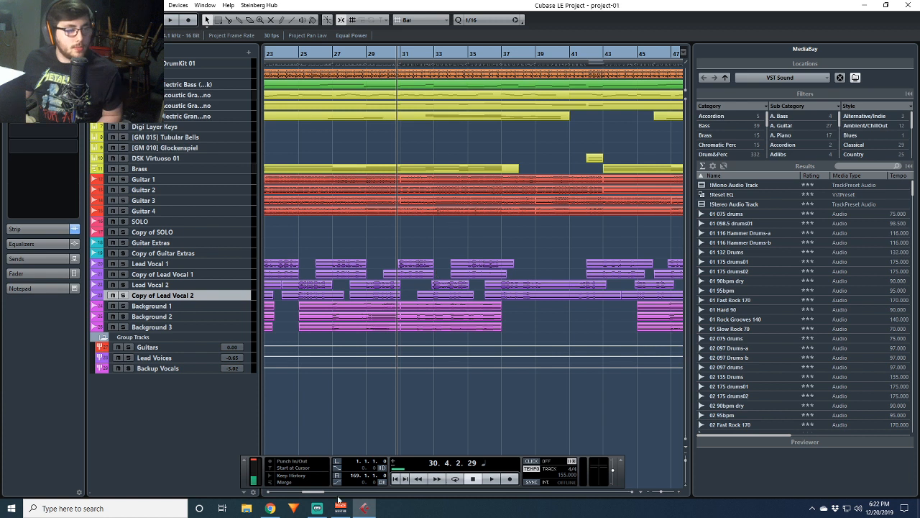
pyautogui.moveTo(316, 493); pyautogui.dragTo(321, 494)
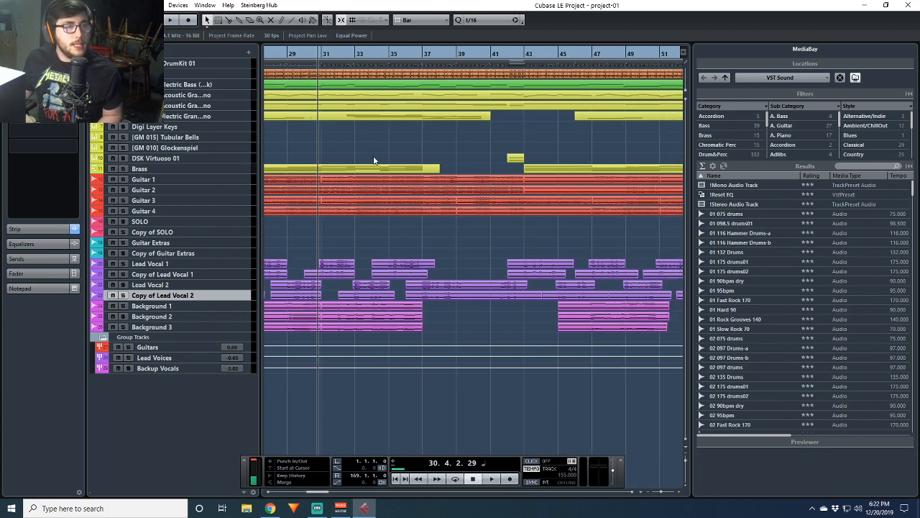
pyautogui.click(388, 53)
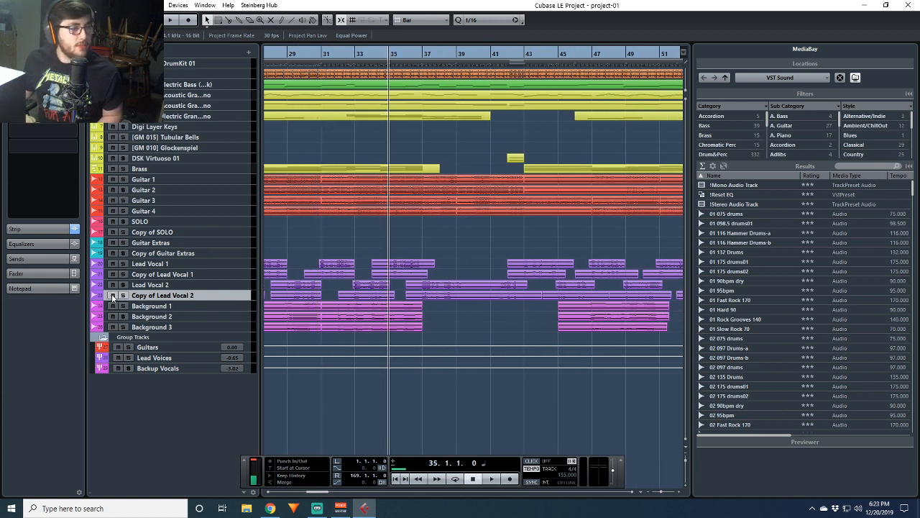
pyautogui.press('space')
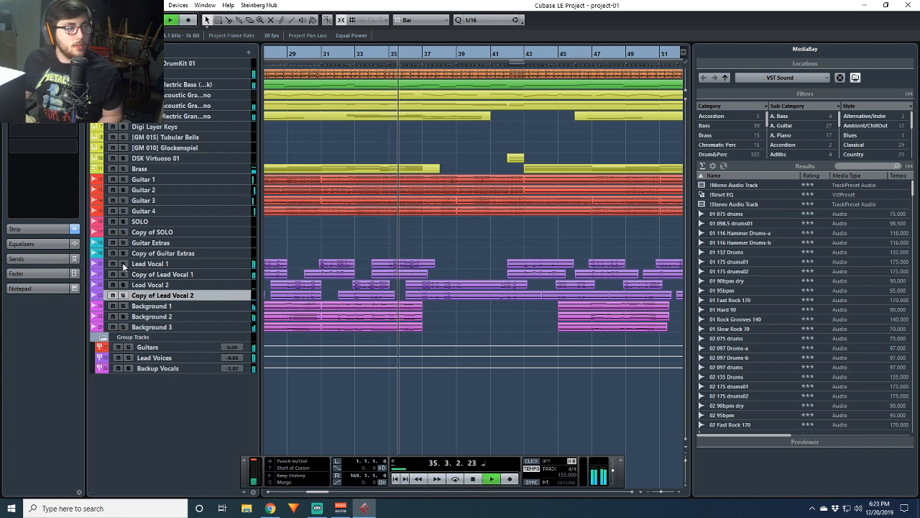
pyautogui.click(129, 358)
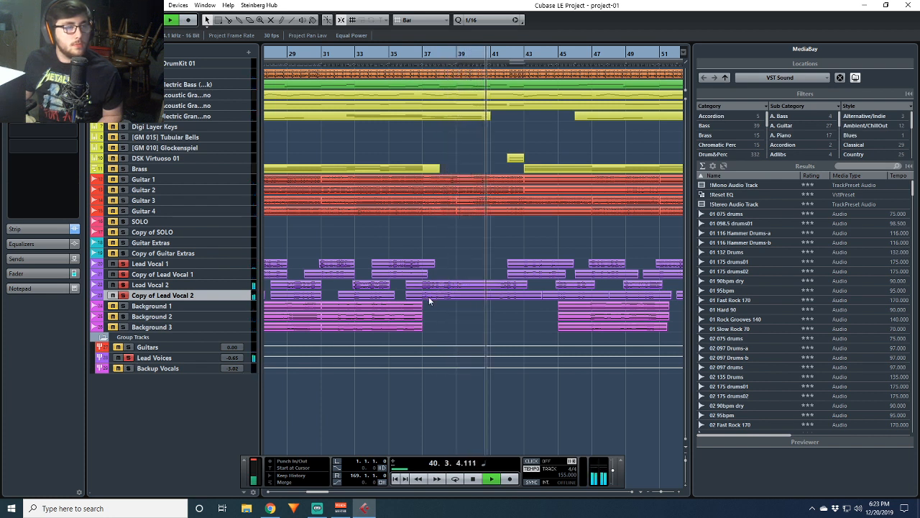
pyautogui.press('space')
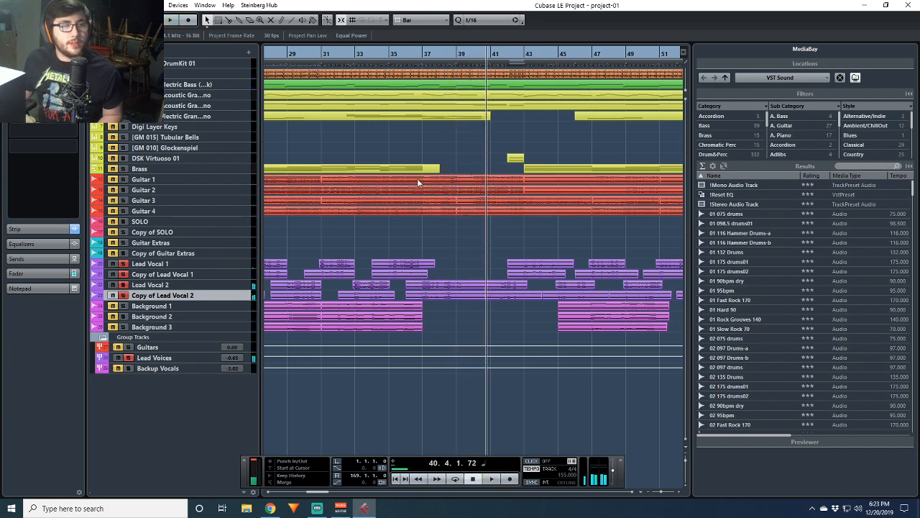
# Replay the four soloed lead vocal tracks several times from bar 37
pyautogui.click(425, 59)
pyautogui.press('space')
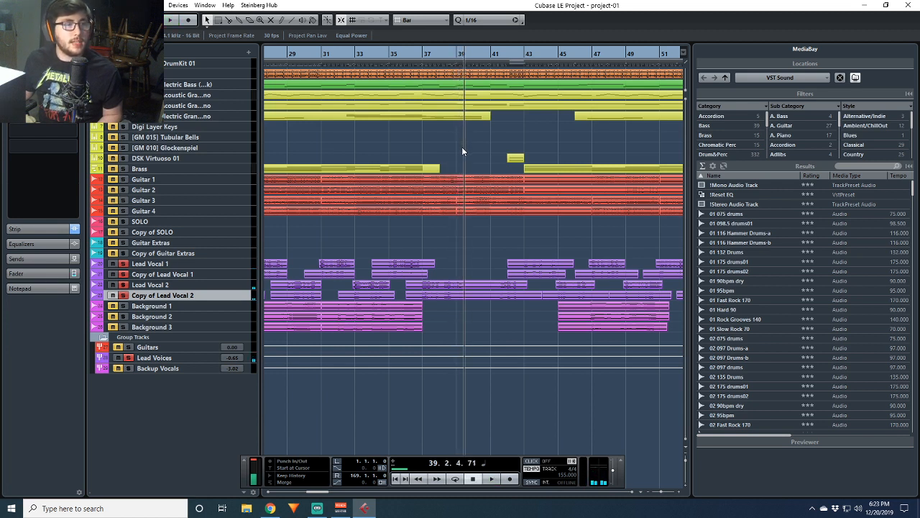
pyautogui.click(424, 59)
pyautogui.press('space')
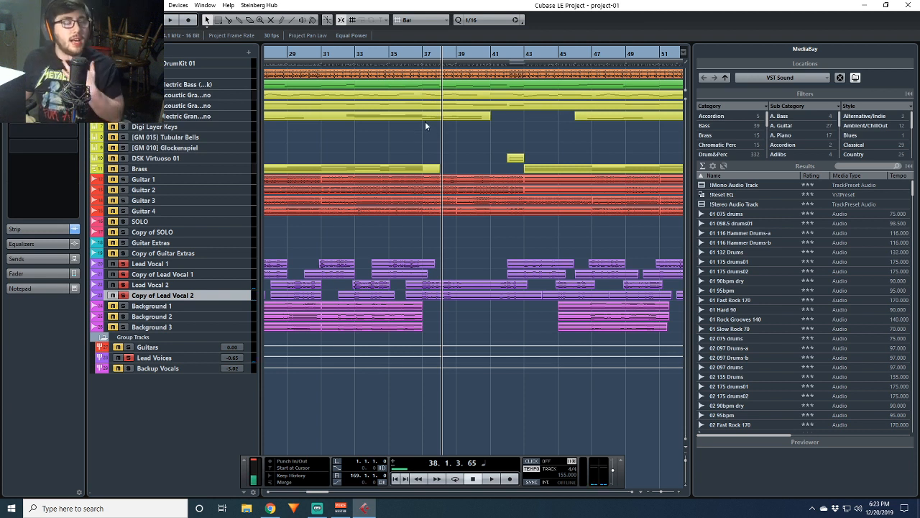
pyautogui.click(421, 58)
pyautogui.press('space')
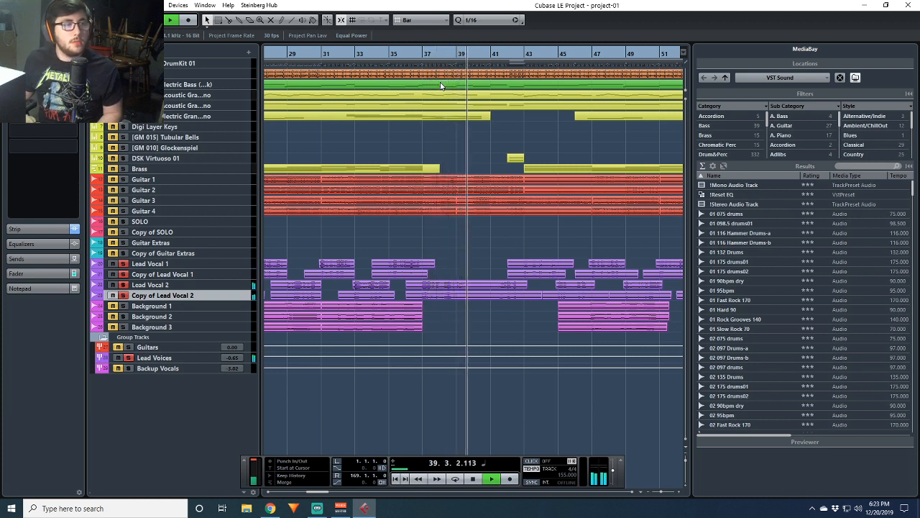
pyautogui.press('space')
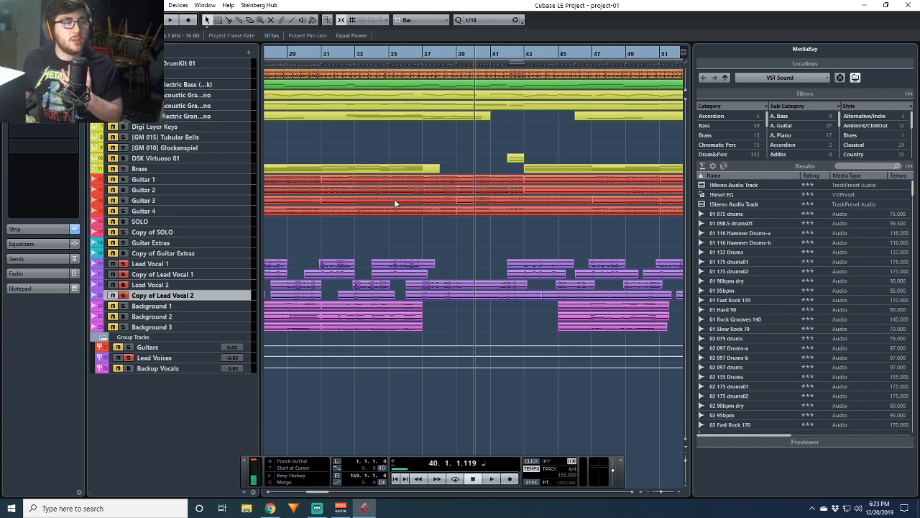
pyautogui.click(427, 63)
pyautogui.press('space')
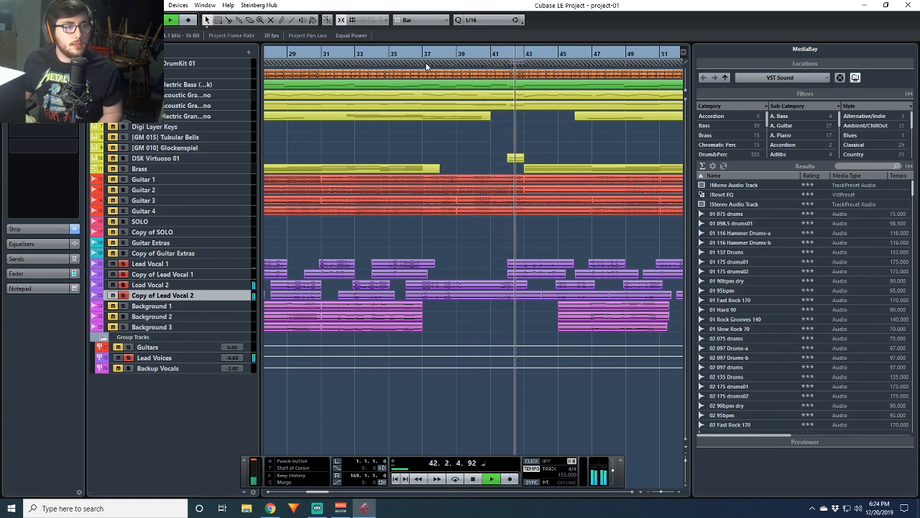
# Take the lead vocal tracks out of solo and replay the passage around bar 37 with the full mix
pyautogui.click(425, 65)
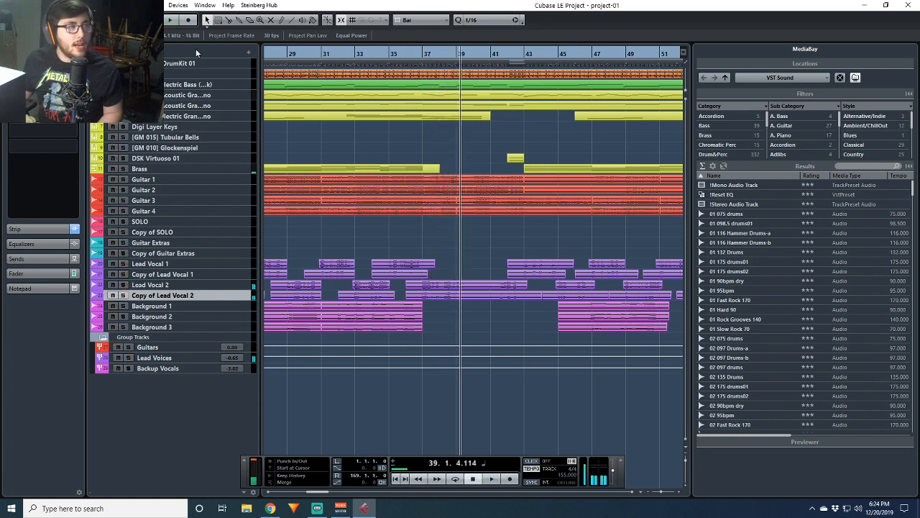
pyautogui.click(407, 56)
pyautogui.press('space')
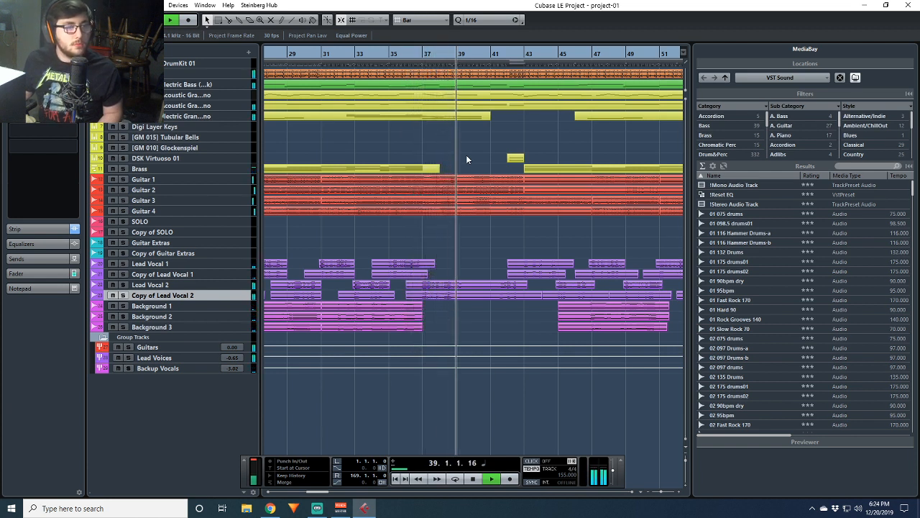
pyautogui.press('space')
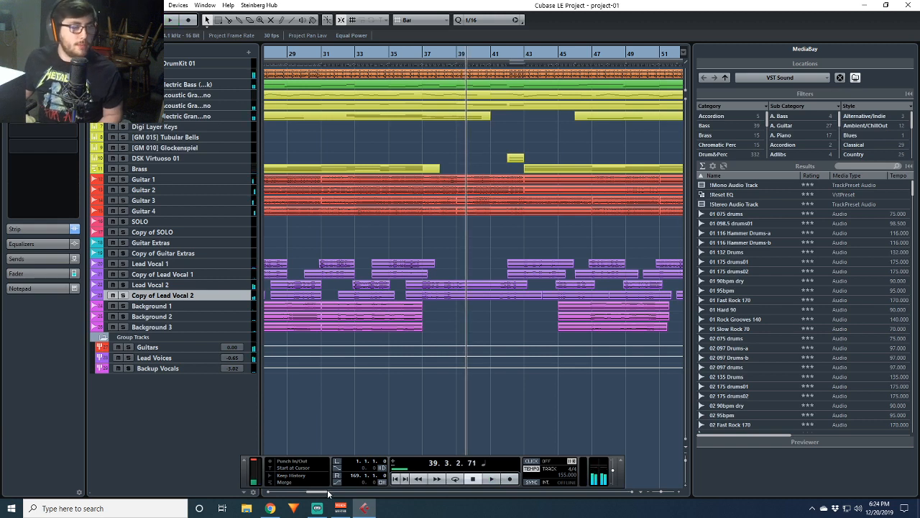
# Play the full mix from bar 71
pyautogui.moveTo(323, 494); pyautogui.dragTo(358, 491)
pyautogui.click(367, 54)
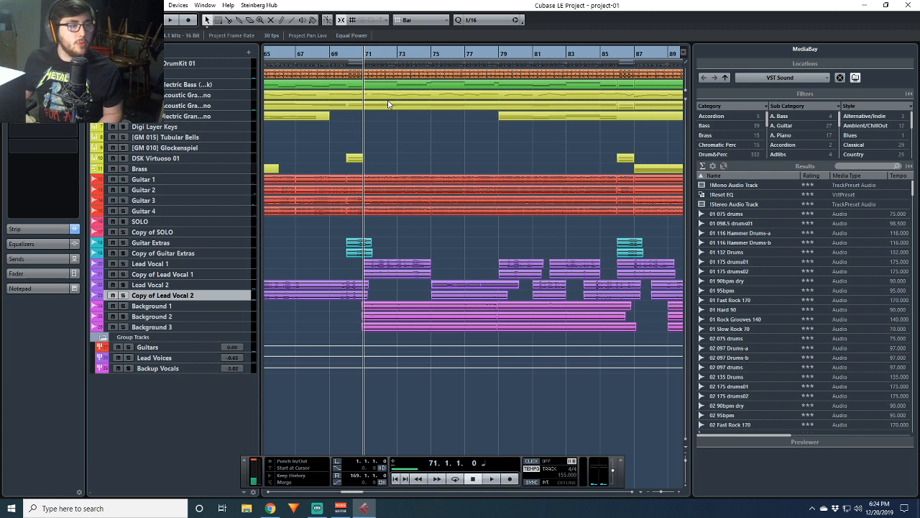
pyautogui.press('space')
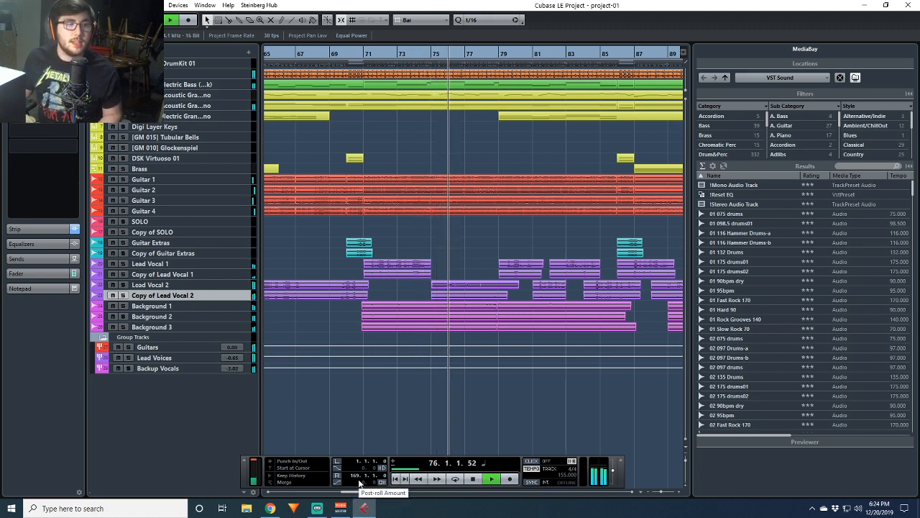
pyautogui.press('space')
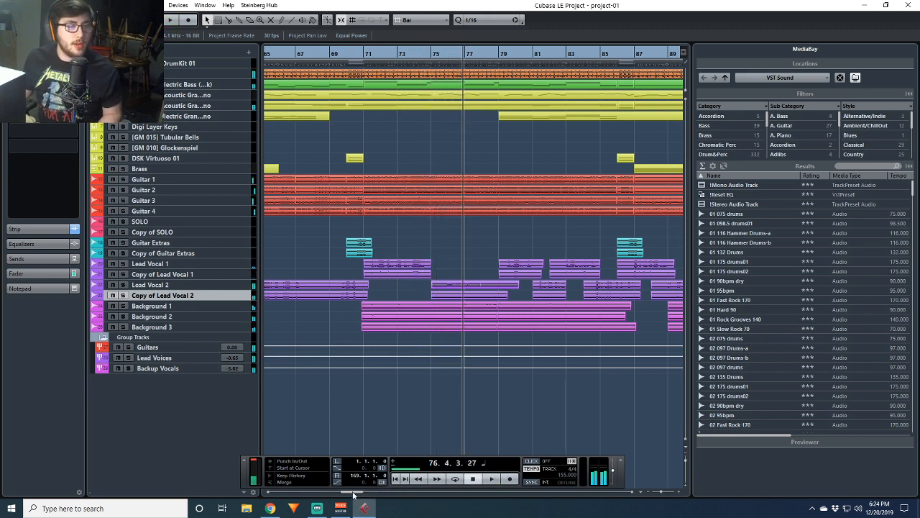
# Play from bar 75 with only Copy of Lead Vocal 2 and Background 1 soloed, and replay the same passage
pyautogui.moveTo(352, 493); pyautogui.dragTo(350, 493)
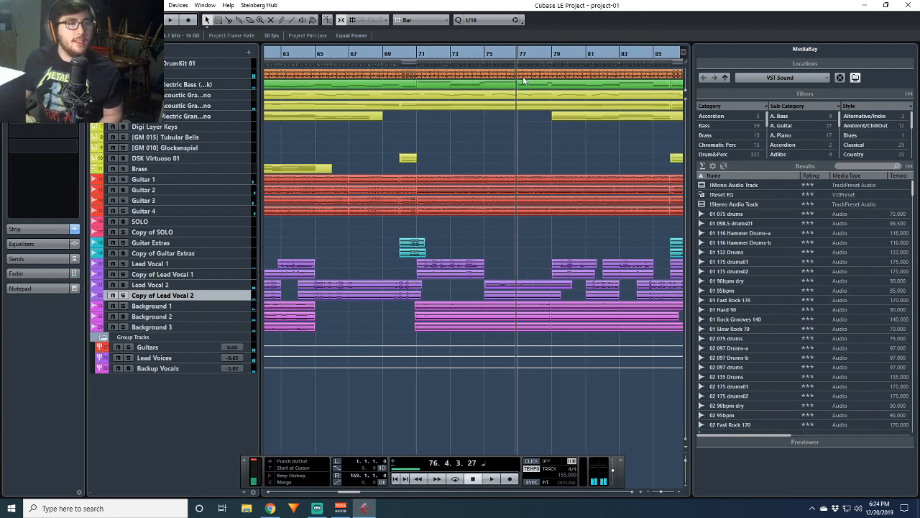
pyautogui.click(485, 54)
pyautogui.press('space')
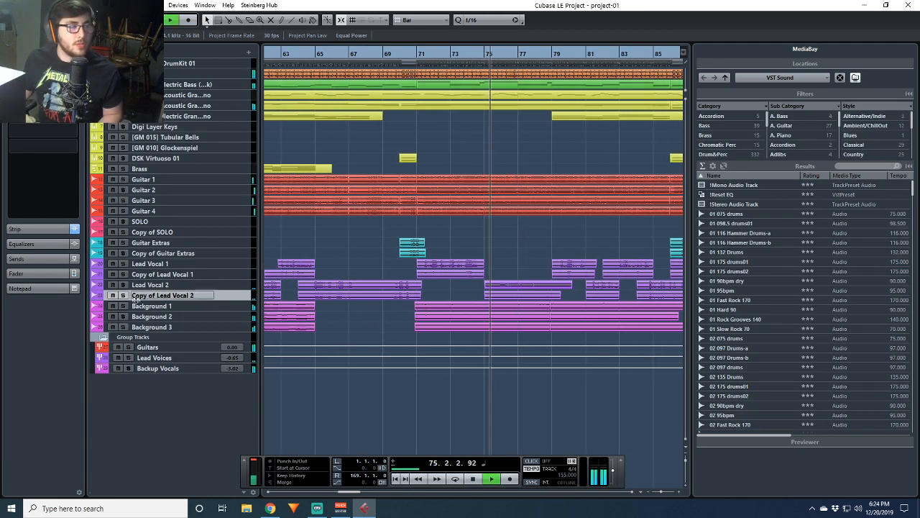
pyautogui.click(123, 295)
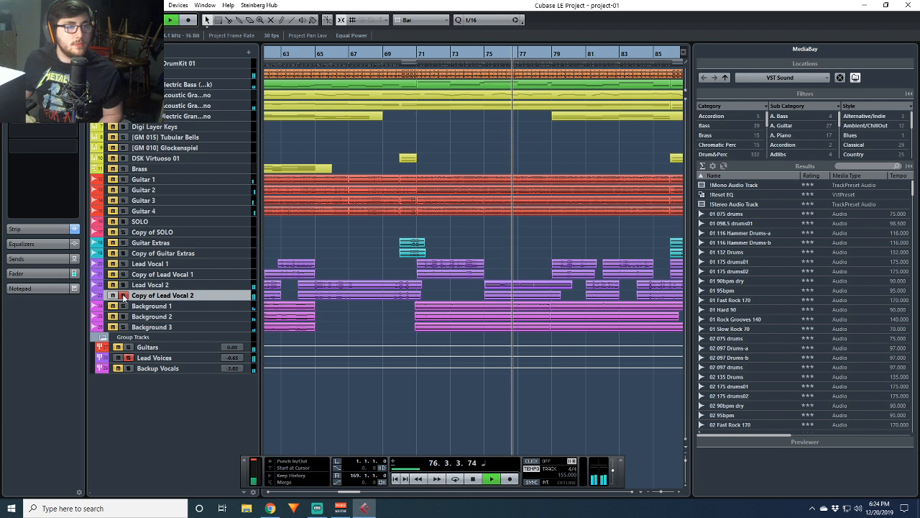
pyautogui.click(123, 307)
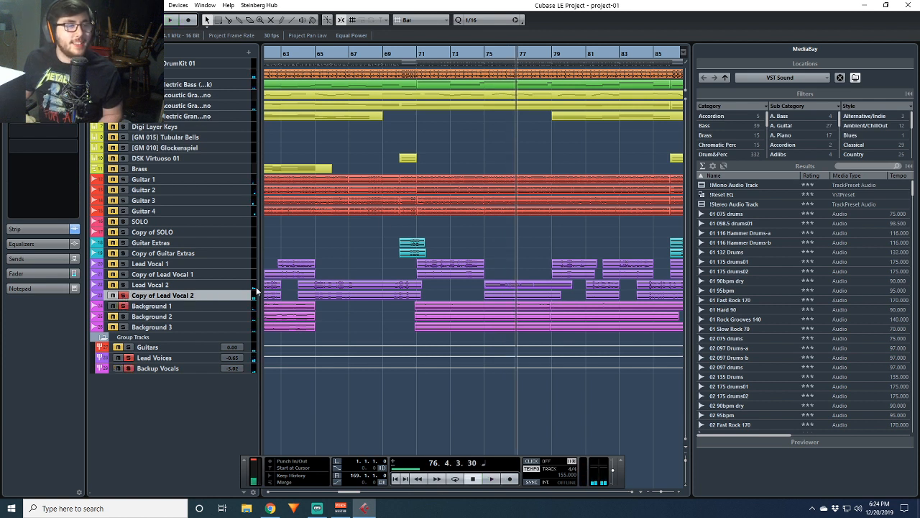
pyautogui.click(486, 55)
pyautogui.press('space')
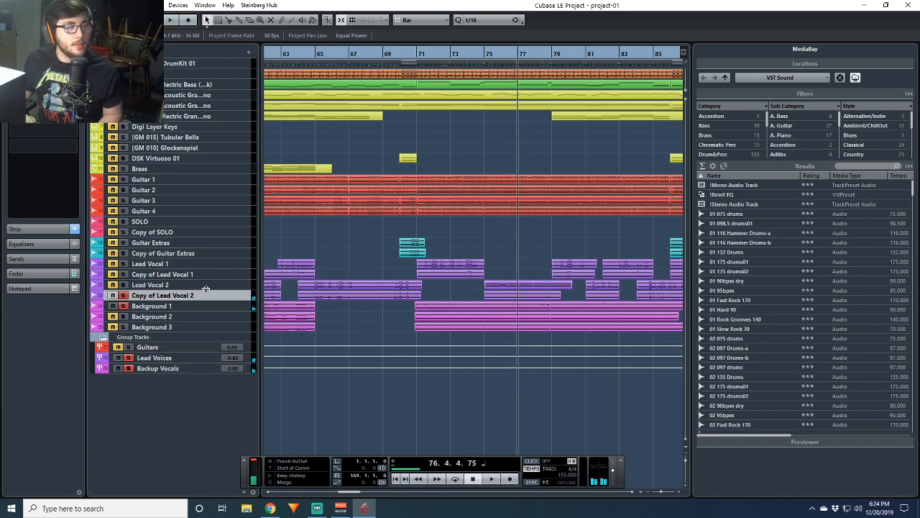
# Clear the solos on Copy of Lead Vocal 2 and Background 1 and replay the full mix from bar 75
pyautogui.click(123, 295)
pyautogui.press('space')
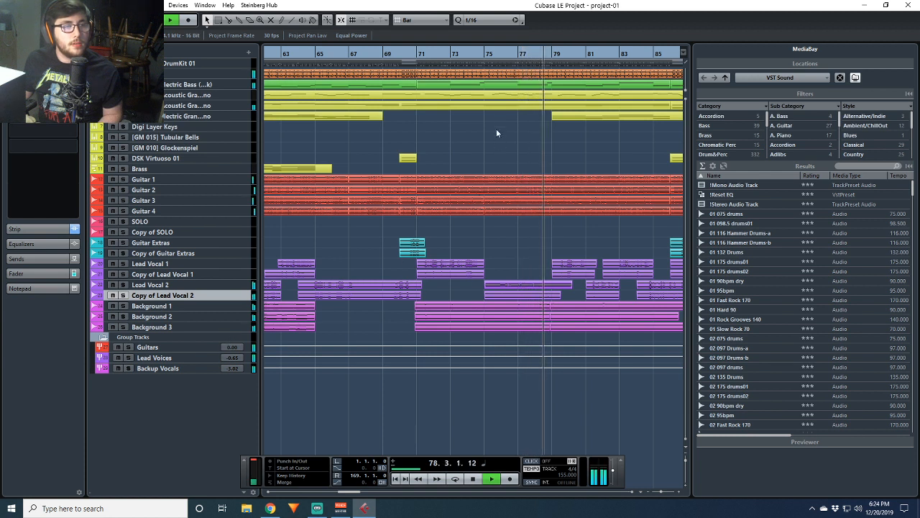
pyautogui.press('space')
pyautogui.click(484, 59)
pyautogui.press('space')
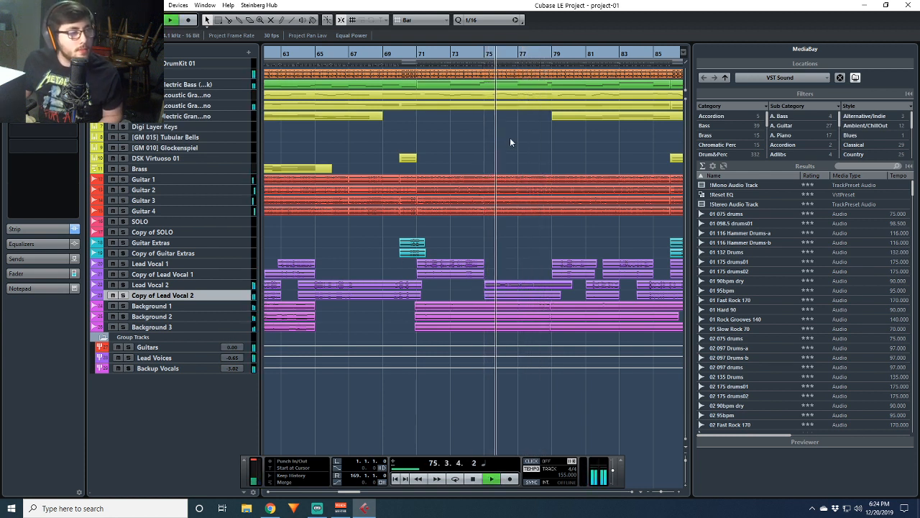
pyautogui.press('space')
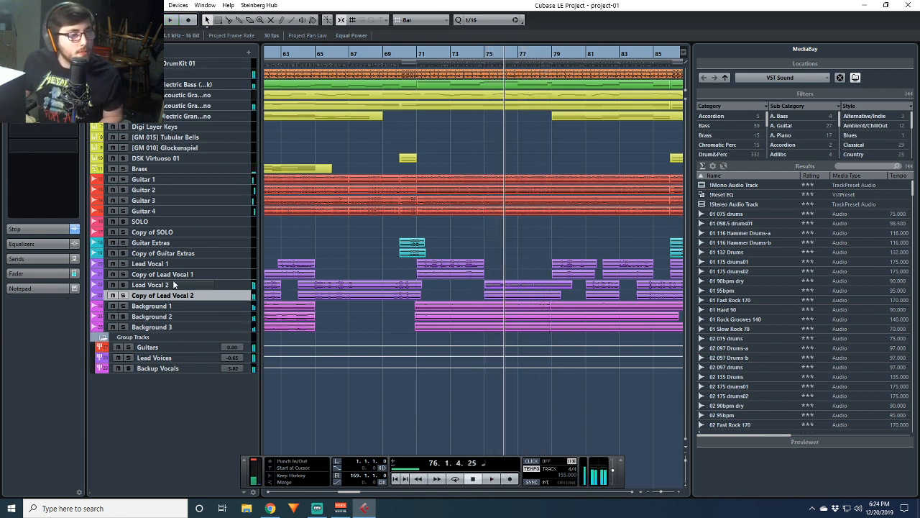
# Solo Lead Vocal 2 and Copy of Lead Vocal 2 and play the pair from bar 75
pyautogui.click(123, 285)
pyautogui.press('space')
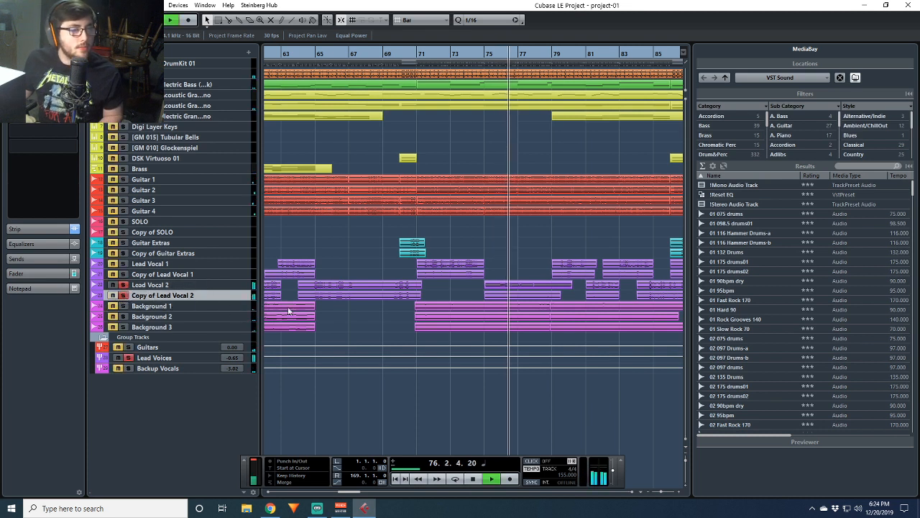
pyautogui.press('space')
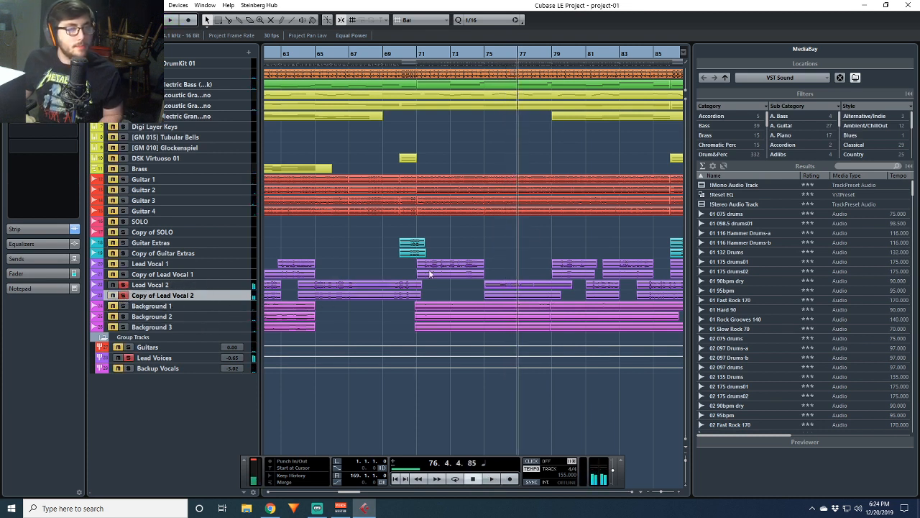
pyautogui.click(487, 57)
pyautogui.press('space')
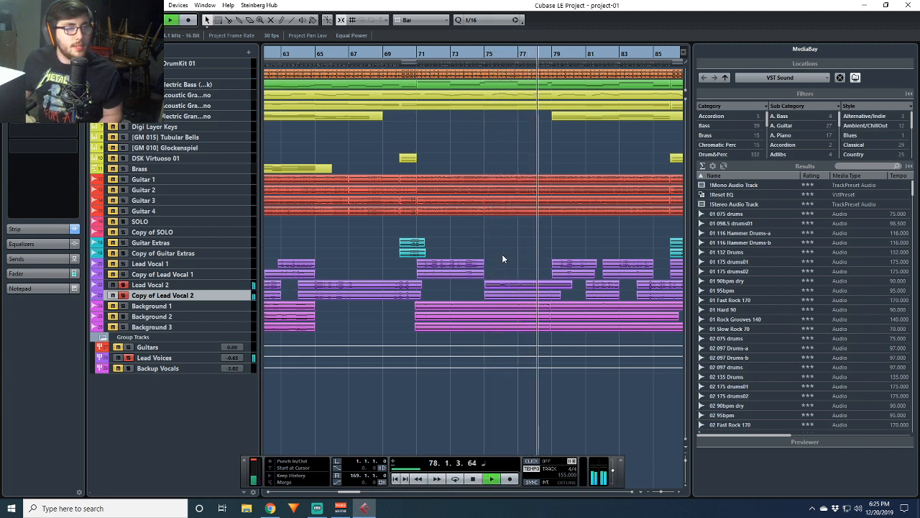
pyautogui.press('space')
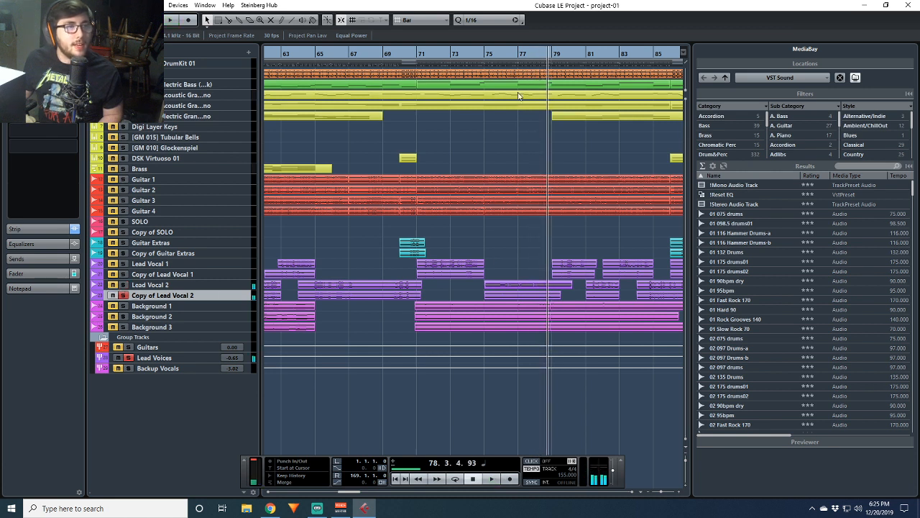
# Take Lead Vocal 2 out of solo and play only Copy of Lead Vocal 2 from bar 75
pyautogui.click(482, 54)
pyautogui.press('space')
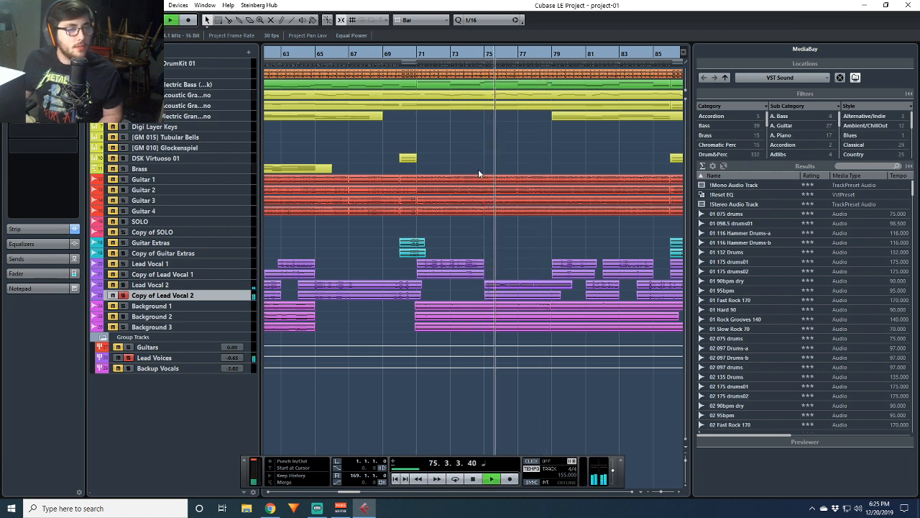
pyautogui.press('space')
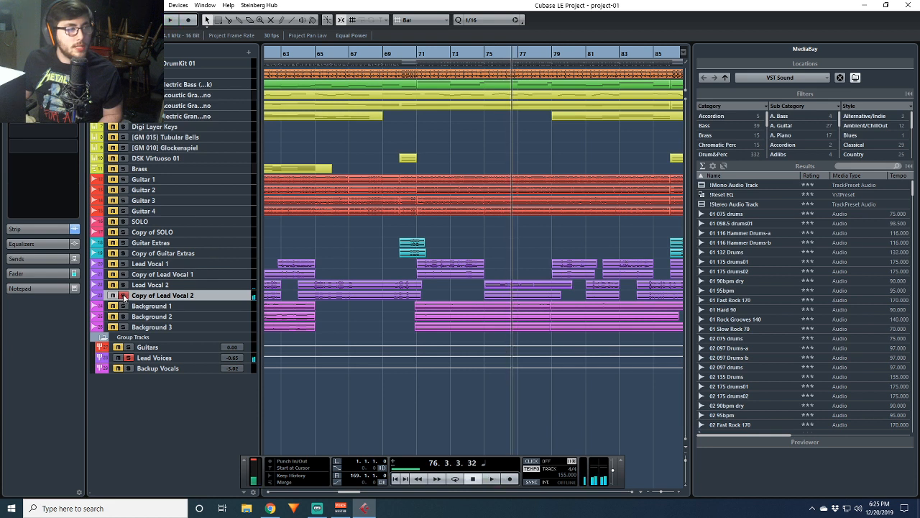
# Solo Lead Vocal 2 in place of Copy of Lead Vocal 2 and play it alone from bar 75
pyautogui.click(125, 285)
pyautogui.click(489, 54)
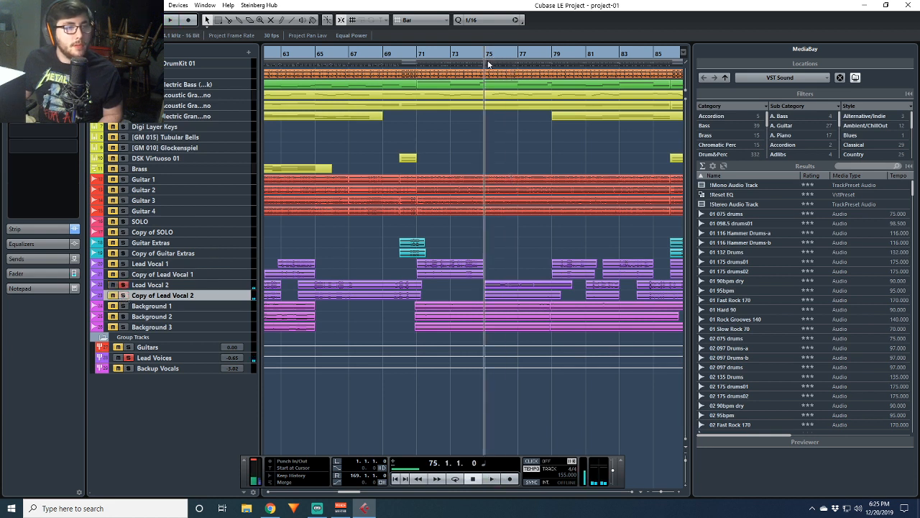
pyautogui.click(167, 286)
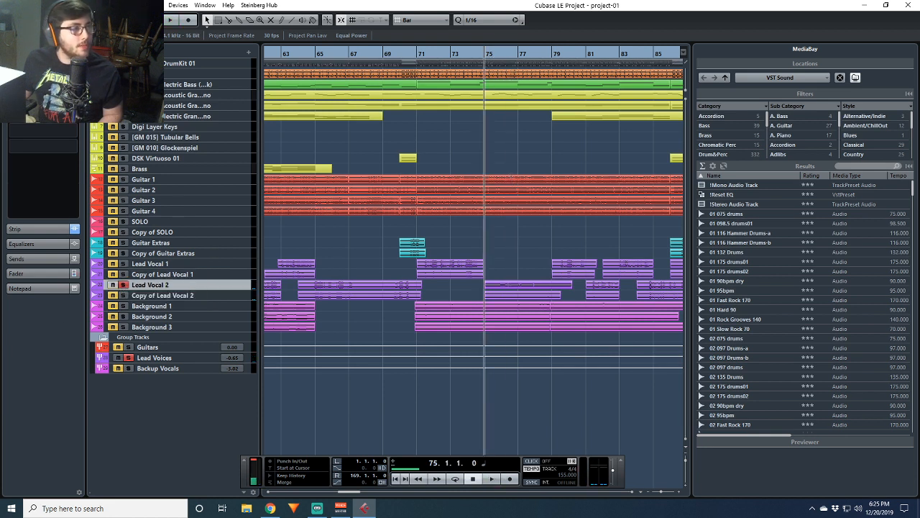
pyautogui.press('space')
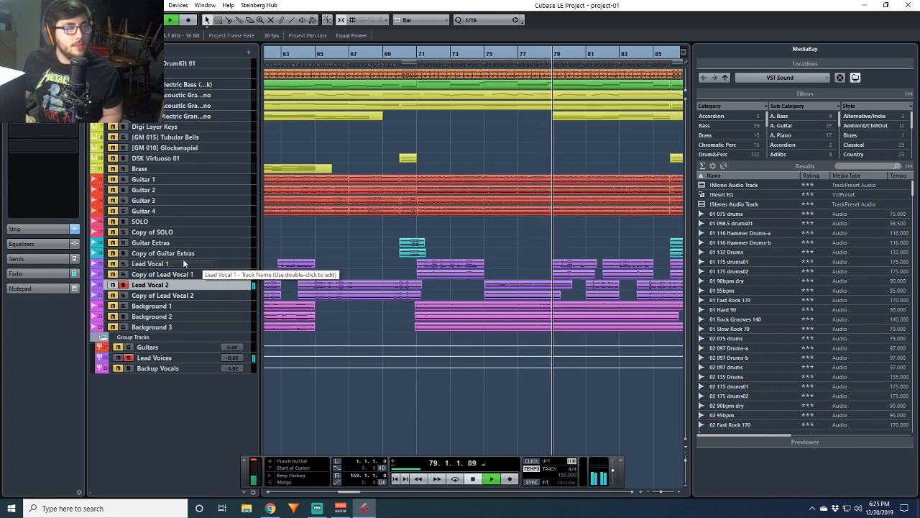
# Take Lead Vocal 2 out of solo and replay the full mix from bar 75
pyautogui.press('space')
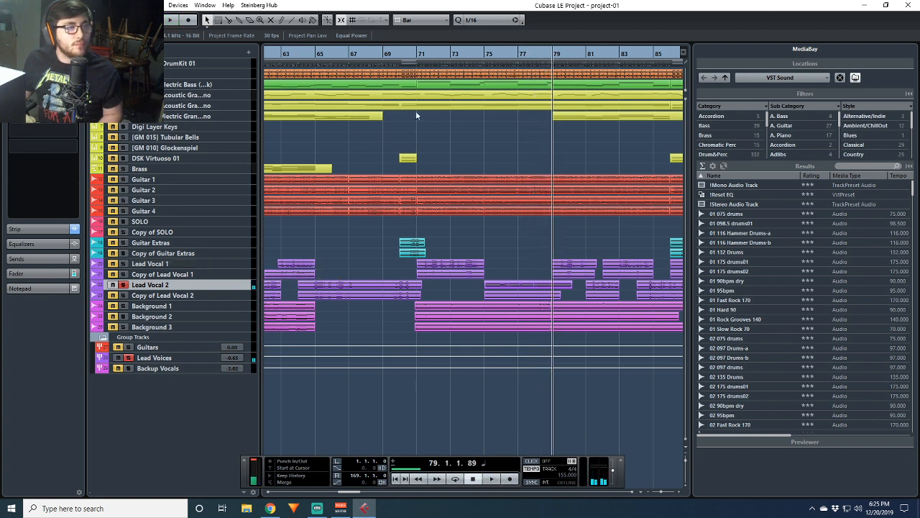
pyautogui.press('KP_0')
pyautogui.click(123, 284)
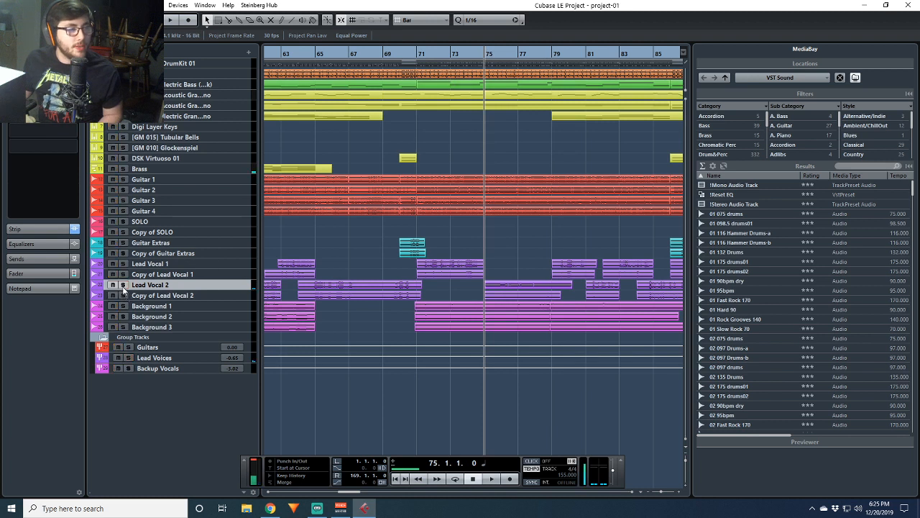
pyautogui.press('space')
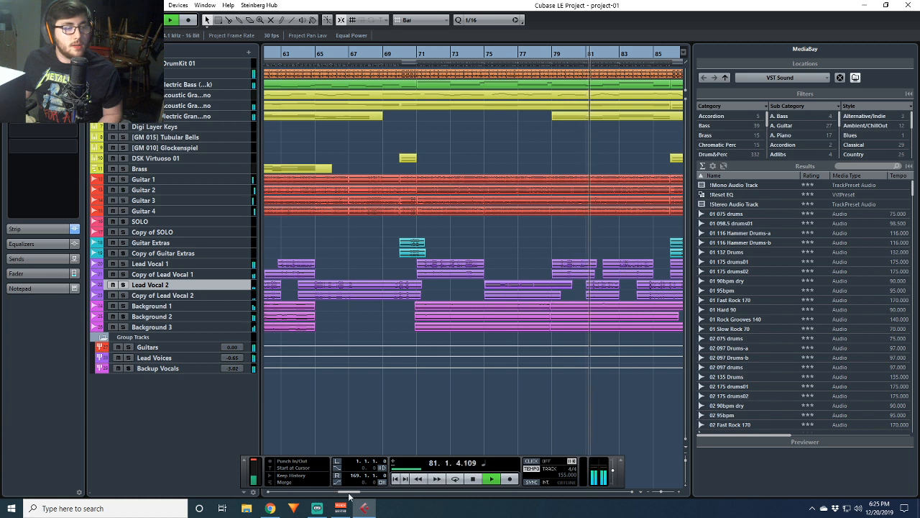
pyautogui.moveTo(350, 492); pyautogui.dragTo(362, 493)
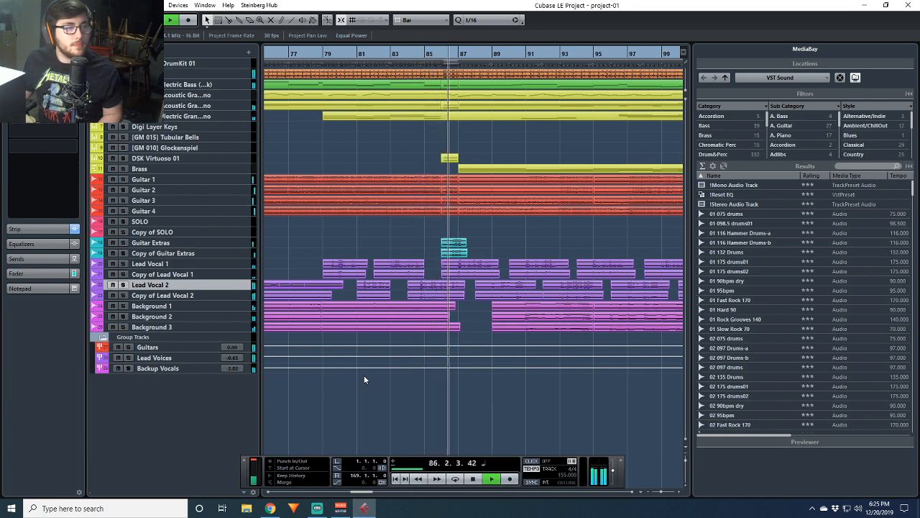
pyautogui.press('space')
# Solo Lead Vocal 2 and Copy of Lead Vocal 2, play the pair from bar 85, and clear both solos
pyautogui.click(124, 286)
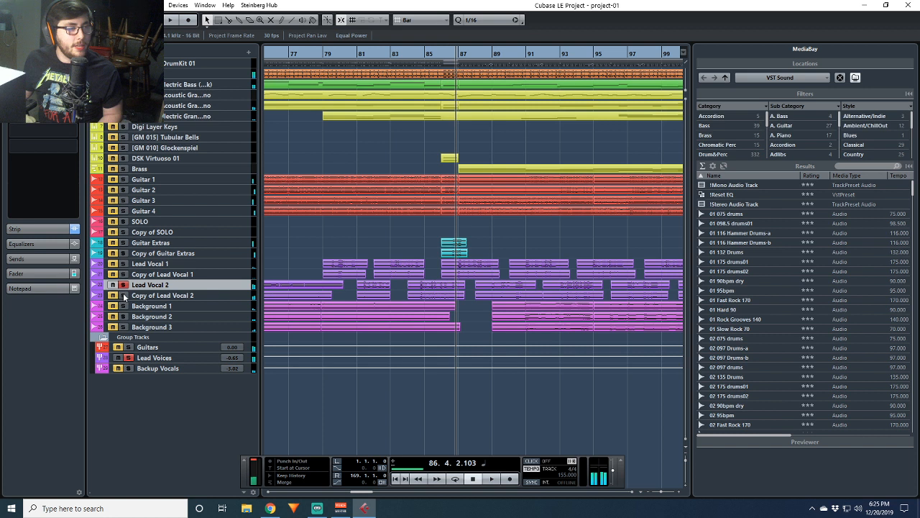
pyautogui.click(425, 53)
pyautogui.press('space')
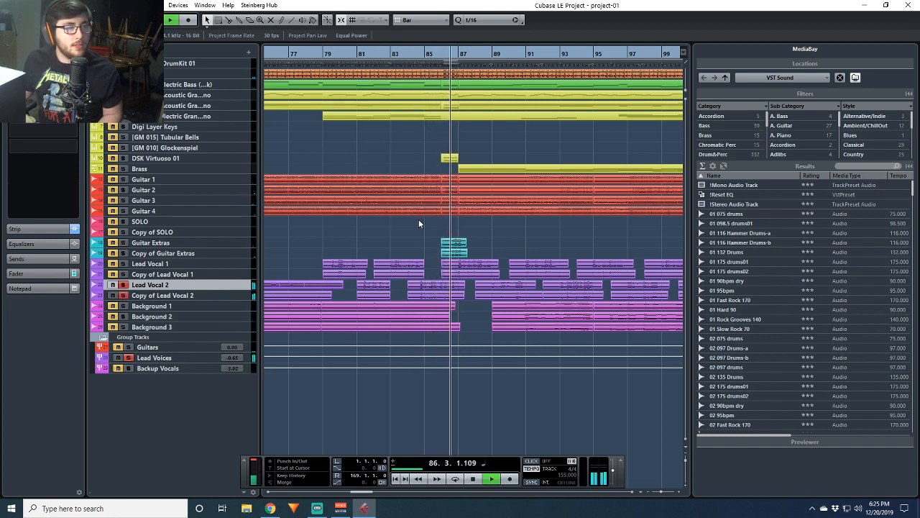
pyautogui.press('space')
pyautogui.click(122, 286)
pyautogui.click(123, 295)
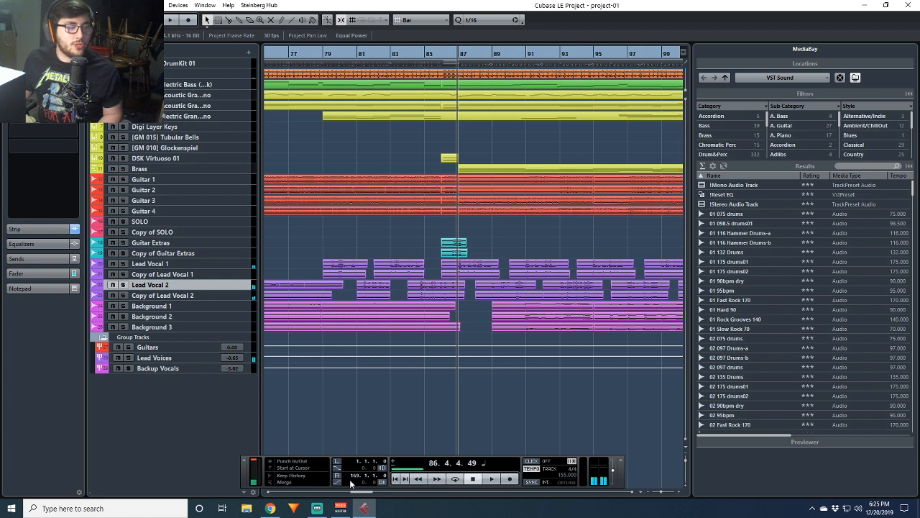
# Show the equalizer settings of the Lead Voices group and compare them with those of the Backup Vocals group
pyautogui.moveTo(363, 493); pyautogui.dragTo(316, 495)
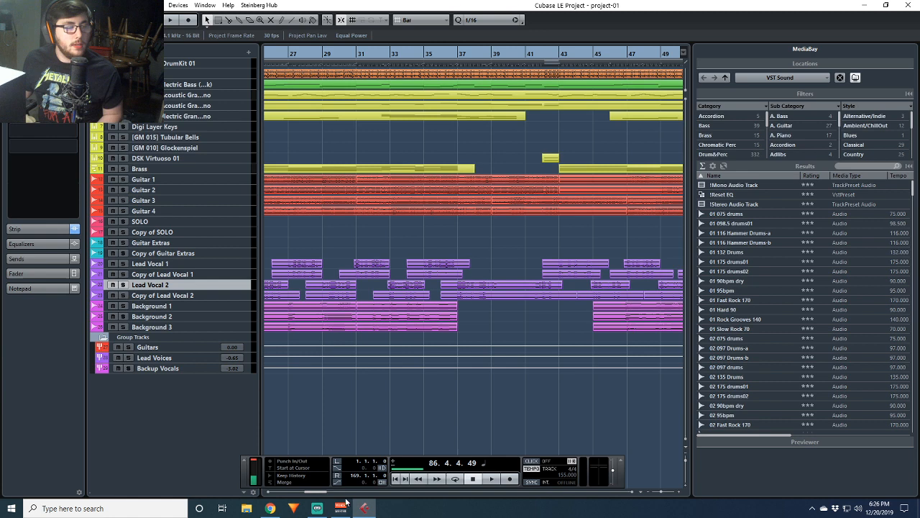
pyautogui.moveTo(313, 493)
pyautogui.mouseDown()
pyautogui.moveTo(362, 496)
pyautogui.moveTo(321, 502)
pyautogui.mouseUp()
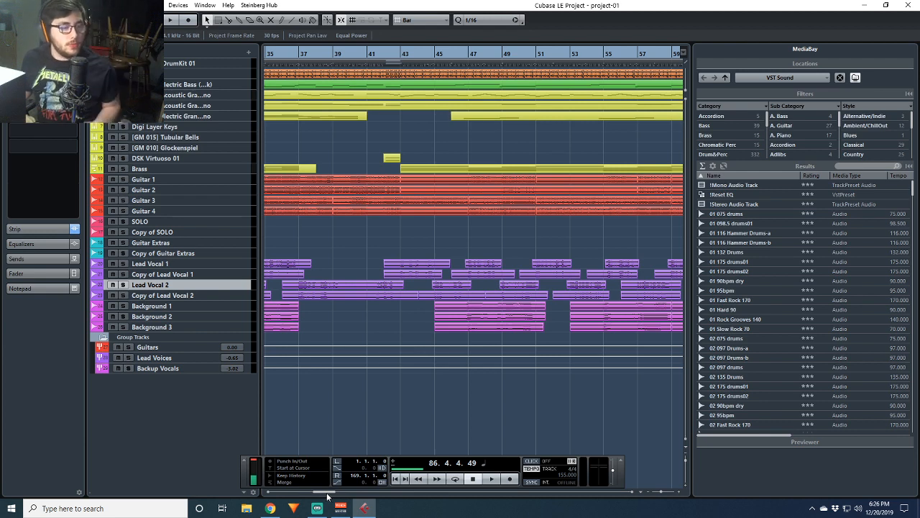
pyautogui.moveTo(327, 496); pyautogui.dragTo(304, 495)
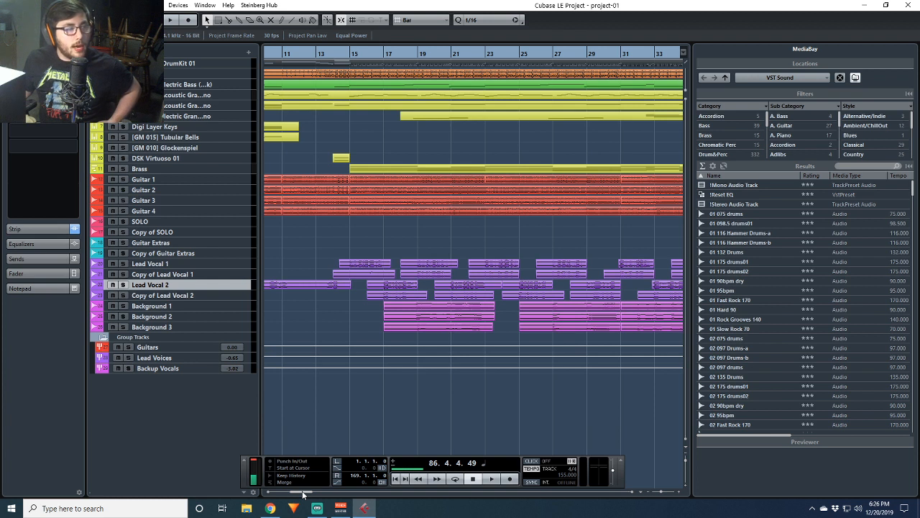
pyautogui.click(189, 358)
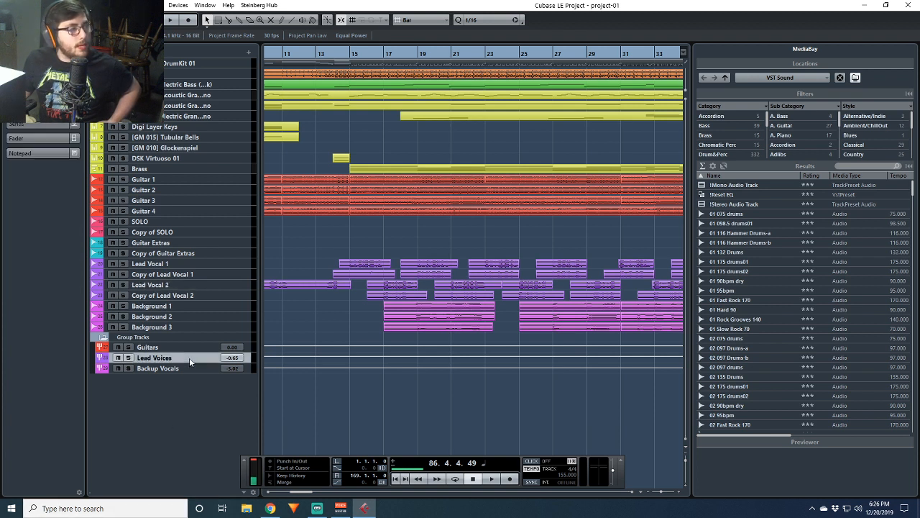
pyautogui.click(57, 108)
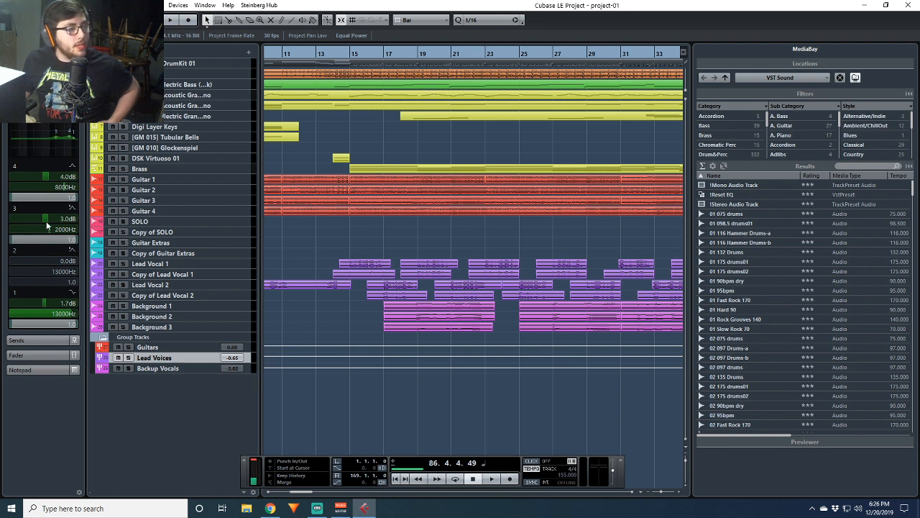
pyautogui.click(197, 368)
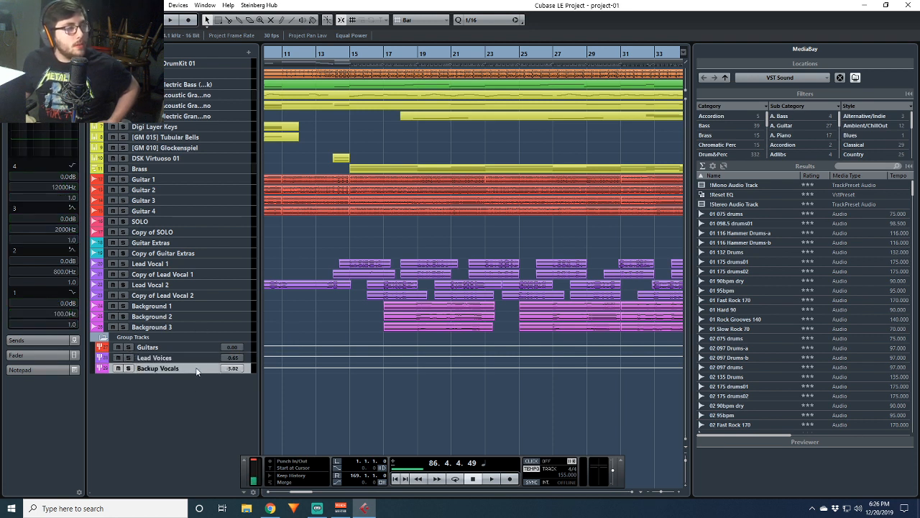
pyautogui.click(199, 358)
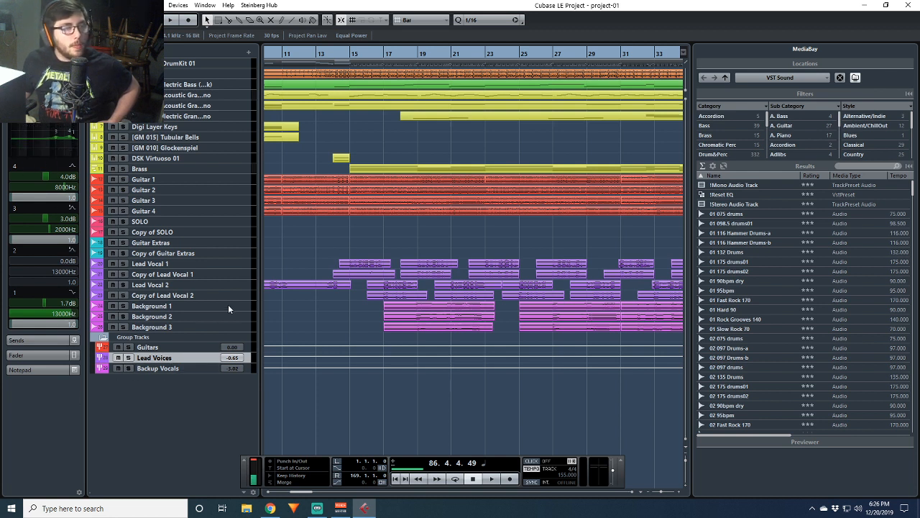
# Look through the Background 1, 2 and 3 tracks and check the RoomWorks SE reverb settings on Background 1
pyautogui.click(207, 305)
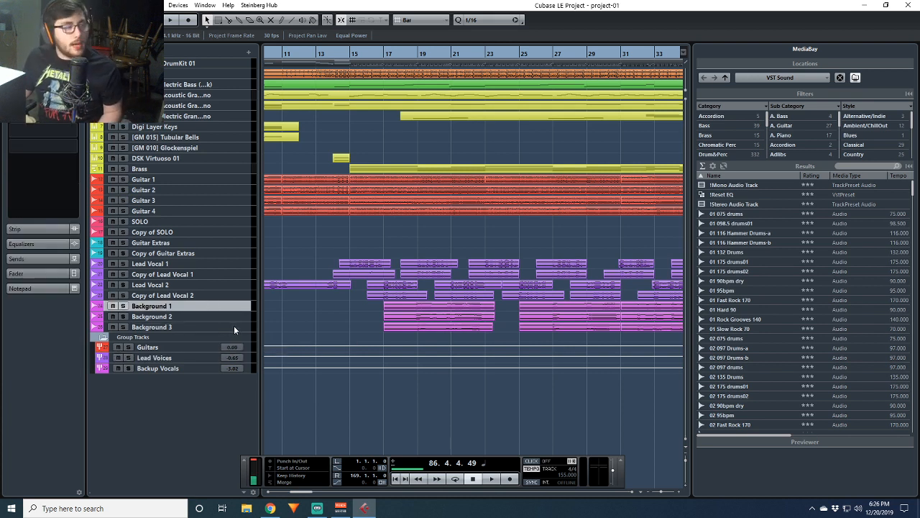
pyautogui.keyDown('shift'); pyautogui.click(234, 325); pyautogui.keyUp('shift')
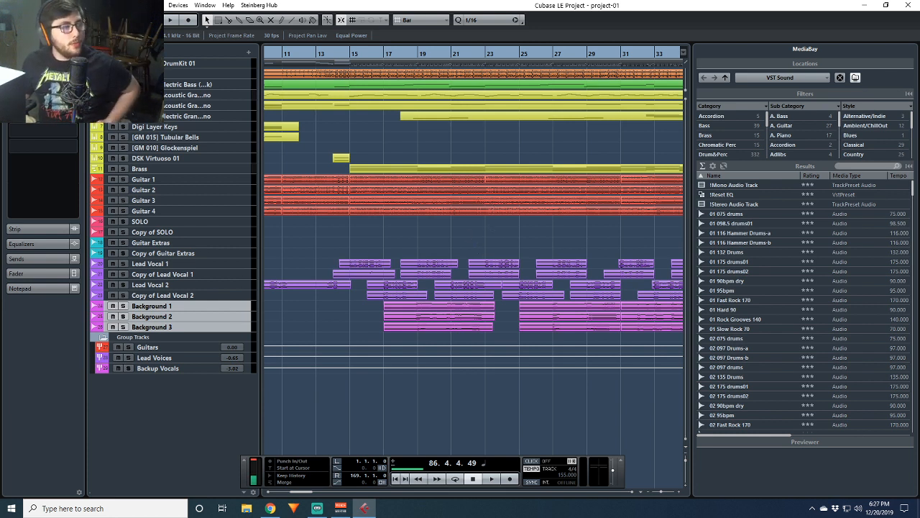
pyautogui.doubleClick(192, 318)
pyautogui.click(215, 327)
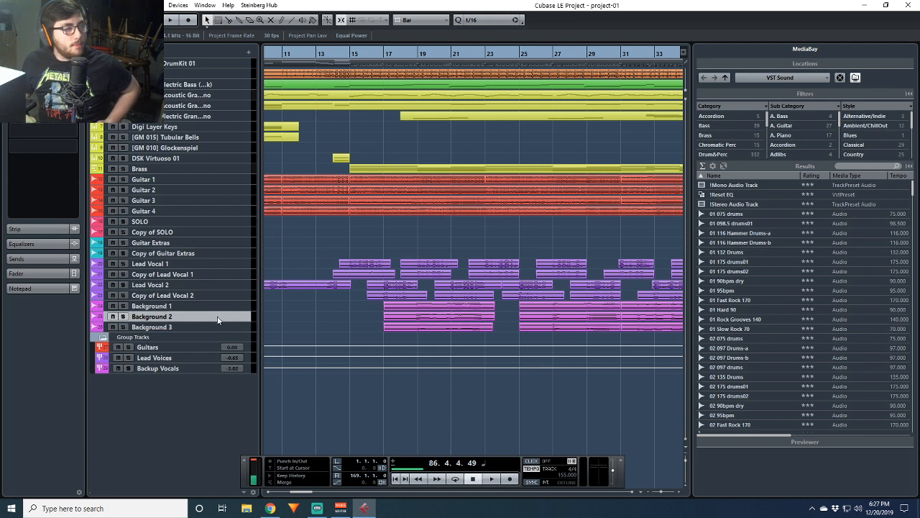
pyautogui.click(217, 305)
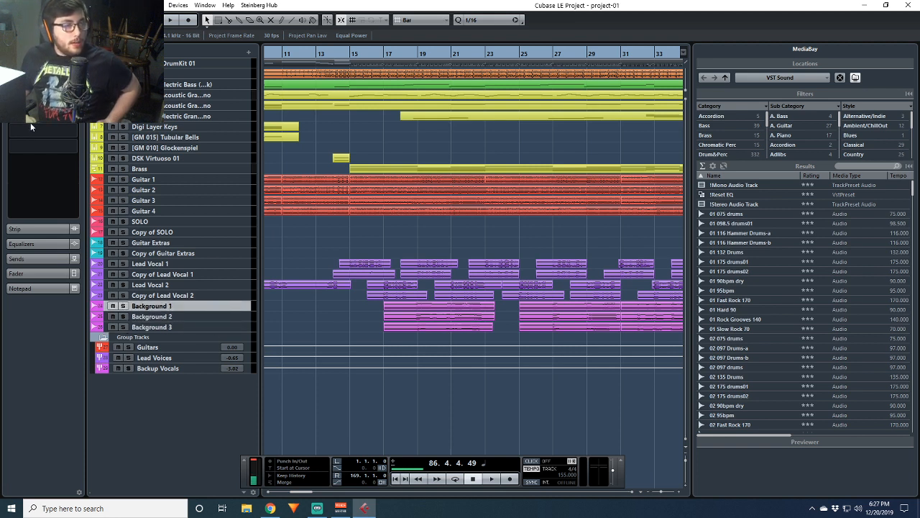
pyautogui.click(192, 318)
pyautogui.click(196, 328)
pyautogui.click(187, 307)
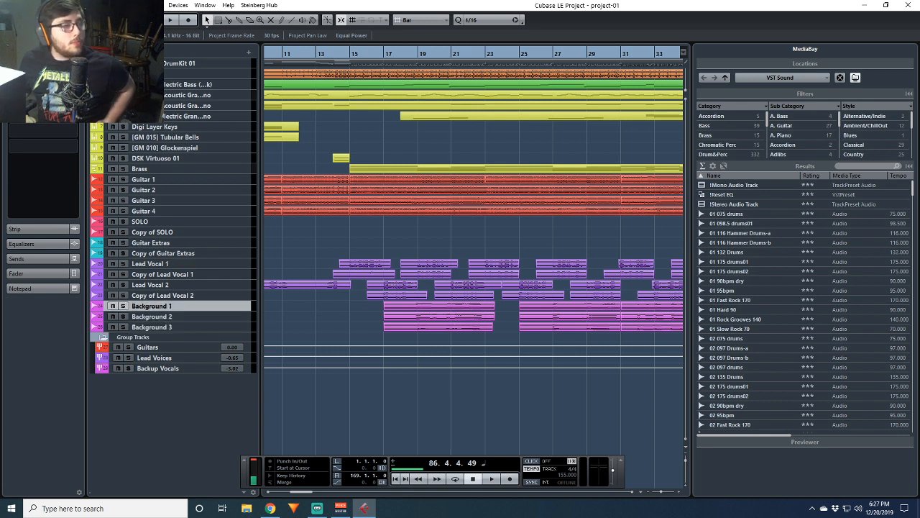
pyautogui.click(44, 85)
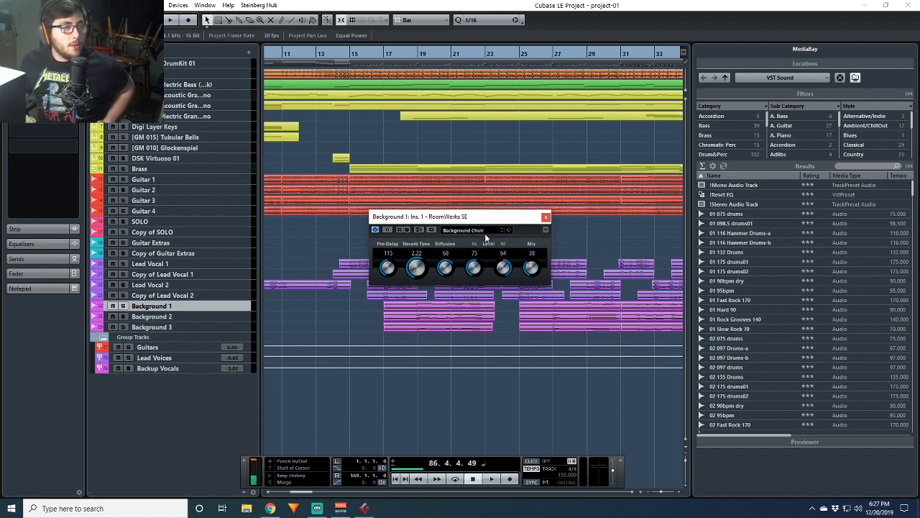
pyautogui.click(546, 218)
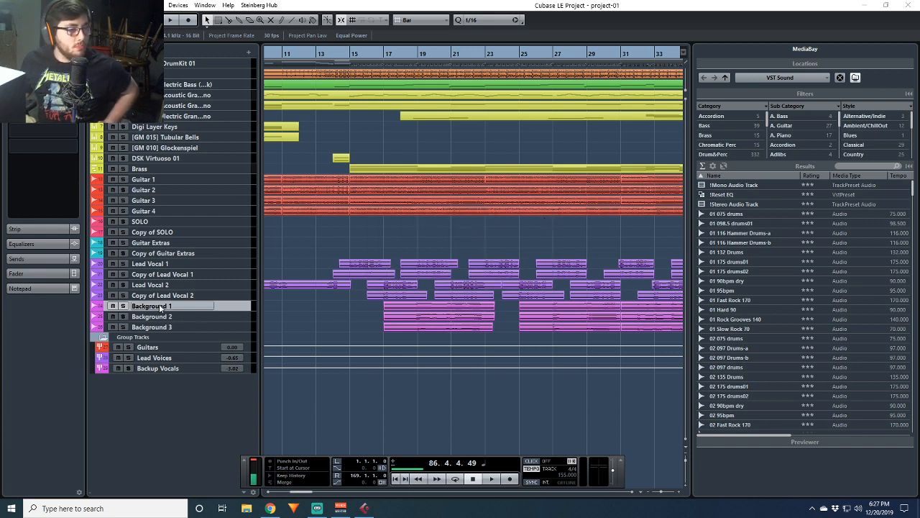
# Solo Background 1, 2 and 3 and play the three backing vocals twice from bar 19
pyautogui.click(124, 306)
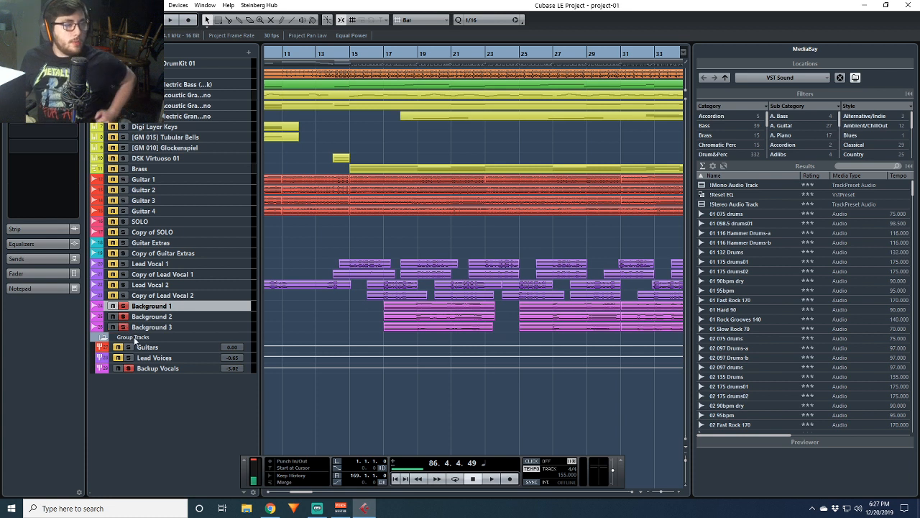
pyautogui.click(421, 55)
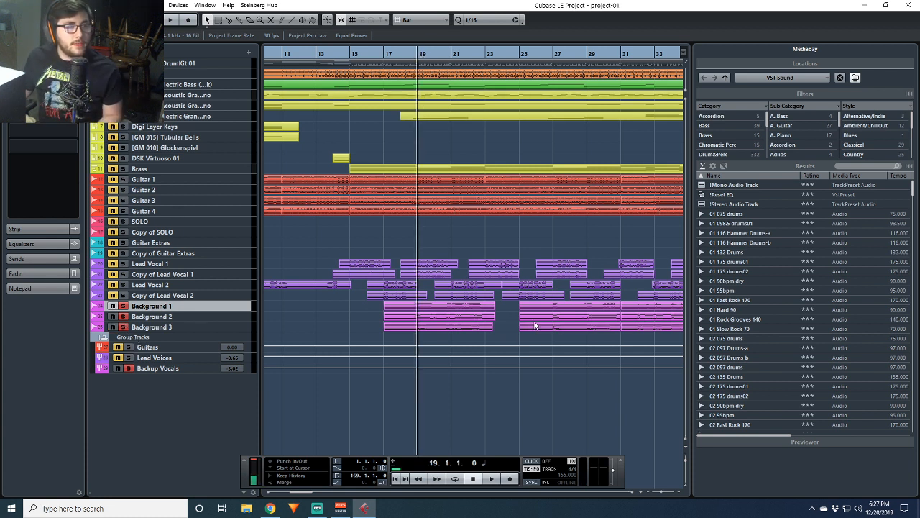
pyautogui.press('space')
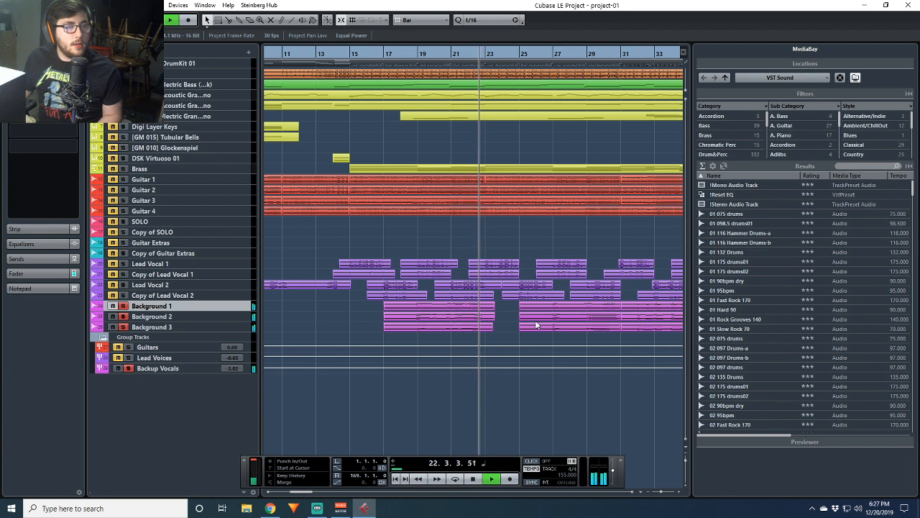
pyautogui.press('space')
pyautogui.click(415, 55)
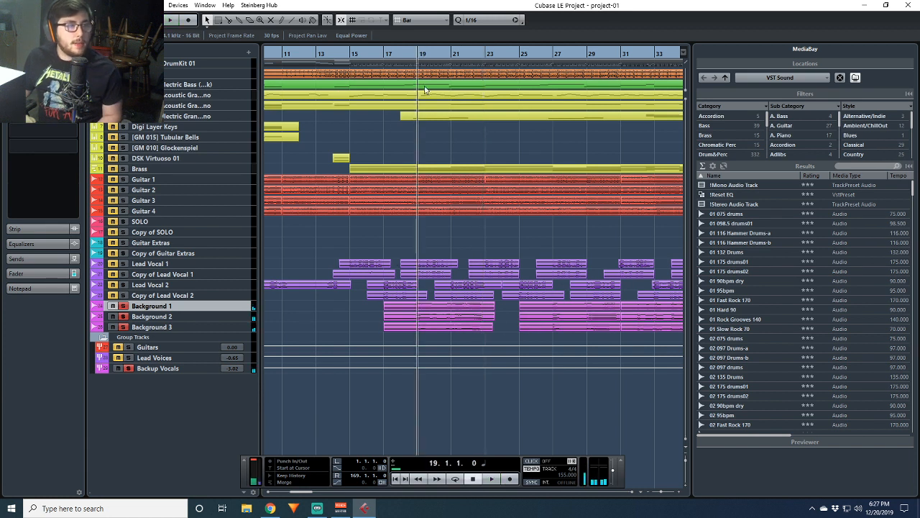
pyautogui.press('space')
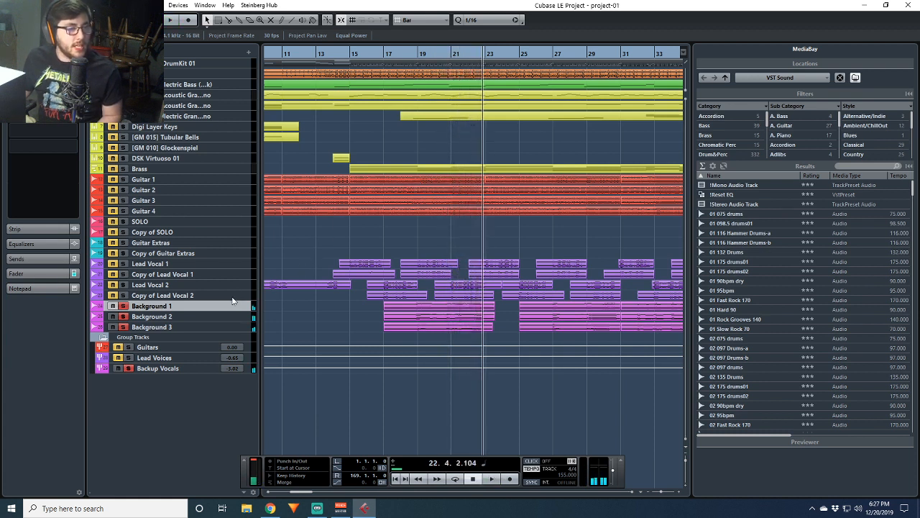
# Solo the Lead Voices and Backup Vocals groups and play all the vocals together from bar 17
pyautogui.click(124, 327)
pyautogui.click(128, 367)
pyautogui.click(128, 358)
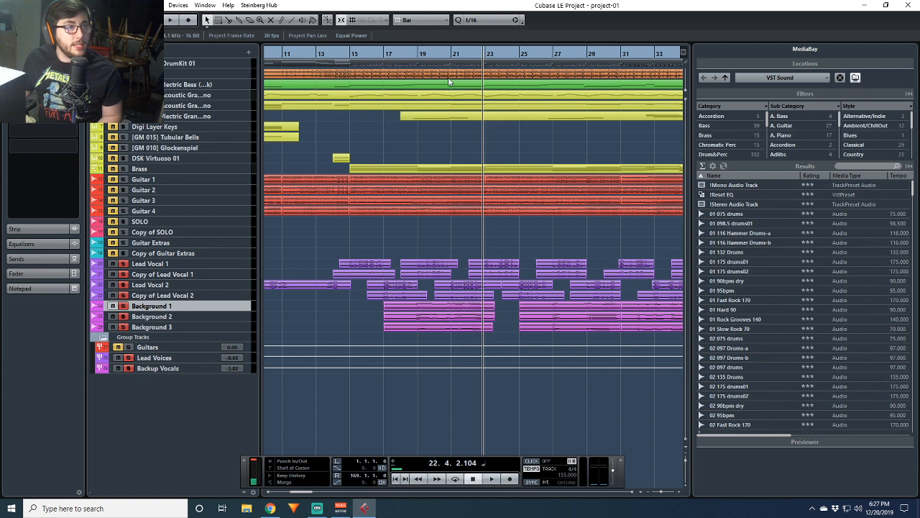
pyautogui.click(386, 54)
pyautogui.press('space')
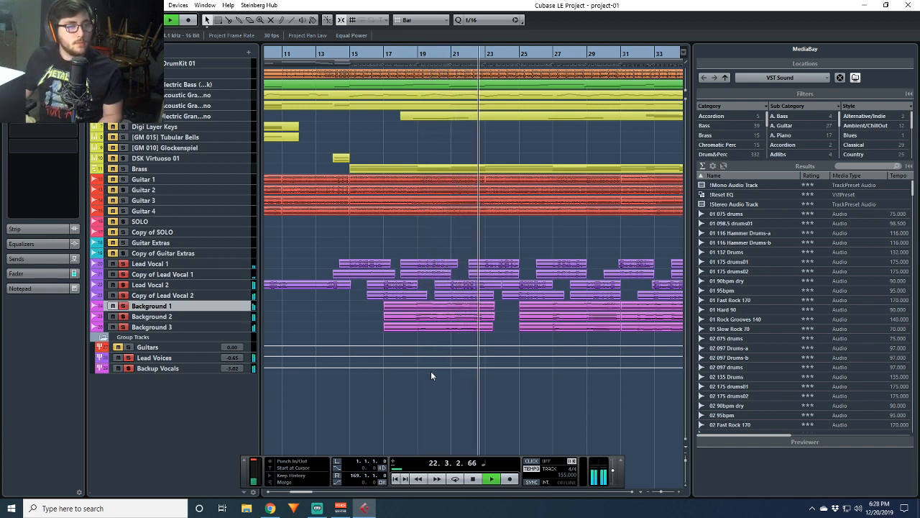
pyautogui.press('space')
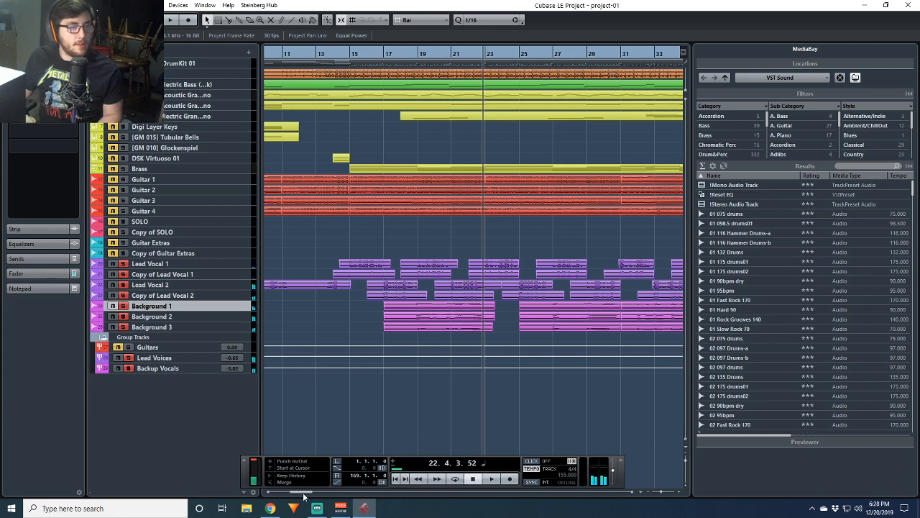
# Play the soloed lead and backing vocals together from bar 27, following the playback past bar 35
pyautogui.moveTo(303, 497); pyautogui.dragTo(311, 495)
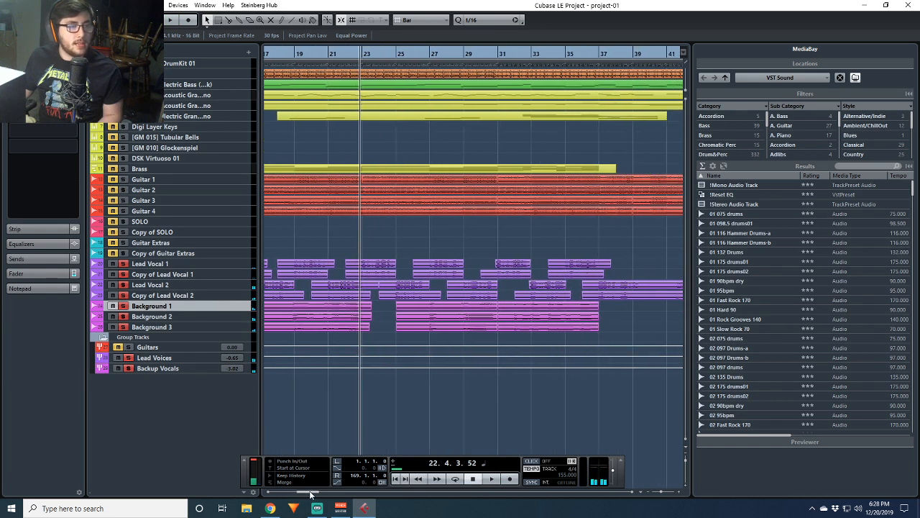
pyautogui.click(430, 55)
pyautogui.press('space')
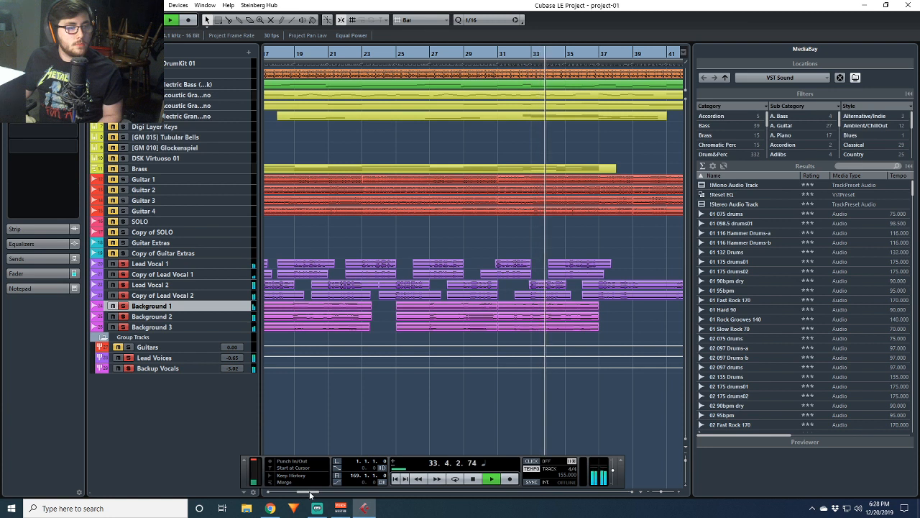
pyautogui.moveTo(310, 491); pyautogui.dragTo(315, 492)
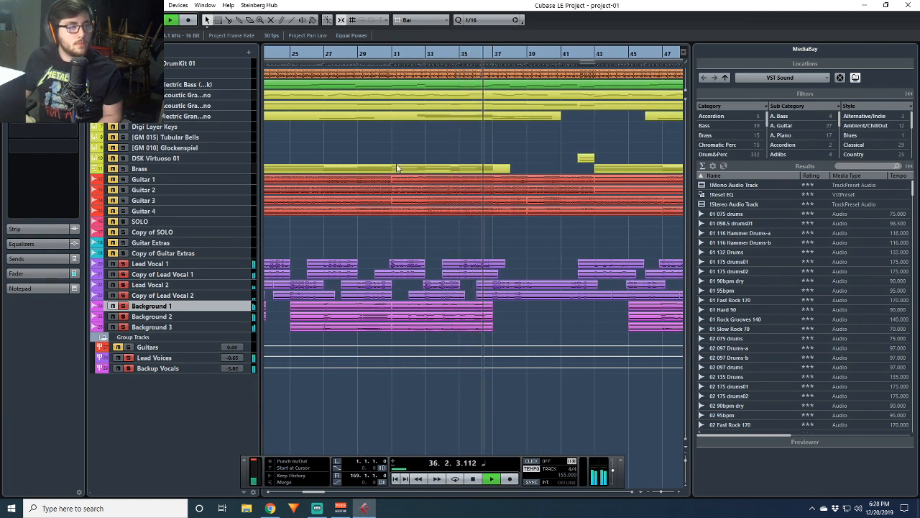
# Take the Lead Voices group out of solo and play only the backing vocals from bar 31
pyautogui.press('space')
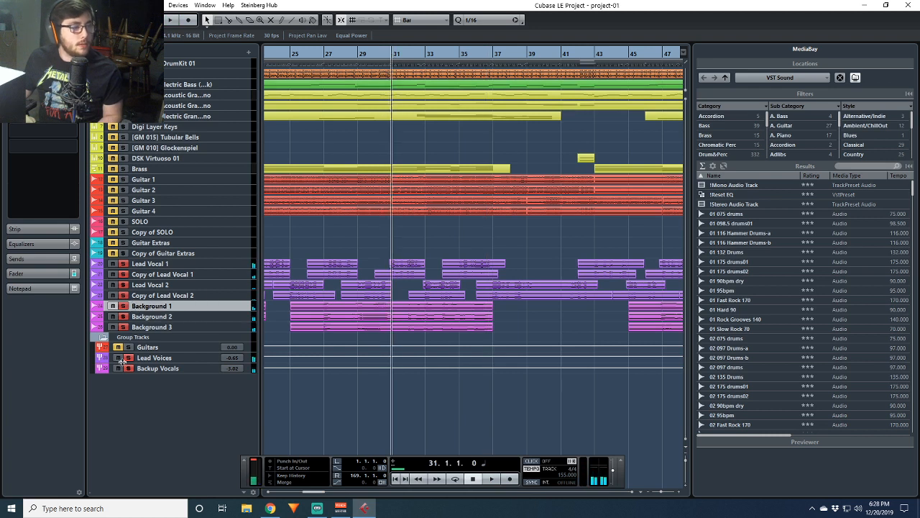
pyautogui.click(135, 362)
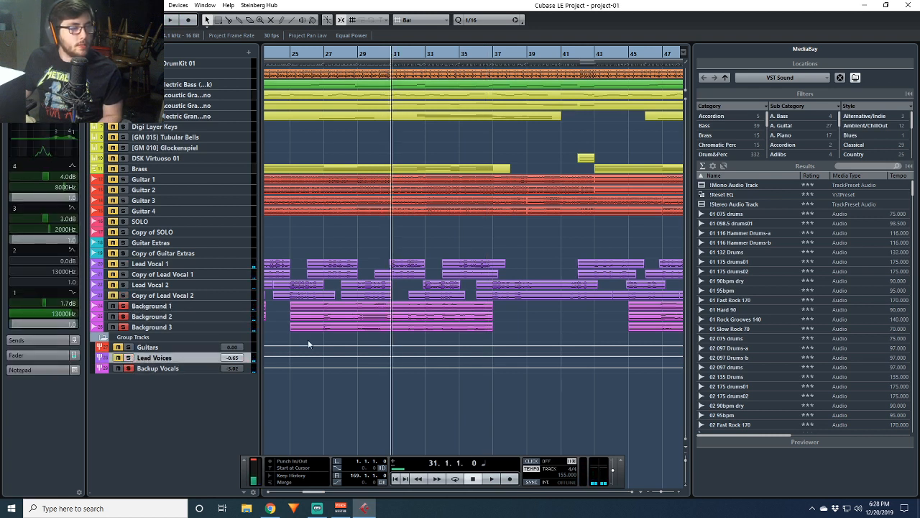
pyautogui.press('space')
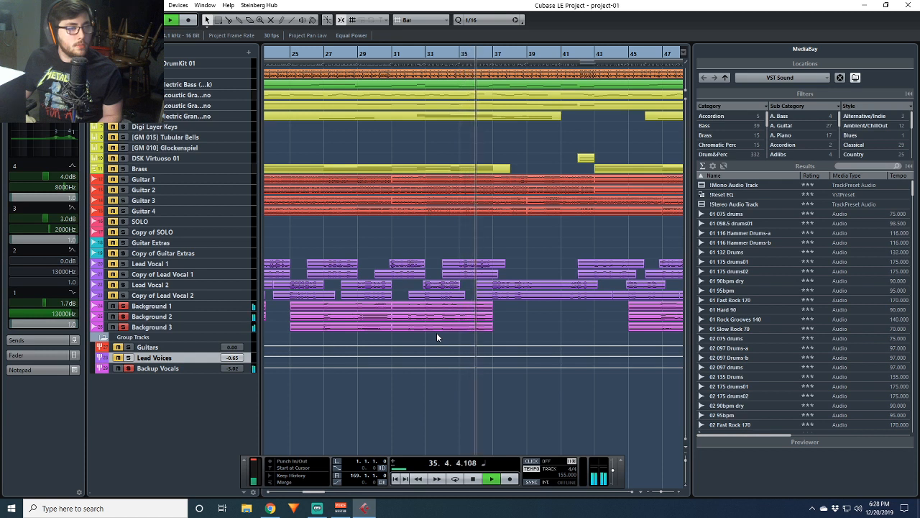
# Solo the Lead Voices group together with the Backup Vocals group and play all the vocals from bar 25
pyautogui.press('space')
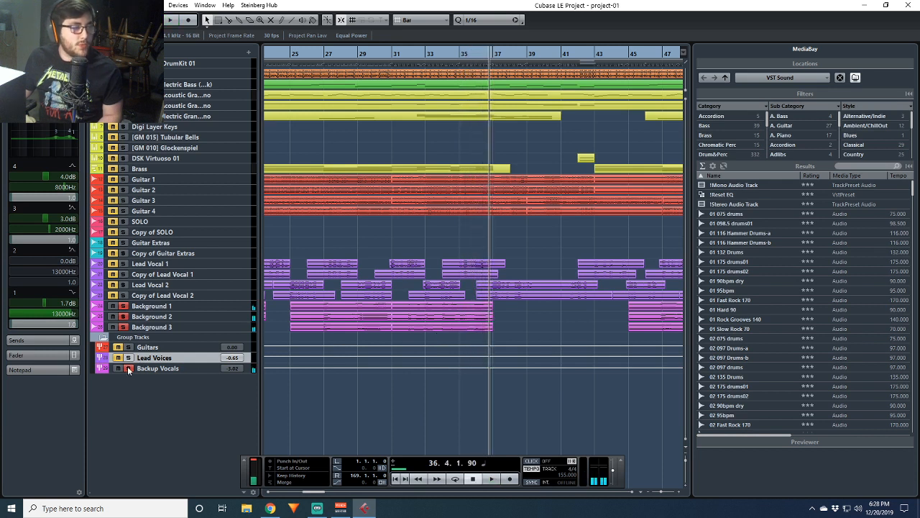
pyautogui.click(128, 368)
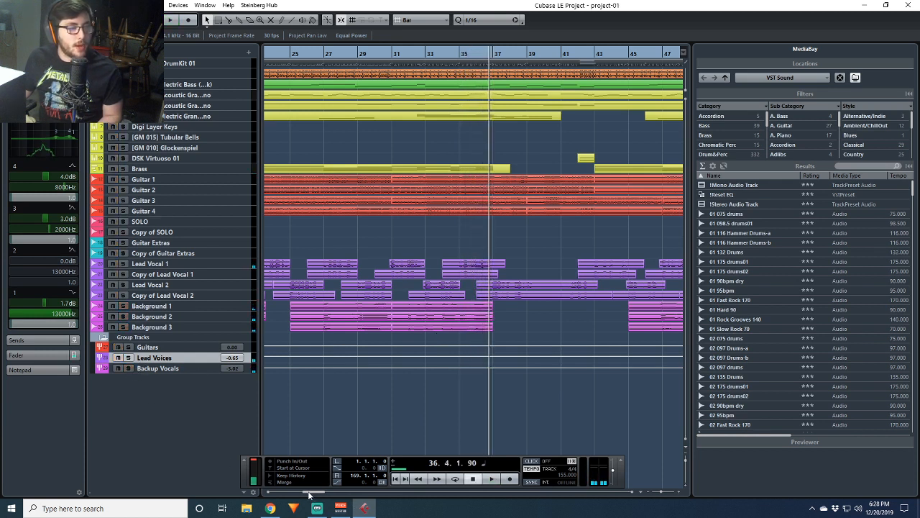
pyautogui.moveTo(309, 493); pyautogui.dragTo(305, 494)
pyautogui.moveTo(127, 358); pyautogui.dragTo(132, 369)
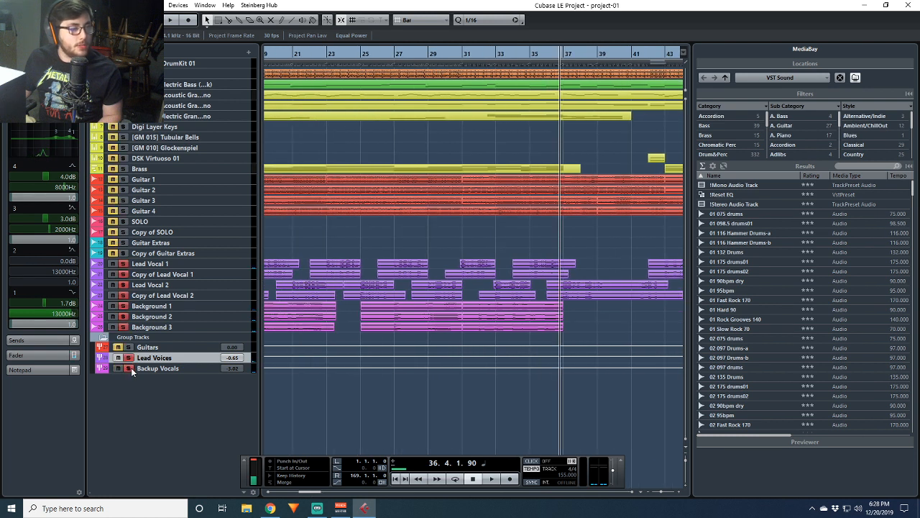
pyautogui.click(362, 55)
pyautogui.press('space')
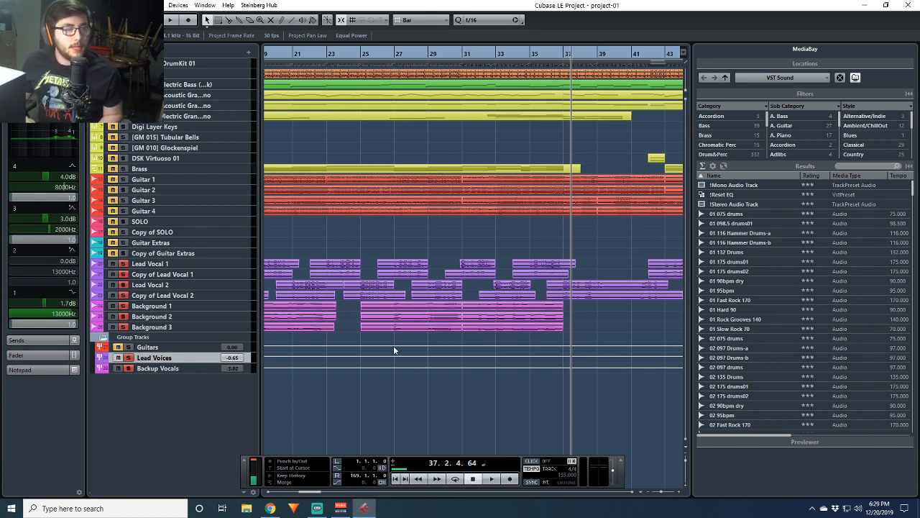
# Play the soloed lead and backing vocals again from bar 32
pyautogui.click(468, 54)
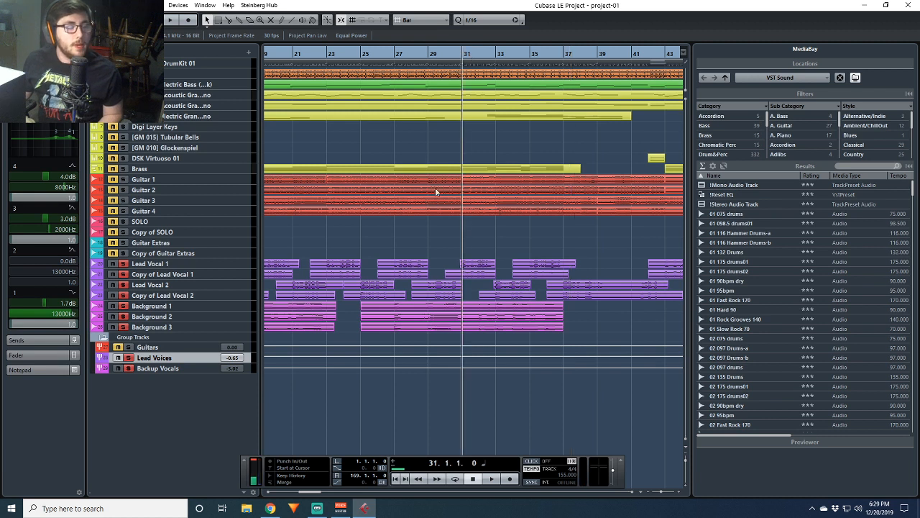
pyautogui.click(484, 55)
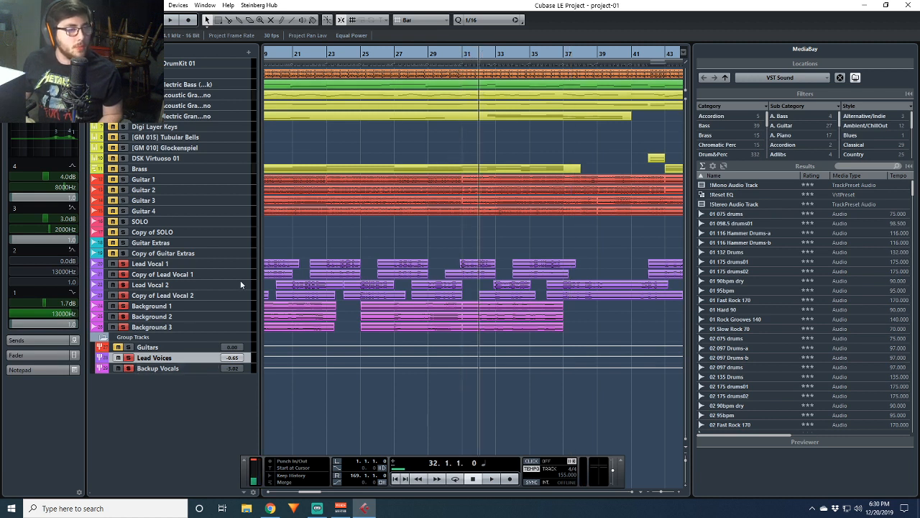
pyautogui.press('space')
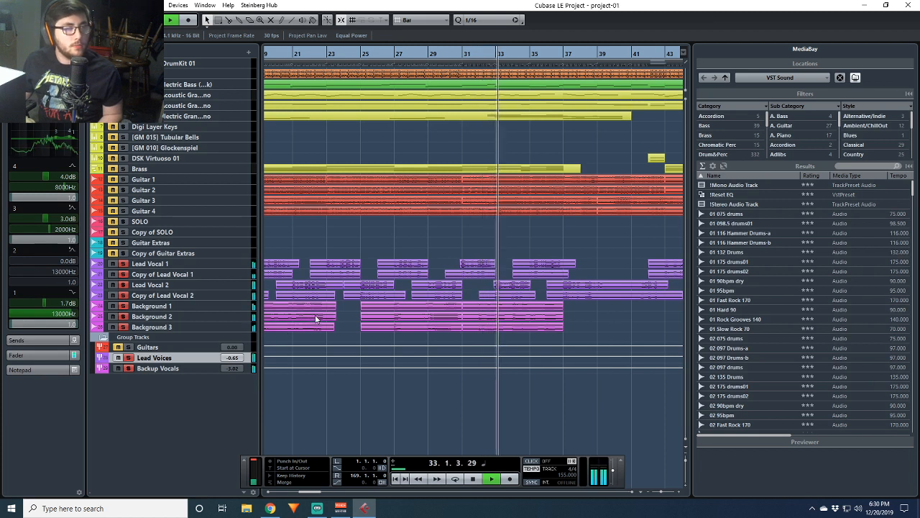
pyautogui.press('space')
# Take both vocal groups out of solo and play the full mix from bar 27 and from bar 45
pyautogui.click(389, 56)
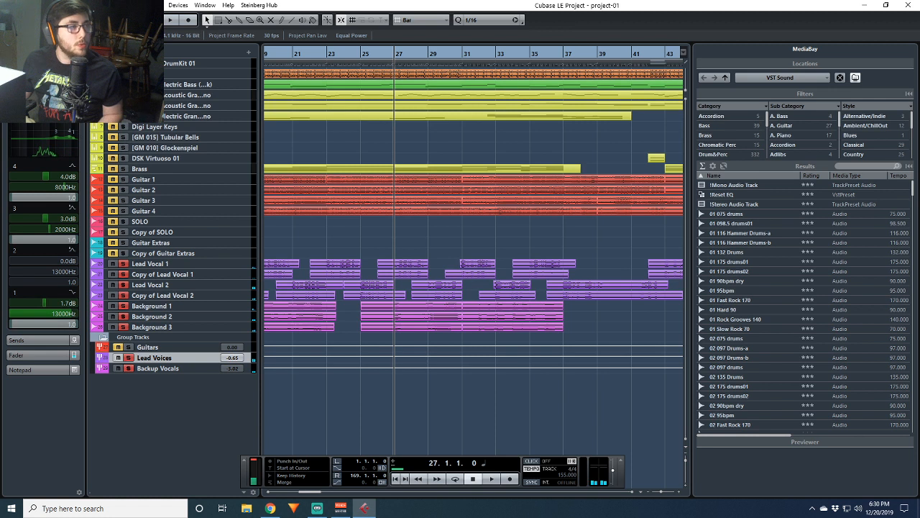
pyautogui.press('space')
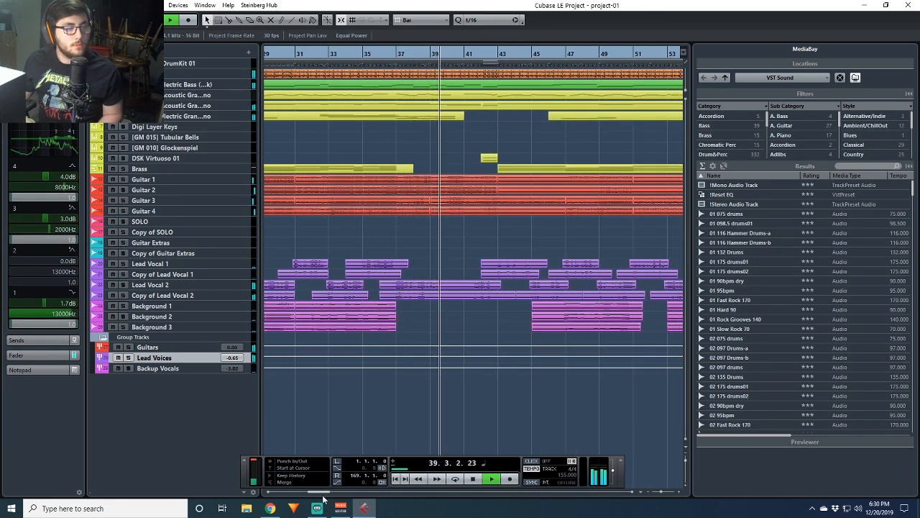
pyautogui.press('space')
pyautogui.moveTo(321, 492); pyautogui.dragTo(330, 491)
pyautogui.click(403, 66)
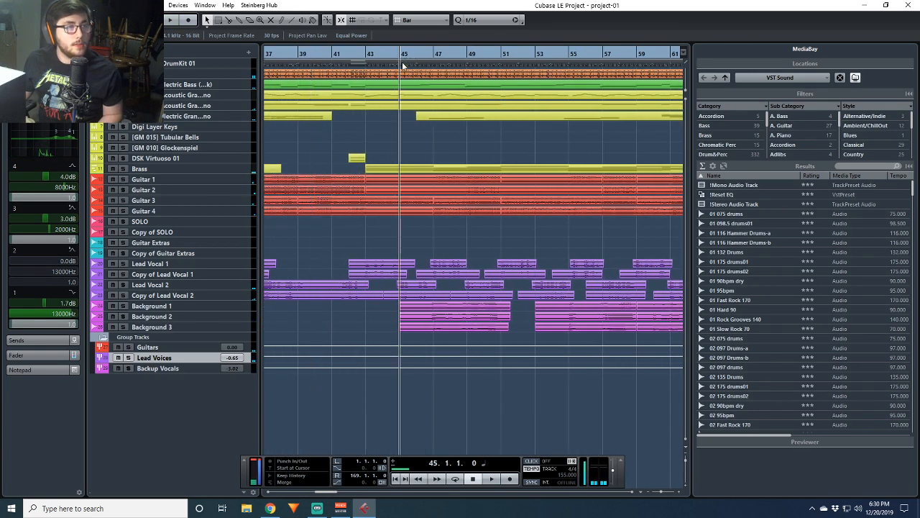
pyautogui.press('space')
# Solo the Lead Voices and Backup Vocals groups and play all the vocals from bar 71 to about bar 103
pyautogui.moveTo(325, 491); pyautogui.dragTo(355, 496)
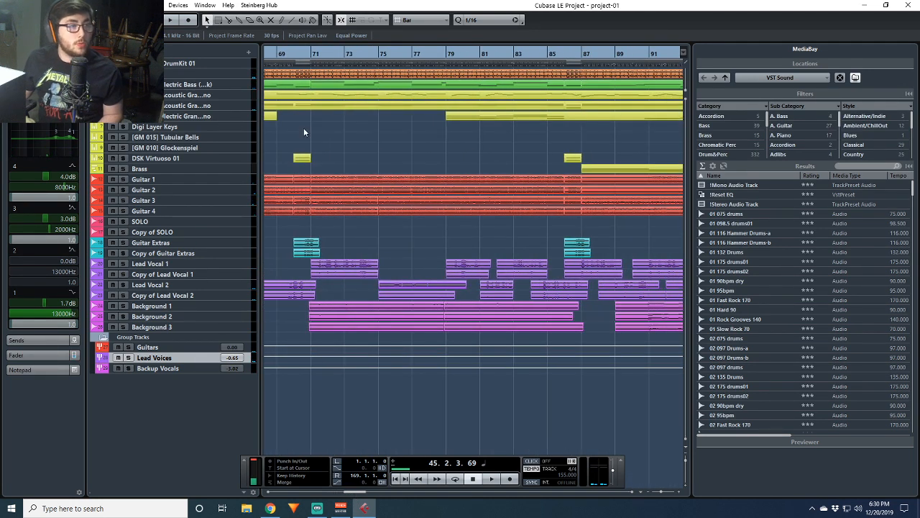
pyautogui.click(317, 53)
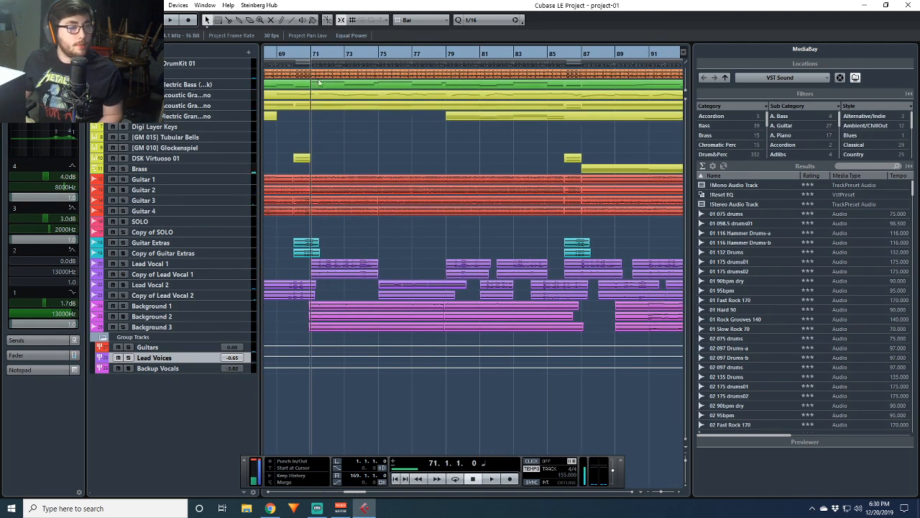
pyautogui.click(129, 358)
pyautogui.click(131, 369)
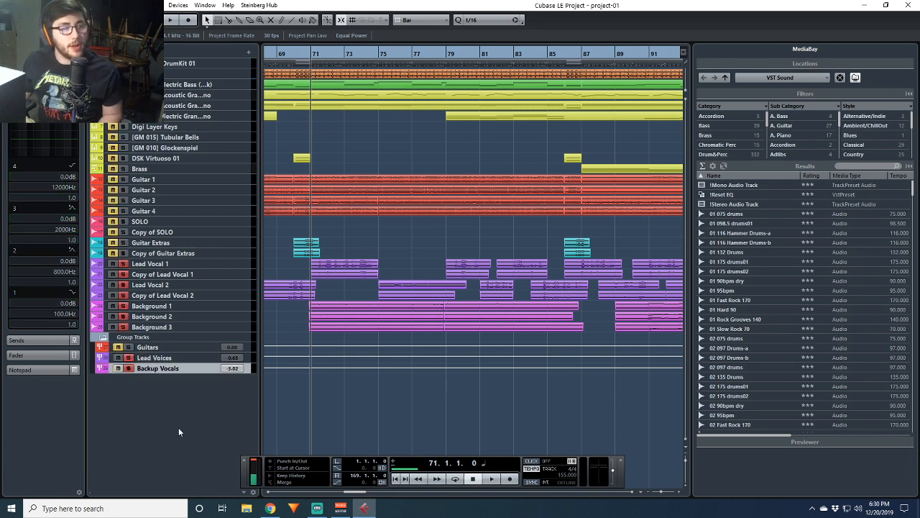
pyautogui.press('space')
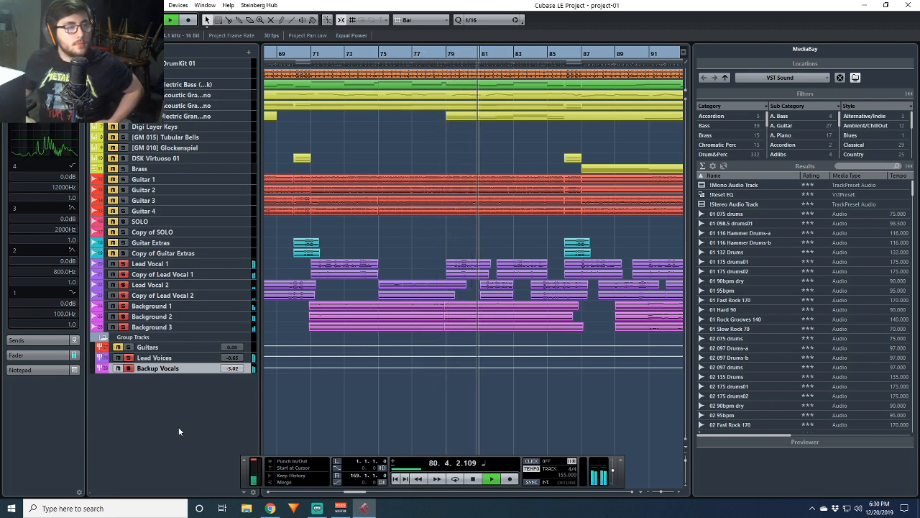
pyautogui.moveTo(360, 493); pyautogui.dragTo(365, 494)
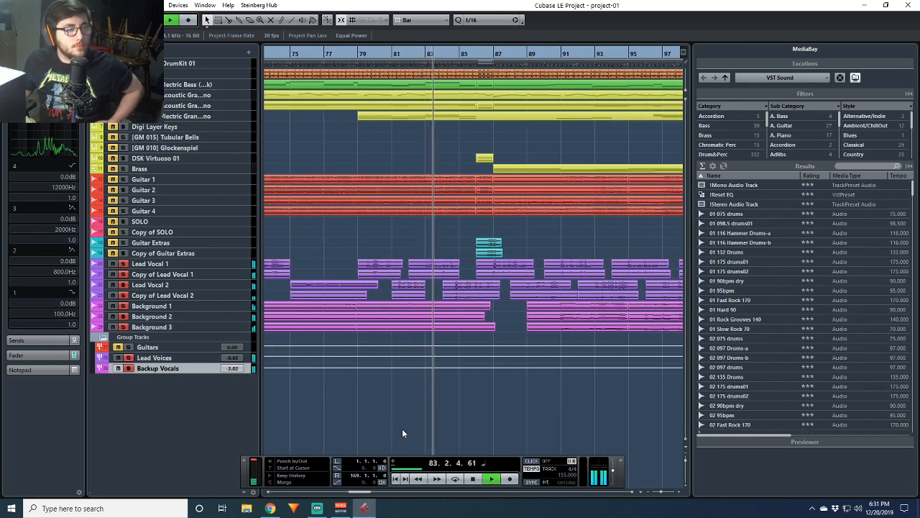
pyautogui.moveTo(359, 495); pyautogui.dragTo(358, 496)
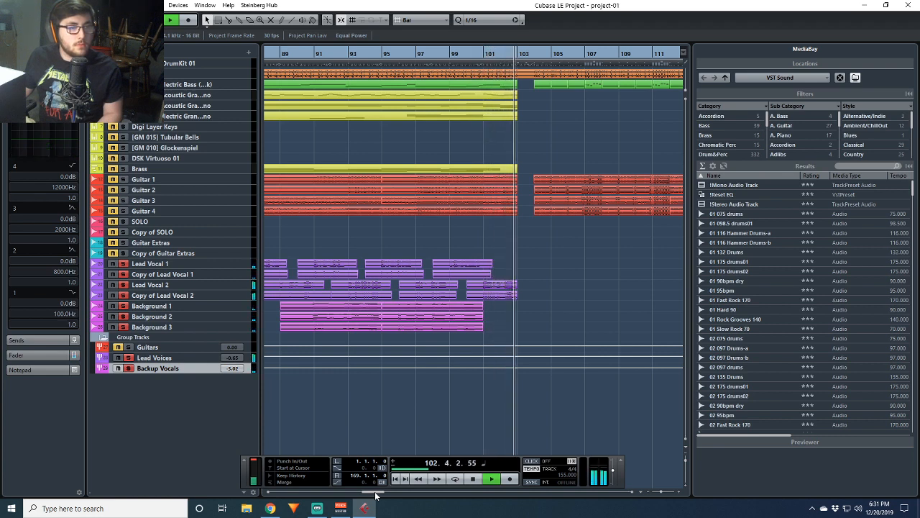
pyautogui.moveTo(375, 495); pyautogui.dragTo(356, 493)
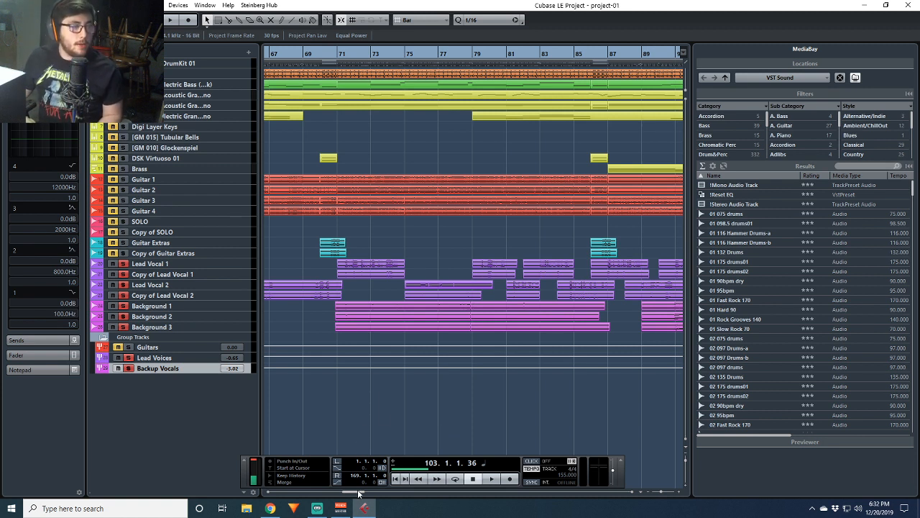
# Play the song's ending from bar 165 with the vocals soloed and from bar 164 with the full mix
pyautogui.moveTo(358, 492); pyautogui.dragTo(432, 491)
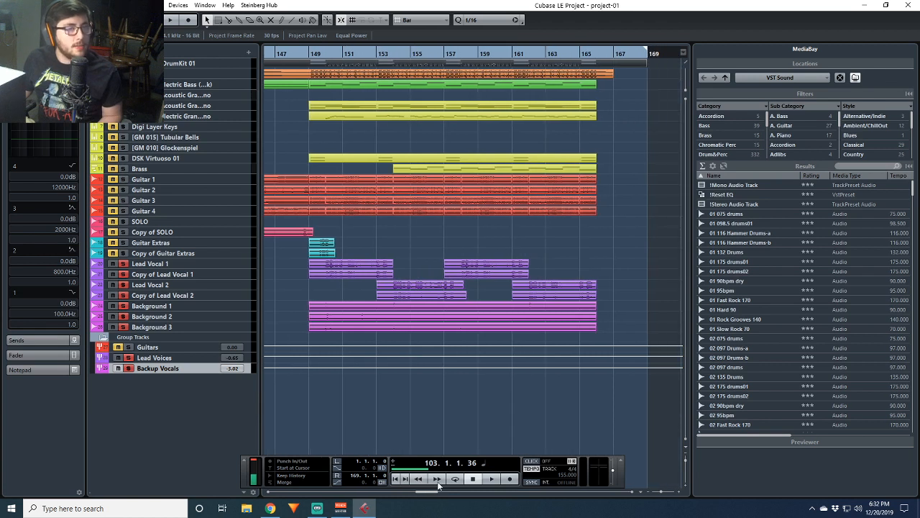
pyautogui.click(581, 53)
pyautogui.press('space')
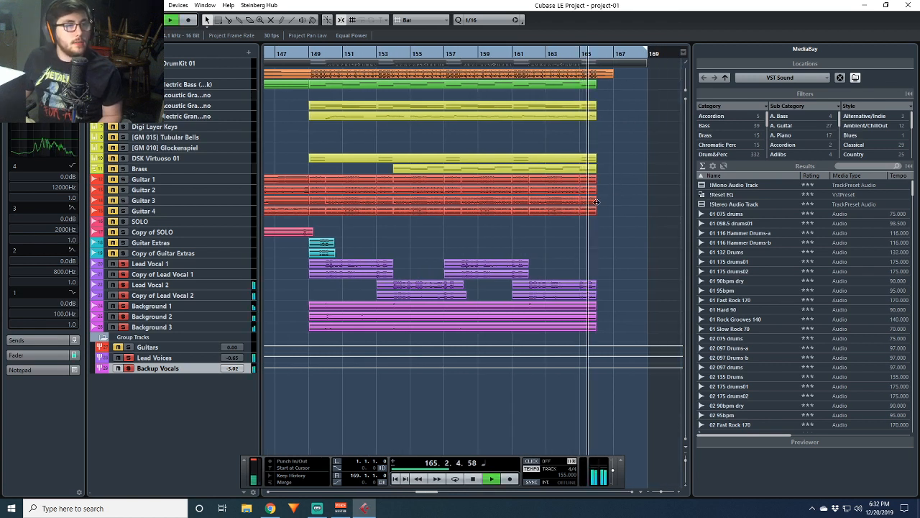
pyautogui.press('space')
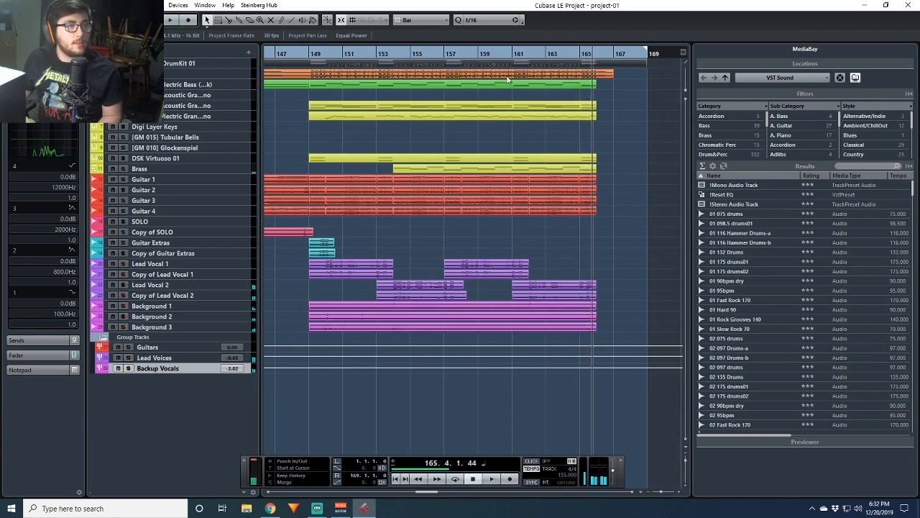
pyautogui.click(562, 54)
pyautogui.press('space')
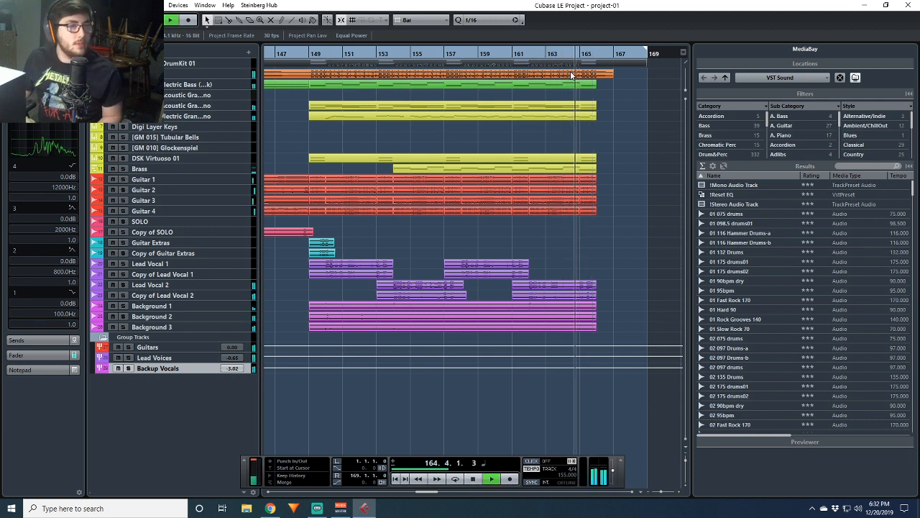
pyautogui.press('space')
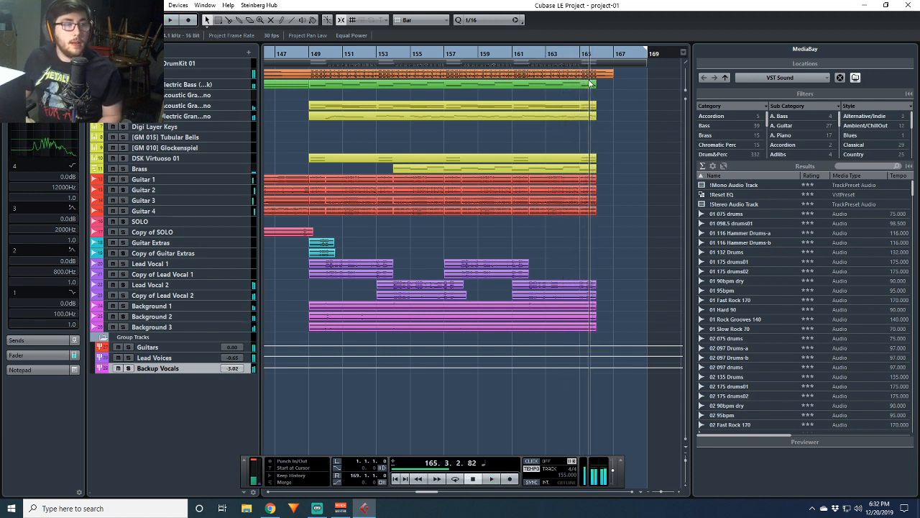
# Solo the Lead Voices and Backup Vocals groups and play the final vocal section from bar 149 to bar 154
pyautogui.click(300, 102)
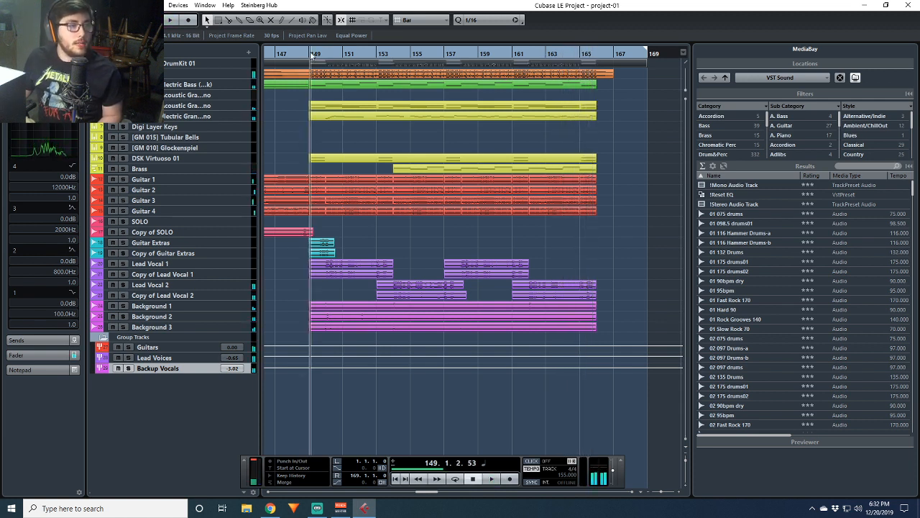
pyautogui.click(129, 368)
pyautogui.press('space')
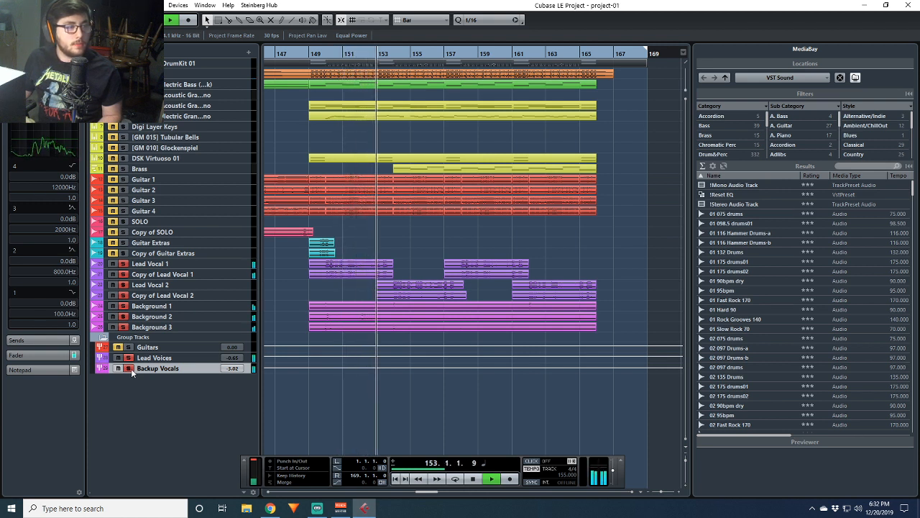
pyautogui.press('space')
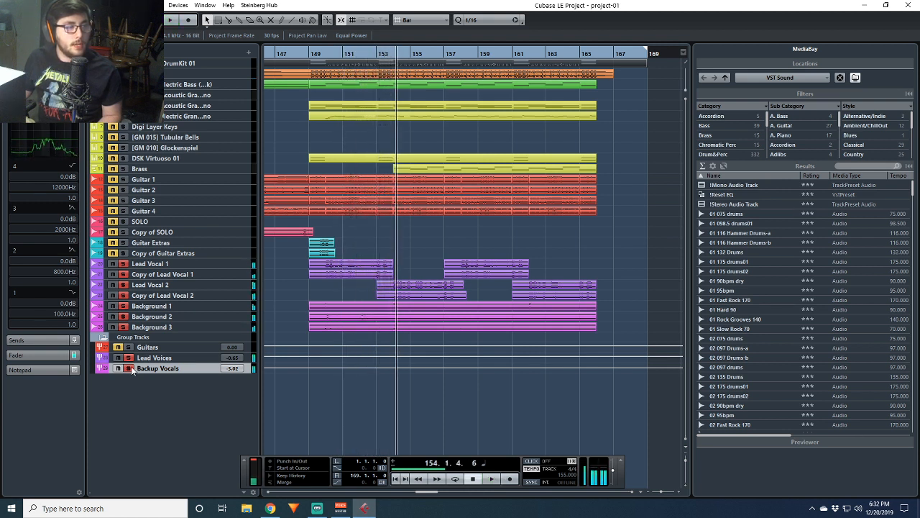
# Play the Lead Voices group alone from bar 150 and the Backup Vocals group alone from bar 149
pyautogui.click(325, 60)
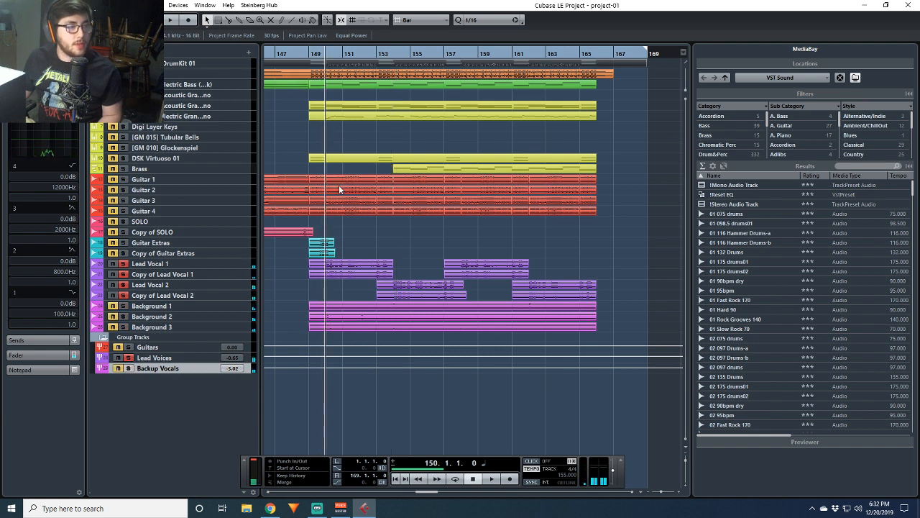
pyautogui.press('space')
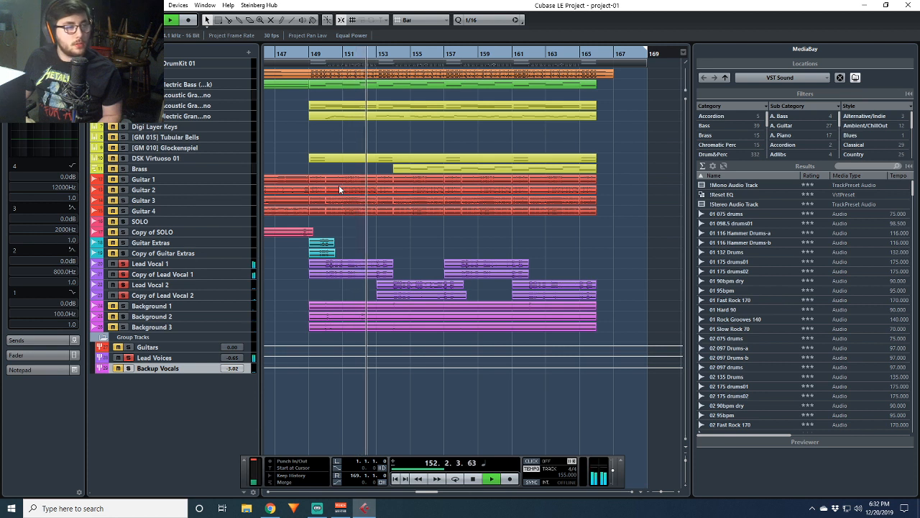
pyautogui.press('space')
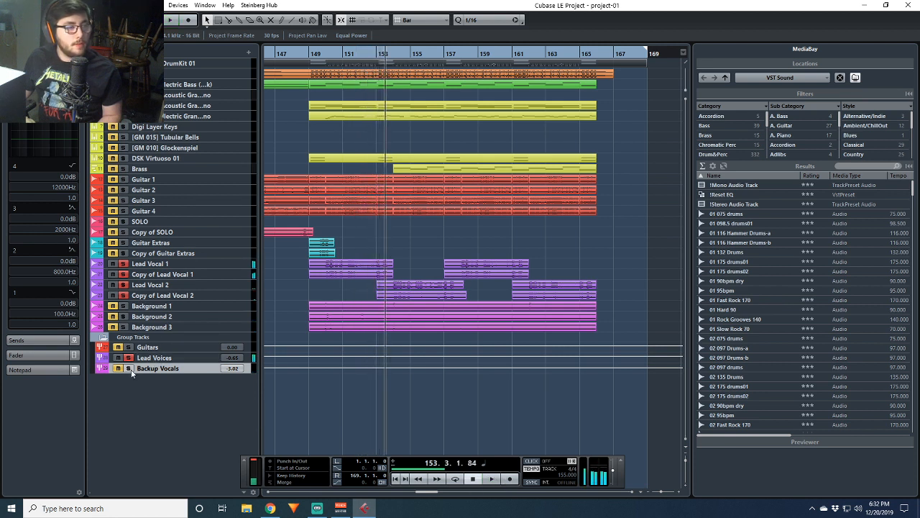
pyautogui.click(313, 60)
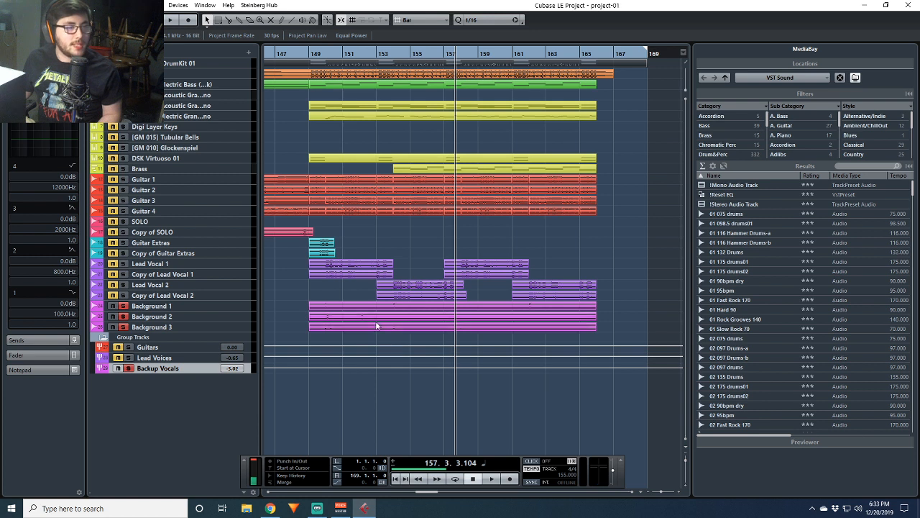
pyautogui.press('space')
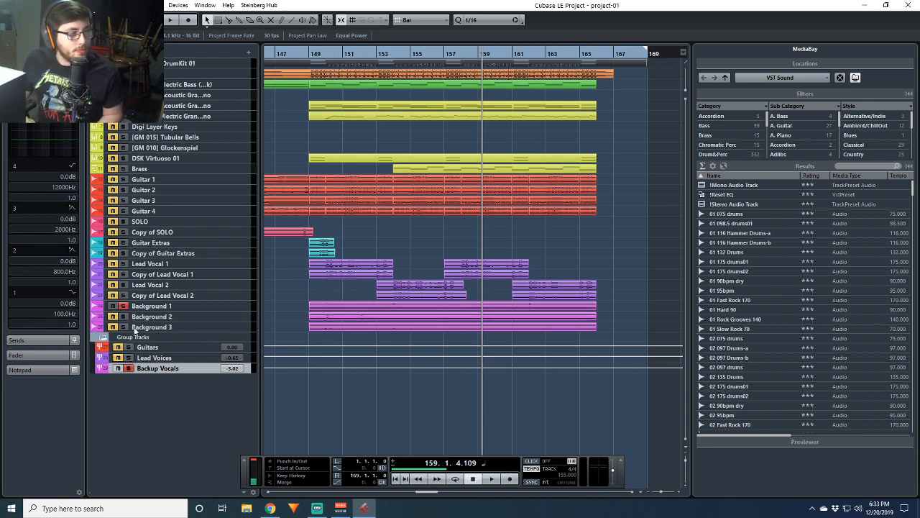
# Play Background 1 alone twice, starting at about bar 153
pyautogui.click(392, 55)
pyautogui.press('space')
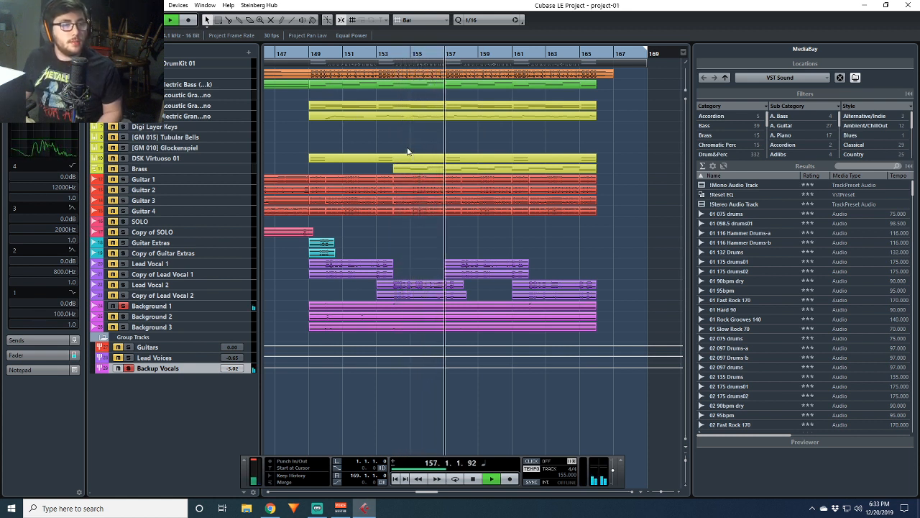
pyautogui.press('space')
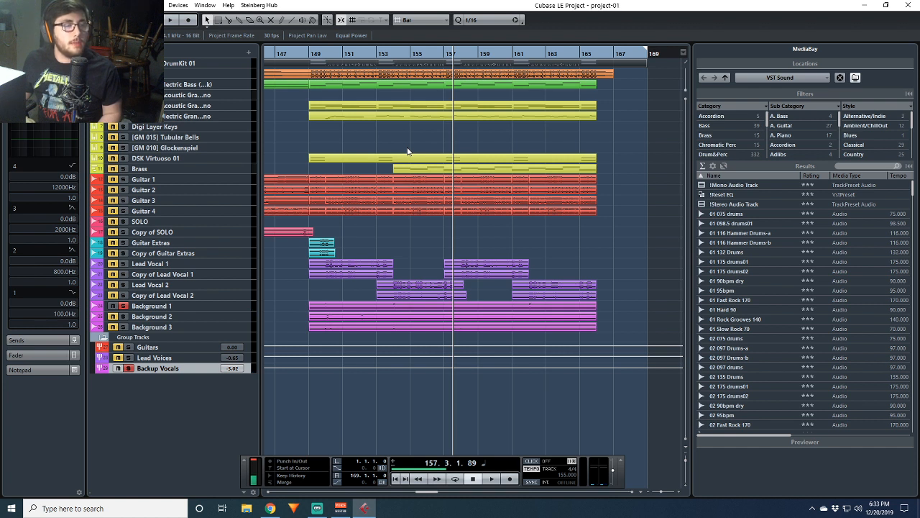
pyautogui.click(375, 96)
pyautogui.press('space')
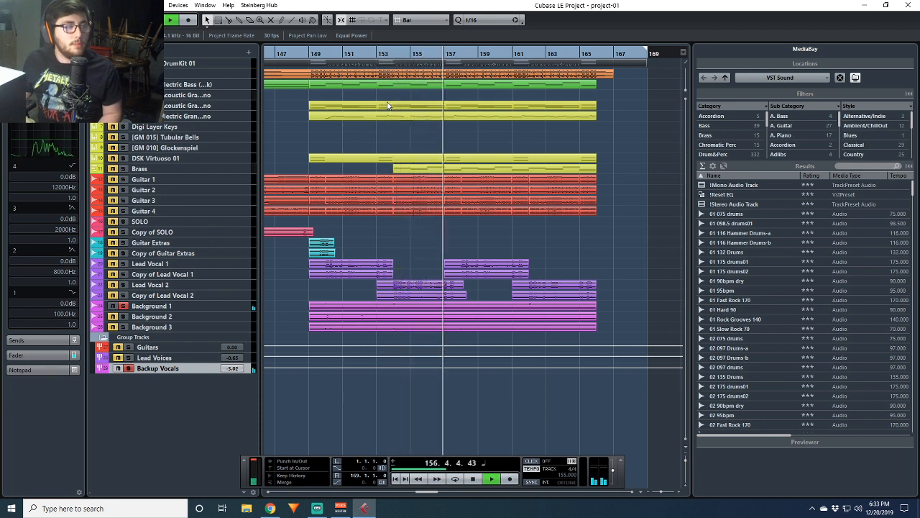
pyautogui.press('space')
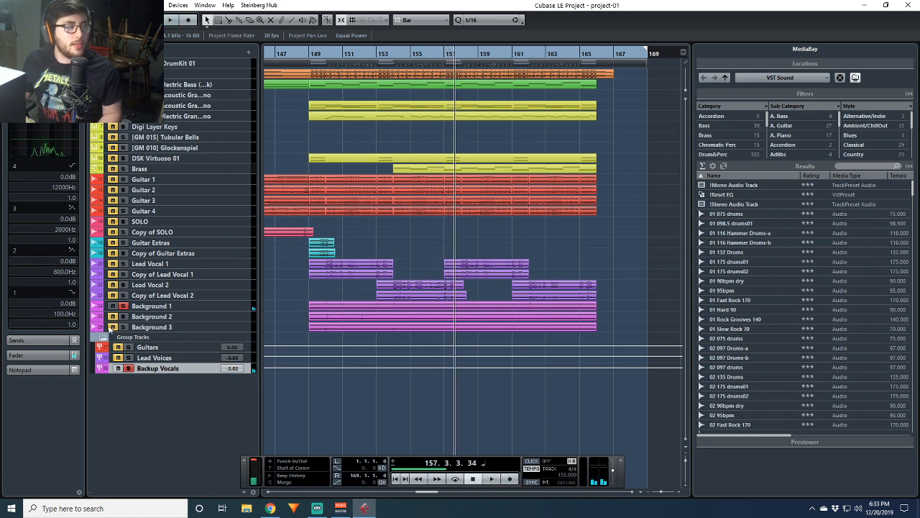
# Switch the solo from Background 1 to Background 2, add Background 1 back, and play from about bar 153
pyautogui.click(125, 308)
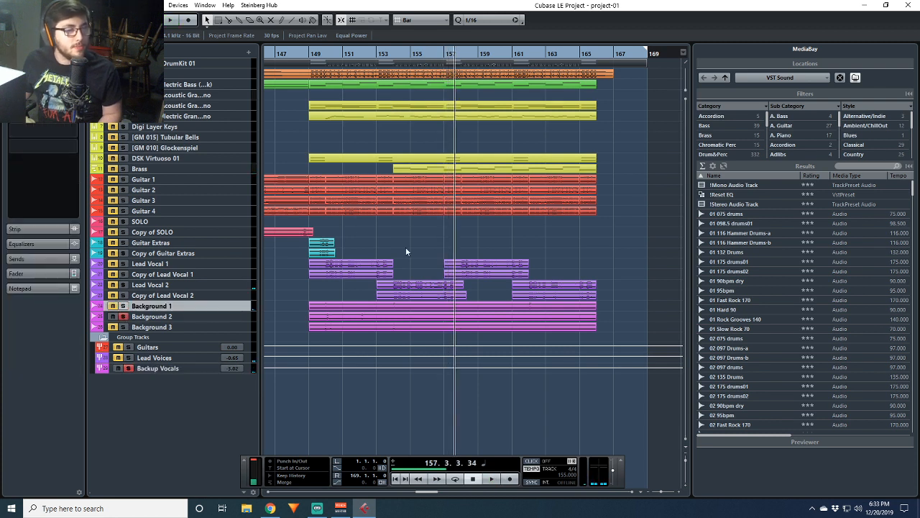
pyautogui.click(371, 57)
pyautogui.press('space')
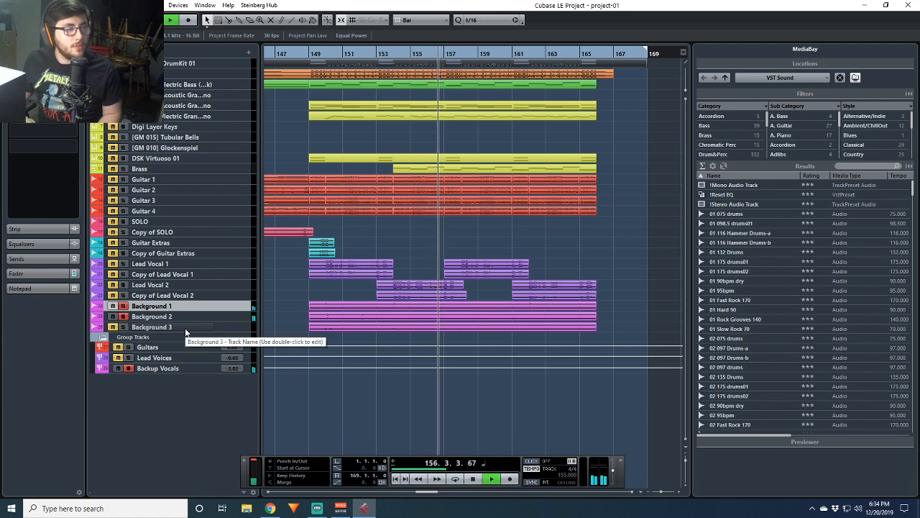
pyautogui.press('space')
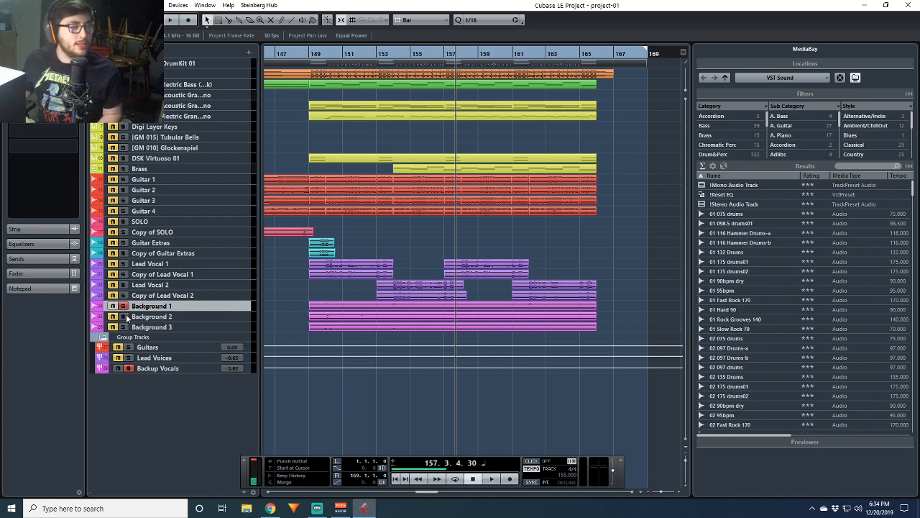
# Play from bar 155 with Background 1 alone, Background 2 alone and both together, returning to bar 155 at the end
pyautogui.click(408, 59)
pyautogui.press('space')
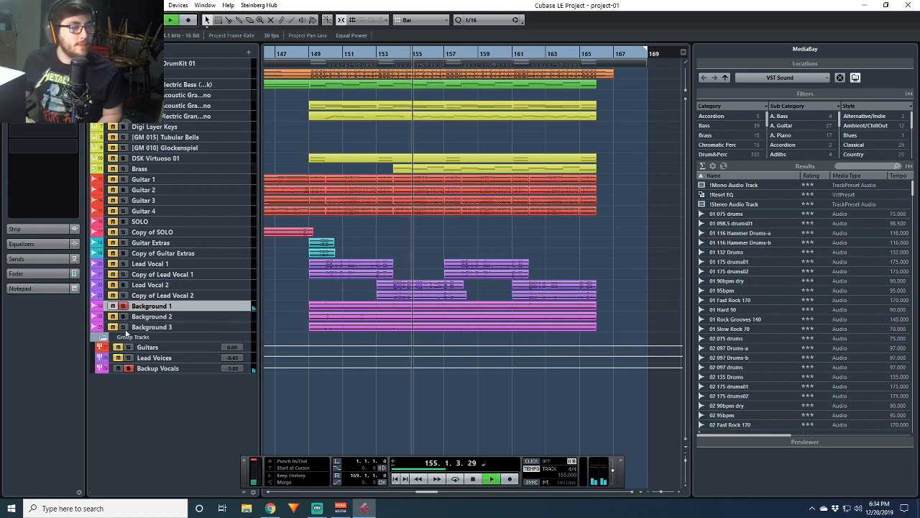
pyautogui.click(126, 317)
pyautogui.click(125, 307)
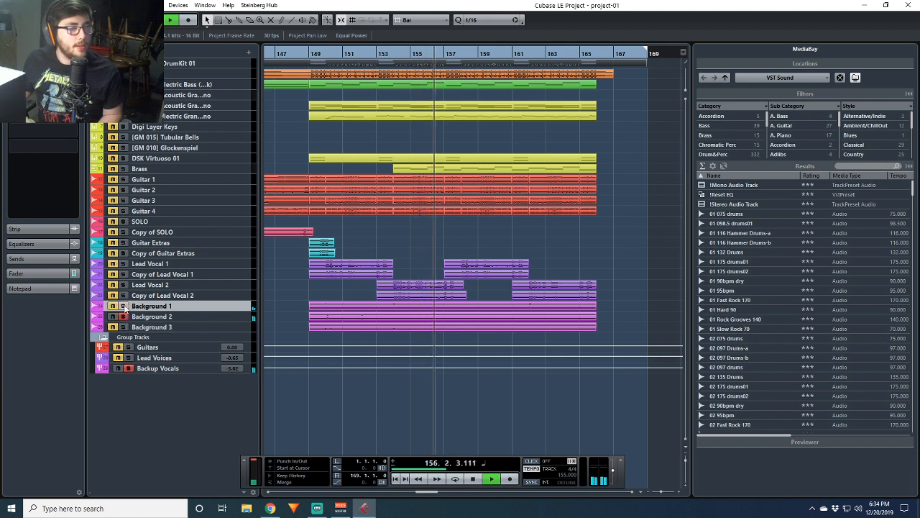
pyautogui.click(125, 307)
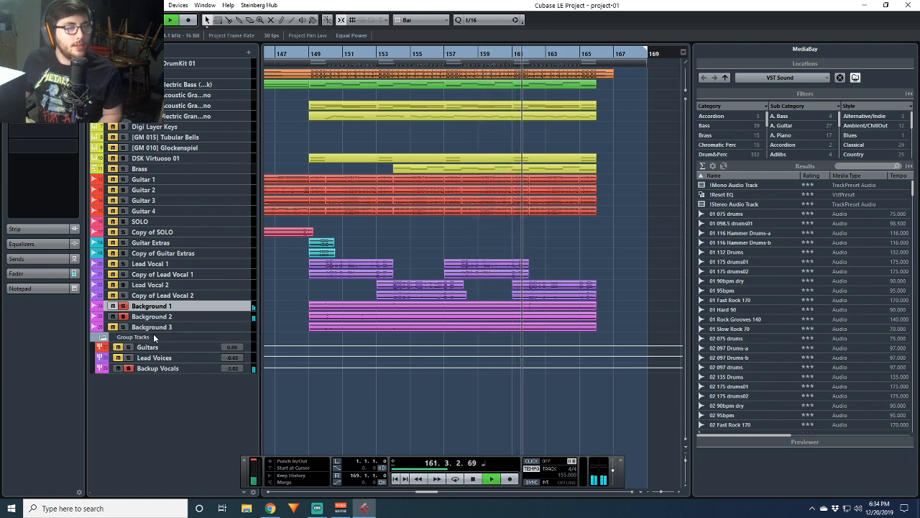
pyautogui.click(414, 63)
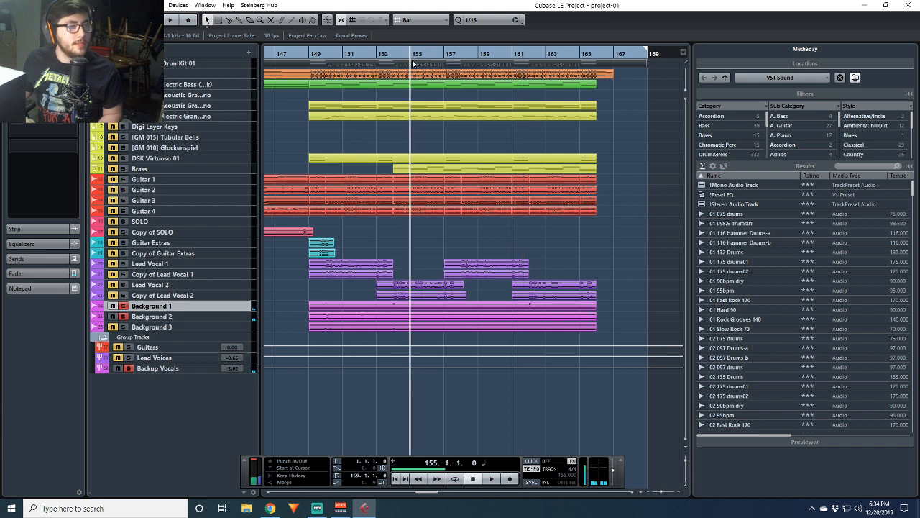
# Solo only Background 3 and play it from about bar 153 to bar 161
pyautogui.click(123, 306)
pyautogui.click(123, 326)
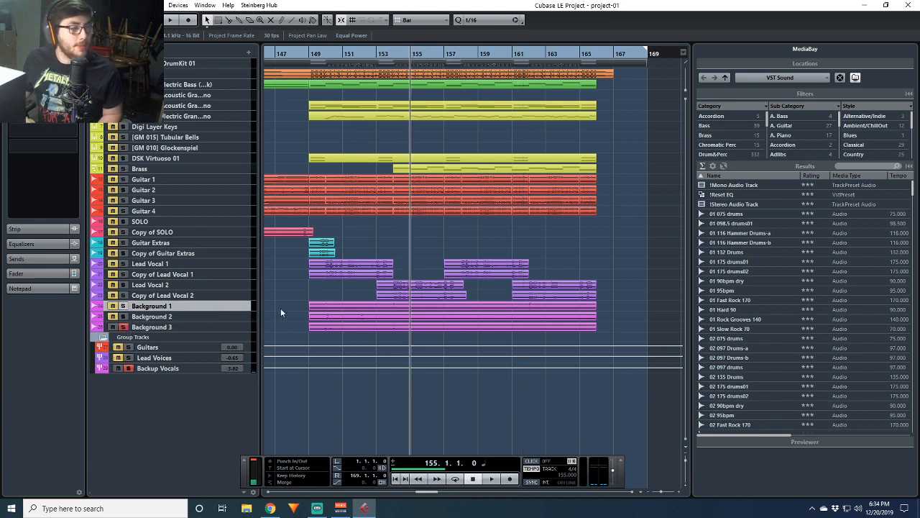
pyautogui.click(380, 64)
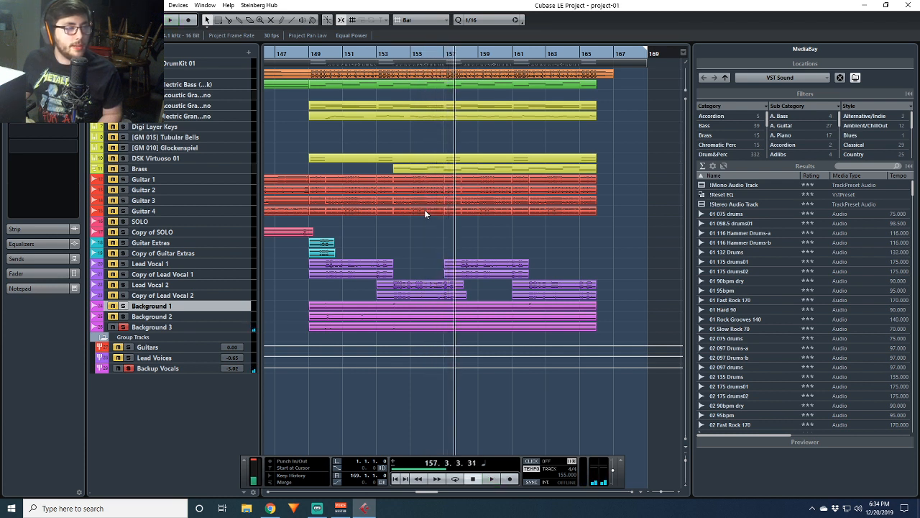
pyautogui.press('space')
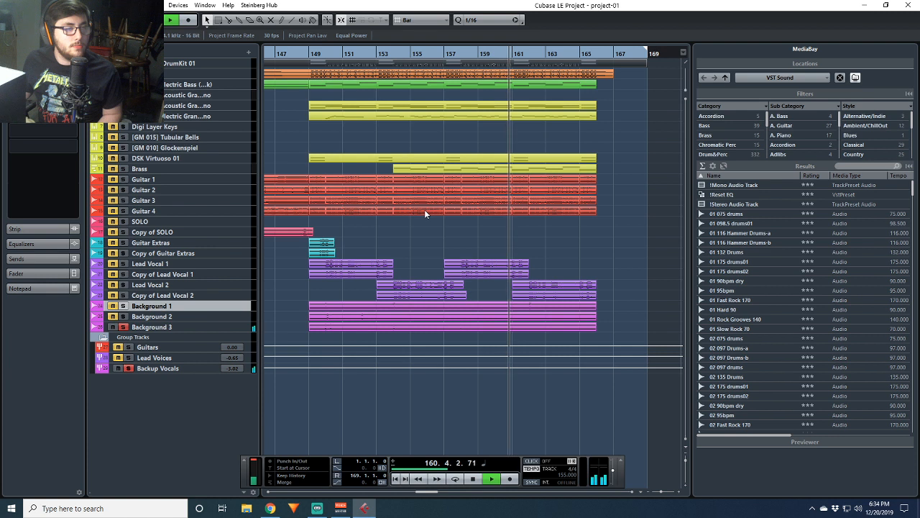
pyautogui.press('space')
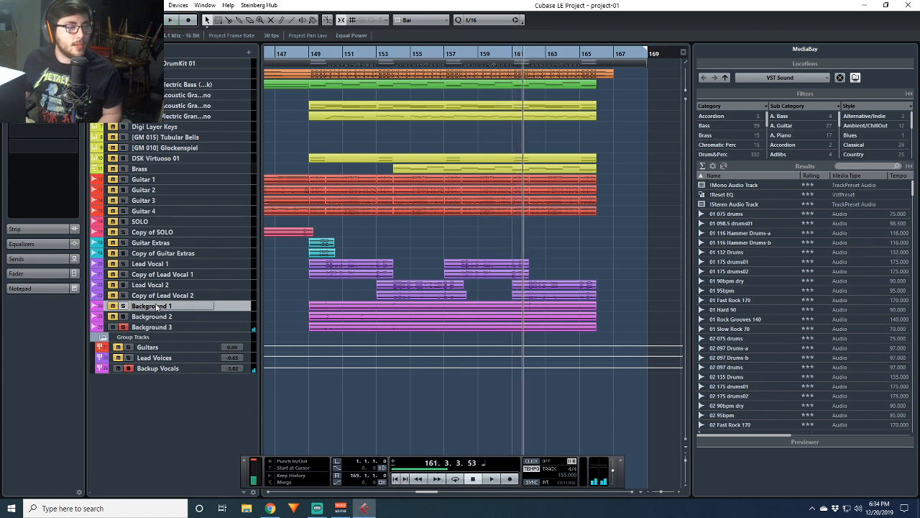
# Solo the Backup Vocals group with all three background parts and play it from bar 153
pyautogui.click(128, 329)
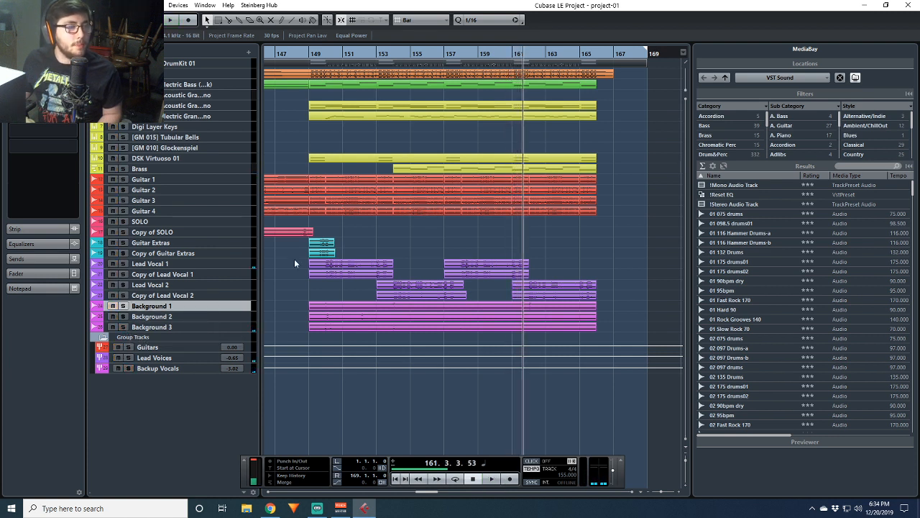
pyautogui.click(380, 59)
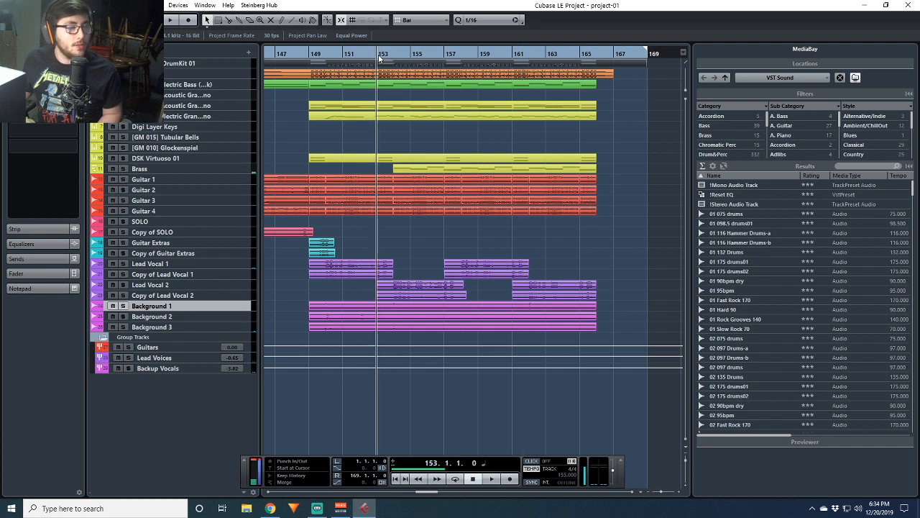
pyautogui.click(128, 367)
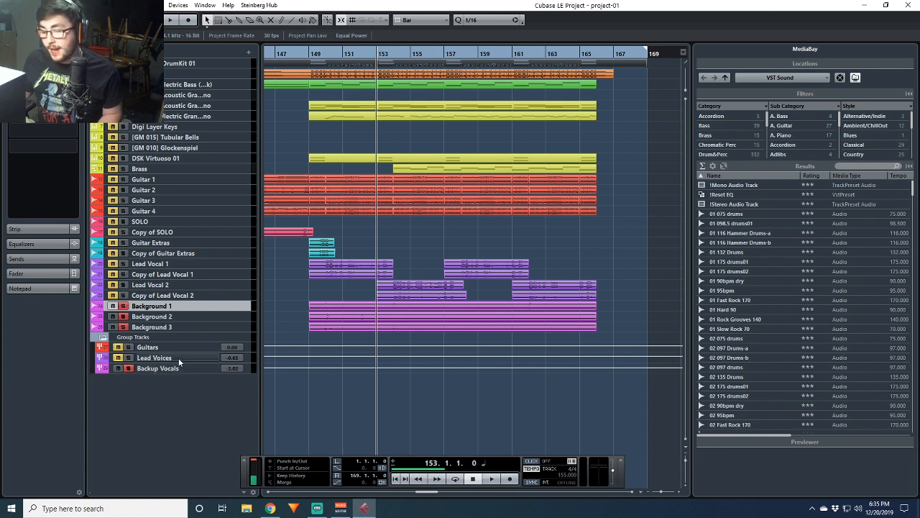
pyautogui.press('space')
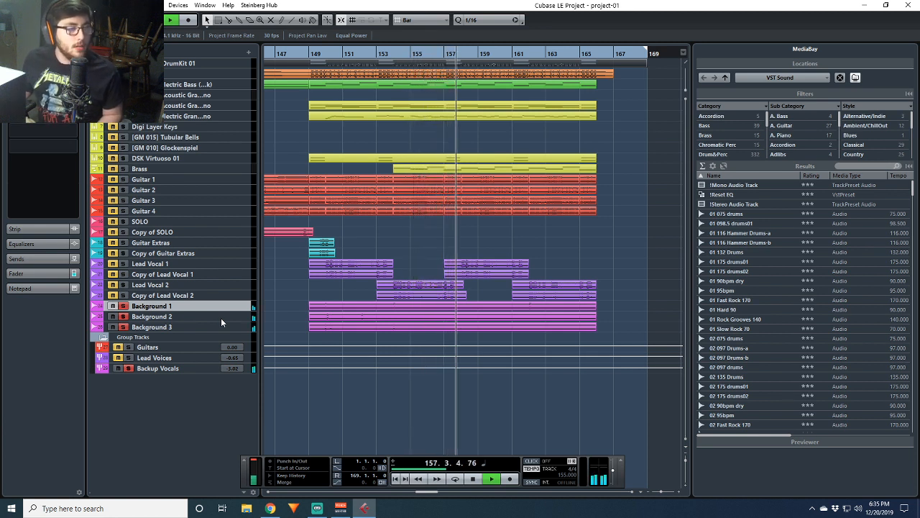
pyautogui.press('space')
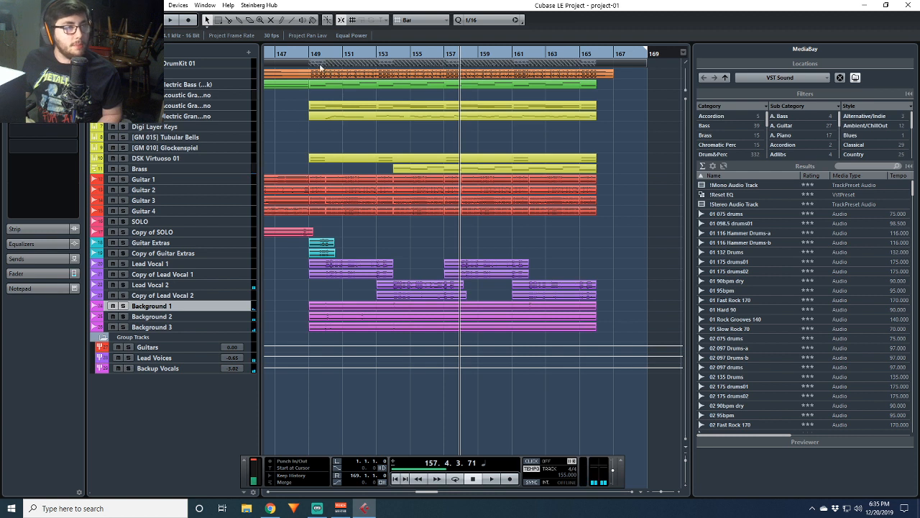
# Play the full mix without any solos from bar 150 to bar 162, pausing at about bar 154
pyautogui.press('space')
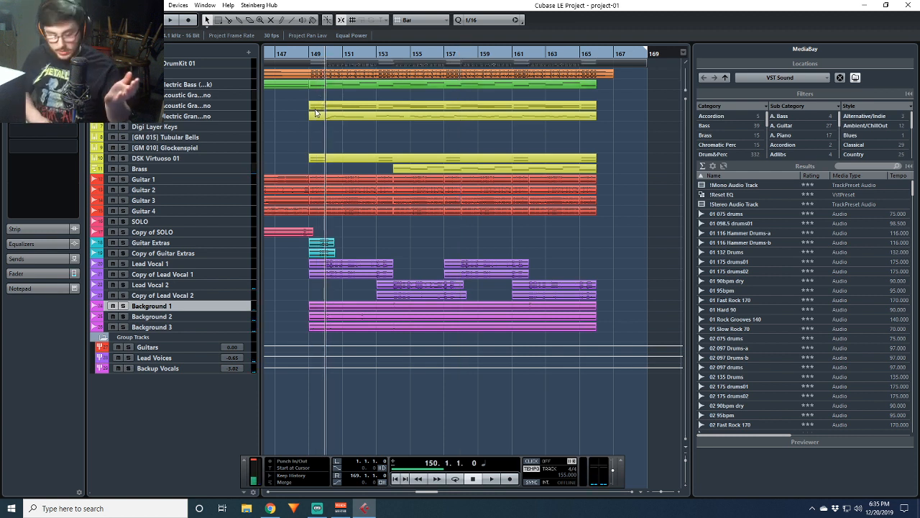
pyautogui.press('space')
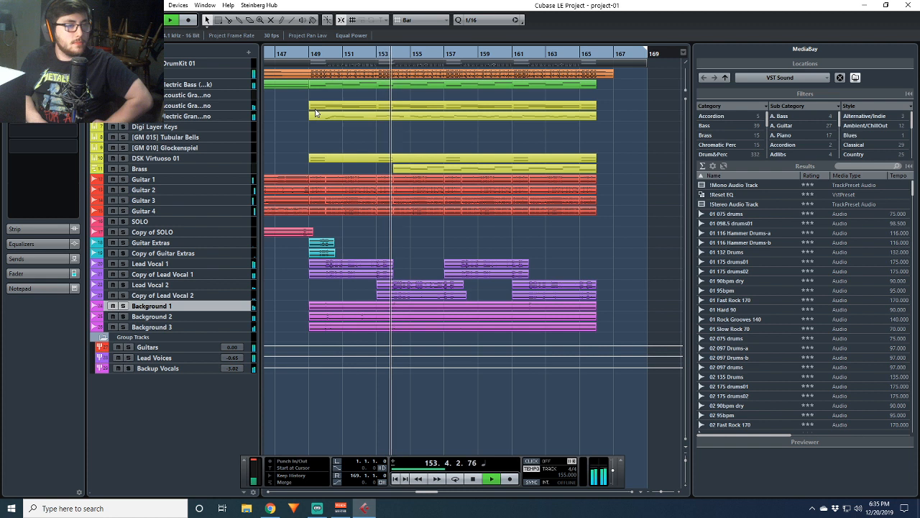
pyautogui.press('space')
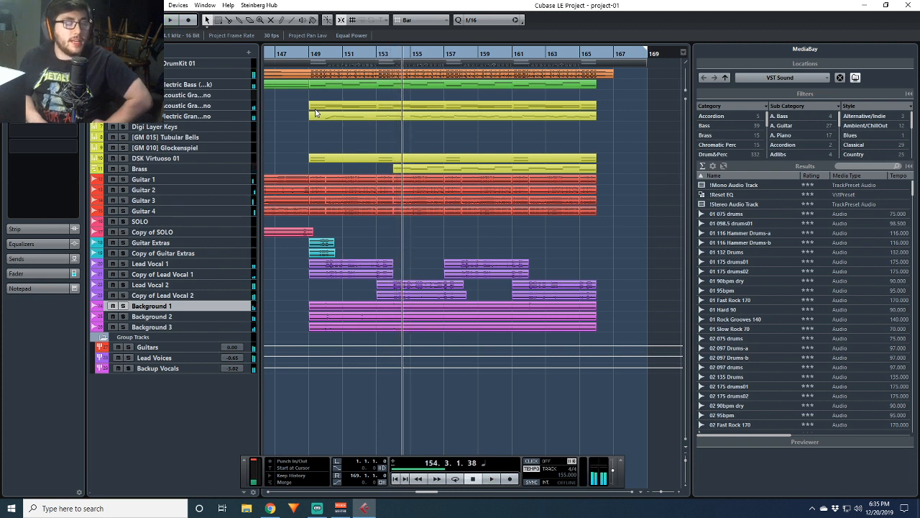
pyautogui.press('space')
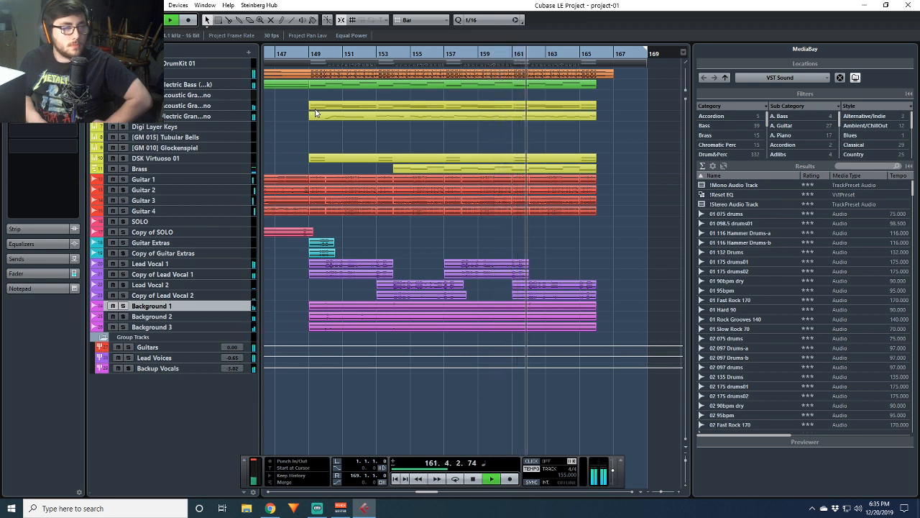
pyautogui.press('space')
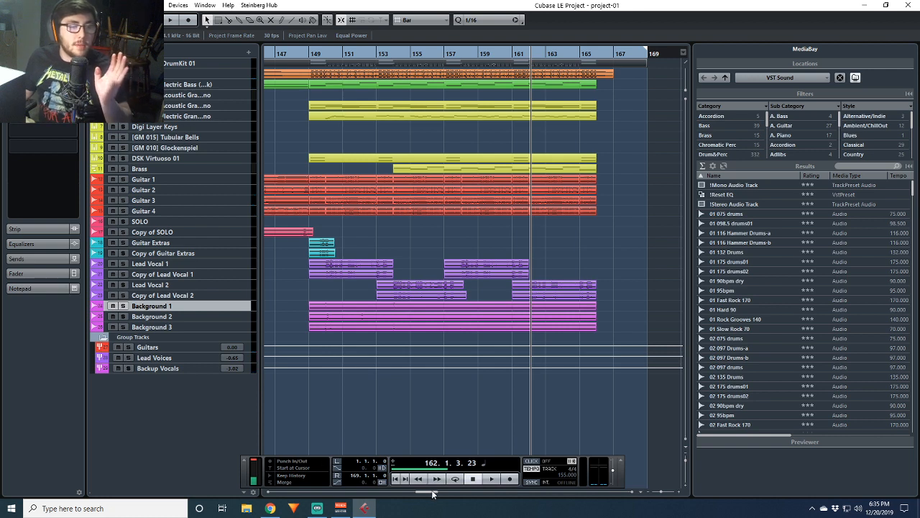
# Examine how the lead and background vocal clips are arranged across the song's sections, ending with the whole project in view
pyautogui.moveTo(433, 493)
pyautogui.mouseDown()
pyautogui.moveTo(416, 504)
pyautogui.moveTo(325, 511)
pyautogui.moveTo(431, 493)
pyautogui.mouseUp()
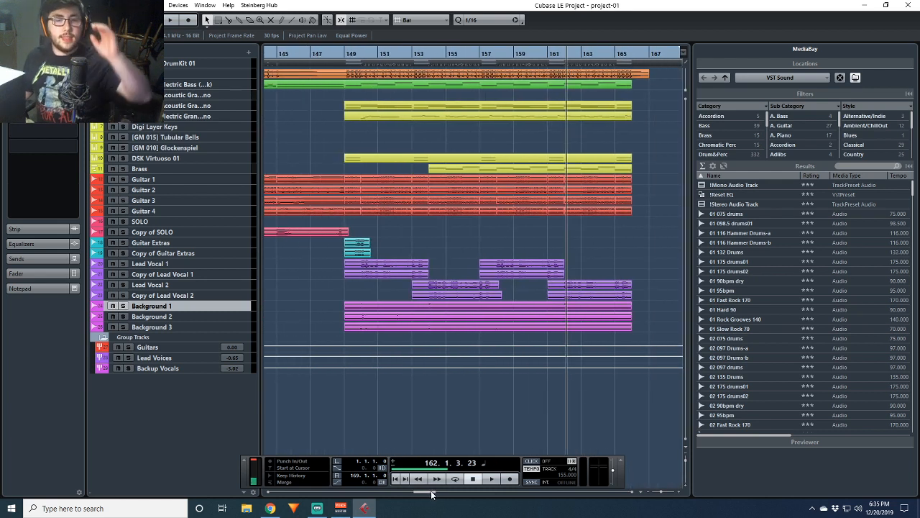
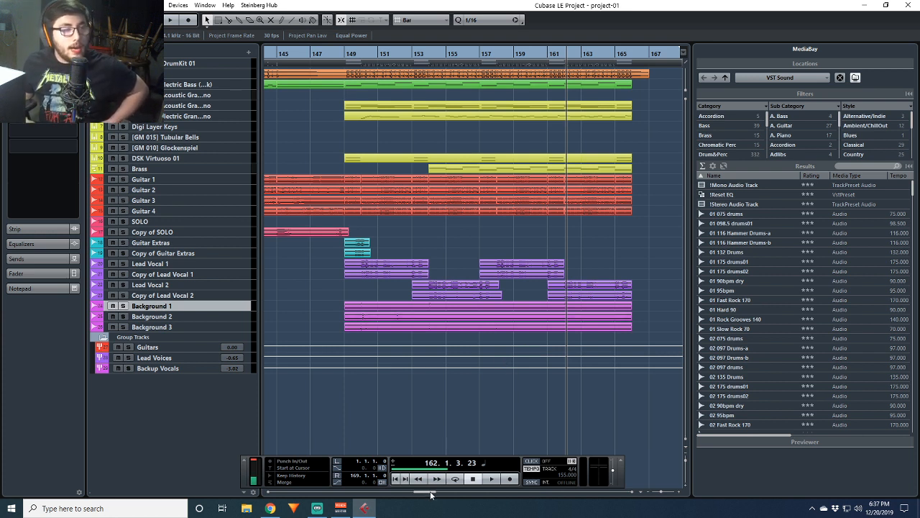
pyautogui.moveTo(431, 494)
pyautogui.mouseDown()
pyautogui.moveTo(374, 498)
pyautogui.moveTo(434, 482)
pyautogui.mouseUp()
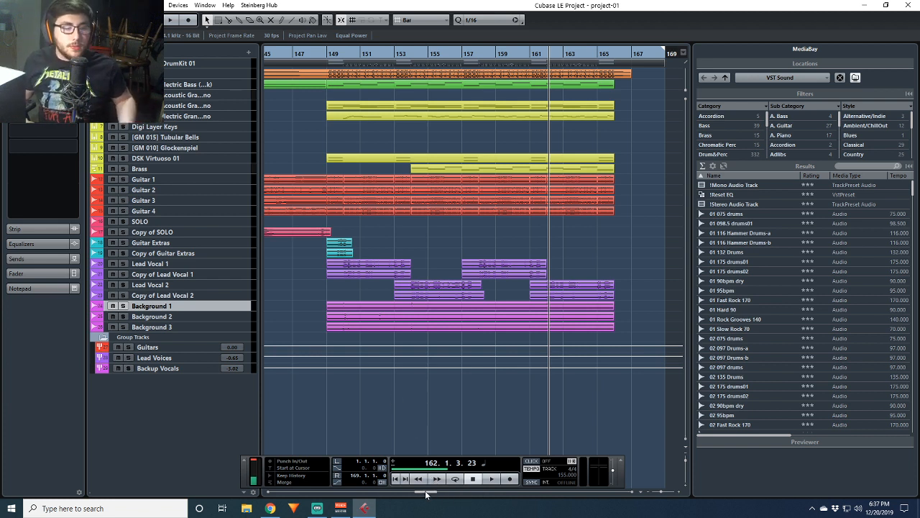
pyautogui.moveTo(425, 493); pyautogui.dragTo(320, 487)
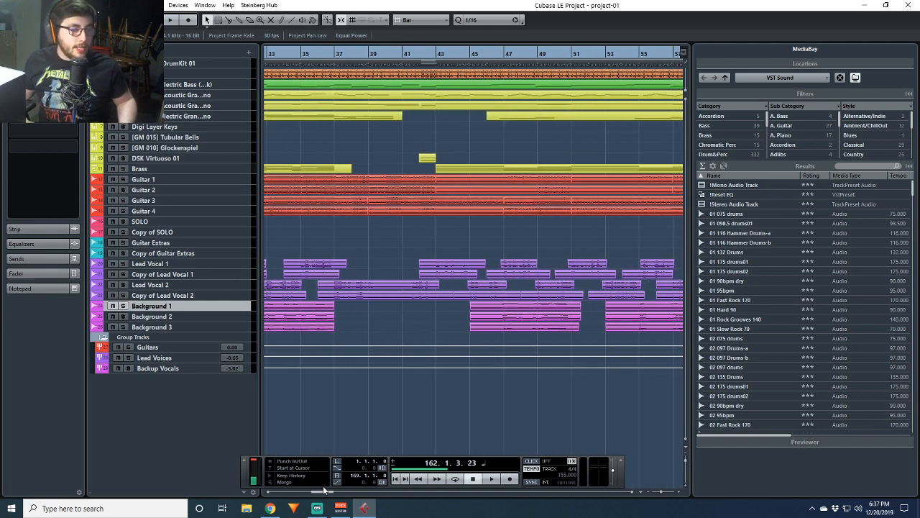
pyautogui.moveTo(319, 493); pyautogui.dragTo(335, 491)
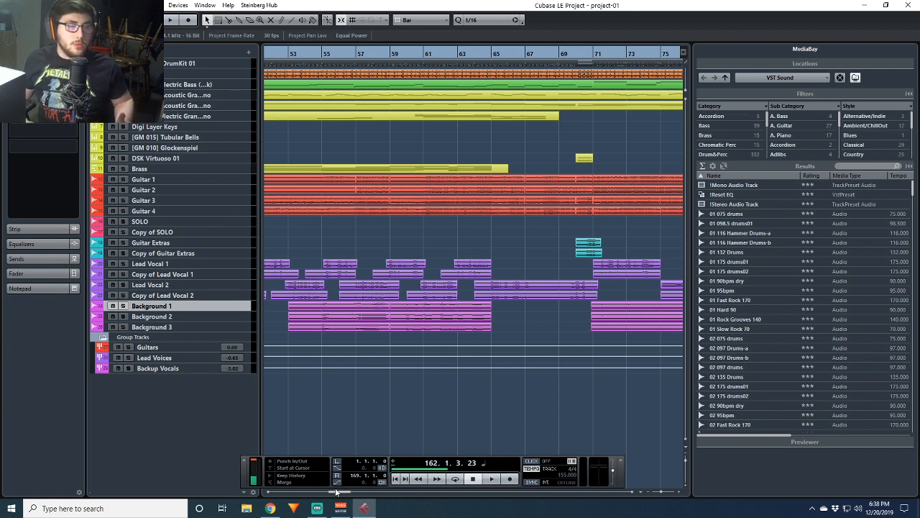
pyautogui.moveTo(336, 491); pyautogui.dragTo(358, 491)
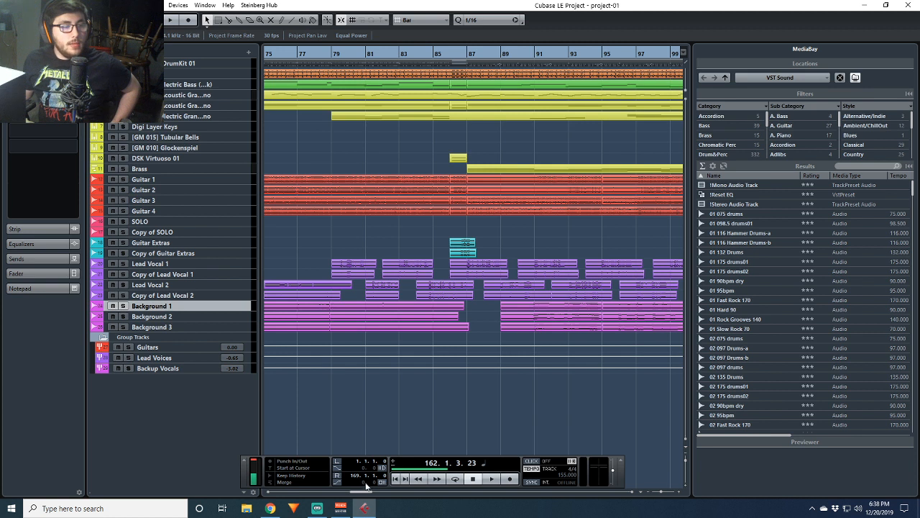
pyautogui.moveTo(361, 495); pyautogui.dragTo(365, 495)
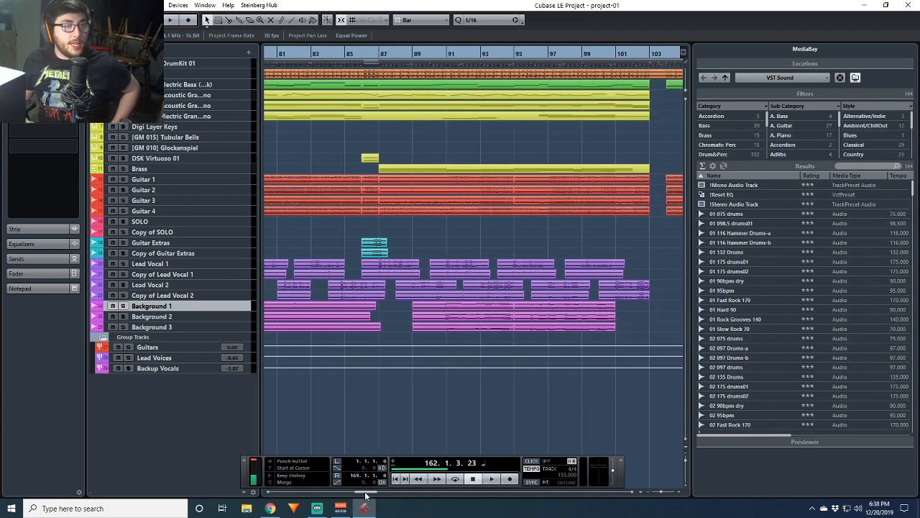
pyautogui.moveTo(365, 496); pyautogui.dragTo(362, 495)
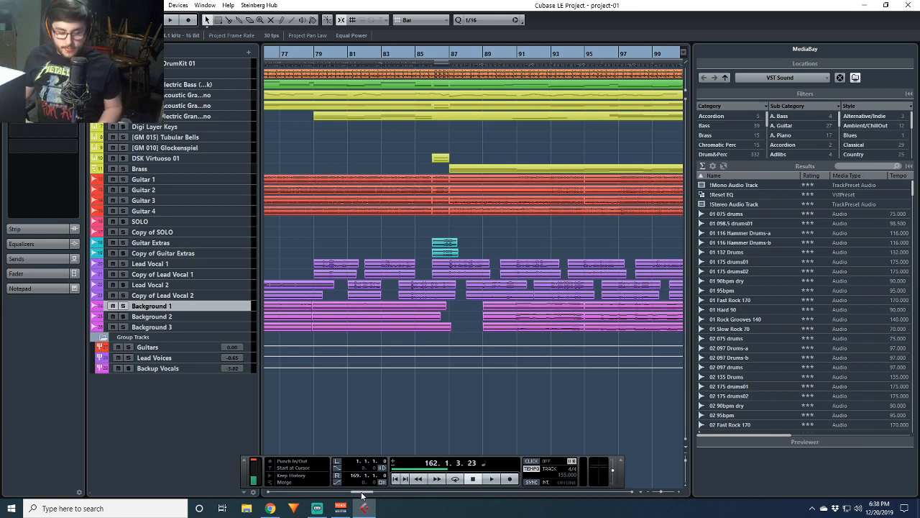
pyautogui.moveTo(364, 495); pyautogui.dragTo(329, 497)
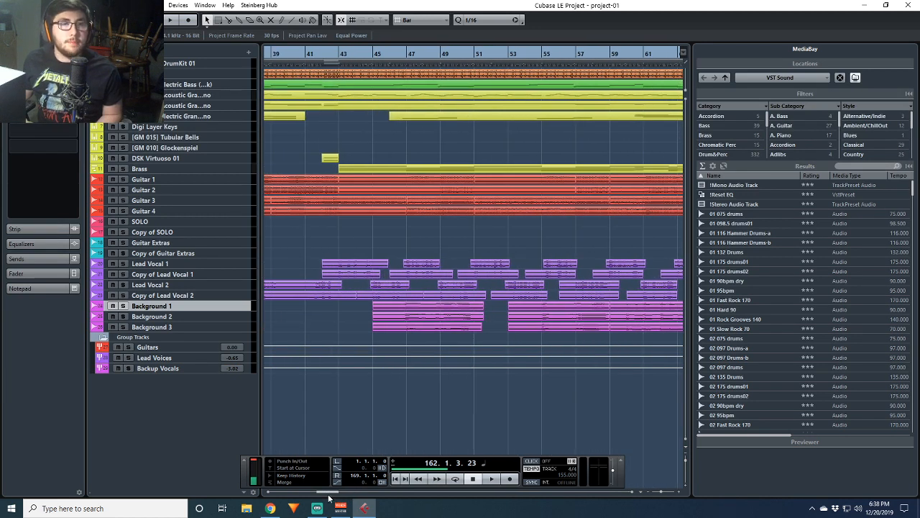
pyautogui.moveTo(328, 497); pyautogui.dragTo(309, 494)
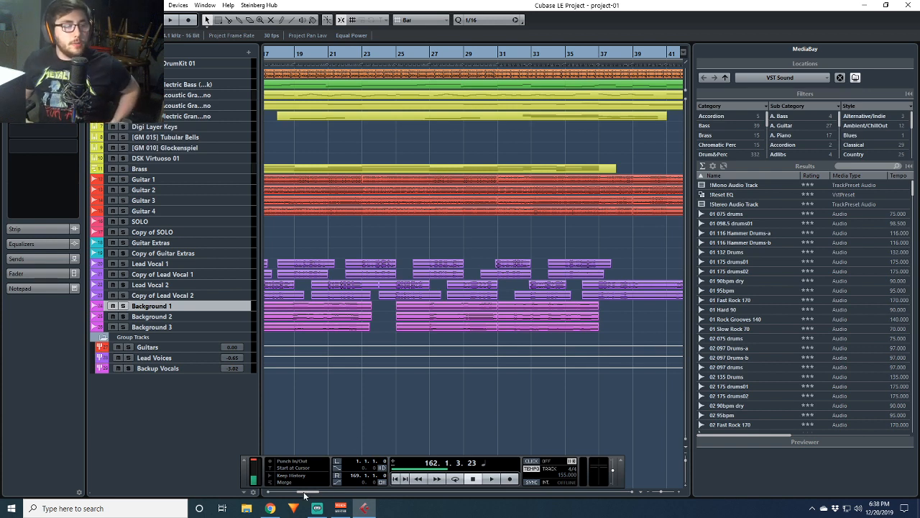
pyautogui.moveTo(305, 494); pyautogui.dragTo(324, 494)
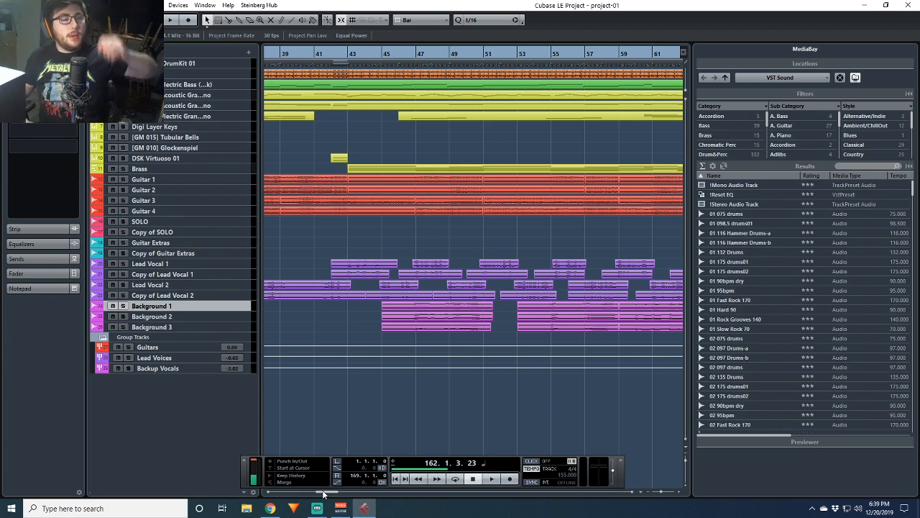
pyautogui.moveTo(328, 491); pyautogui.dragTo(265, 476)
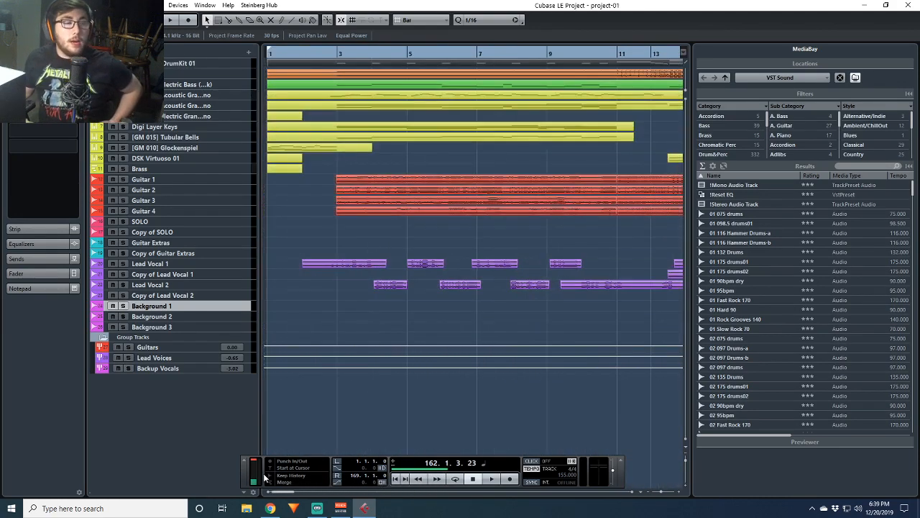
pyautogui.scroll(-6, 408, 377)
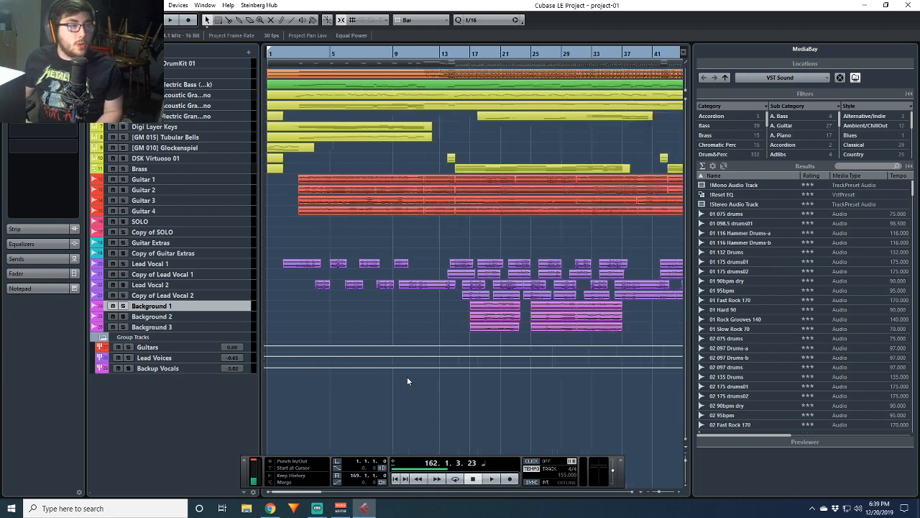
pyautogui.scroll(-1, 407, 379)
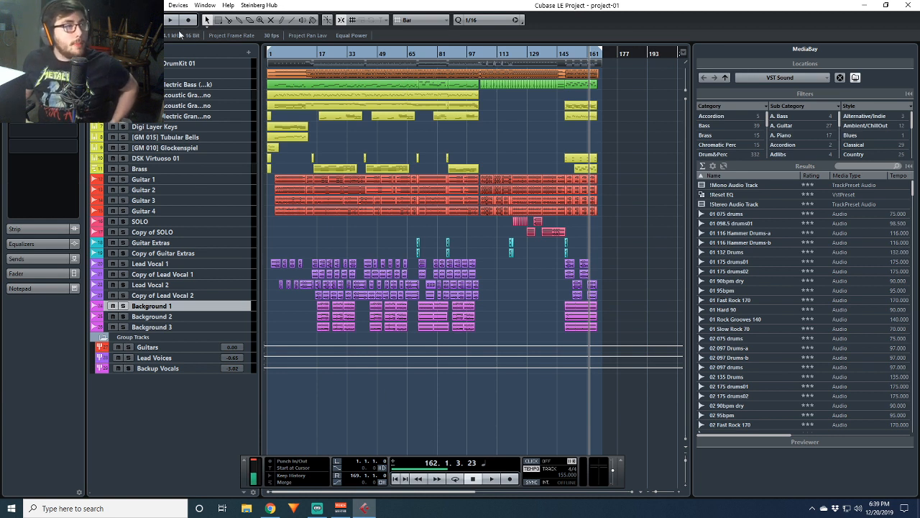
# Open the MixConsole maximized and move the transport panel clear of the channel names and faders
pyautogui.click(177, 5)
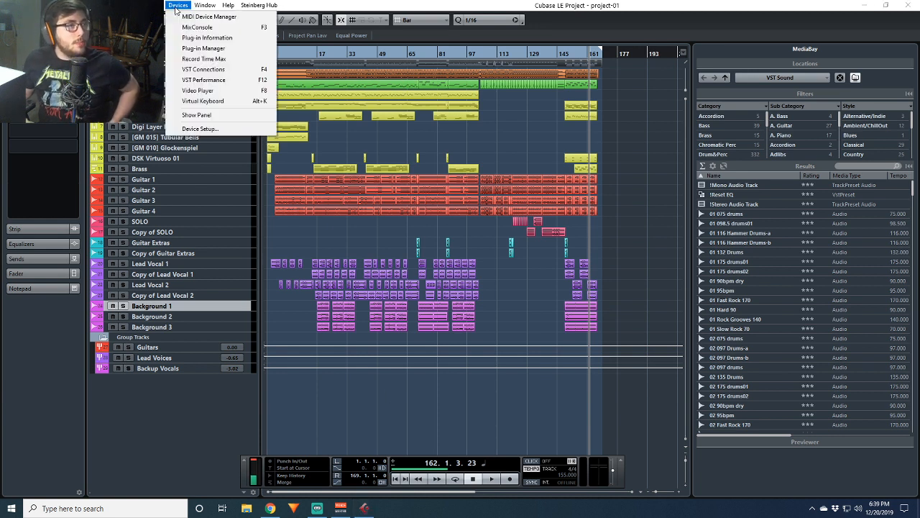
pyautogui.click(191, 29)
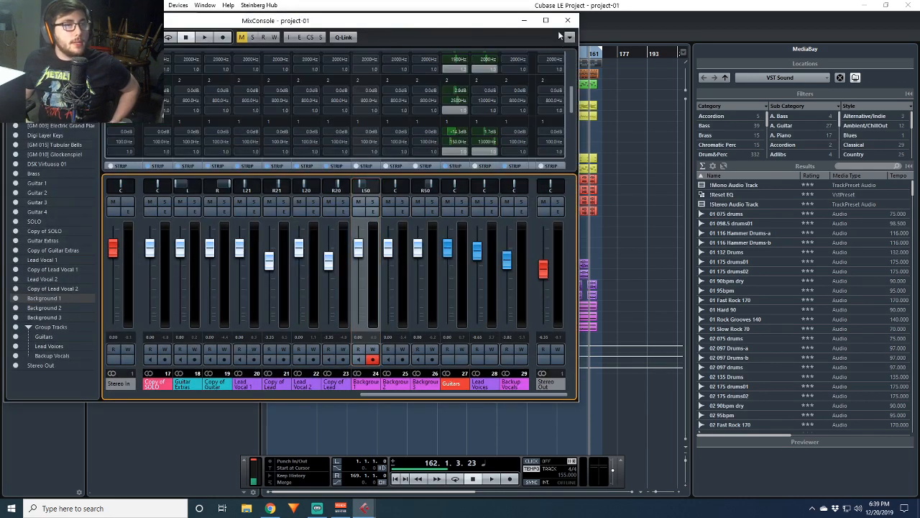
pyautogui.click(545, 20)
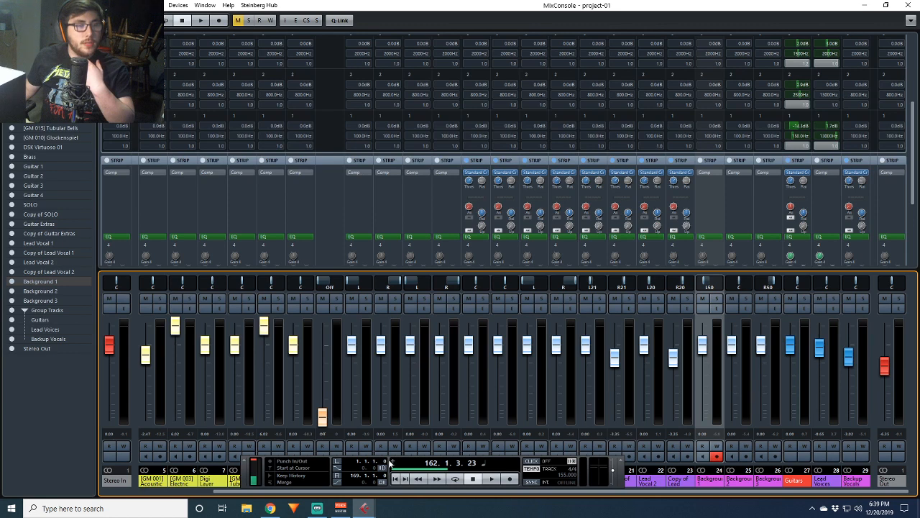
pyautogui.moveTo(390, 464); pyautogui.dragTo(3, 412)
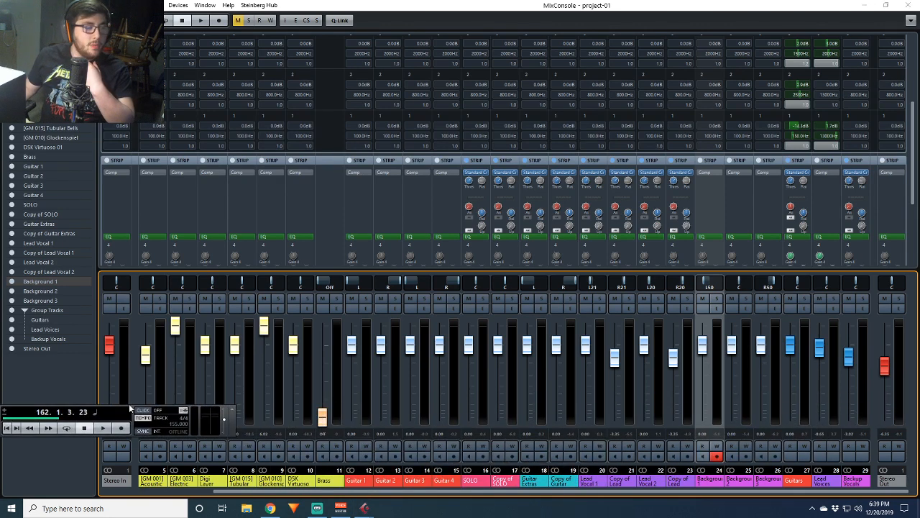
pyautogui.moveTo(130, 408); pyautogui.dragTo(1, 404)
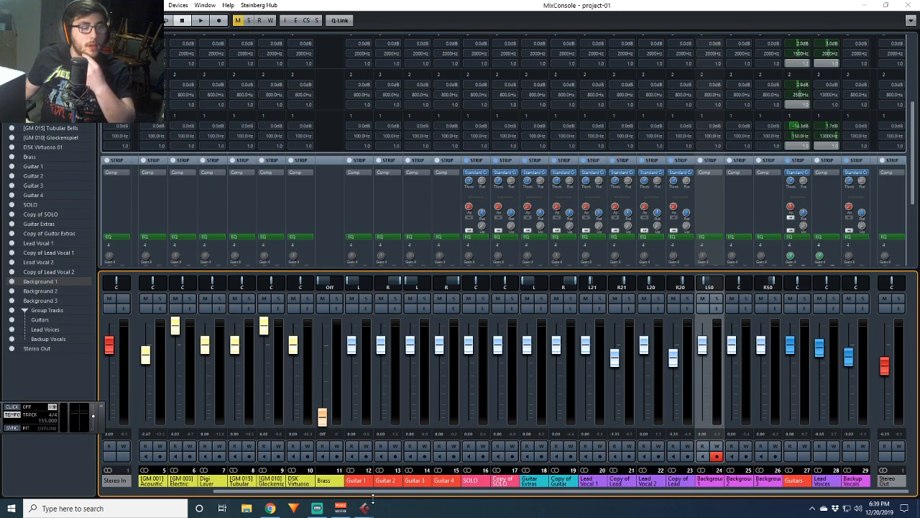
# Review the mixer channels from the drums through to the guitar and vocal groups
pyautogui.moveTo(371, 494); pyautogui.dragTo(338, 489)
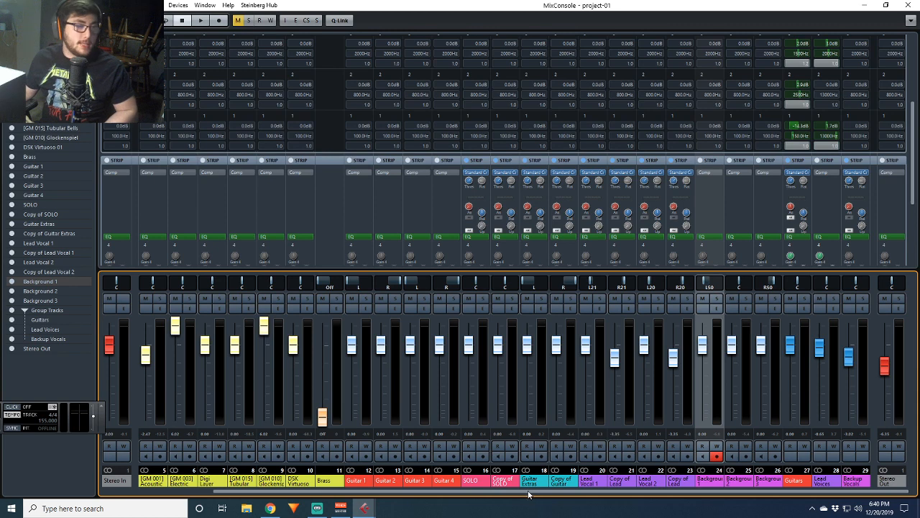
pyautogui.moveTo(528, 494); pyautogui.dragTo(260, 508)
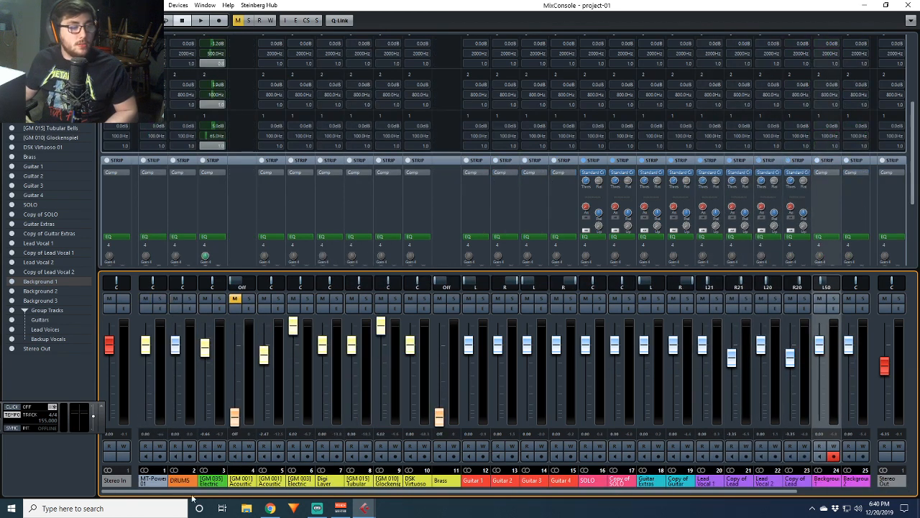
pyautogui.moveTo(445, 503); pyautogui.dragTo(558, 498)
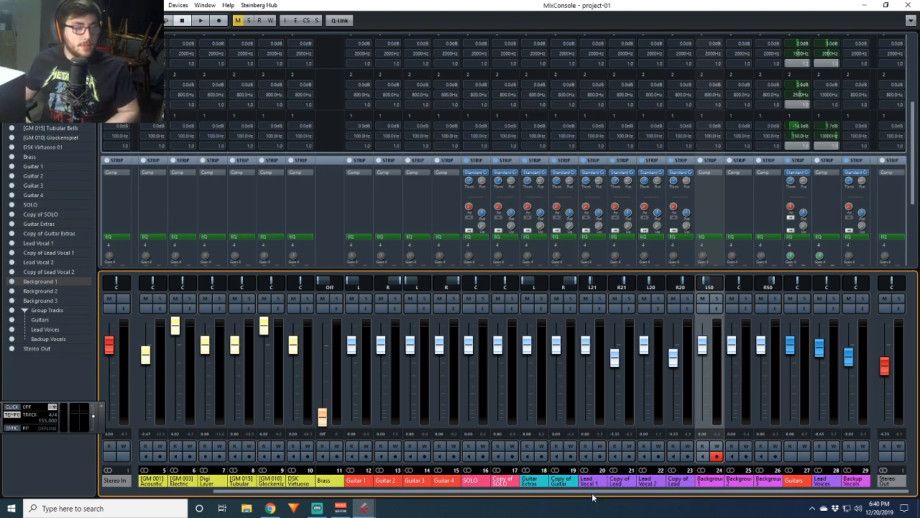
pyautogui.moveTo(549, 494); pyautogui.dragTo(427, 496)
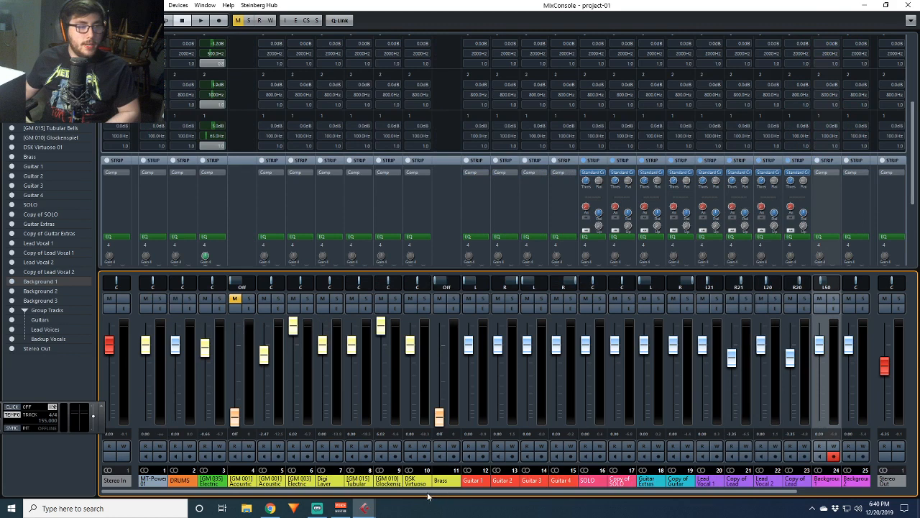
# Play the full song from bar 1 and watch the channel level meters in the MixConsole, through to the group tracks
pyautogui.click(361, 507)
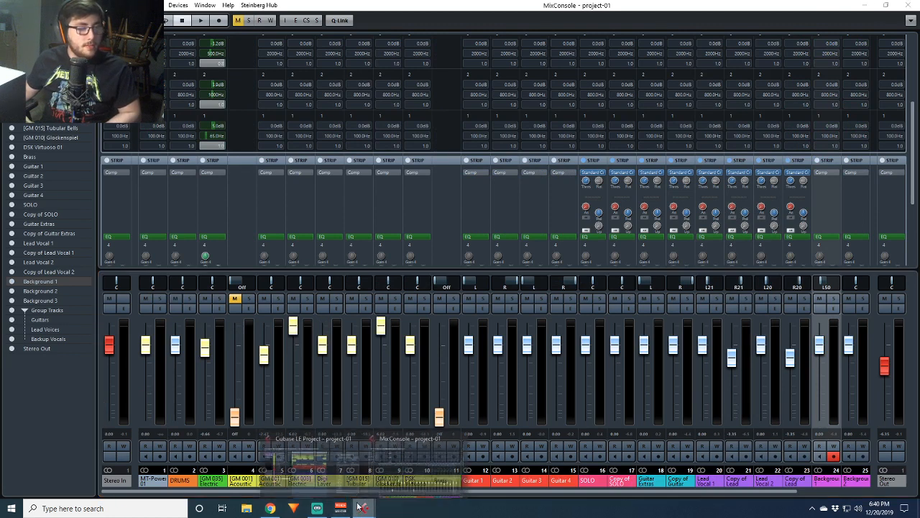
pyautogui.click(317, 460)
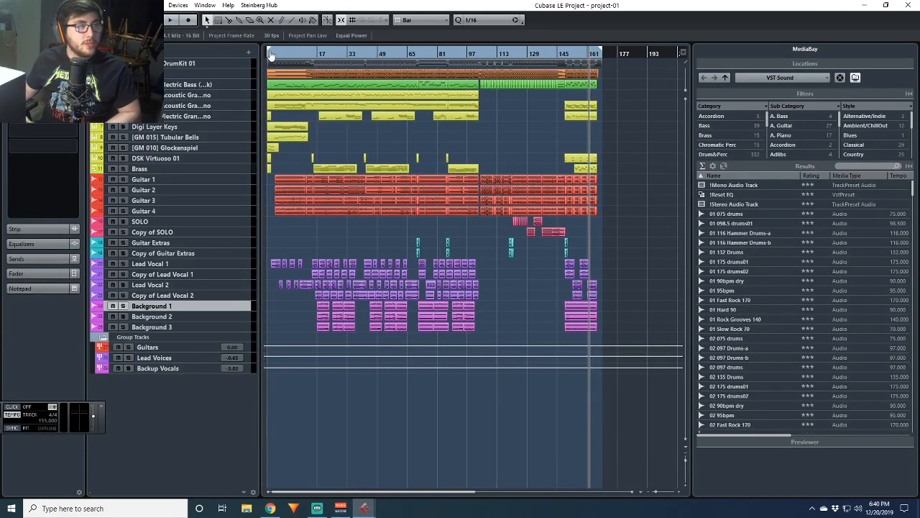
pyautogui.doubleClick(270, 54)
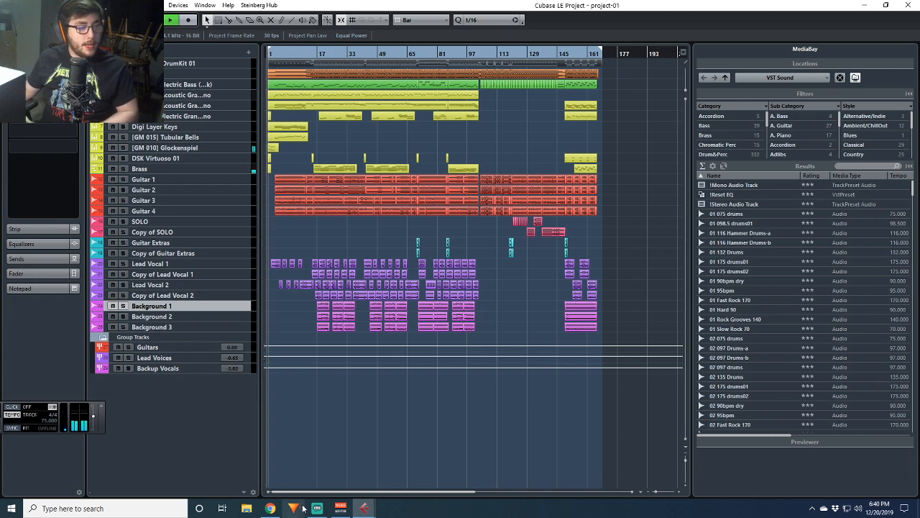
pyautogui.moveTo(365, 508)
pyautogui.click(408, 484)
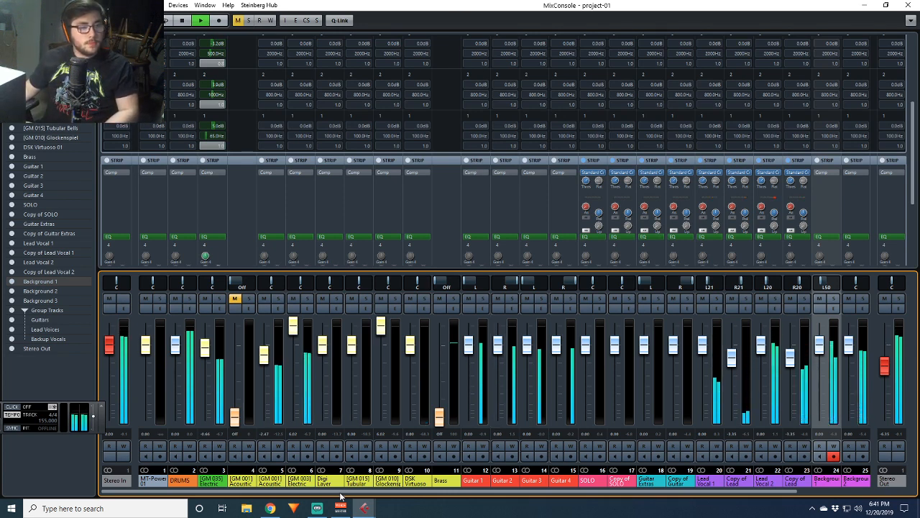
pyautogui.moveTo(341, 493); pyautogui.dragTo(643, 494)
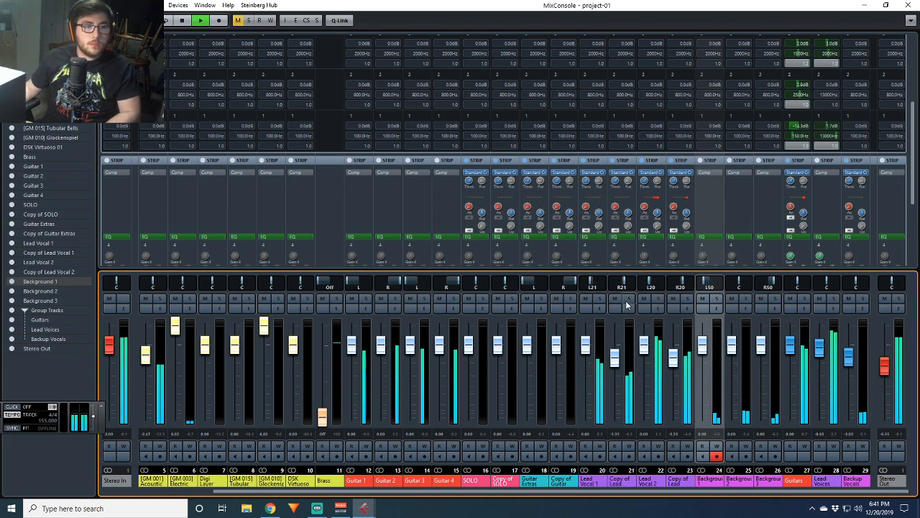
# Demonstrate the Lead Vocal 1 fader by lowering it fully, raising it partway and resetting it to 0.00
pyautogui.click(586, 419)
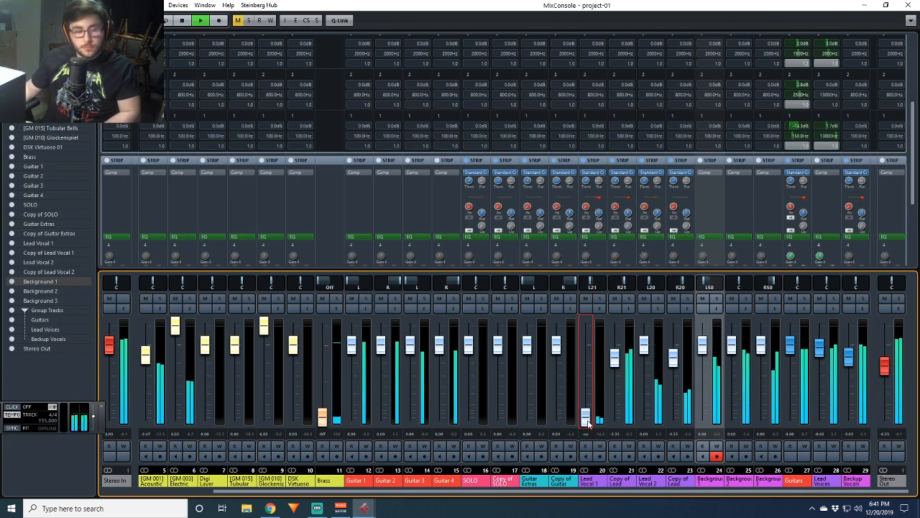
pyautogui.moveTo(585, 419); pyautogui.dragTo(587, 379)
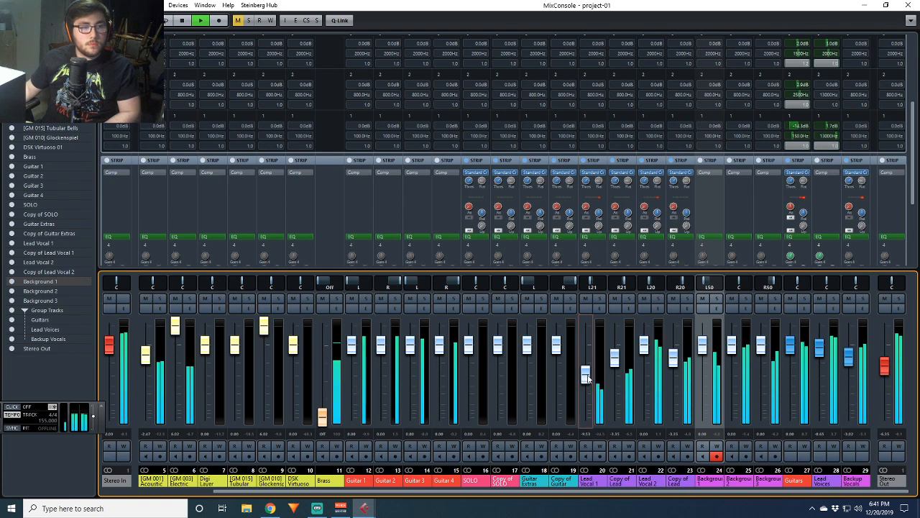
pyautogui.keyDown('ctrl'); pyautogui.click(587, 372); pyautogui.keyUp('ctrl')
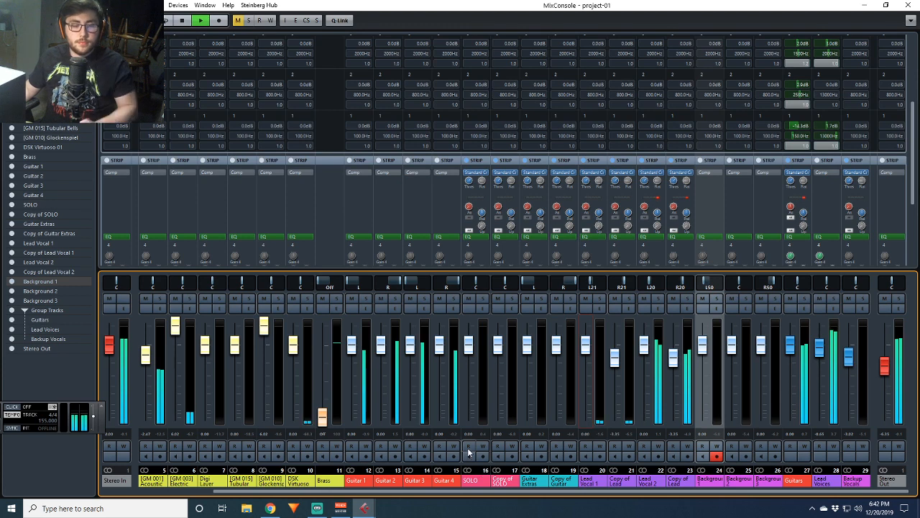
# Stop playback and close the MixConsole after a last look across its channels
pyautogui.press('space')
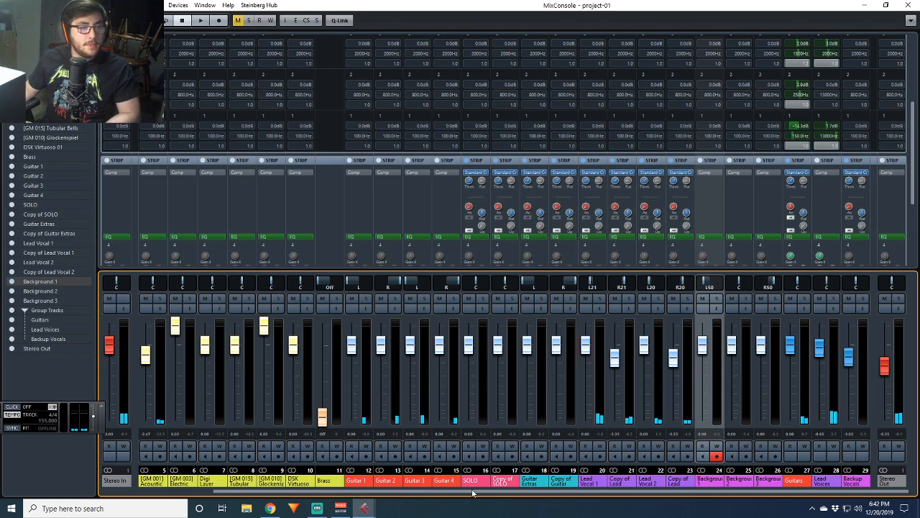
pyautogui.moveTo(318, 494); pyautogui.dragTo(172, 494)
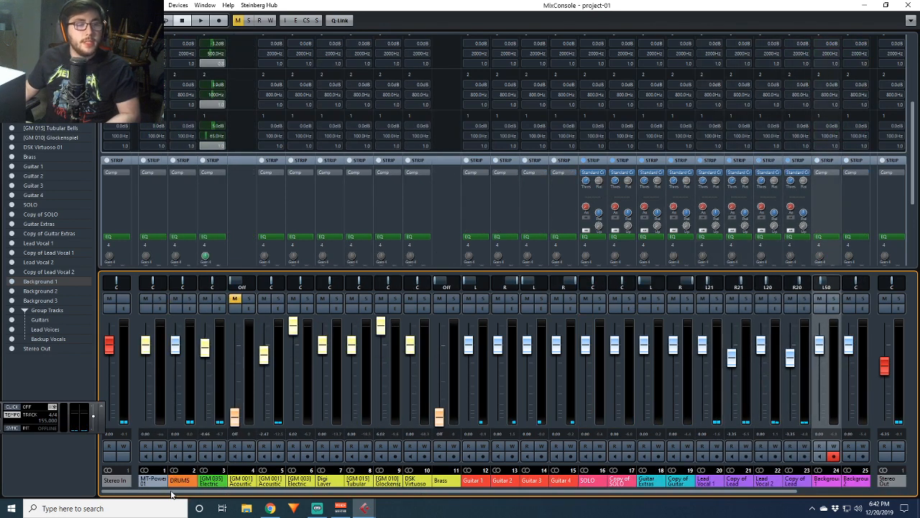
pyautogui.moveTo(345, 493); pyautogui.dragTo(496, 493)
pyautogui.click(916, 5)
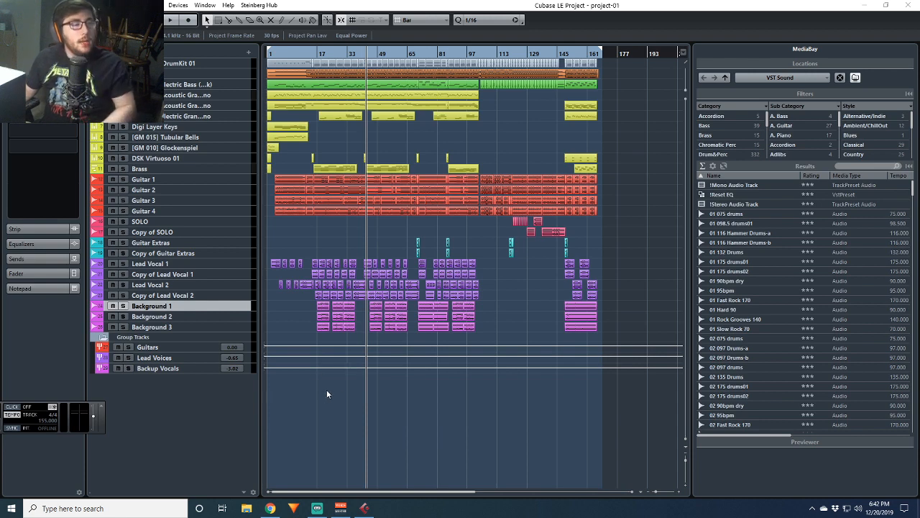
# Solo Lead Vocal 1 and play its phrase from bar 5 to just before bar 6
pyautogui.scroll(5, 359, 370)
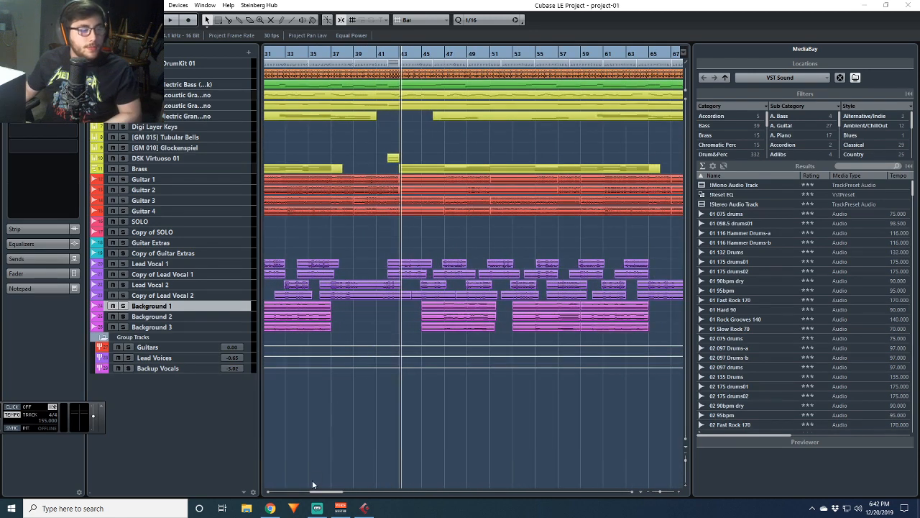
pyautogui.moveTo(326, 494); pyautogui.dragTo(272, 494)
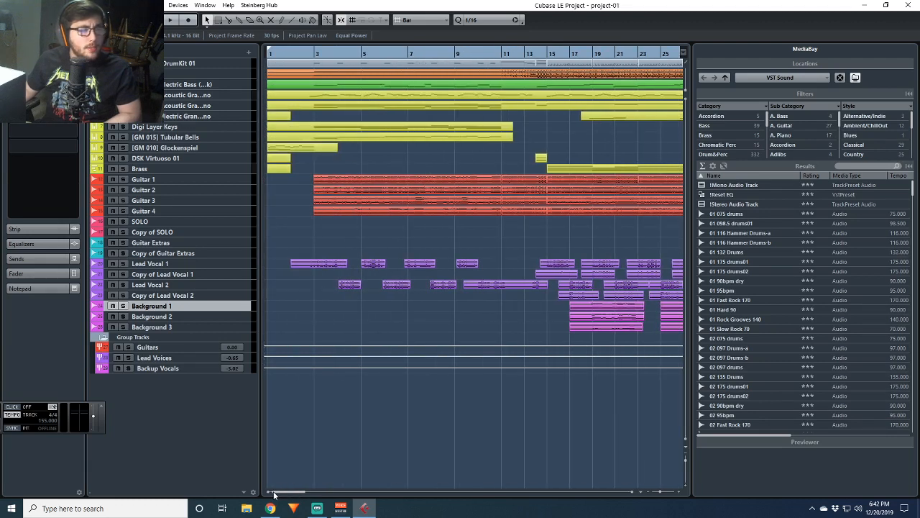
pyautogui.scroll(4, 369, 373)
pyautogui.scroll(2, 368, 374)
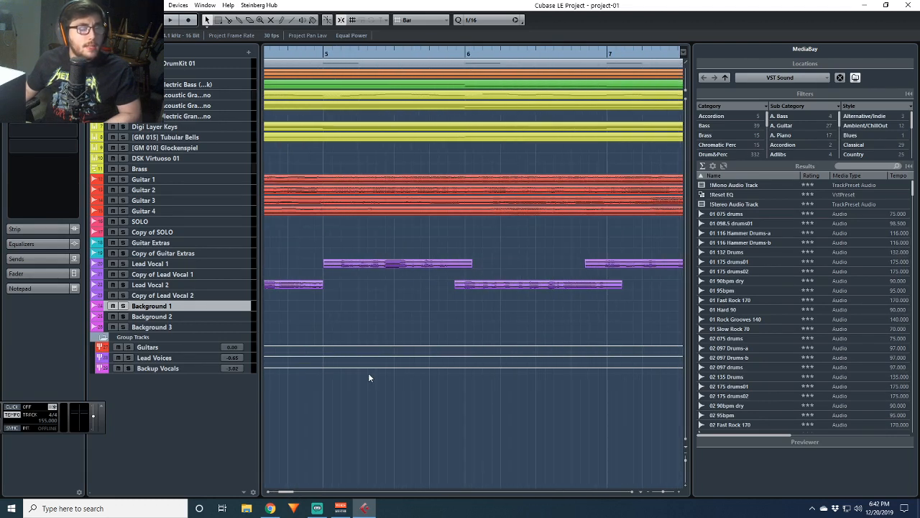
pyautogui.click(326, 58)
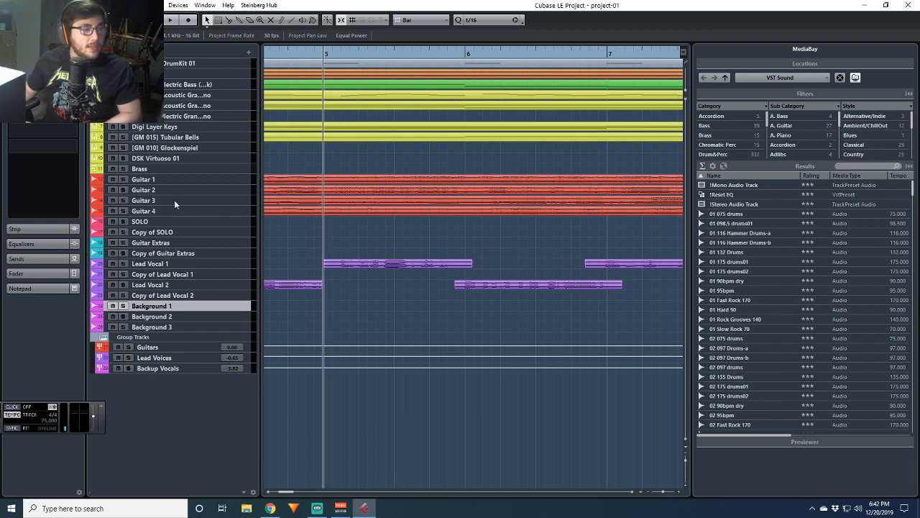
pyautogui.click(123, 263)
pyautogui.press('space')
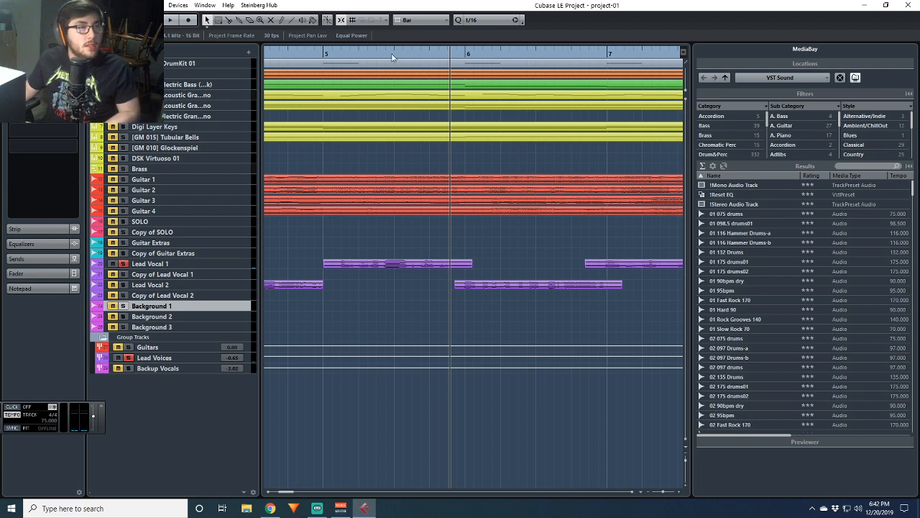
# Enlarge the vocal track waveforms and replay the soloed Lead Vocal 1 phrase from bar 5
pyautogui.moveTo(391, 57); pyautogui.dragTo(447, 293)
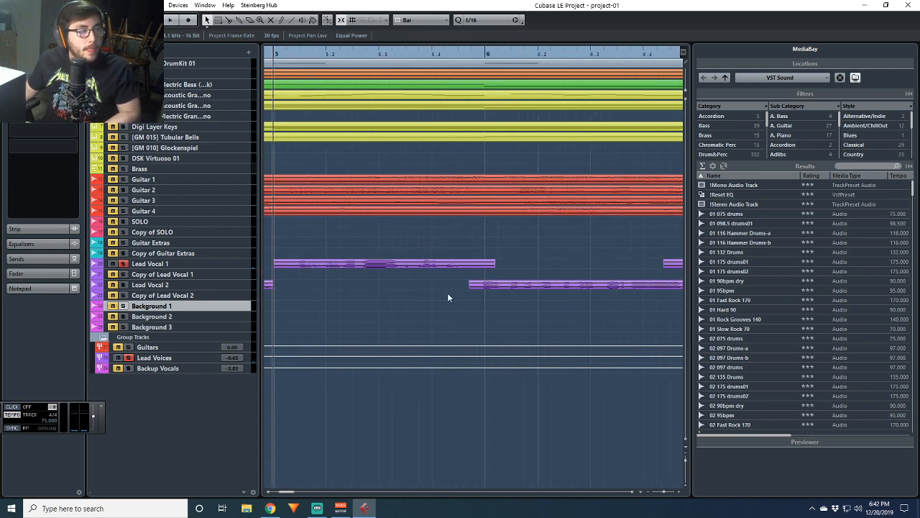
pyautogui.click(686, 462)
pyautogui.scroll(5, 398, 302)
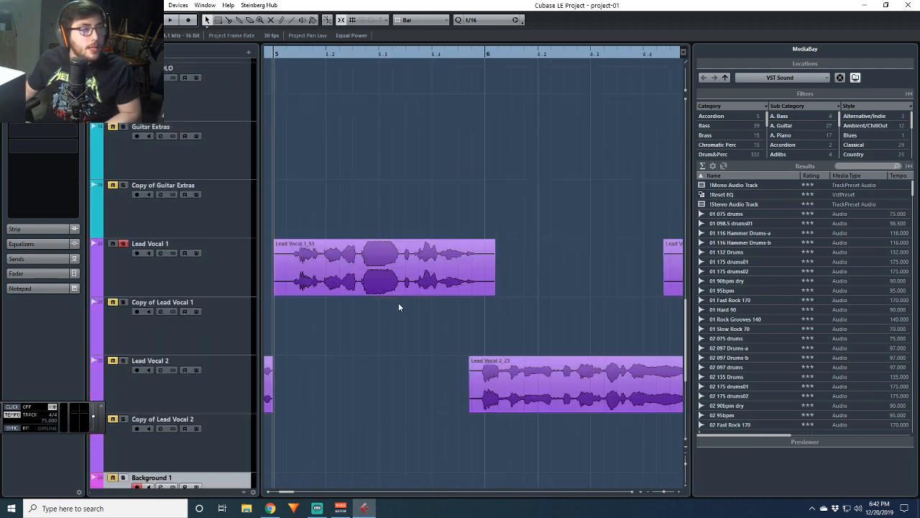
pyautogui.scroll(-3, 398, 302)
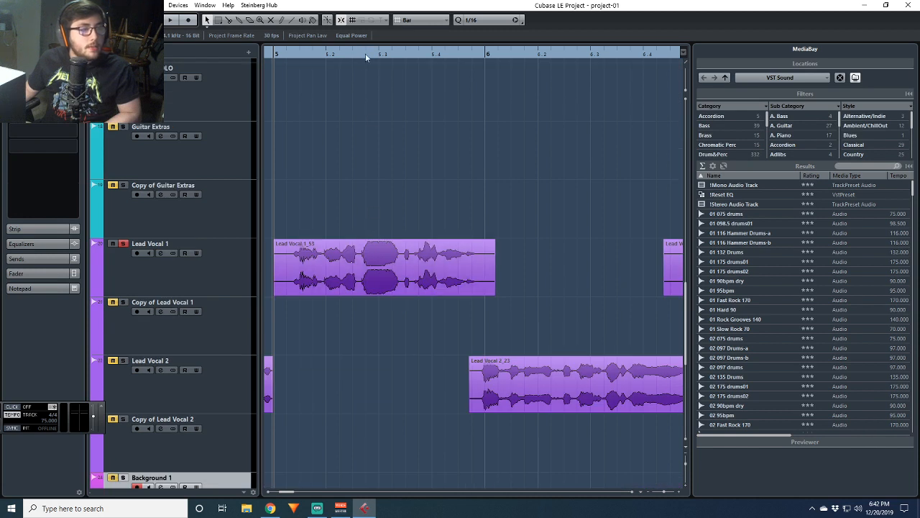
pyautogui.press('space')
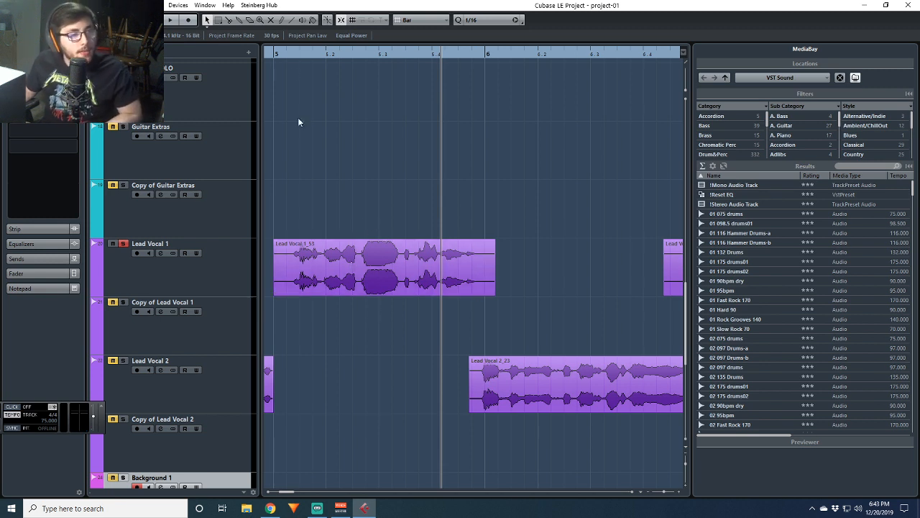
# Replay Lead Vocal 1 from just after the start of bar 5, stopping between beats 3 and 4
pyautogui.click(294, 54)
pyautogui.press('space')
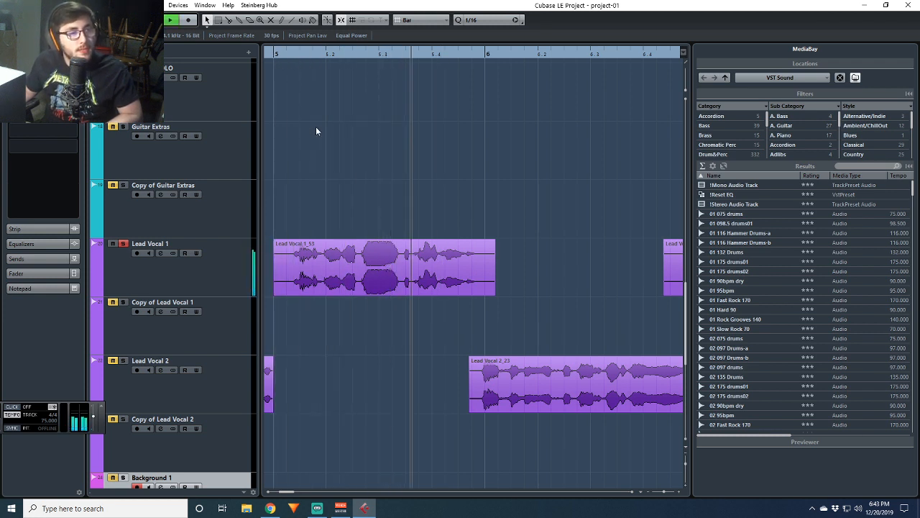
pyautogui.press('space')
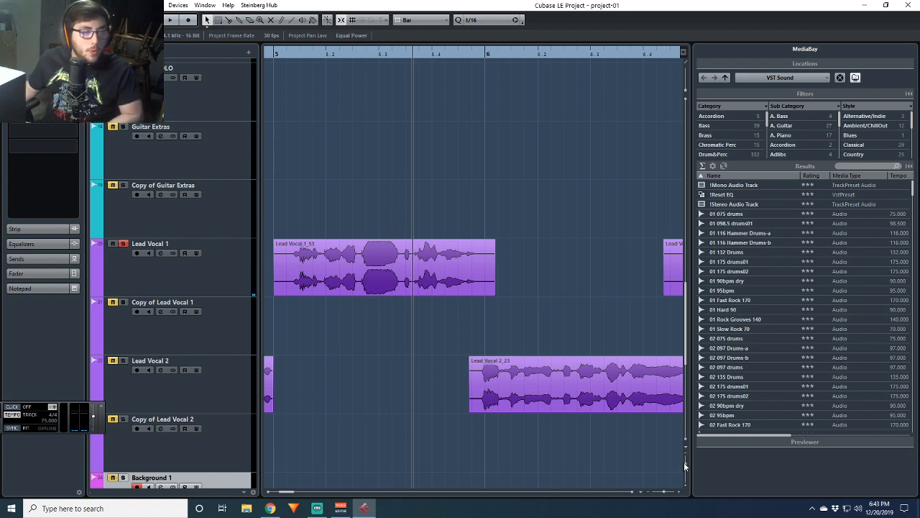
# Examine the Lead Vocal 1 waveform between beats 3 and 4 of bar 5 in close-up
pyautogui.moveTo(684, 464); pyautogui.dragTo(686, 469)
pyautogui.scroll(3, 406, 392)
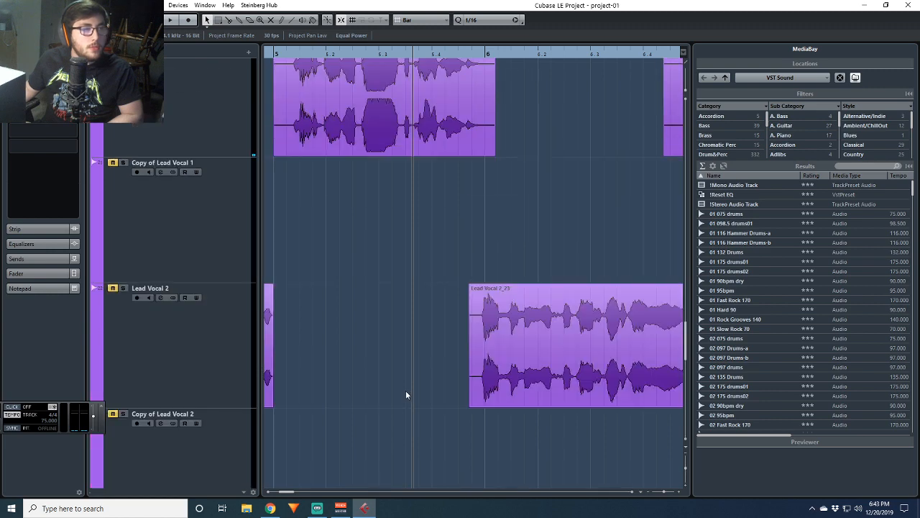
pyautogui.scroll(3, 405, 390)
pyautogui.scroll(8, 403, 390)
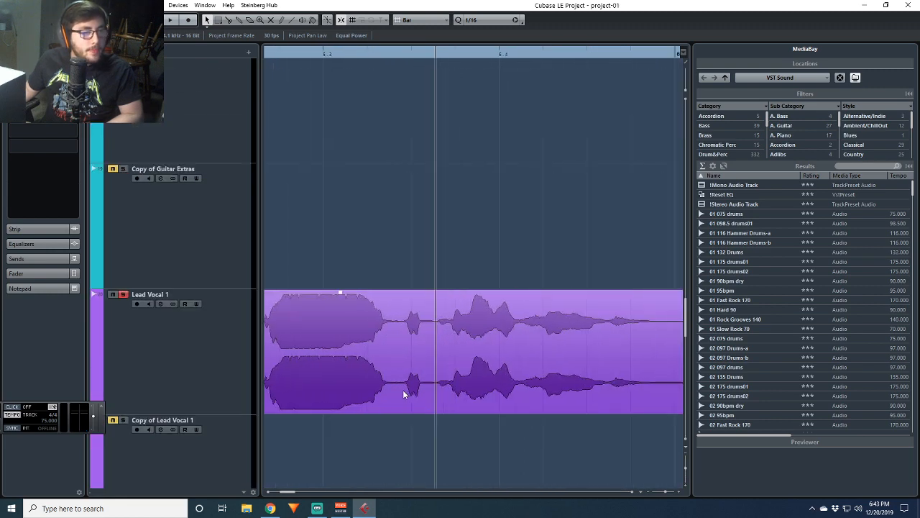
pyautogui.moveTo(289, 492); pyautogui.dragTo(289, 493)
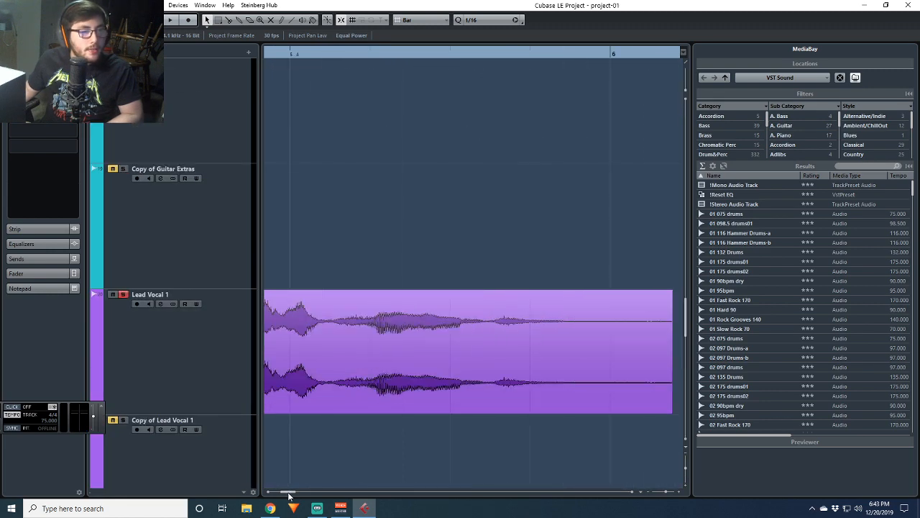
pyautogui.click(267, 493)
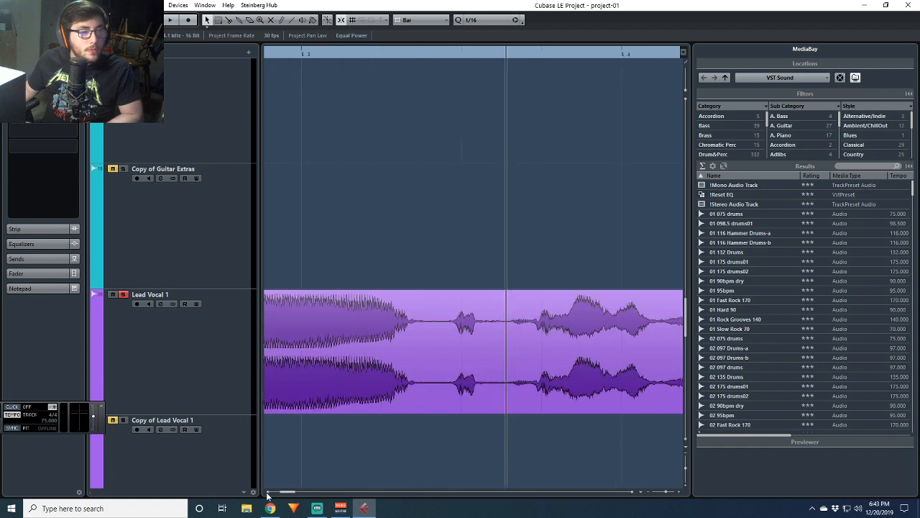
# Select the Lead Vocal 1 event in bar 5, framing the passage before beat 3 and the sustained note around it
pyautogui.scroll(-5, 522, 436)
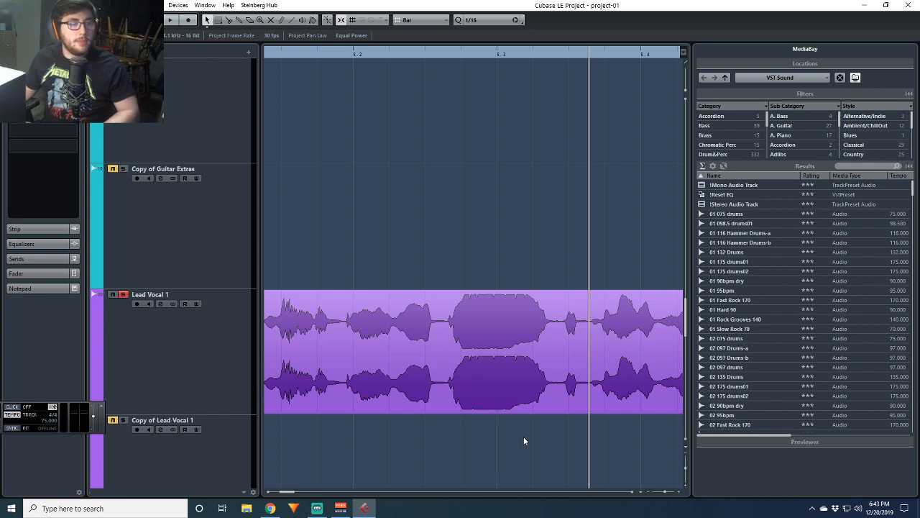
pyautogui.scroll(-1, 524, 436)
pyautogui.moveTo(287, 253)
pyautogui.mouseDown()
pyautogui.moveTo(336, 336)
pyautogui.moveTo(458, 436)
pyautogui.mouseUp()
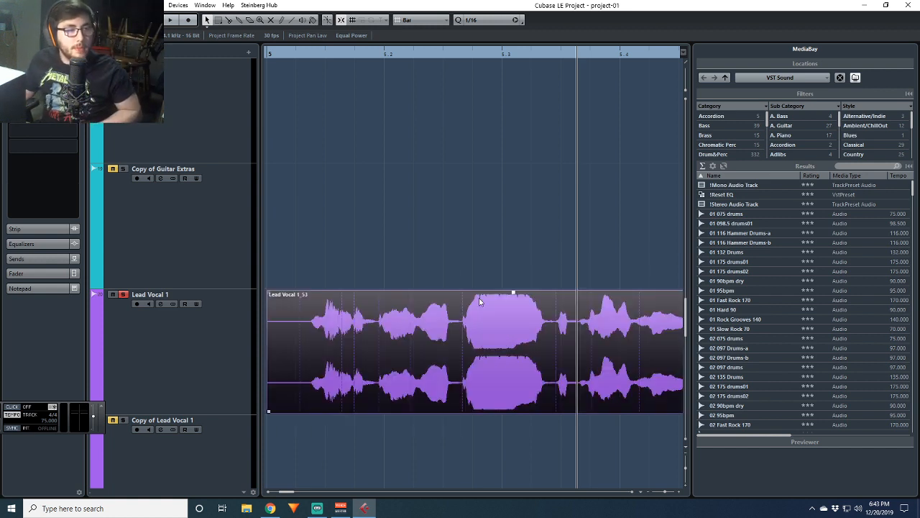
pyautogui.click(456, 263)
pyautogui.moveTo(456, 265)
pyautogui.mouseDown()
pyautogui.moveTo(546, 401)
pyautogui.moveTo(550, 423)
pyautogui.mouseUp()
pyautogui.scroll(-5, 546, 281)
pyautogui.scroll(3, 547, 284)
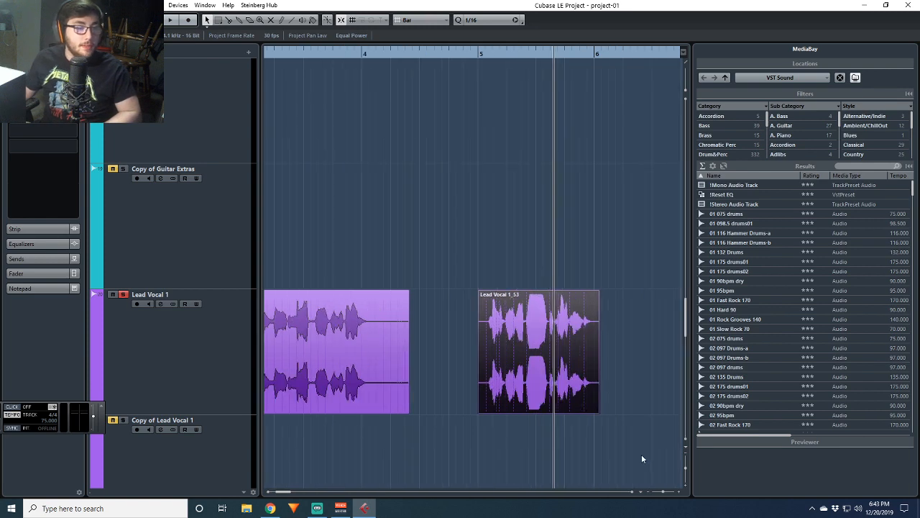
# Reduce all track heights and survey the arrangement from the start through the vocal sections, running playback briefly from bar 5
pyautogui.moveTo(682, 468); pyautogui.dragTo(687, 459)
pyautogui.click(686, 460)
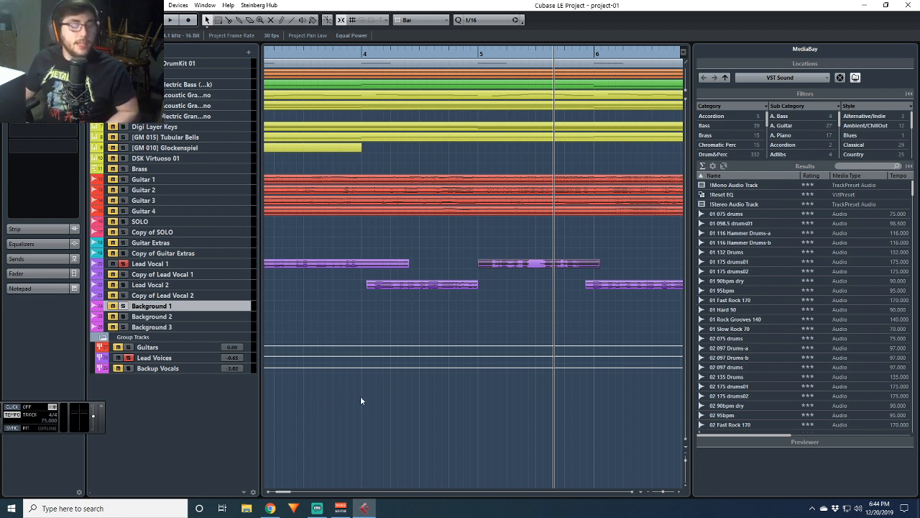
pyautogui.moveTo(286, 492); pyautogui.dragTo(309, 499)
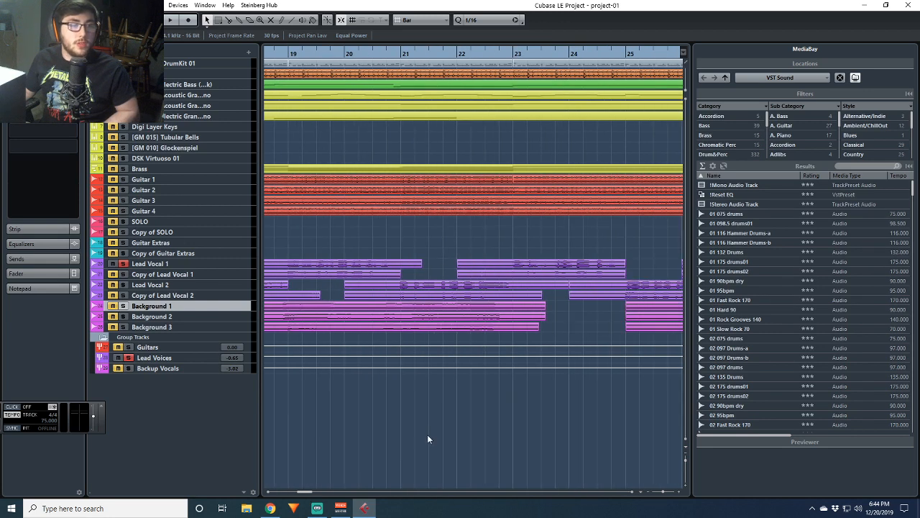
pyautogui.scroll(-2, 428, 437)
pyautogui.scroll(-4, 427, 435)
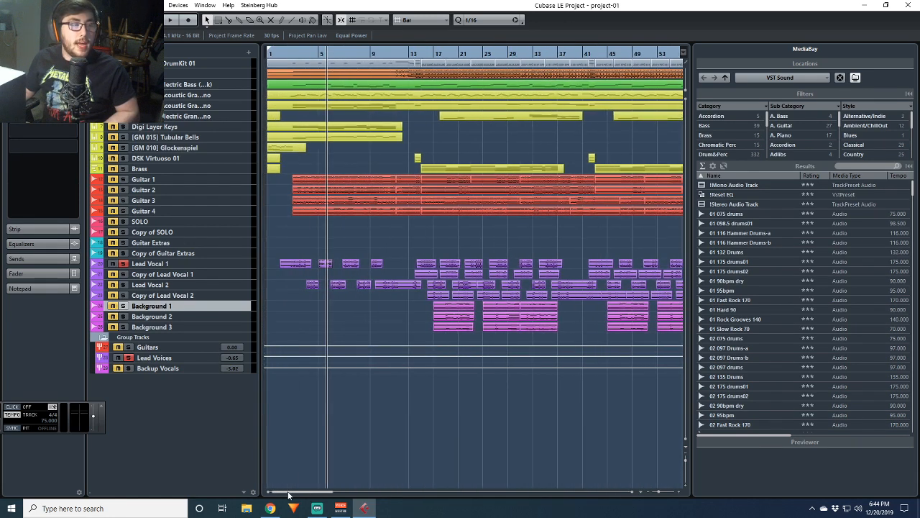
pyautogui.press('space')
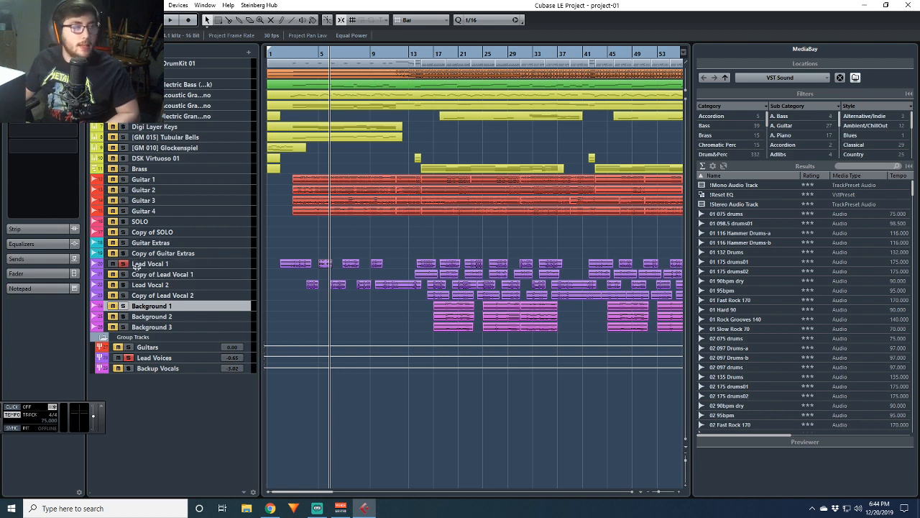
# Bring the Lead Vocal 2 phrase at bar 75 into enlarged view and play from the start of that bar
pyautogui.moveTo(317, 491); pyautogui.dragTo(375, 491)
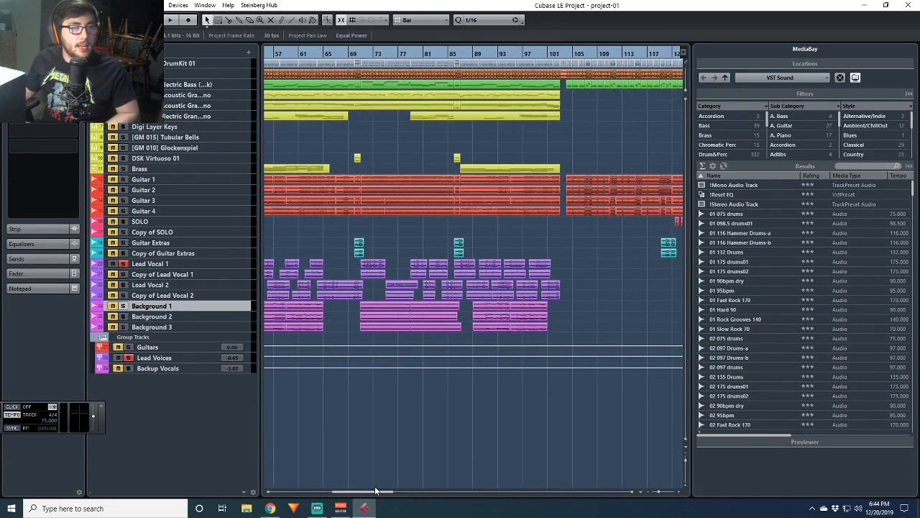
pyautogui.scroll(6, 409, 304)
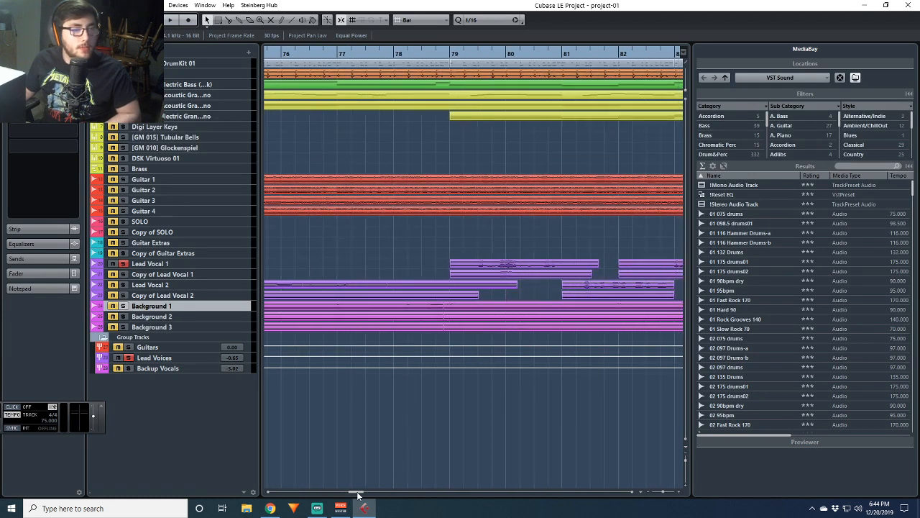
pyautogui.moveTo(357, 492); pyautogui.dragTo(353, 492)
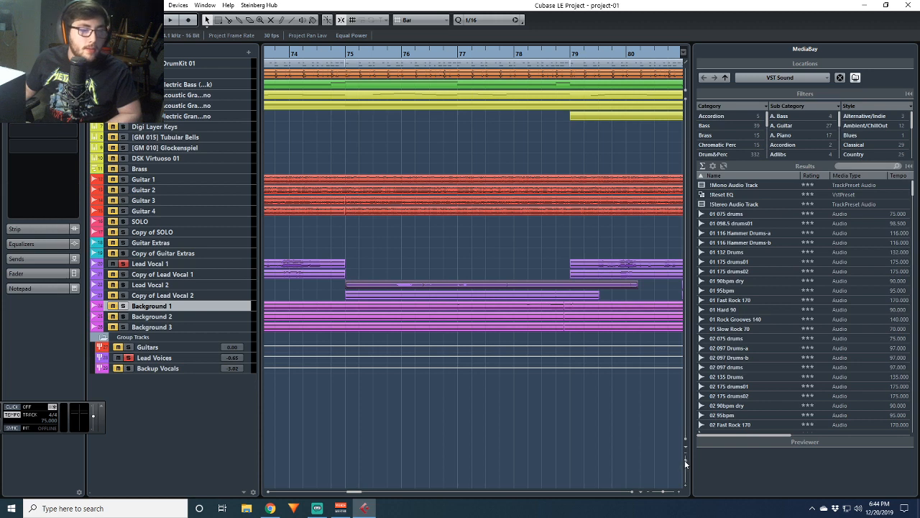
pyautogui.moveTo(685, 463); pyautogui.dragTo(686, 467)
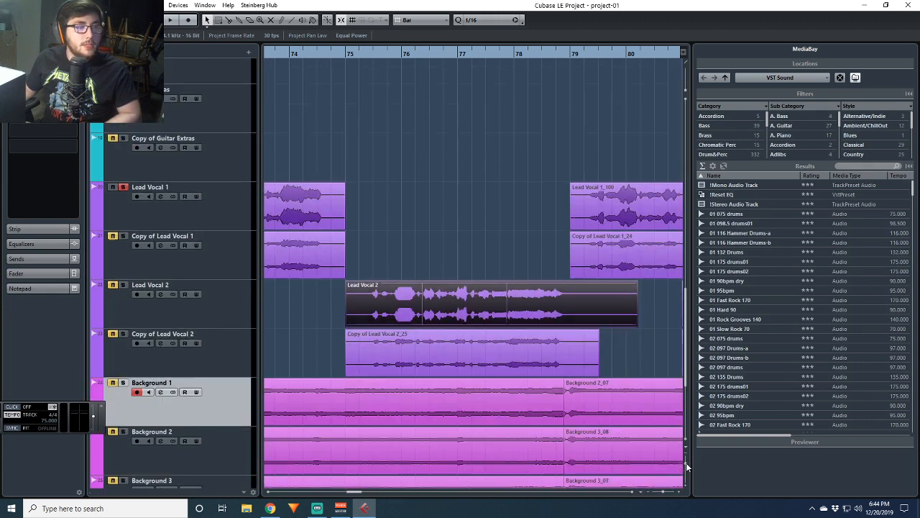
pyautogui.click(346, 53)
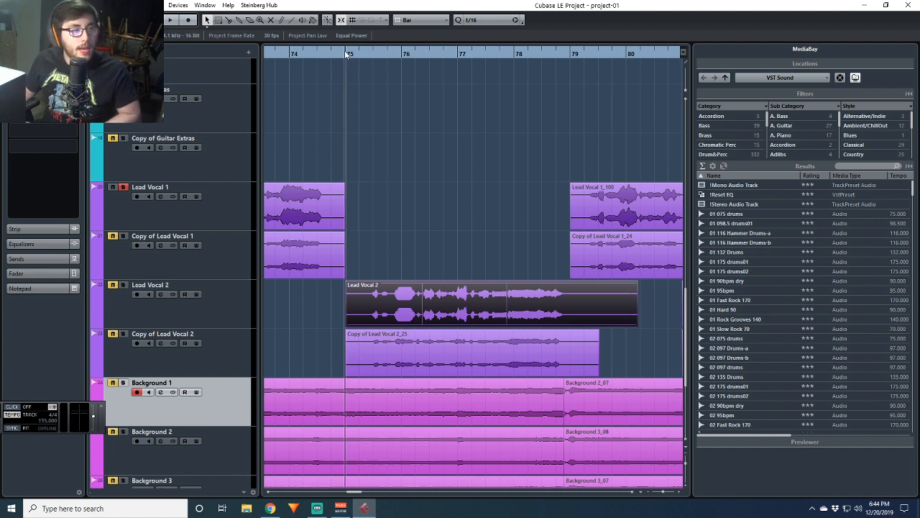
pyautogui.press('space')
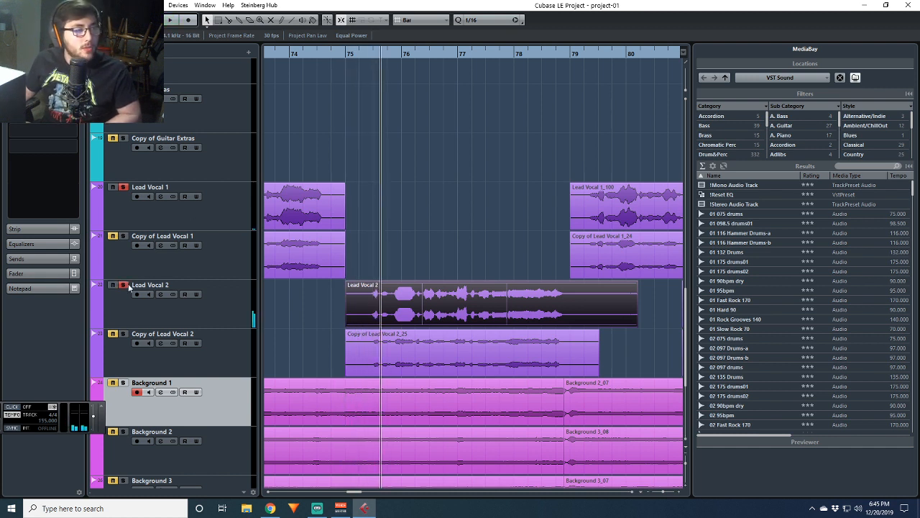
# Solo Lead Vocal 2 and Copy of Lead Vocal 2 instead of Lead Vocal 1, and play both from bar 75
pyautogui.click(123, 285)
pyautogui.click(123, 333)
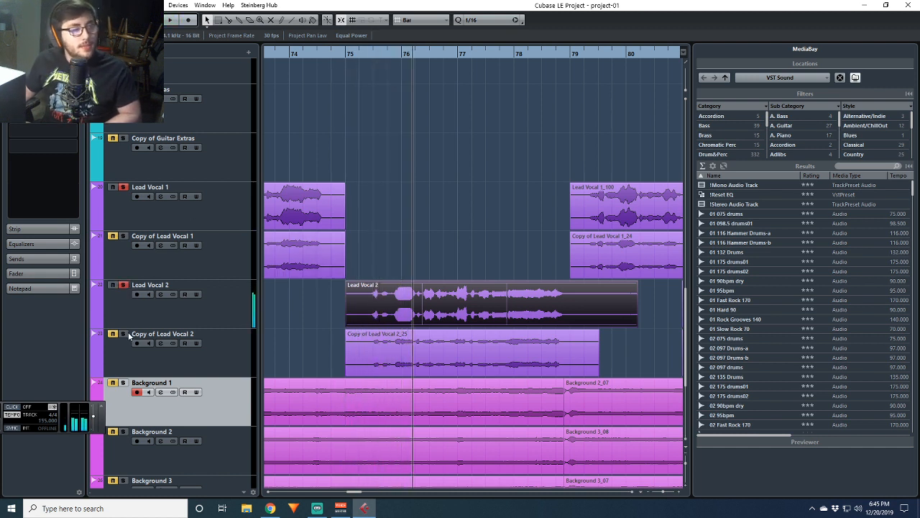
pyautogui.click(123, 187)
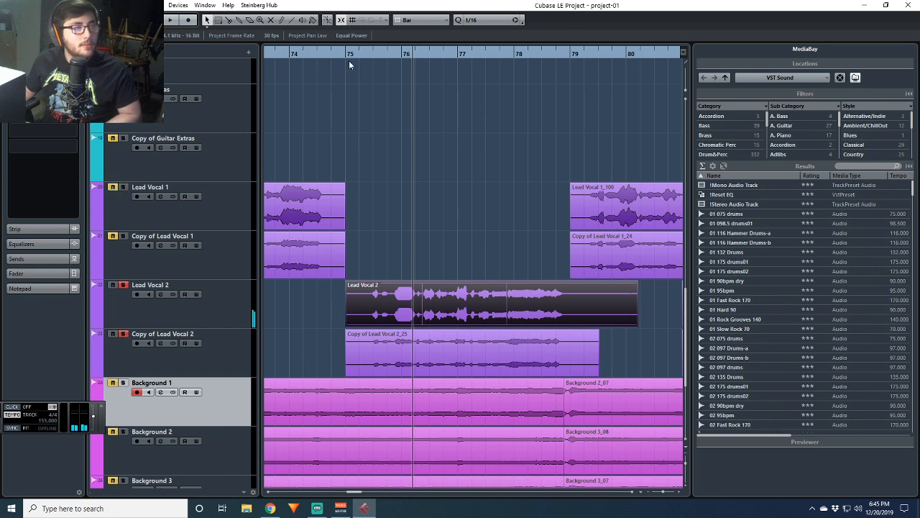
pyautogui.click(349, 56)
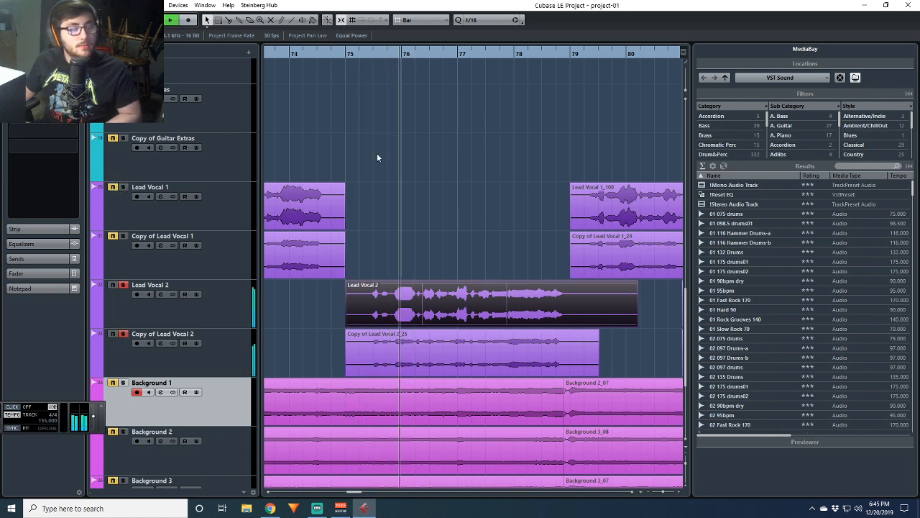
pyautogui.press('space')
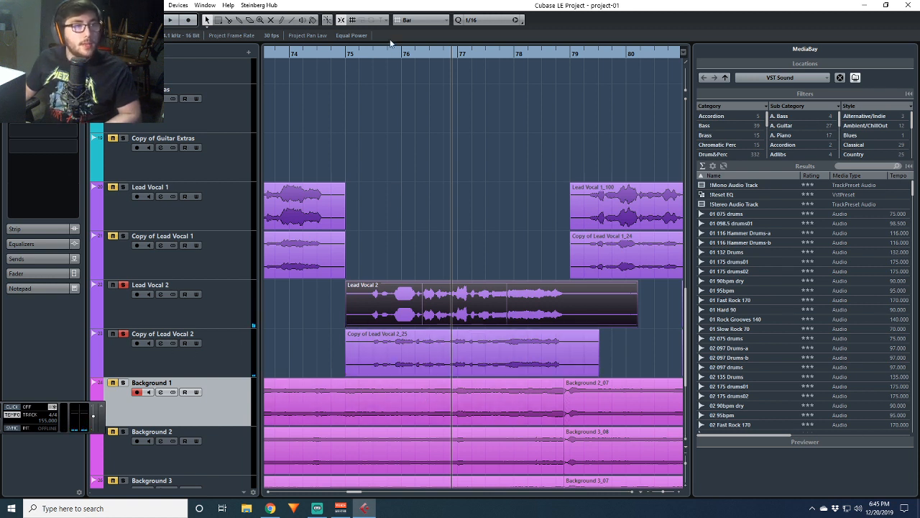
# Unsolo Copy of Lead Vocal 2 and play Lead Vocal 2 alone from bar 75 to just past bar 76
pyautogui.click(363, 53)
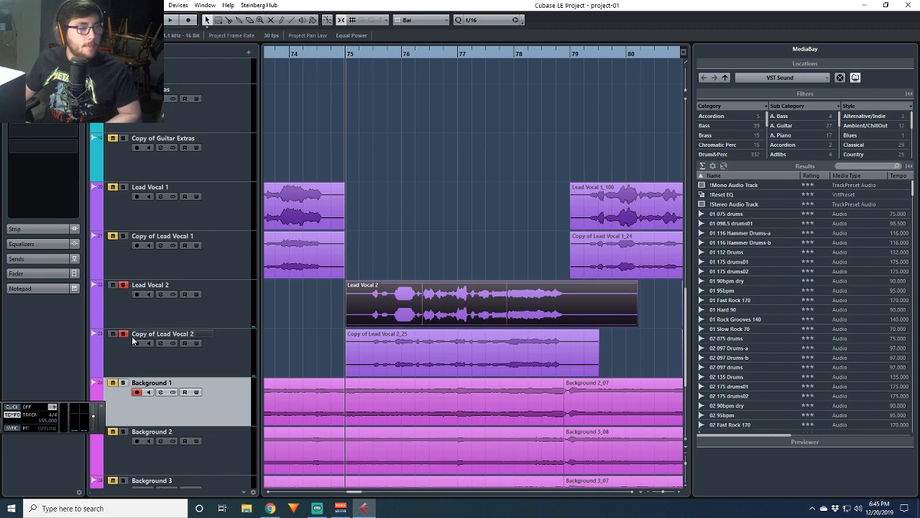
pyautogui.press('space')
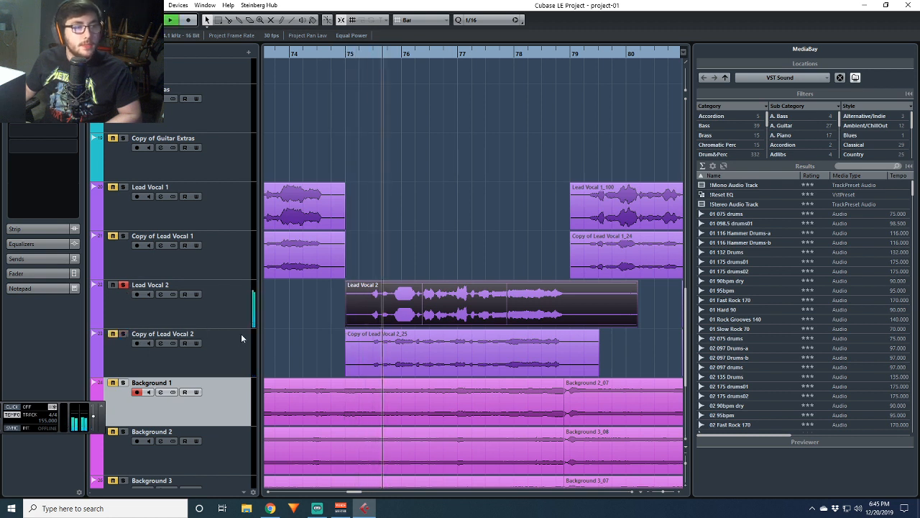
pyautogui.press('space')
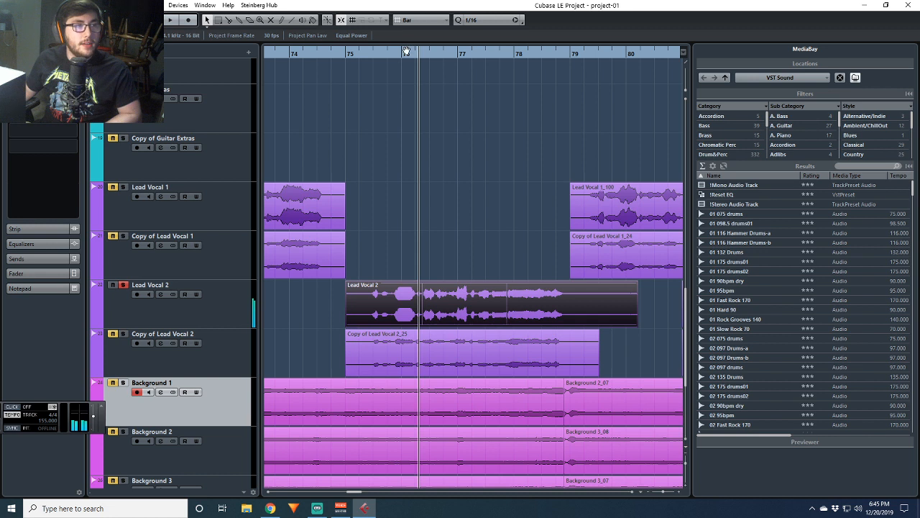
# Replay the soloed Lead Vocal 2 sustained note repeatedly from around the start of bar 76, continuing to just before bar 77
pyautogui.click(404, 53)
pyautogui.press('space')
pyautogui.press('space')
pyautogui.click(402, 54)
pyautogui.press('space')
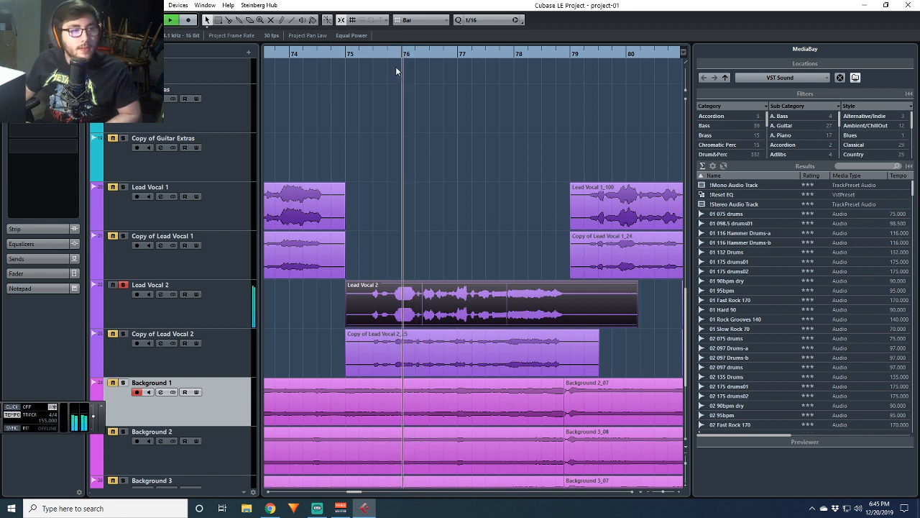
pyautogui.press('space')
pyautogui.click(401, 54)
pyautogui.press('space')
pyautogui.press('space')
pyautogui.click(401, 54)
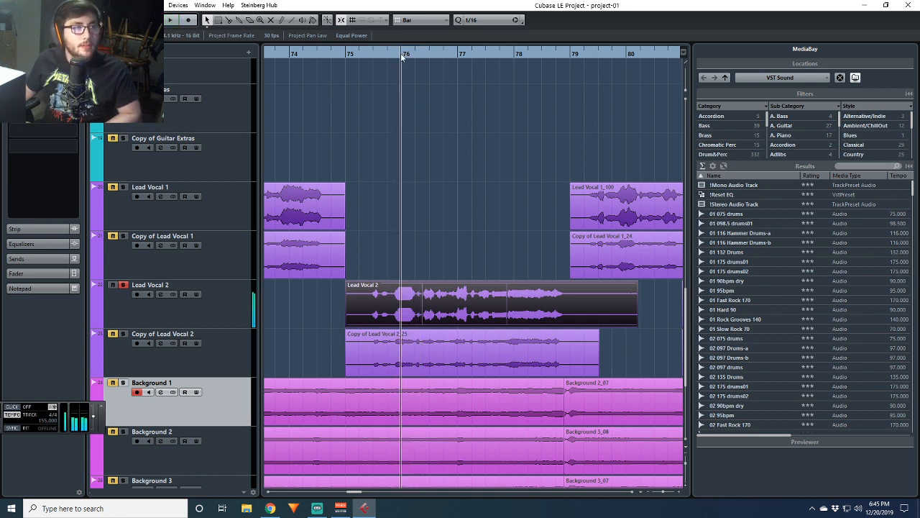
pyautogui.press('space')
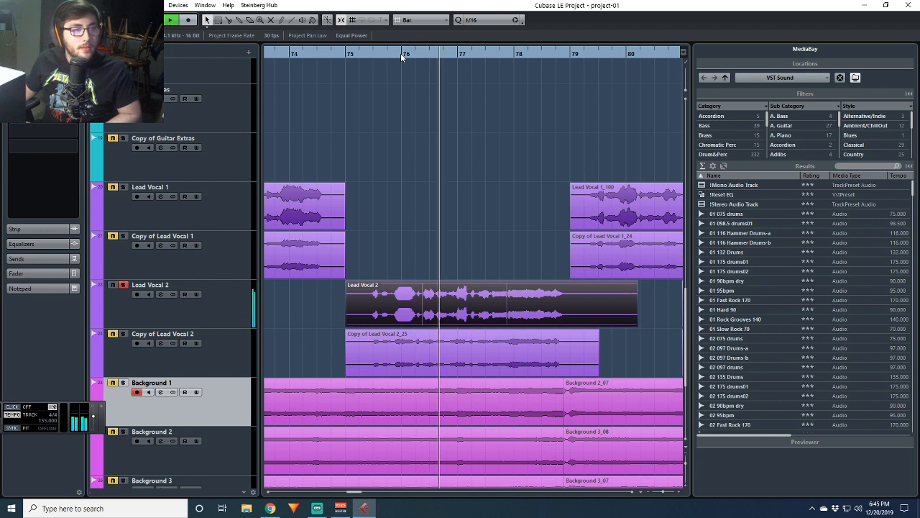
pyautogui.press('space')
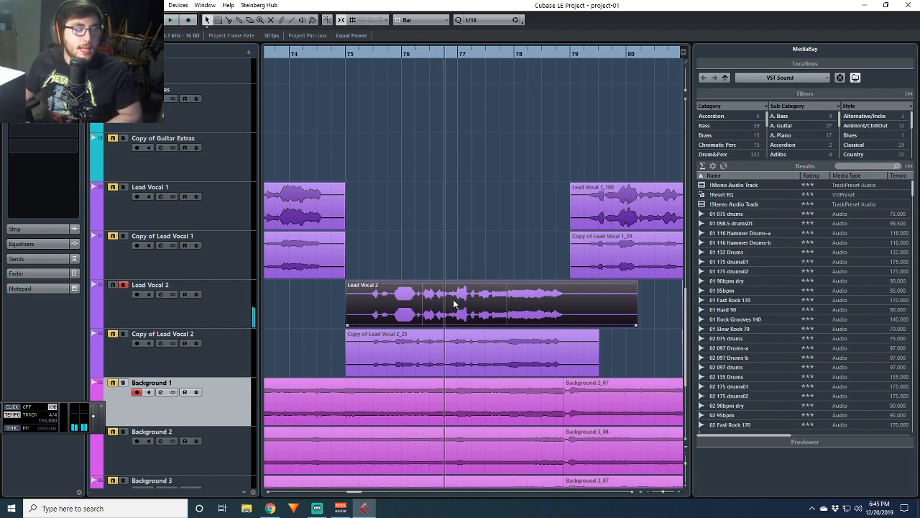
# Clear the solo and play the full mix from bar 75 to about bar 77
pyautogui.scroll(-3, 438, 305)
pyautogui.keyDown('ctrl'); pyautogui.scroll(-4, 423, 305); pyautogui.keyUp('ctrl')
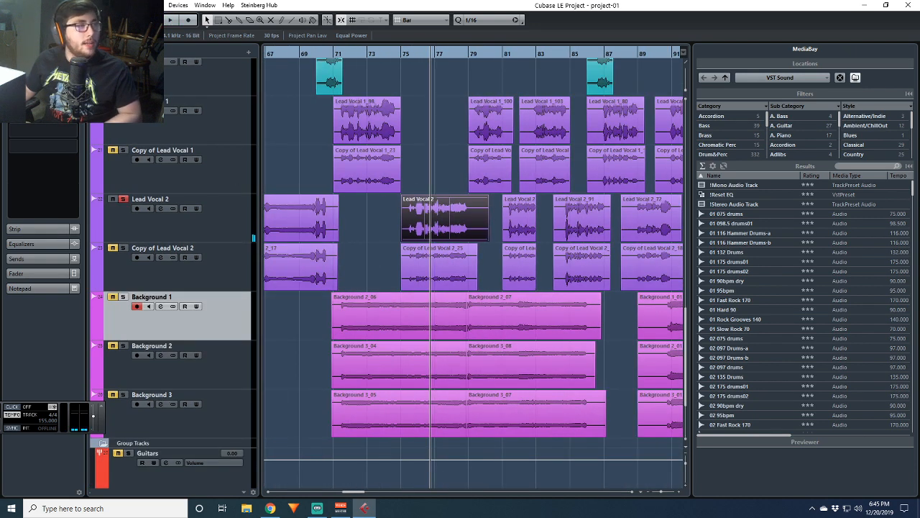
pyautogui.click(404, 57)
pyautogui.press('space')
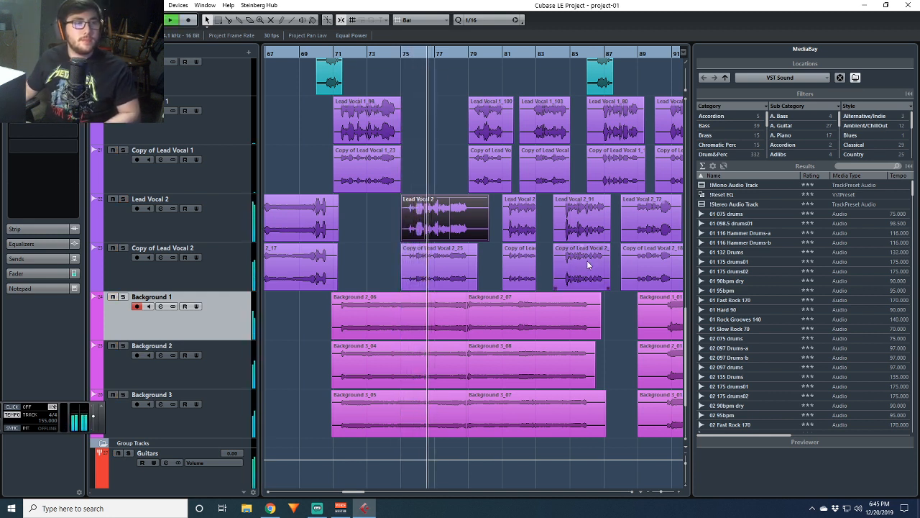
pyautogui.press('space')
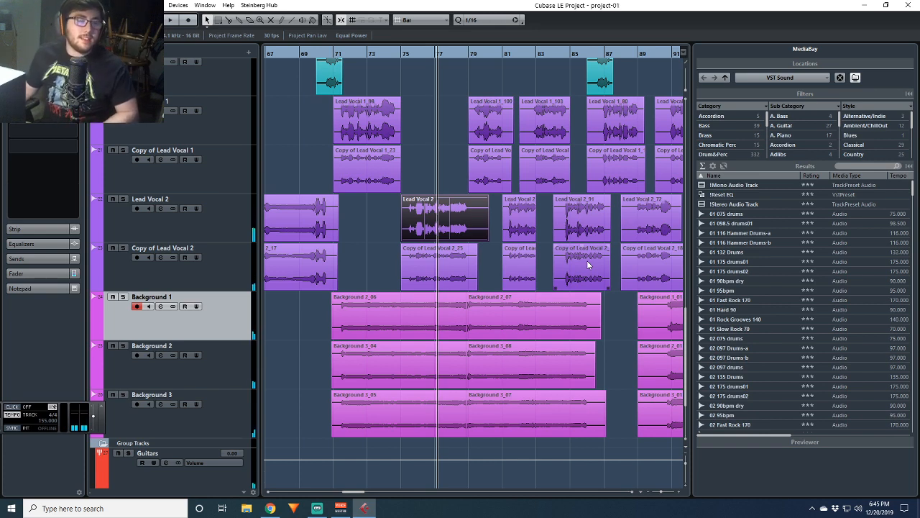
# Collapse all tracks to minimum height, deselect the Lead Vocal 2 event and show the entire song arrangement from bar 1
pyautogui.scroll(-3, 412, 331)
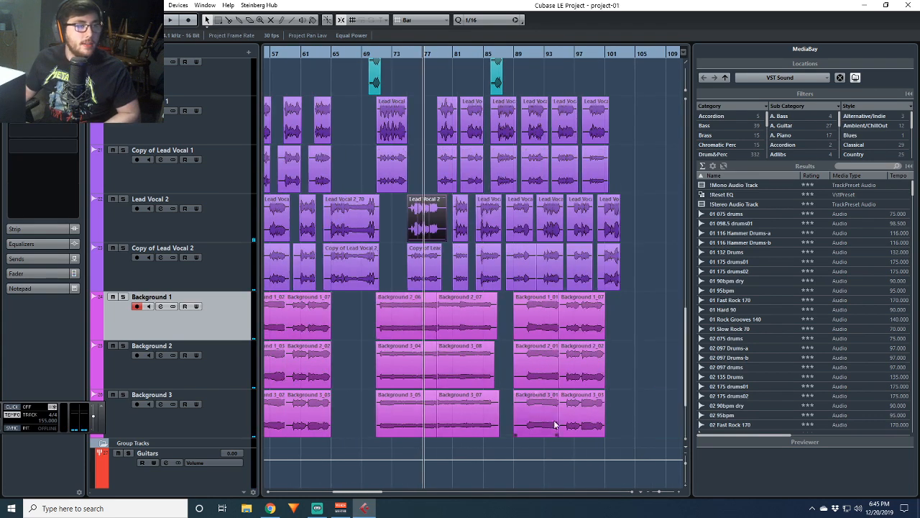
pyautogui.click(686, 462)
pyautogui.click(686, 463)
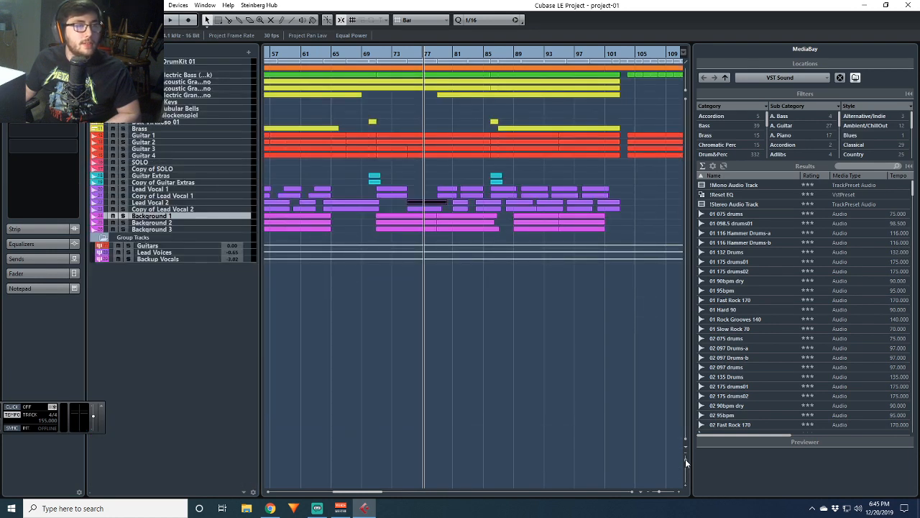
pyautogui.click(402, 361)
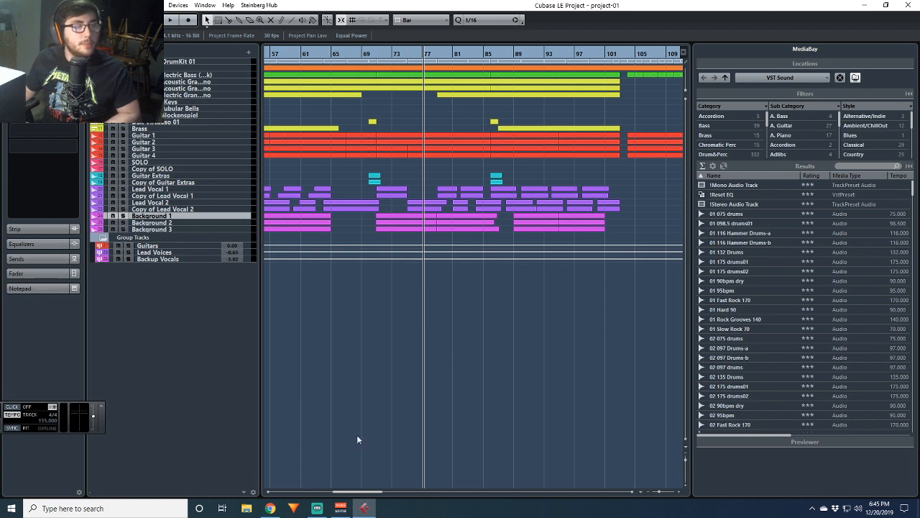
pyautogui.scroll(-2, 424, 386)
pyautogui.scroll(-3, 423, 386)
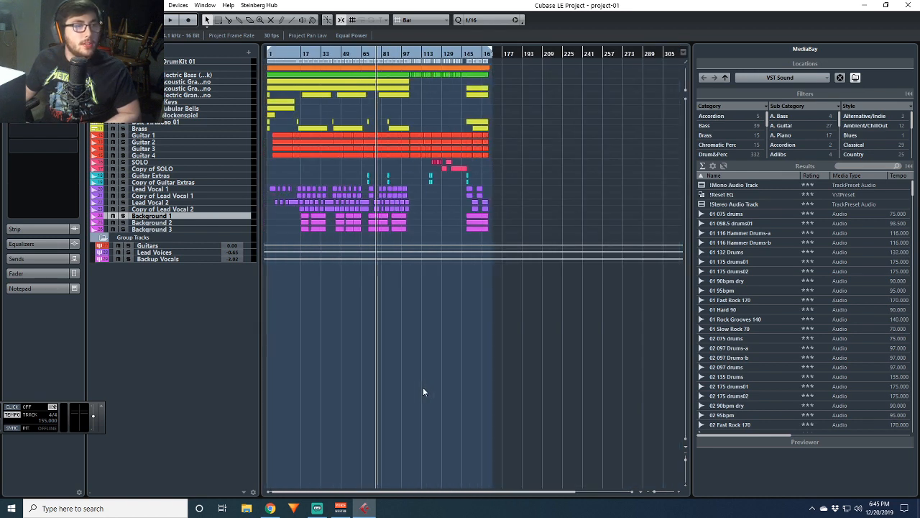
pyautogui.moveTo(342, 494); pyautogui.dragTo(320, 493)
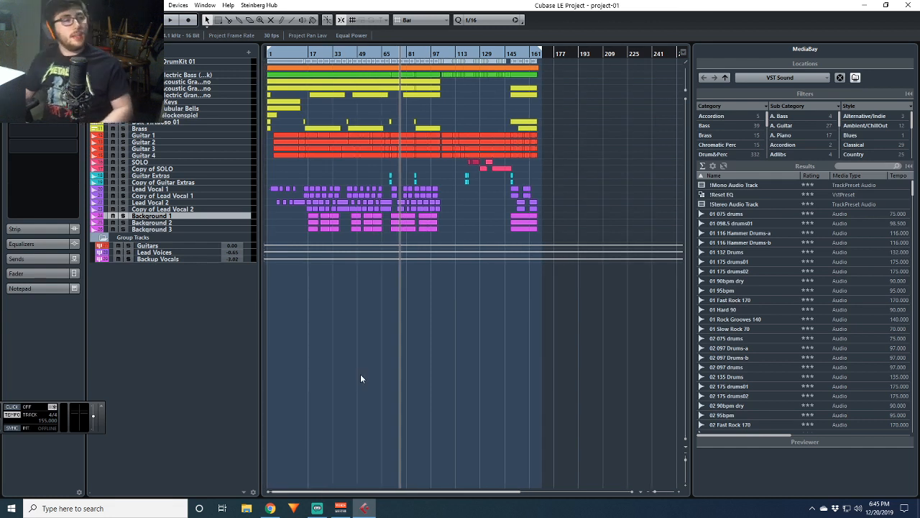
pyautogui.scroll(2, 360, 374)
pyautogui.scroll(-3, 361, 374)
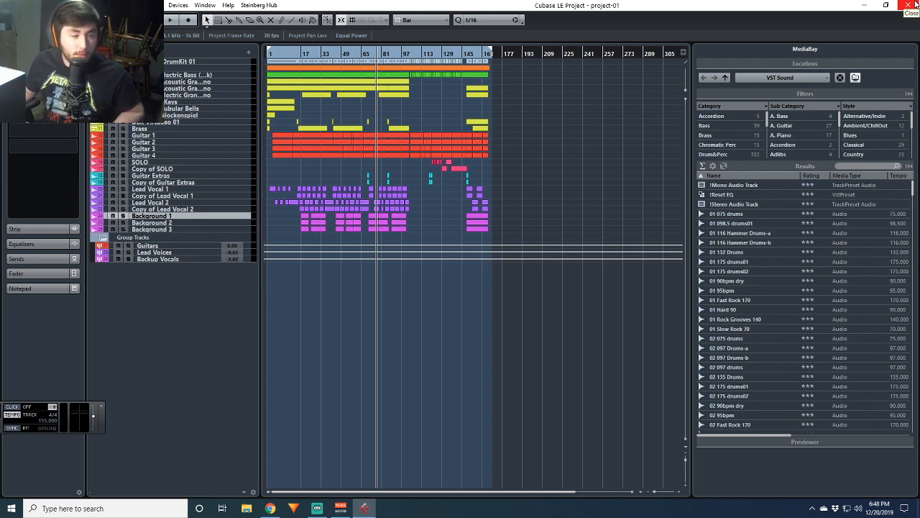
# Switch to Chrome and open the live stream dashboard for the metal cover mix dissection
pyautogui.click(270, 508)
pyautogui.click(427, 6)
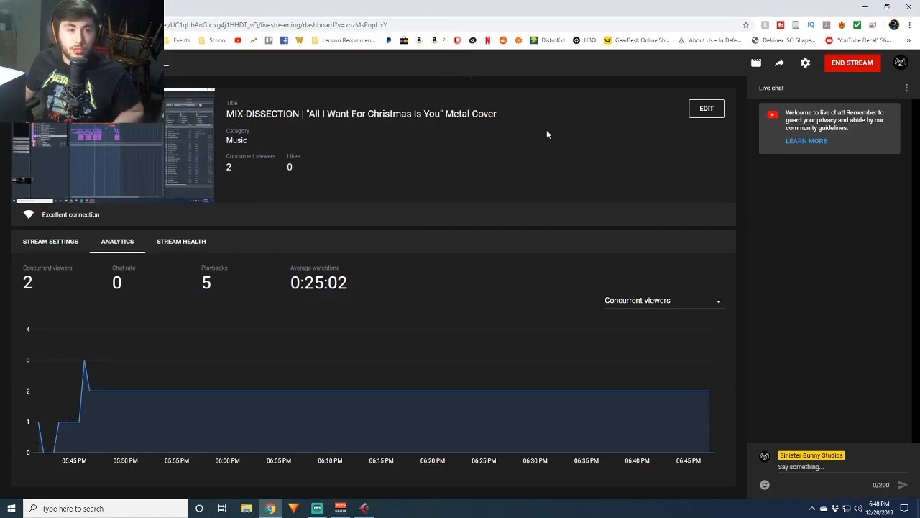